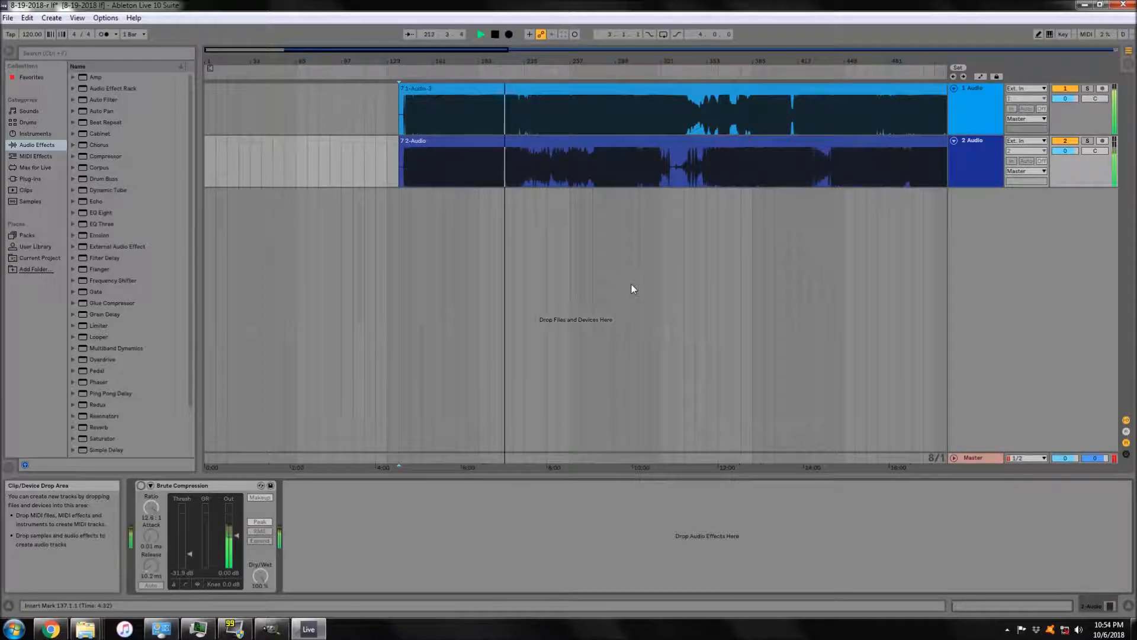
- Lower the master volume to -5.6 dB during playback
drag(1065, 458, 1066, 465)
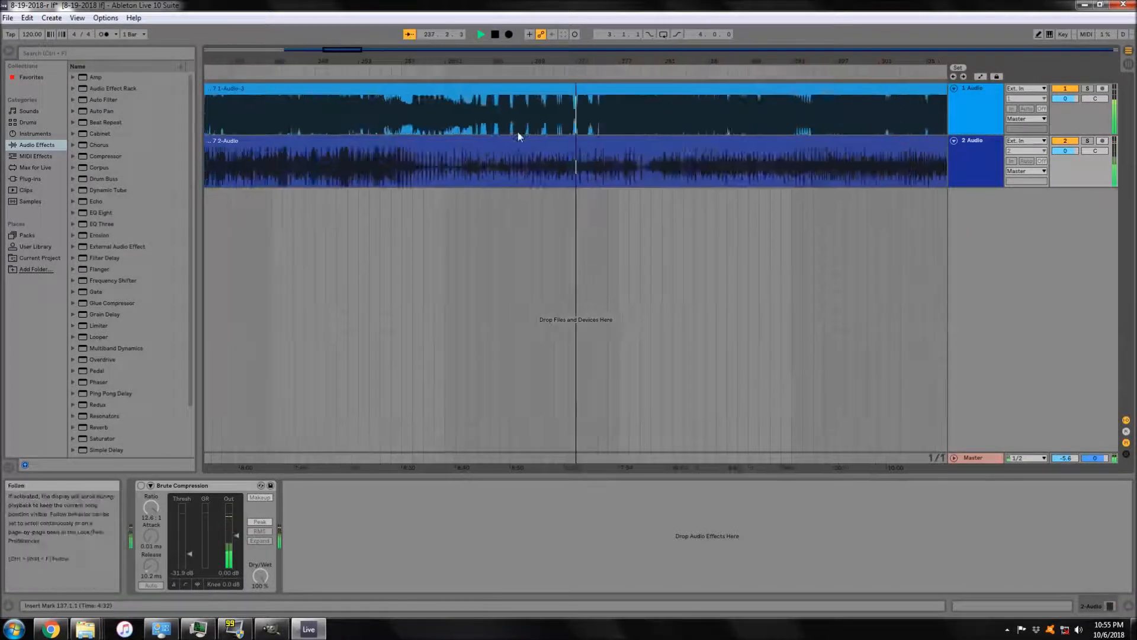
scroll(519, 137, up, 10)
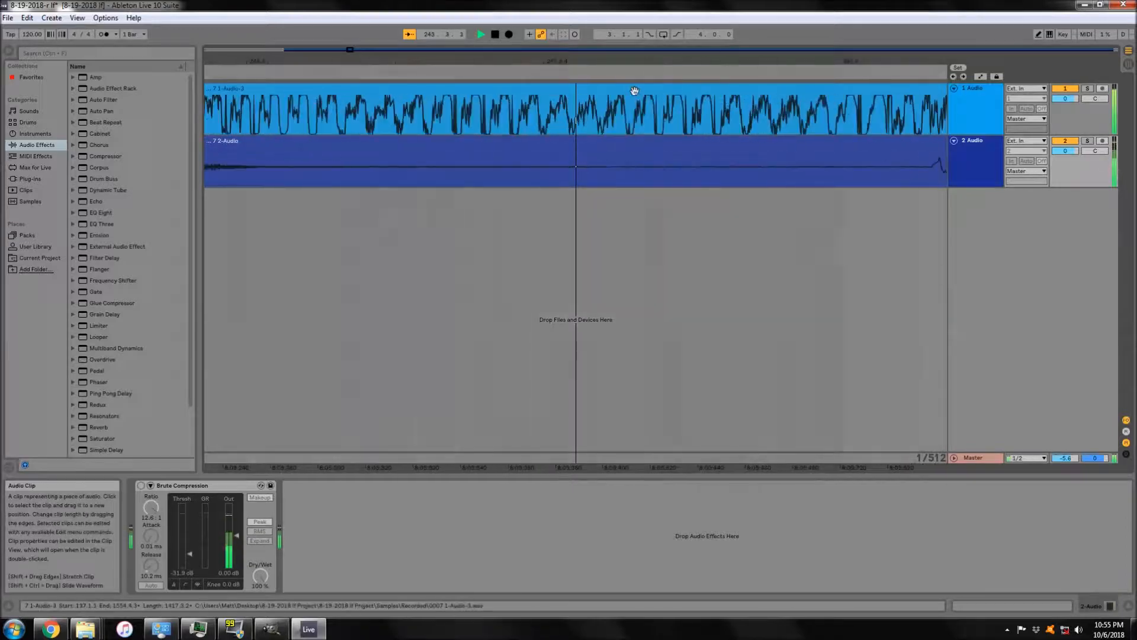
scroll(563, 115, up, 8)
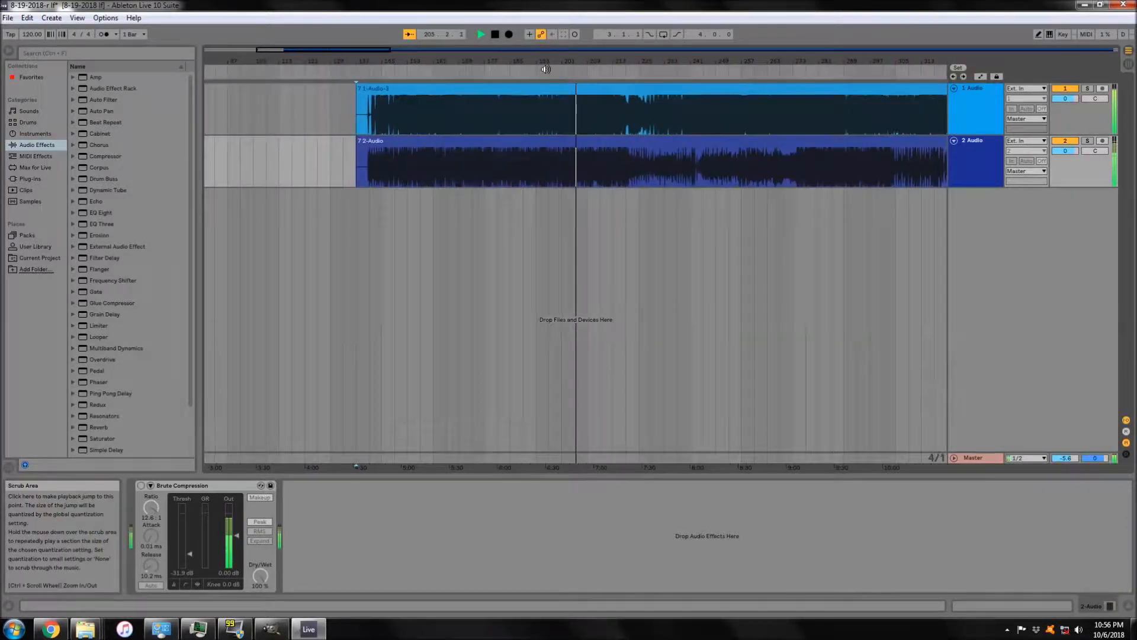
- Show the automation lanes and shape the second track's volume envelope so it is silent until about bar 215
drag(545, 62, 579, 135)
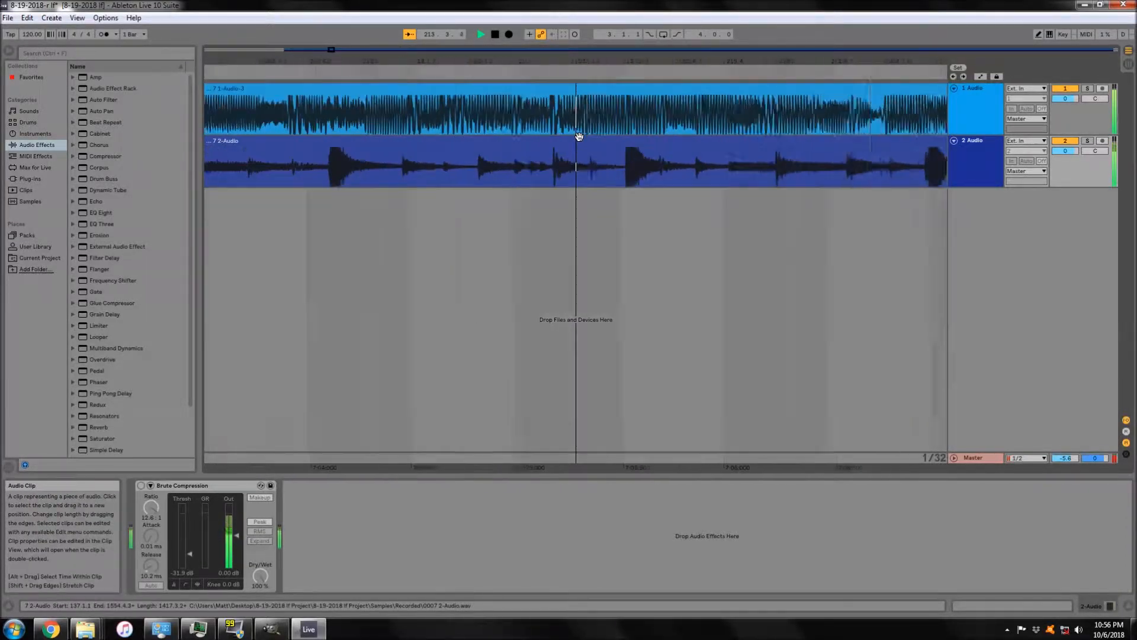
key(space)
scroll(579, 137, down, 4)
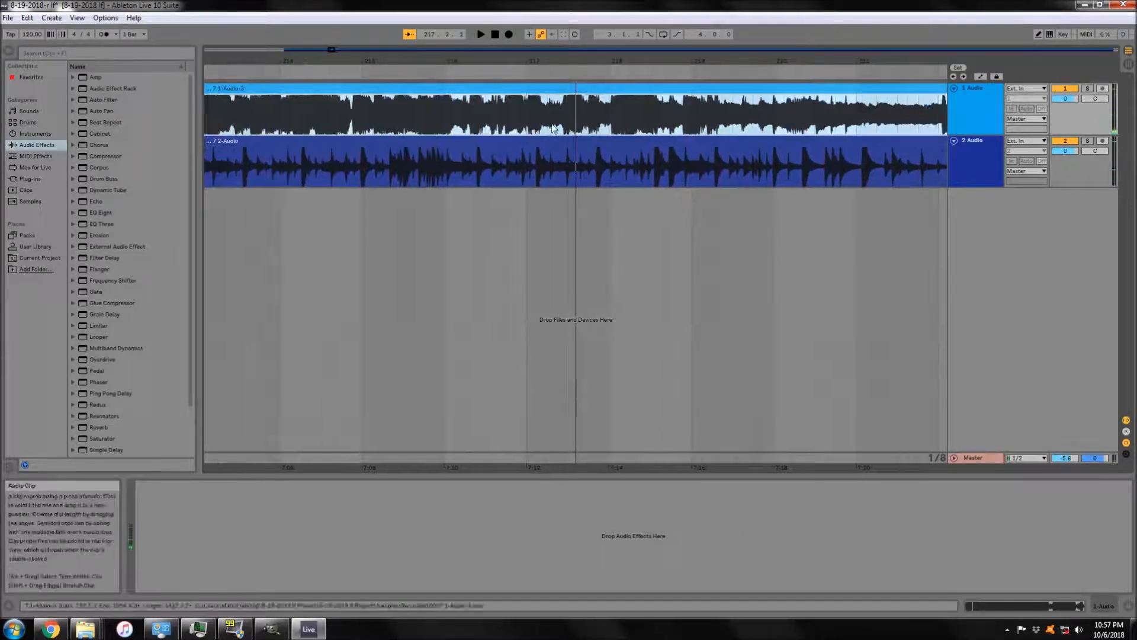
click(991, 173)
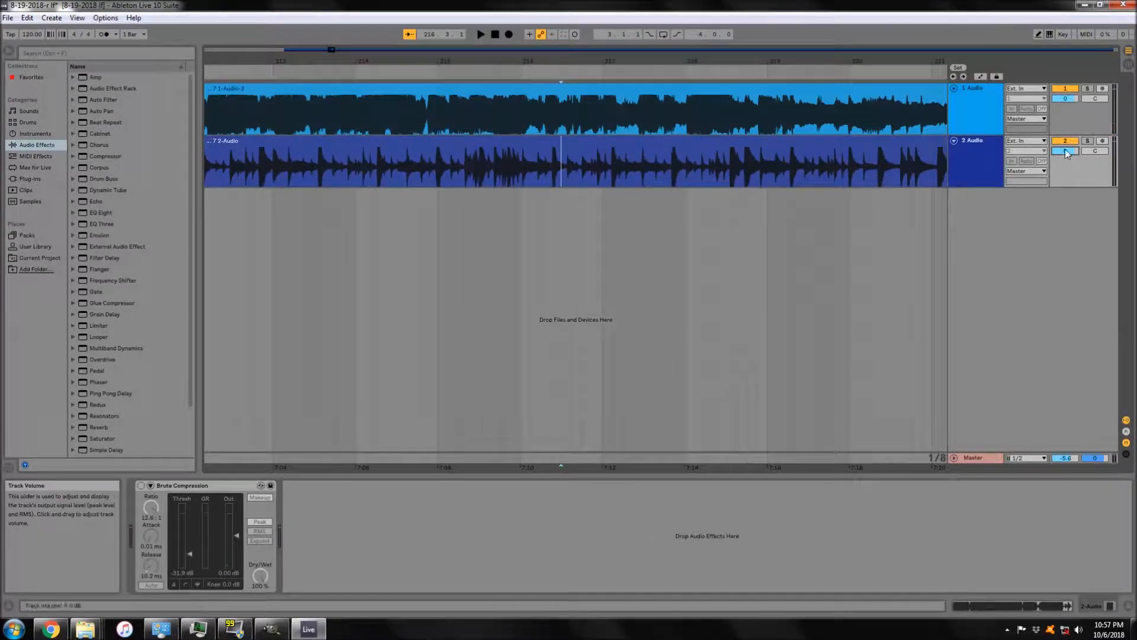
right_click(510, 165)
key(a)
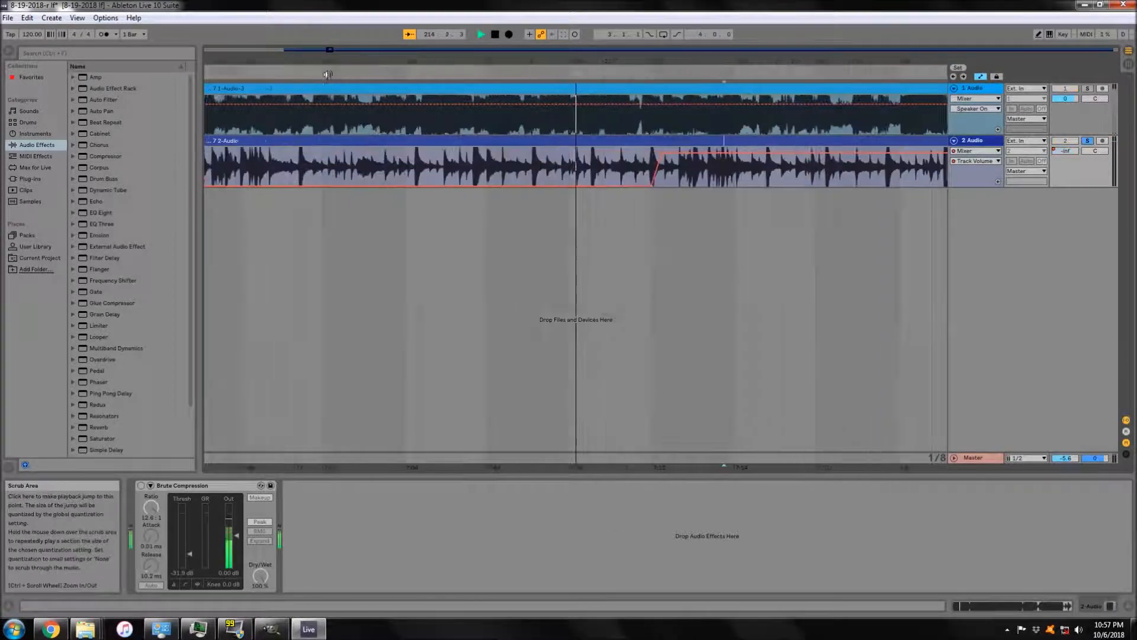
drag(474, 155, 468, 173)
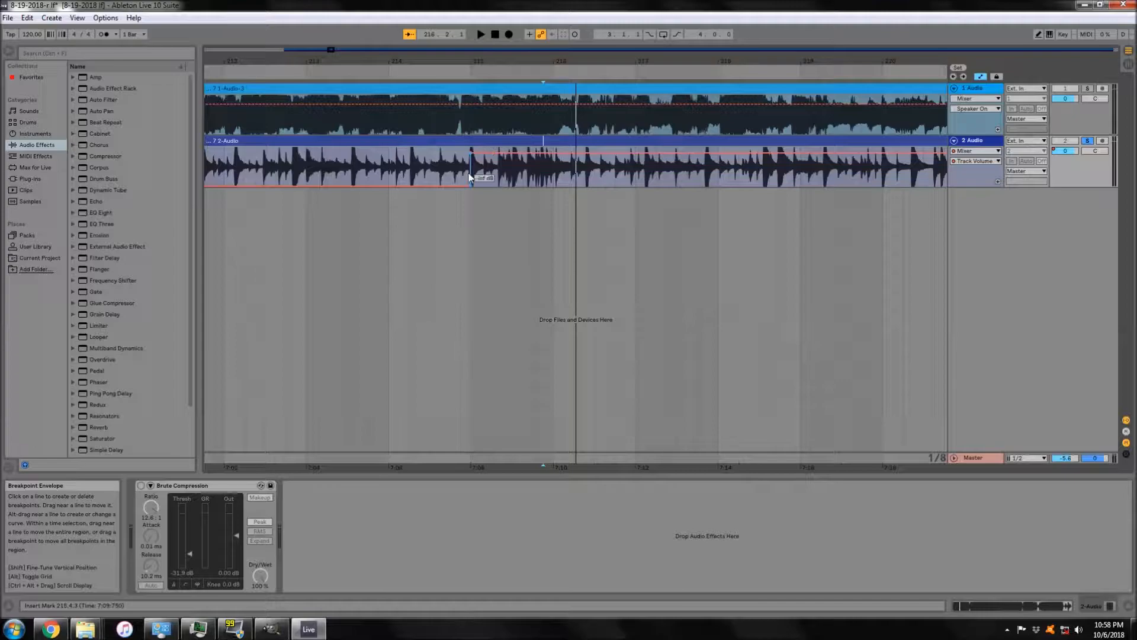
- Play back the volume entry on the second track and switch off that track's solo
scroll(548, 169, up, 8)
click(727, 70)
key(space)
scroll(521, 169, down, 10)
click(1088, 141)
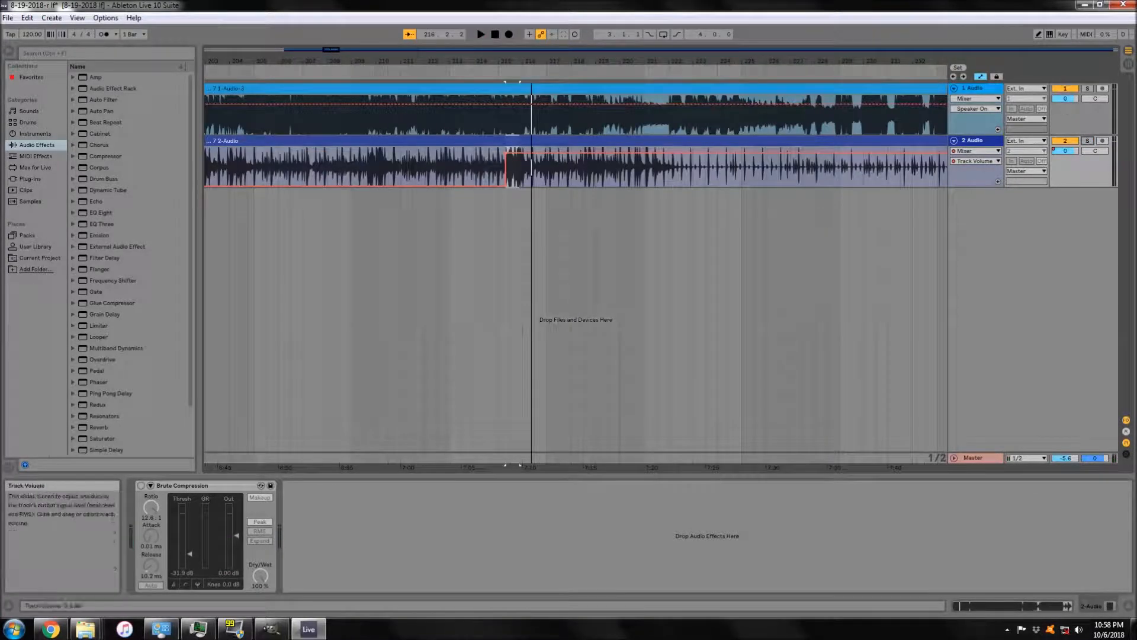
- Select bars 113 to 213 across both tracks and save the set as a new version named 8-19-2018-r-1 lf
scroll(534, 166, down, 8)
drag(285, 166, 501, 166)
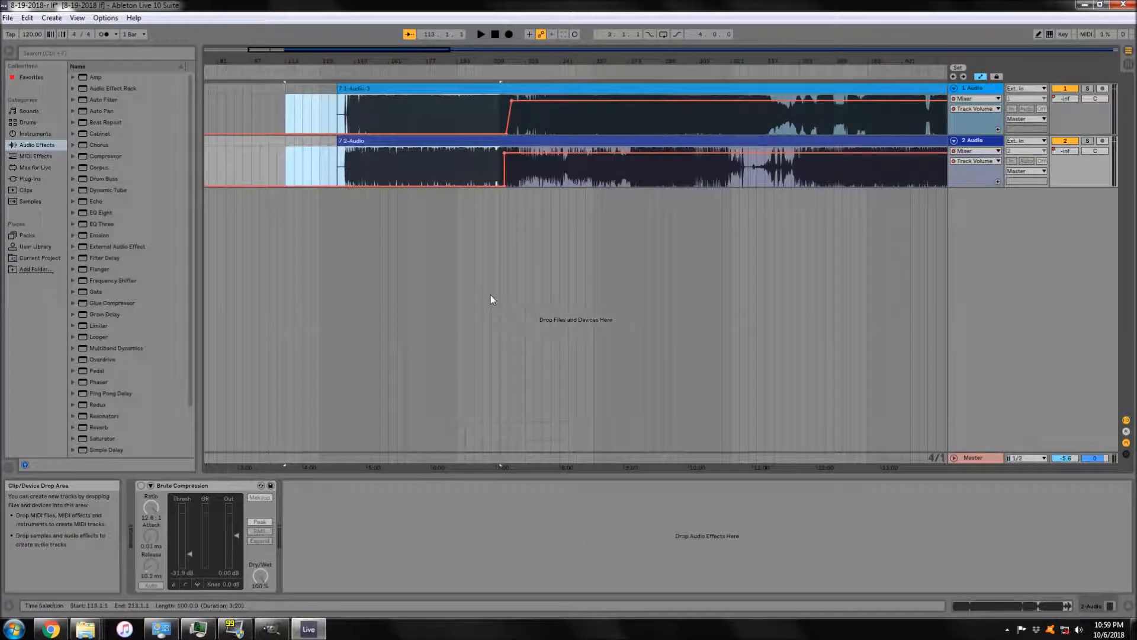
key(ctrl+shift+s)
key(Return)
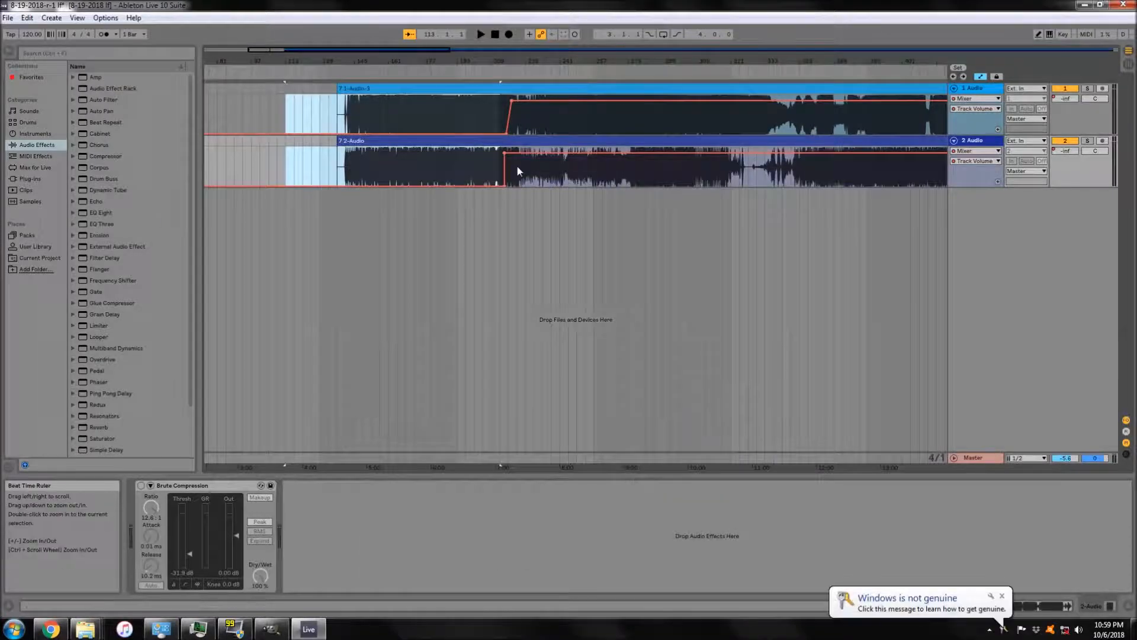
click(466, 140)
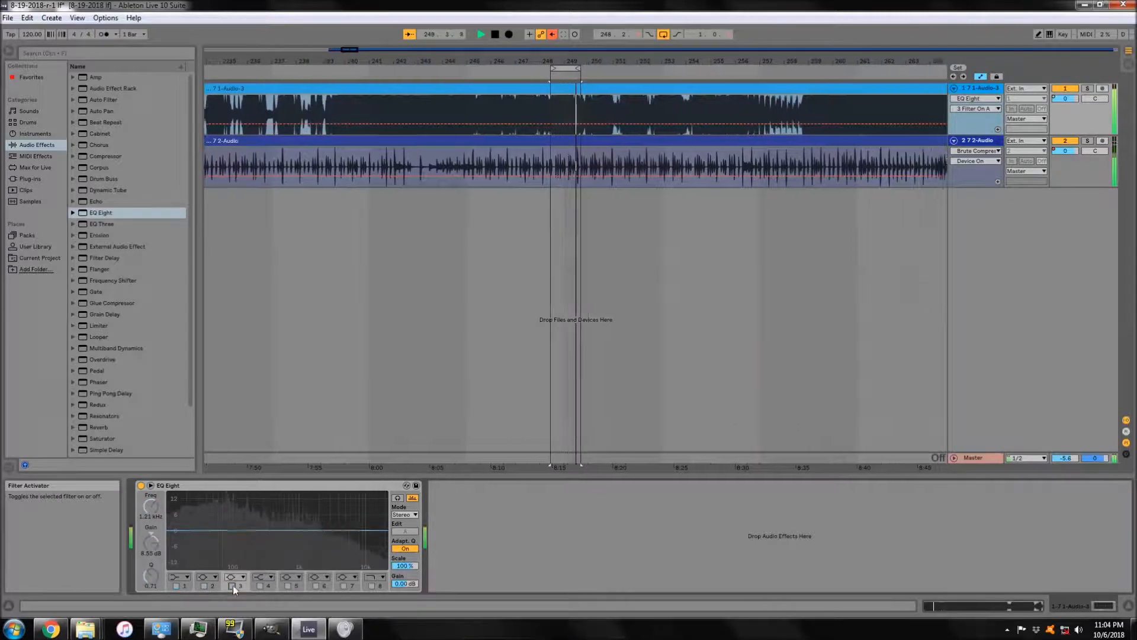
- Try reshaping the first track's tone in EQ Eight, cutting band 4 to -12.0 dB at 102 Hz
drag(298, 530, 236, 503)
drag(345, 530, 234, 560)
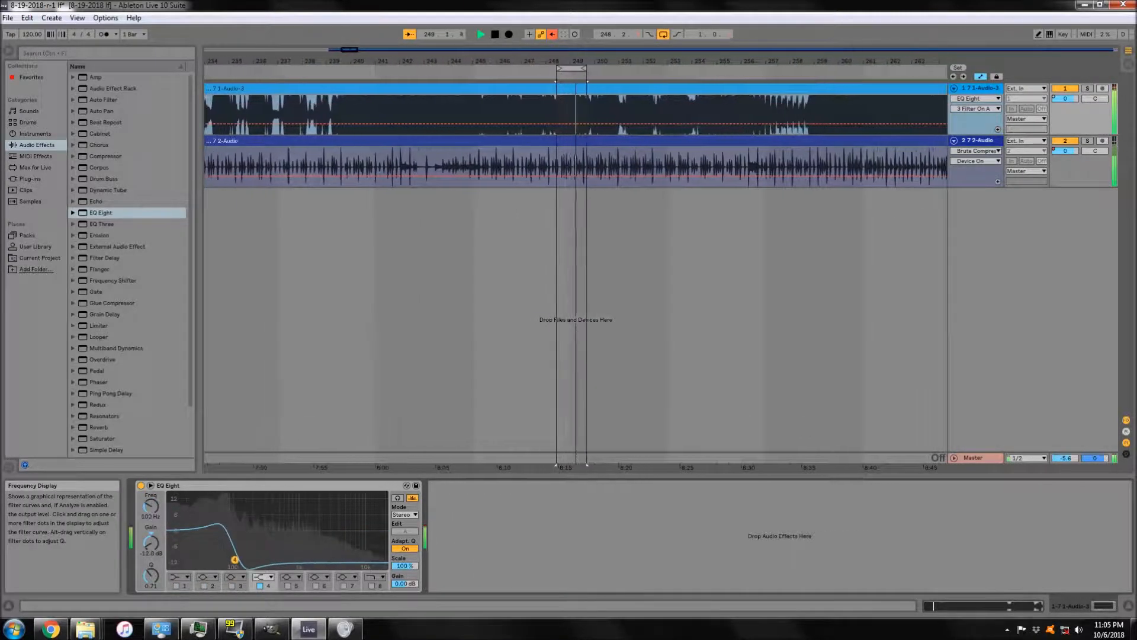
click(1088, 140)
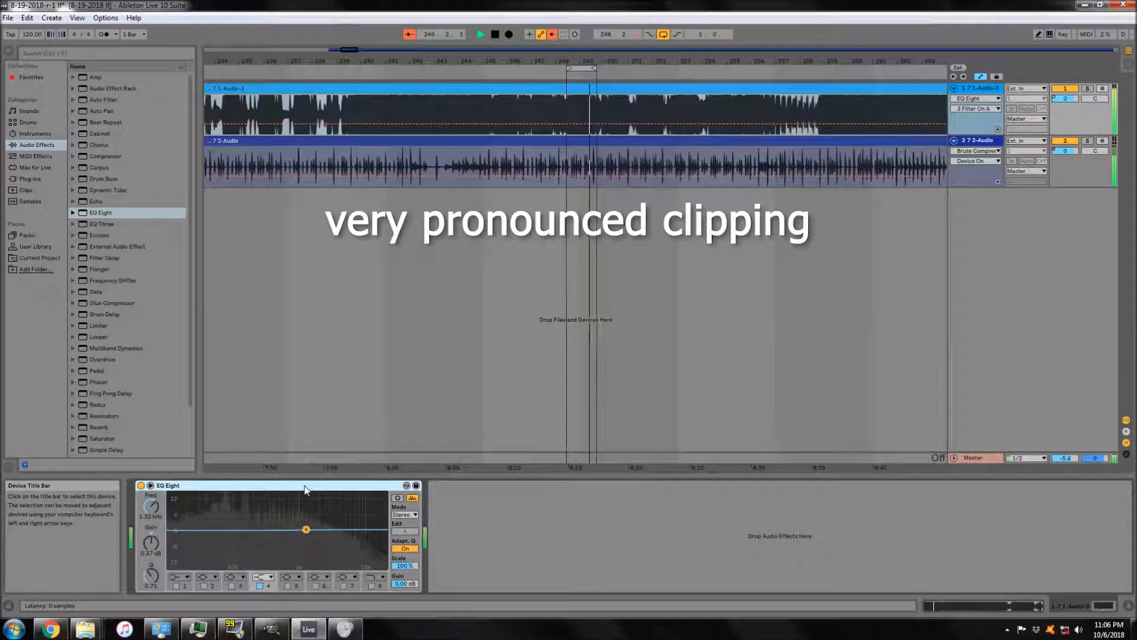
- Load Overdrive's Distort preset on the first track with Drive 100% and Tone 0%, and lower the track volume to -9.5 dB
click(102, 360)
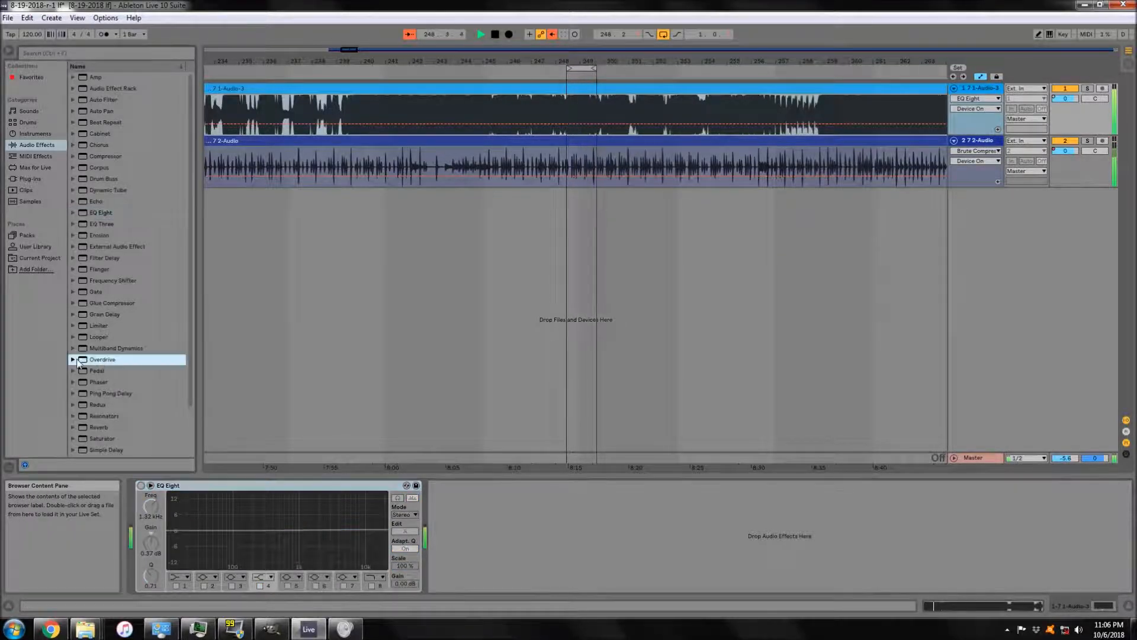
click(72, 359)
double_click(112, 371)
drag(152, 555, 152, 510)
drag(1065, 99, 1065, 119)
drag(184, 555, 184, 592)
click(141, 486)
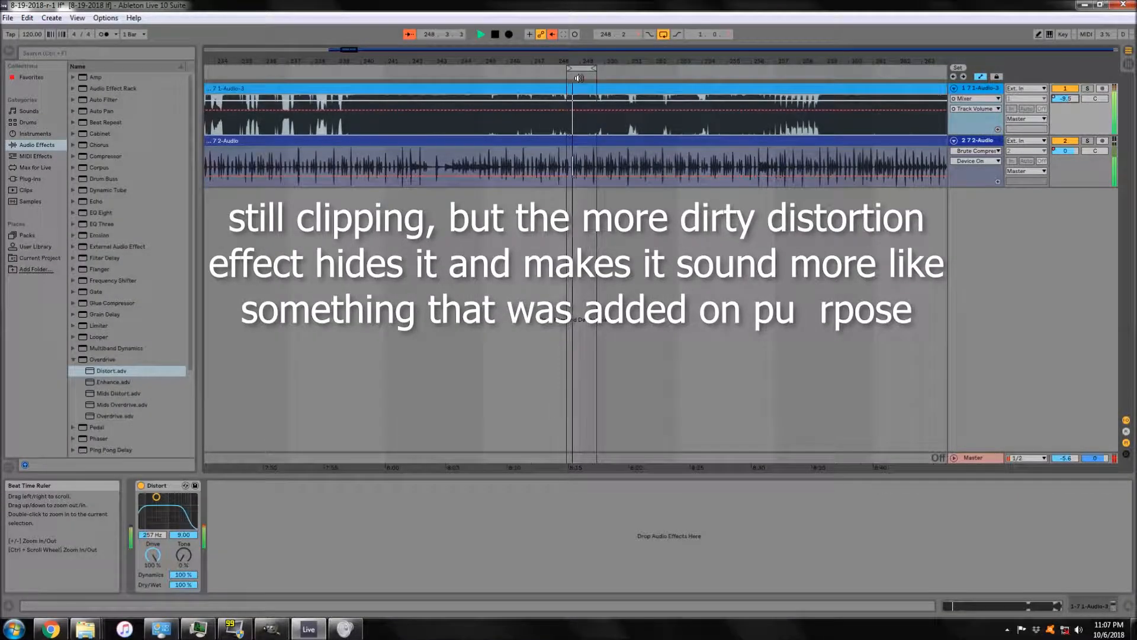
- Turn off looping and set the first track's volume to -4.1 dB with the view following playback
key(ctrl+l)
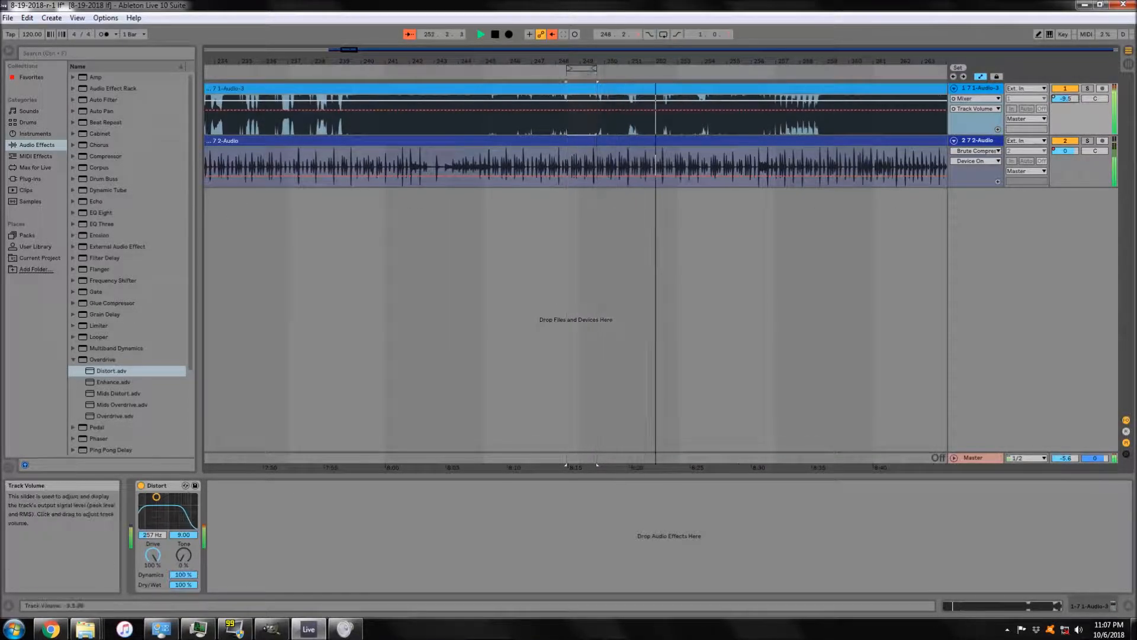
drag(1065, 99, 1064, 108)
click(410, 35)
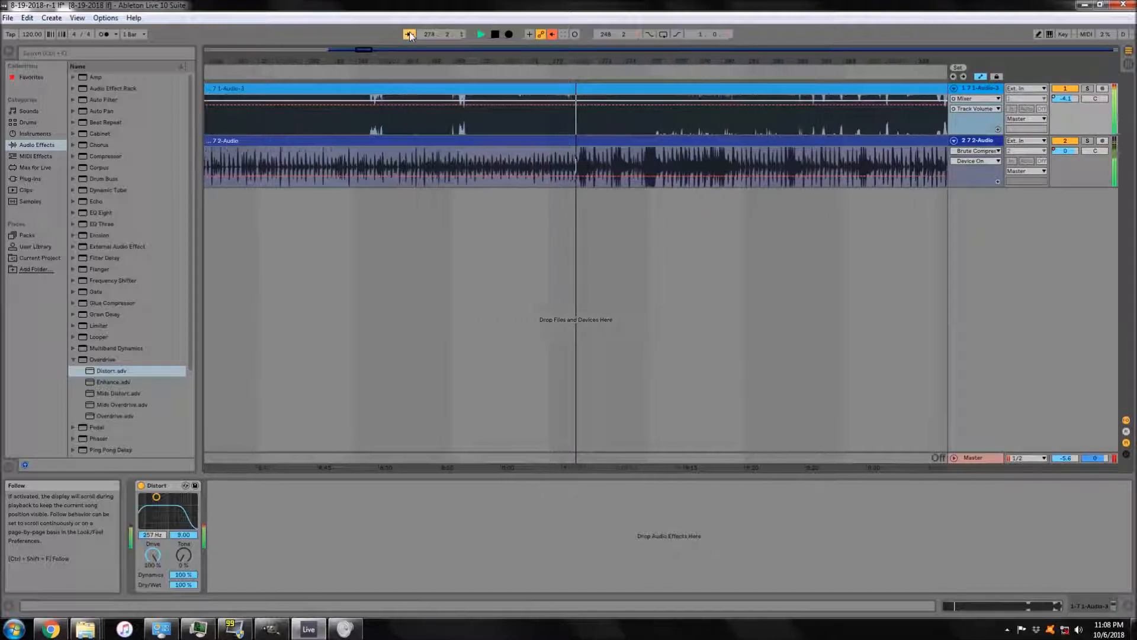
- Try the Distort effect on the second track with its filter at about 786 Hz and bandwidth 7.58
click(538, 141)
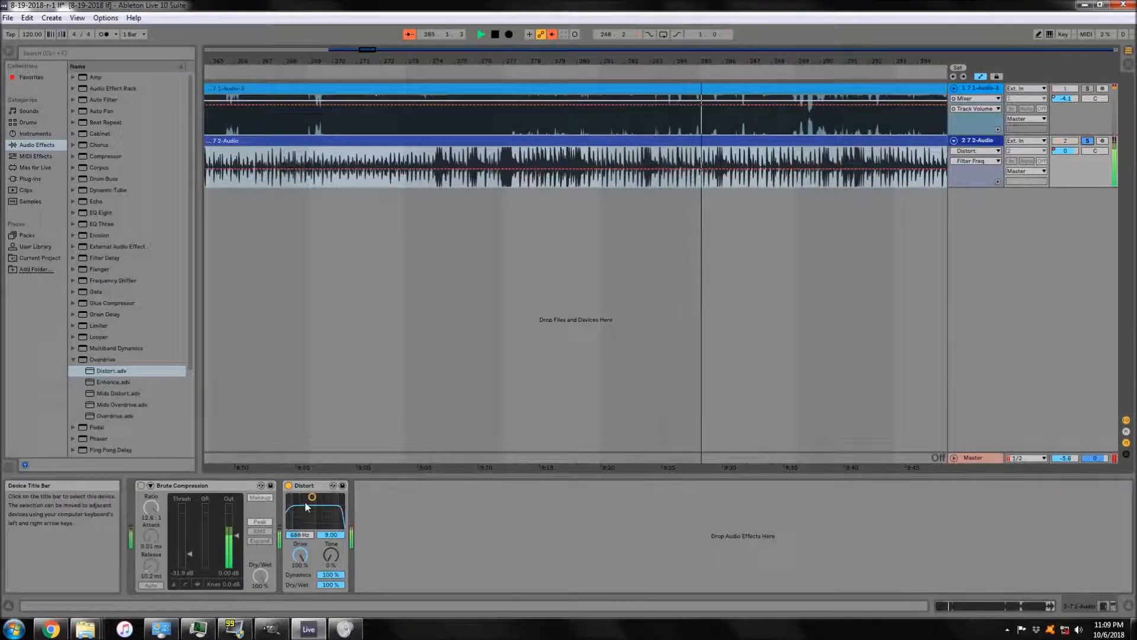
drag(305, 499, 317, 501)
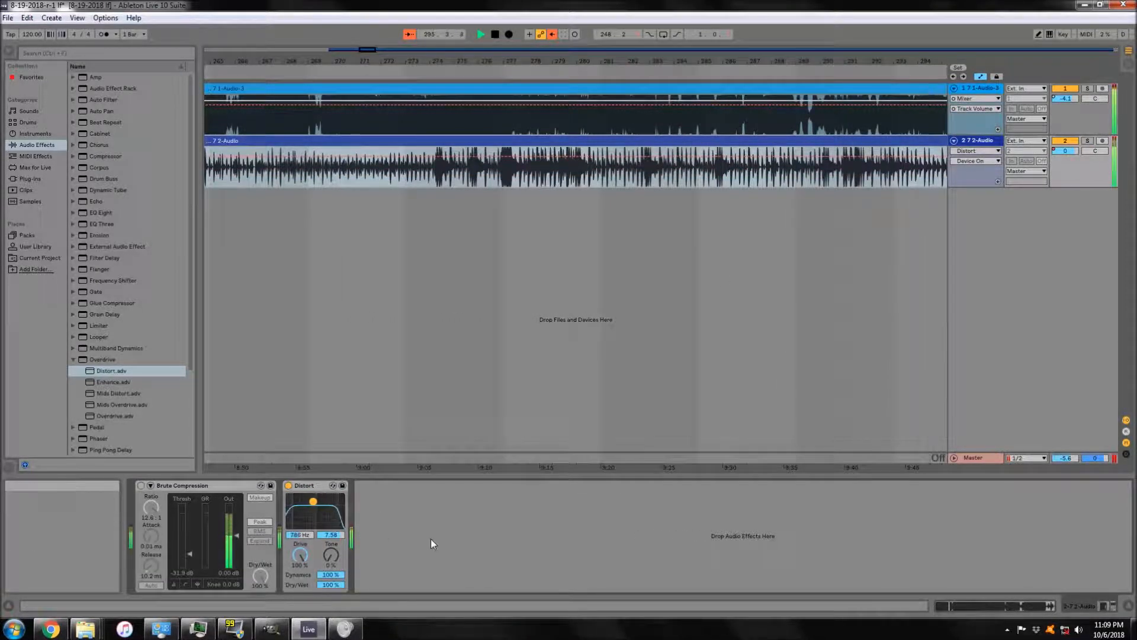
- Delete Brute Compression from the second track and add the Drum Buss preset Bonzo on the Dials
key(Delete)
click(410, 34)
click(73, 180)
double_click(127, 190)
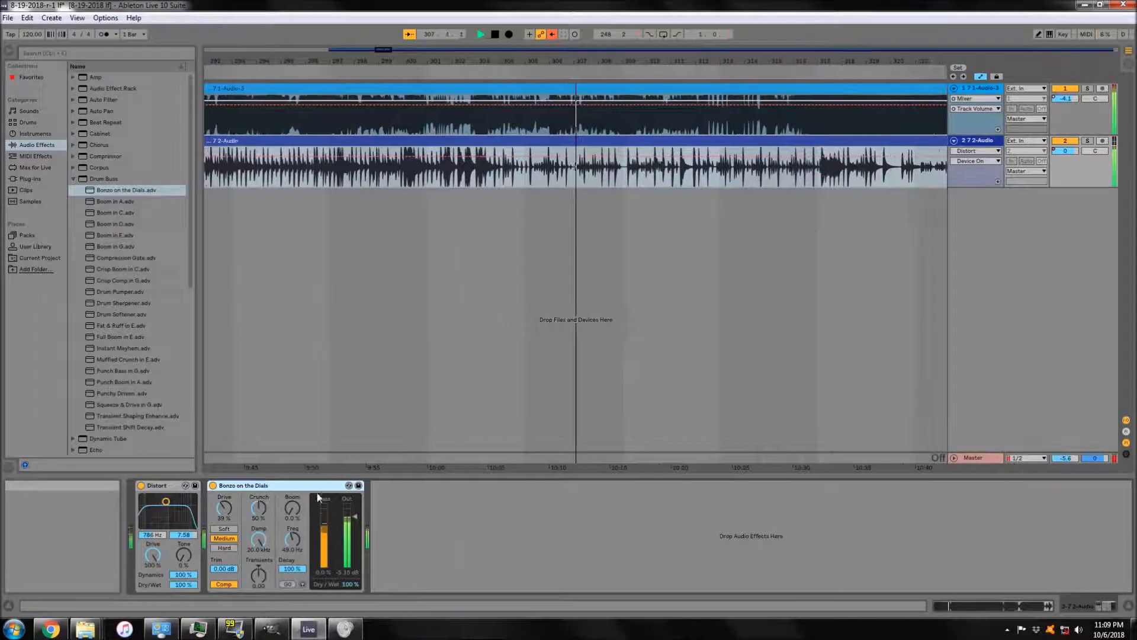
- Remove Distort from the second track and set the Boom of Bonzo on the Dials to 100%
click(141, 486)
click(1088, 142)
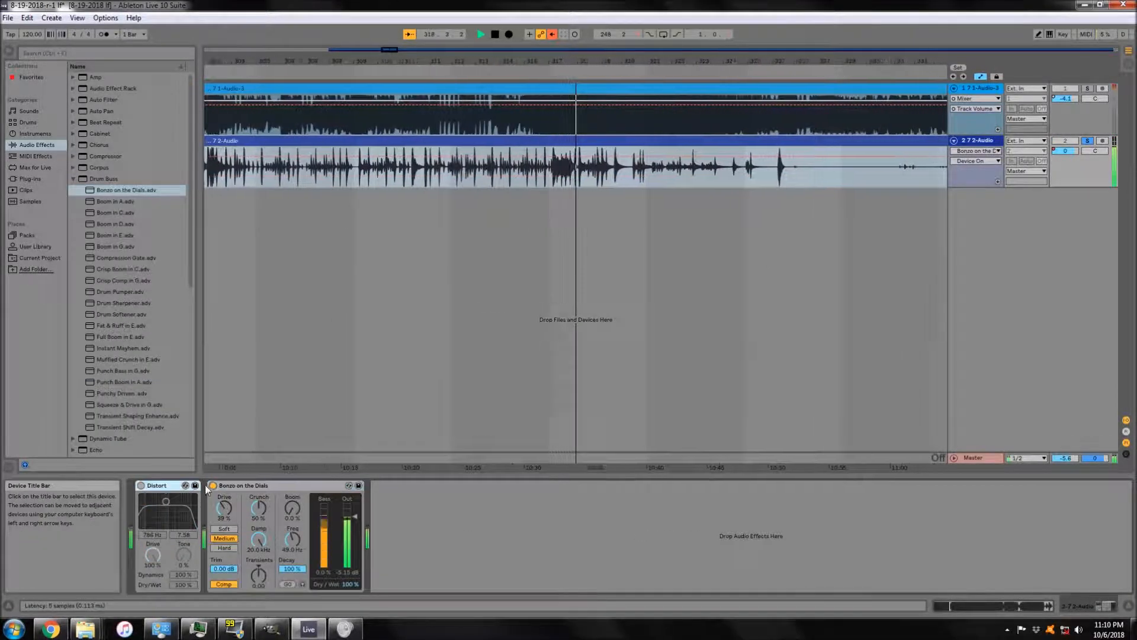
key(Delete)
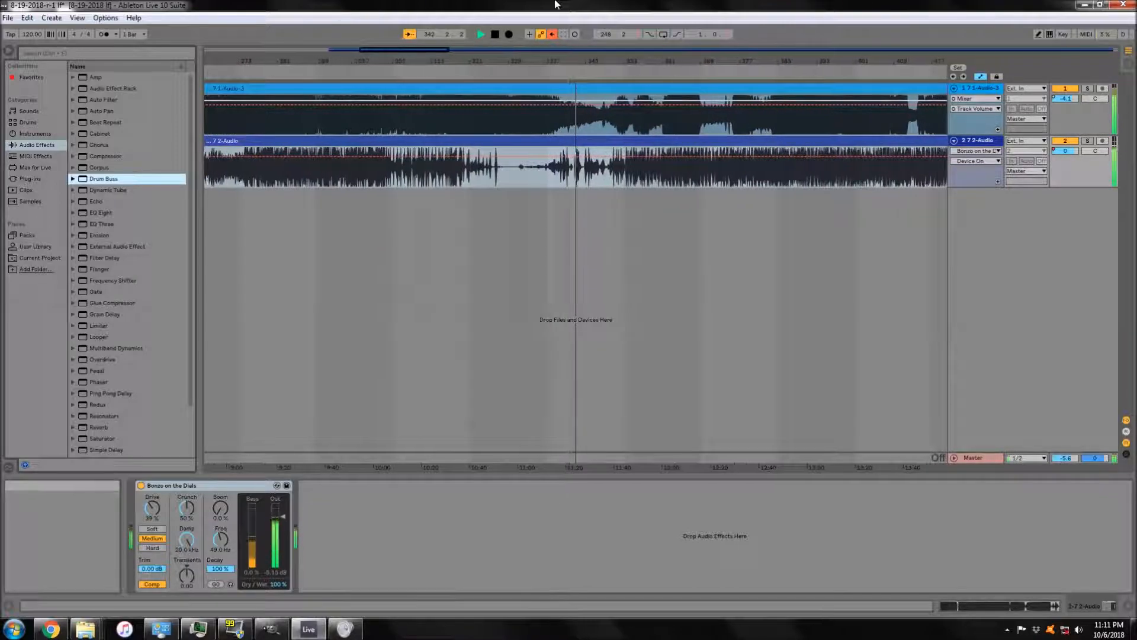
drag(220, 508, 220, 486)
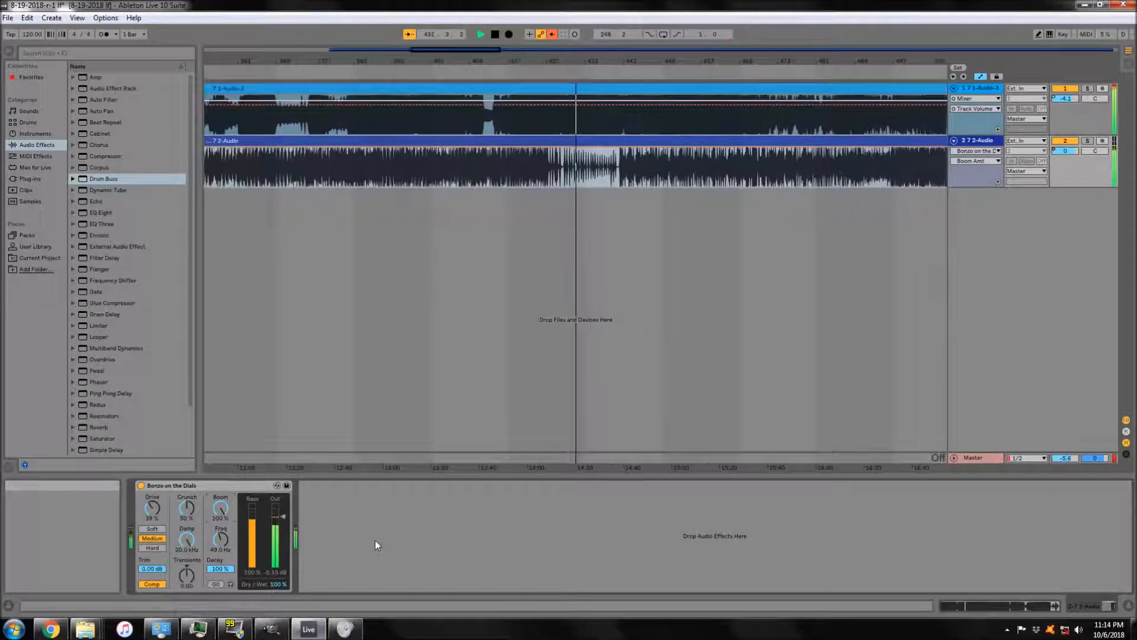
- Try the Drum Buss preset Compression Gate on the first track, comparing it with Distort bypassed and active
click(379, 117)
click(72, 179)
drag(126, 258, 286, 538)
click(141, 485)
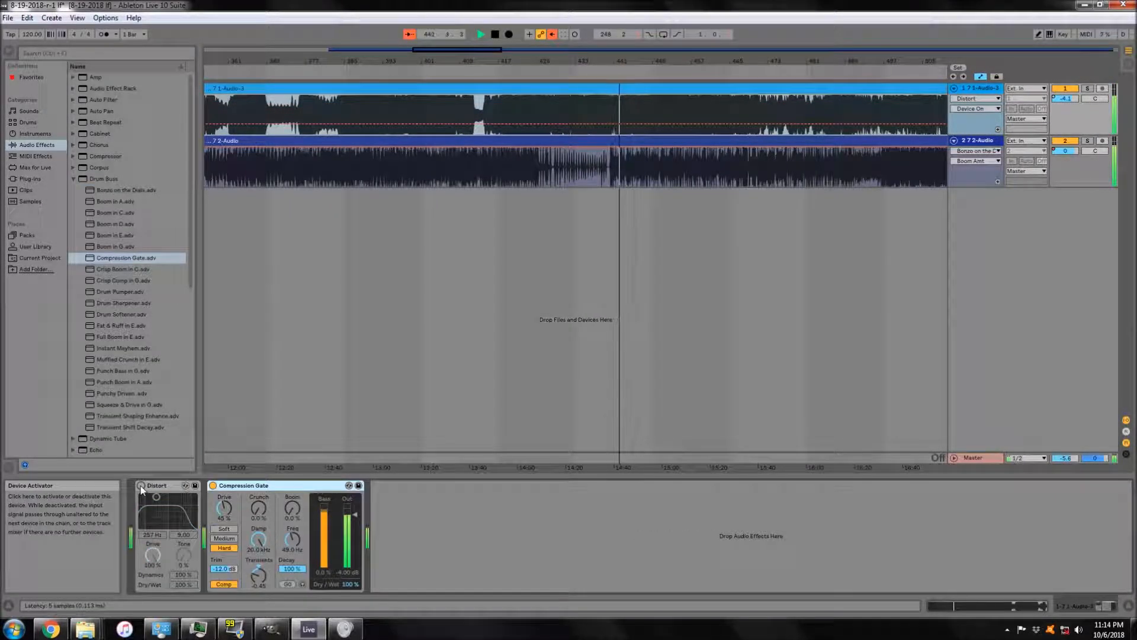
click(141, 485)
click(583, 73)
click(495, 34)
click(212, 486)
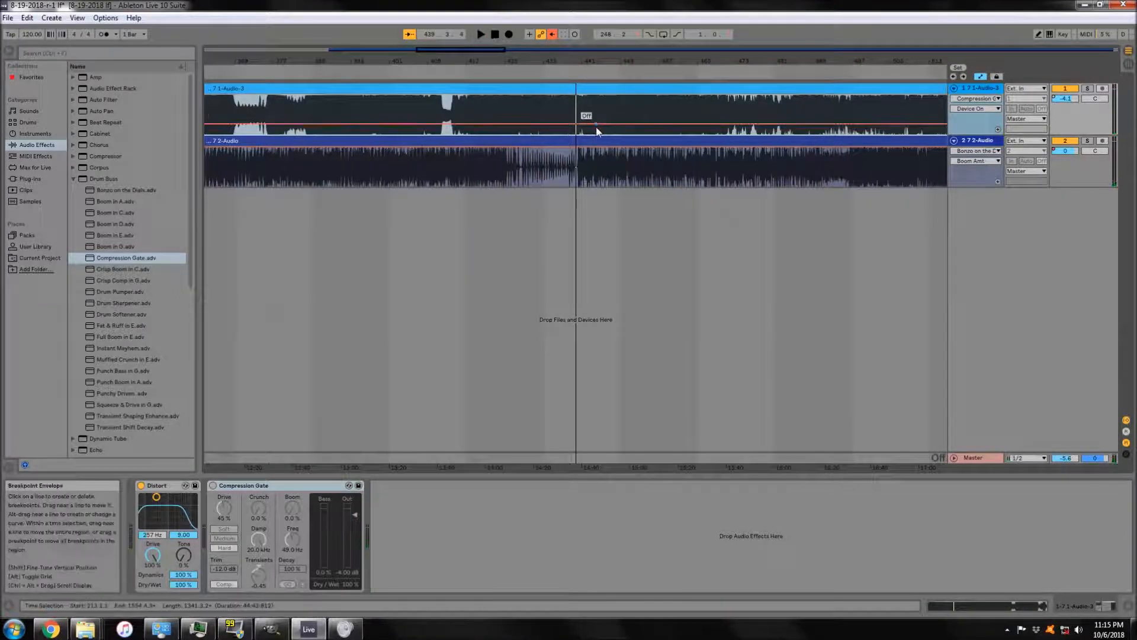
- Examine both waveforms around bar 439.4 to find a point for splitting the clips
right_click(576, 92)
click(524, 101)
click(580, 170)
key(plus)
key(plus)
key(plus)
key(plus)
key(plus)
click(566, 116)
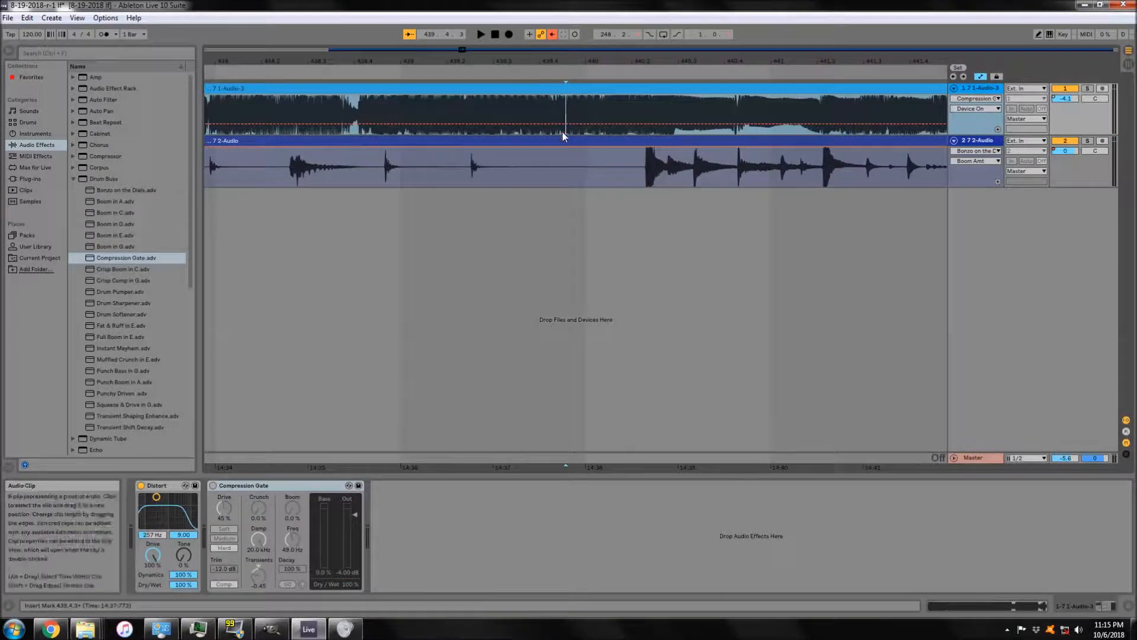
- Split the clips on both tracks at about bar 440.4.1
click(481, 34)
drag(573, 61, 573, 48)
click(533, 73)
click(495, 34)
click(494, 167)
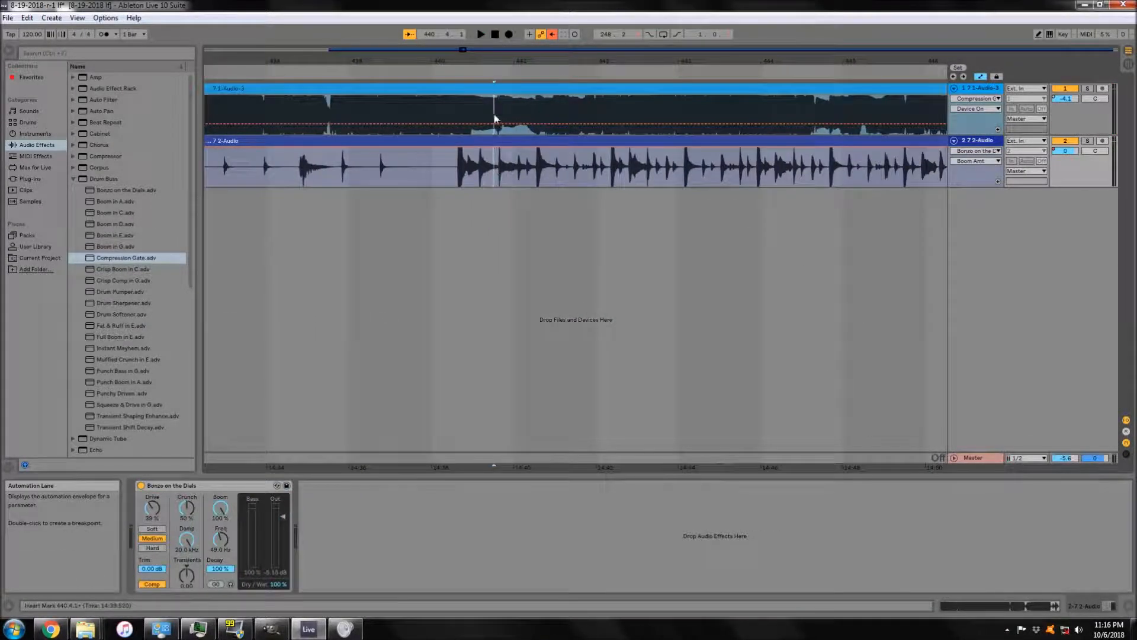
click(495, 118)
key(ctrl+e)
- Resume playback and delete Compression Gate from the first track
click(481, 34)
key(minus)
key(minus)
key(minus)
key(minus)
click(233, 486)
key(Delete)
- Try the Drum Buss preset Drum Softener on the first track and remove it
drag(122, 315, 211, 485)
key(Delete)
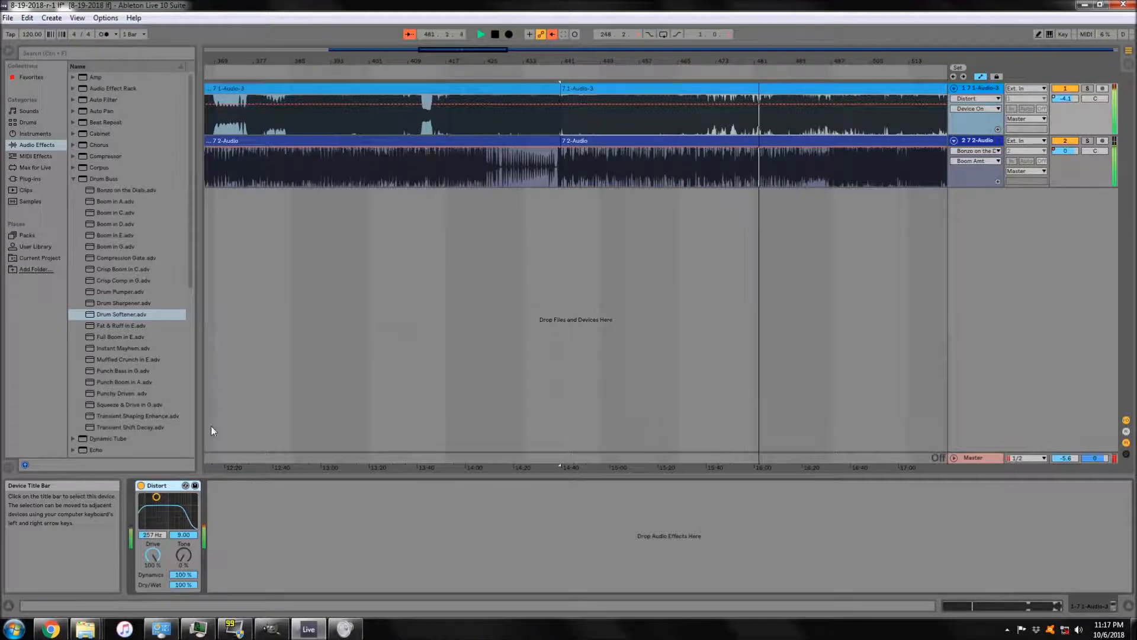
click(408, 34)
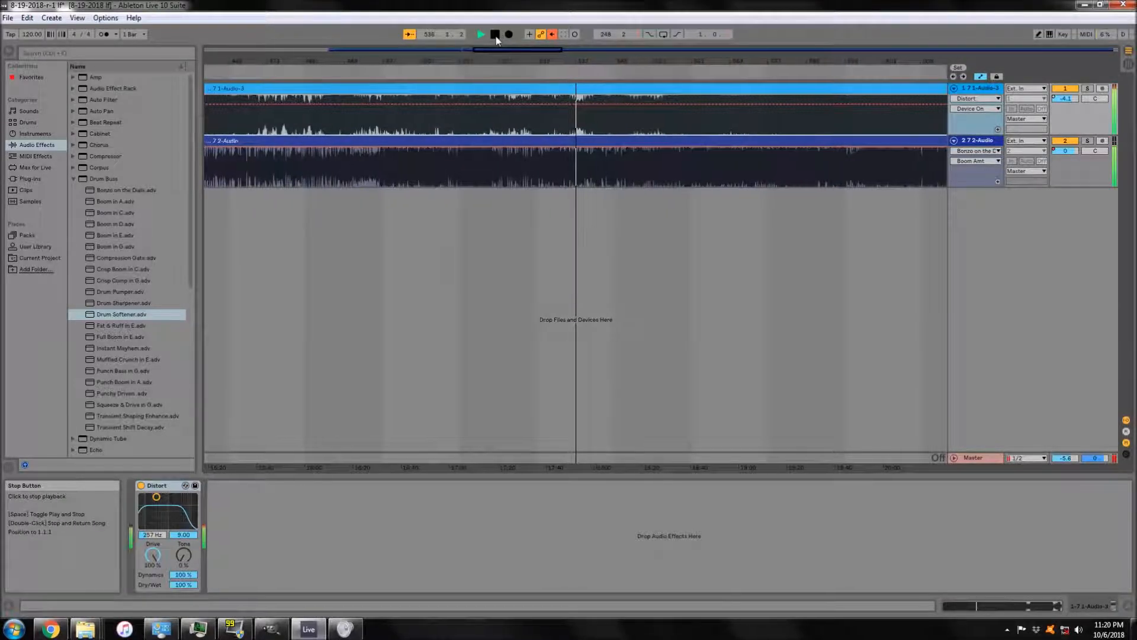
- Stop playback and split the clips on both tracks at about bar 548.2.2
scroll(611, 159, up, 10)
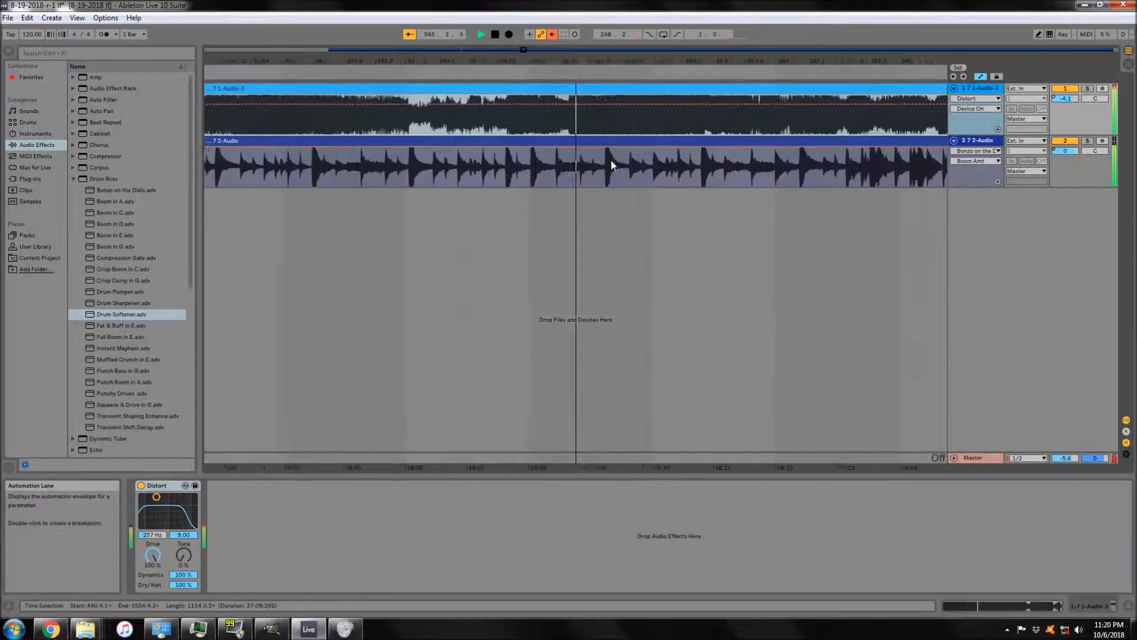
click(495, 35)
click(498, 166)
click(480, 35)
click(494, 35)
drag(495, 117, 496, 138)
scroll(496, 140, up, 10)
drag(603, 118, 573, 165)
key(ctrl+e)
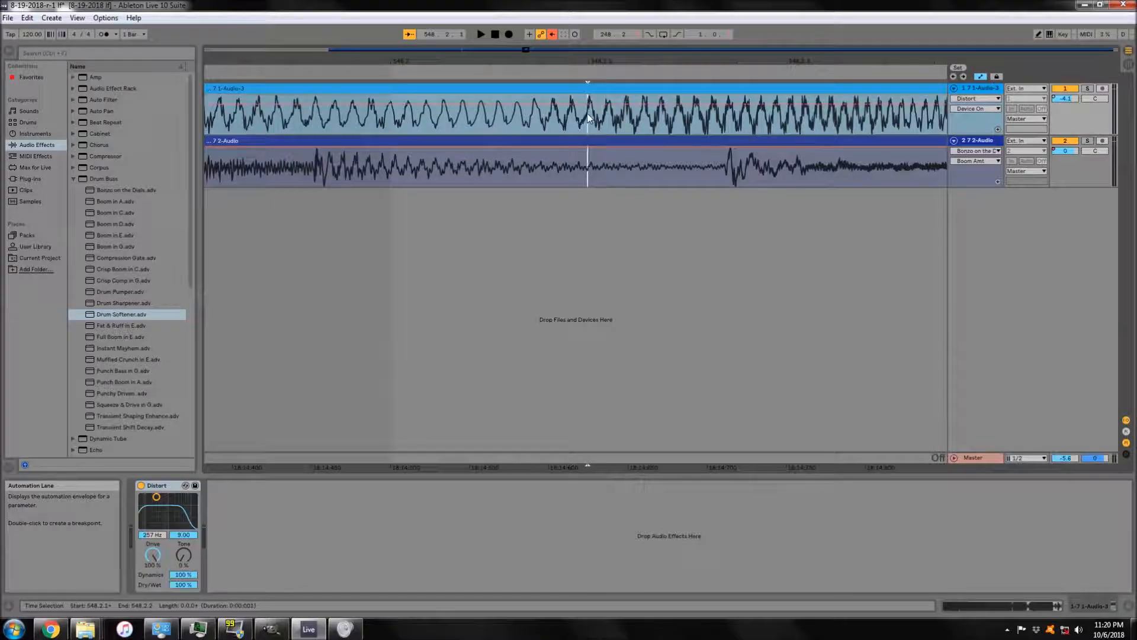
key(ctrl+e)
- Examine the clips around the earlier split near bar 440 and resume playback
scroll(583, 159, up, 5)
scroll(673, 182, down, 10)
click(462, 50)
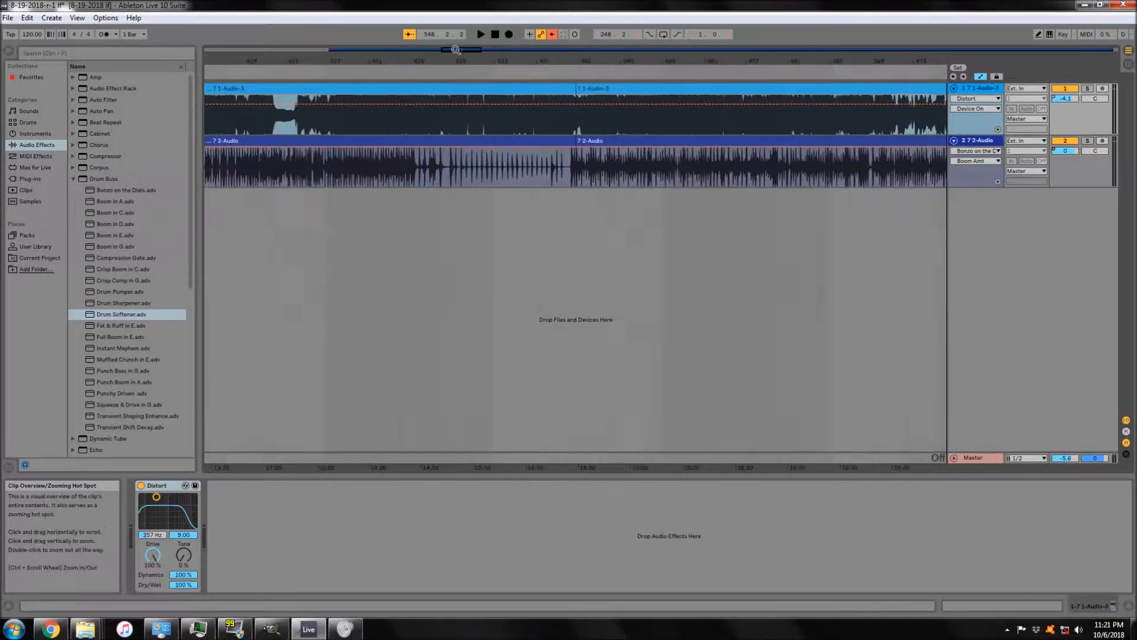
scroll(572, 89, up, 10)
scroll(557, 130, down, 10)
key(space)
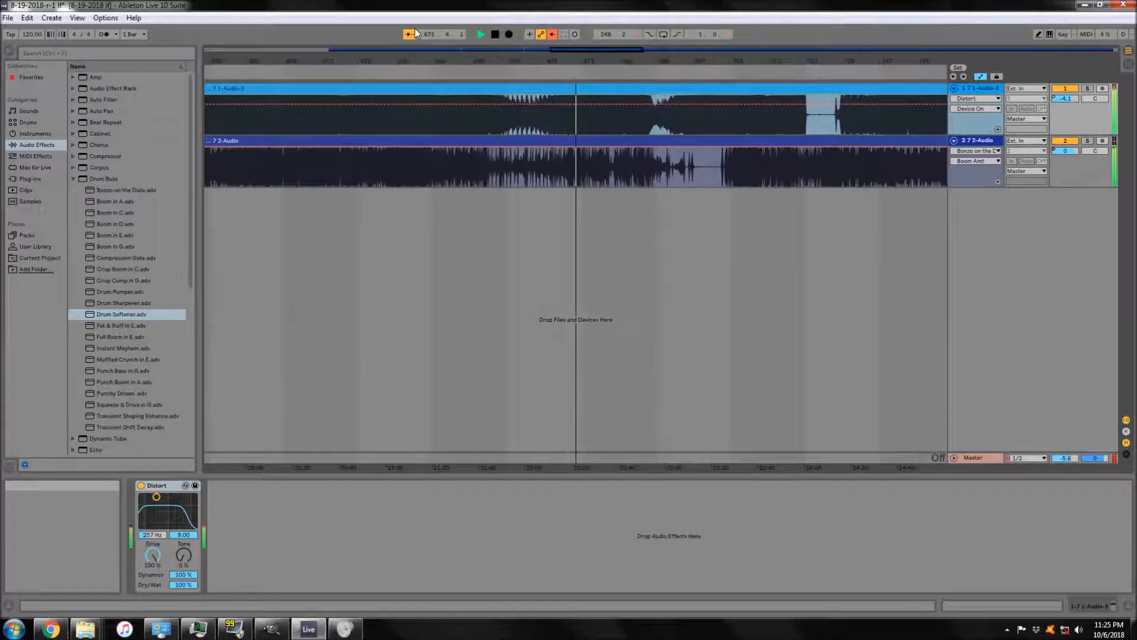
- Add the Drum Buss preset Instant Mayhem to the second track and bypass Bonzo on the Dials
click(977, 141)
double_click(123, 349)
click(141, 486)
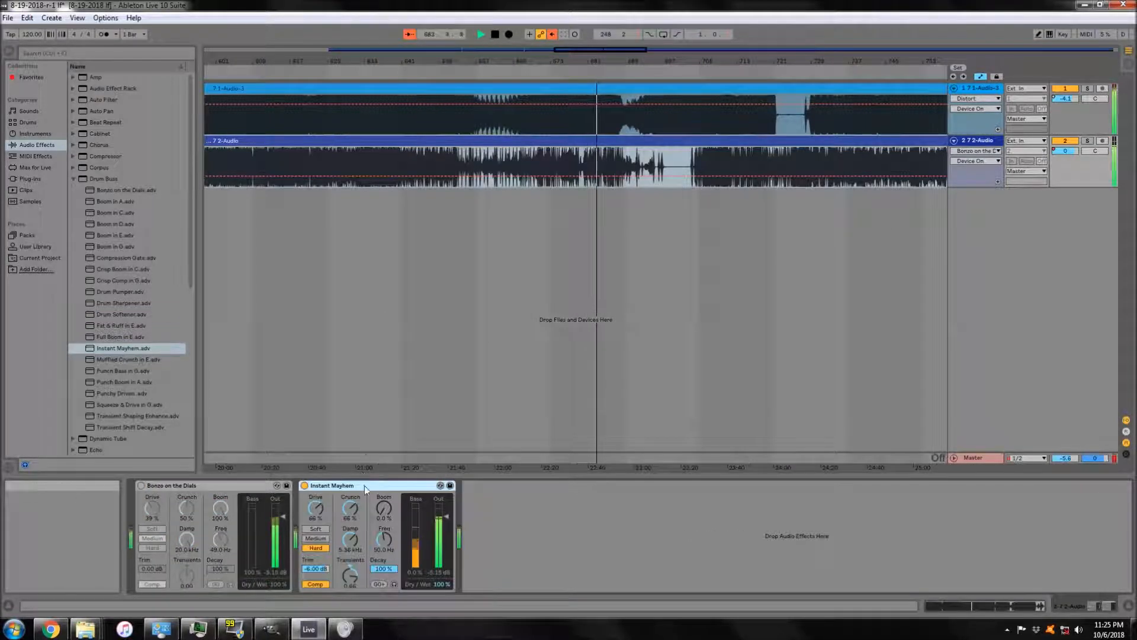
- Bypass Instant Mayhem on the second track, reactivate Bonzo on the Dials, and turn playback following back on
click(305, 485)
click(141, 486)
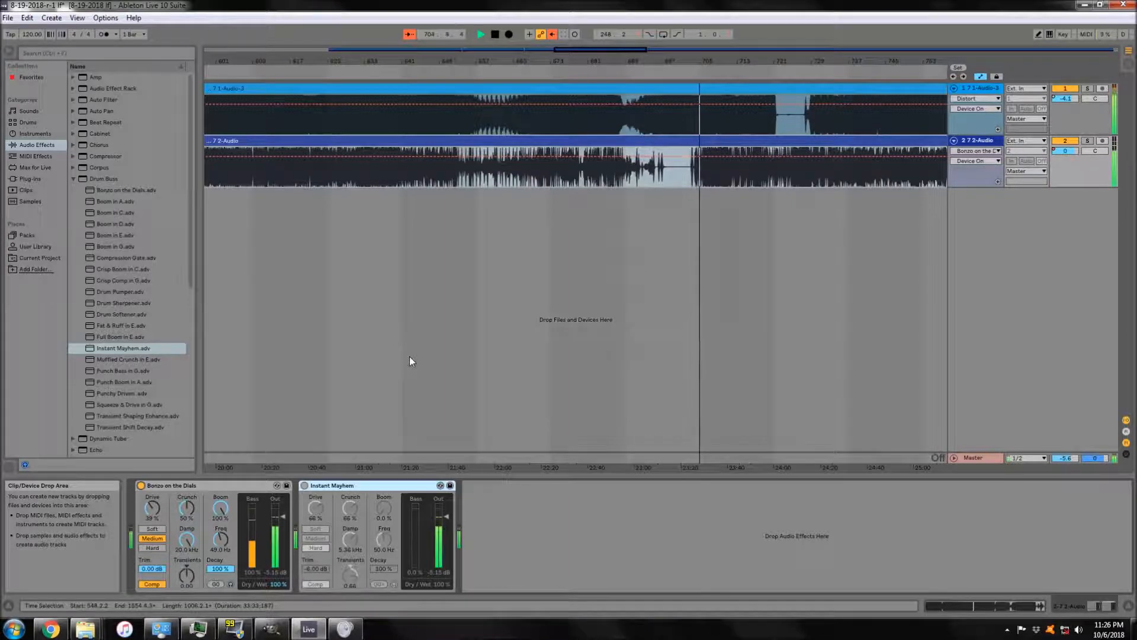
click(409, 34)
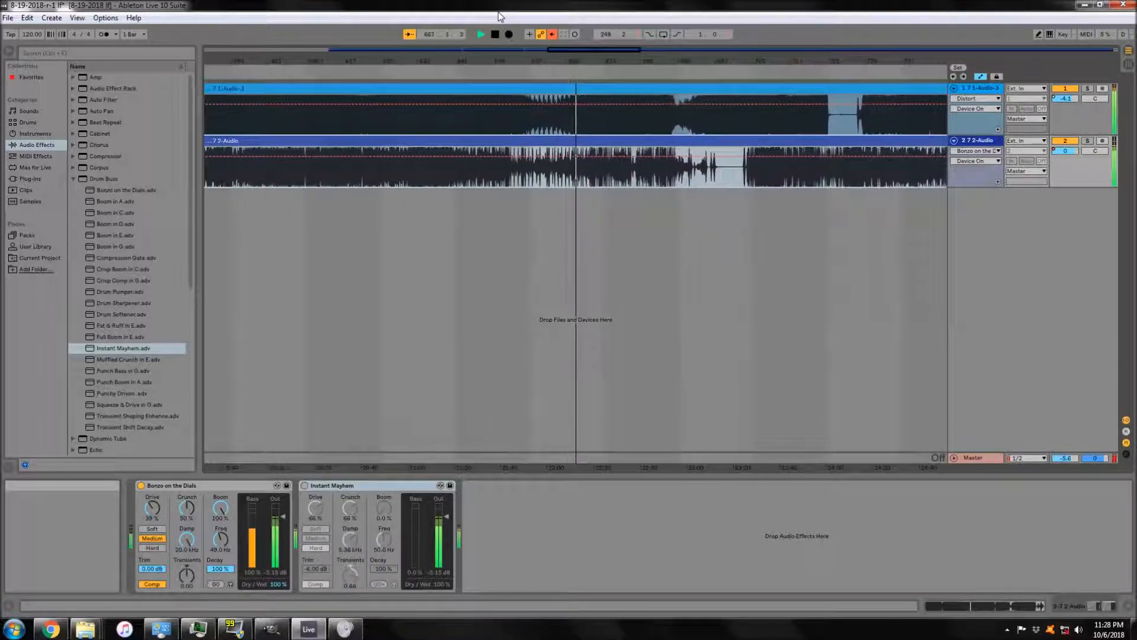
- Split the clips on both tracks at about bar 676.2.4 and resume playback
click(636, 87)
key(space)
key(plus)
key(plus)
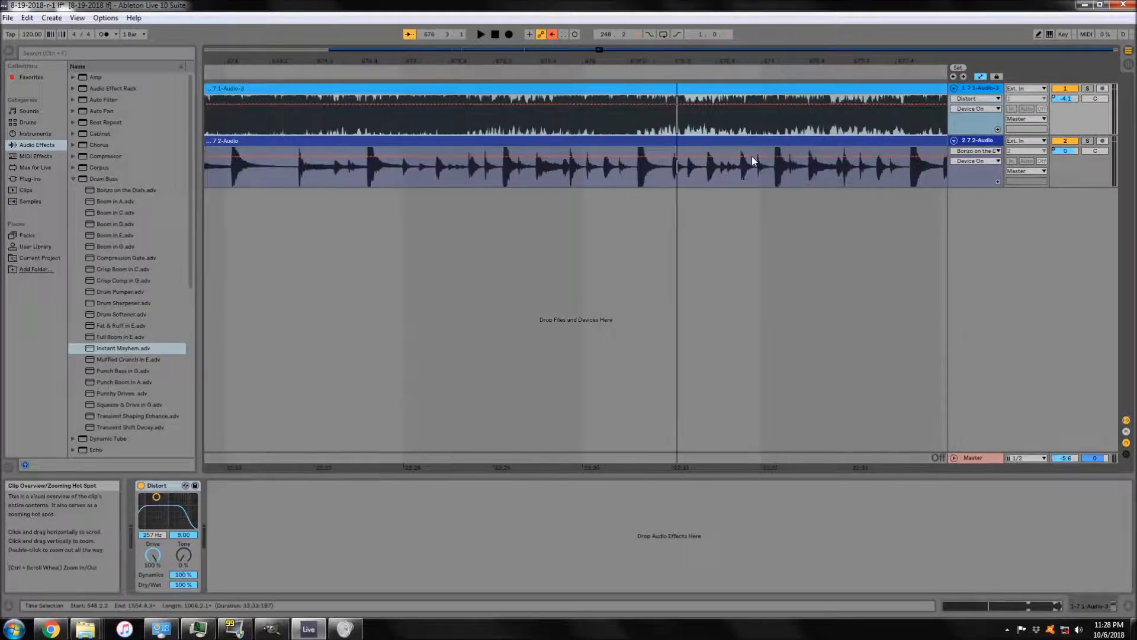
click(526, 172)
key(plus)
key(plus)
key(minus)
key(minus)
key(minus)
key(minus)
key(minus)
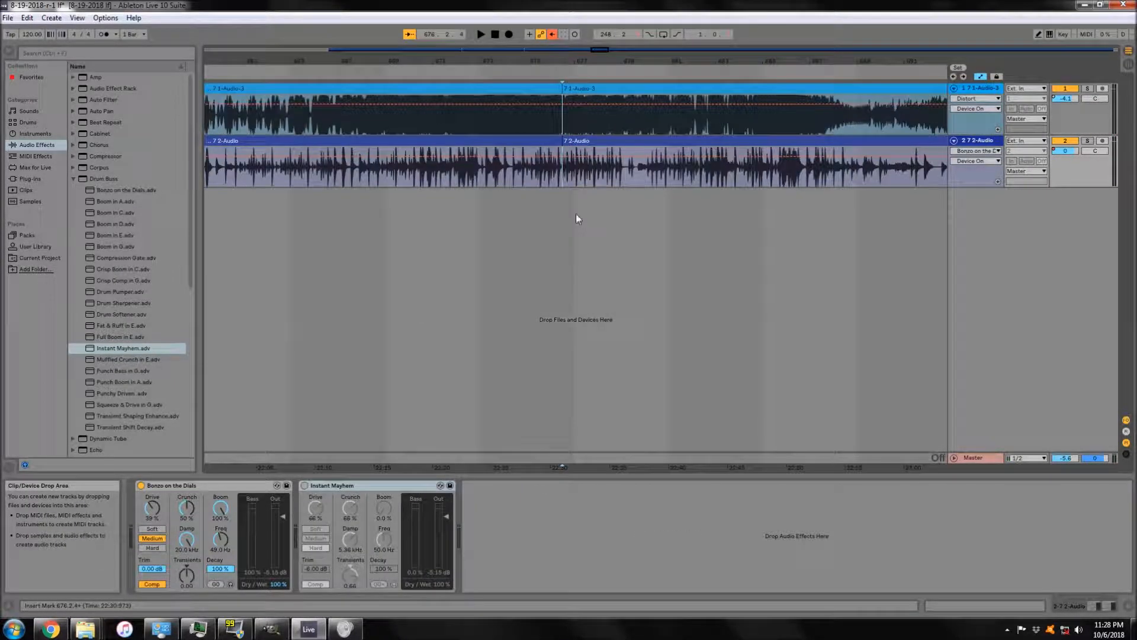
key(space)
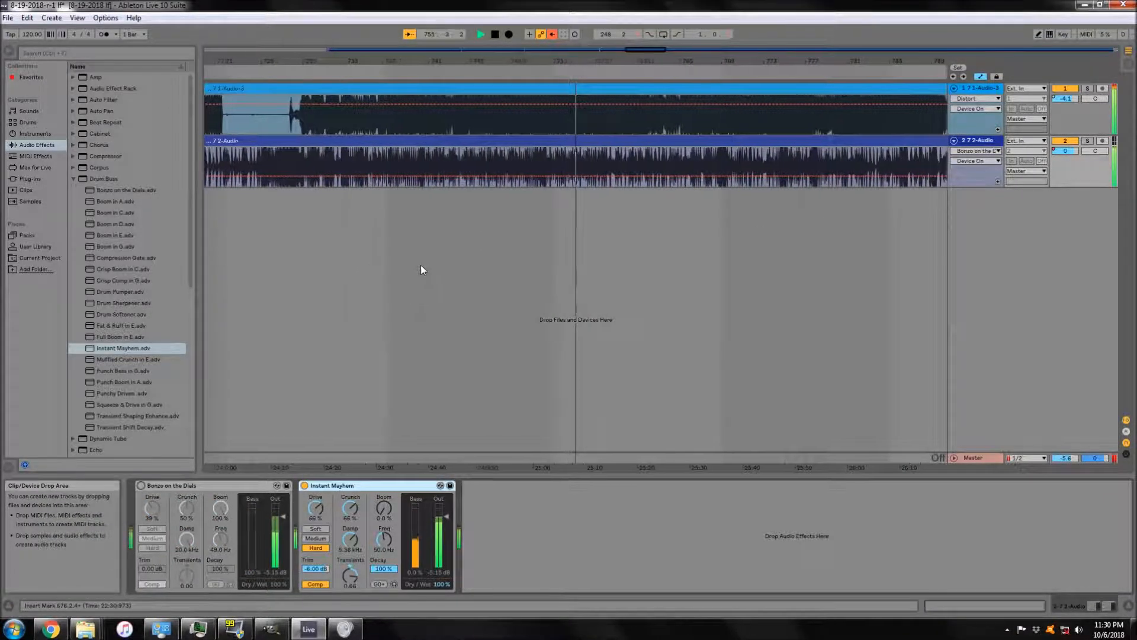
- Split the clips on both tracks at bar 726.1.1 and continue playback past the split
click(480, 188)
scroll(473, 140, up, 10)
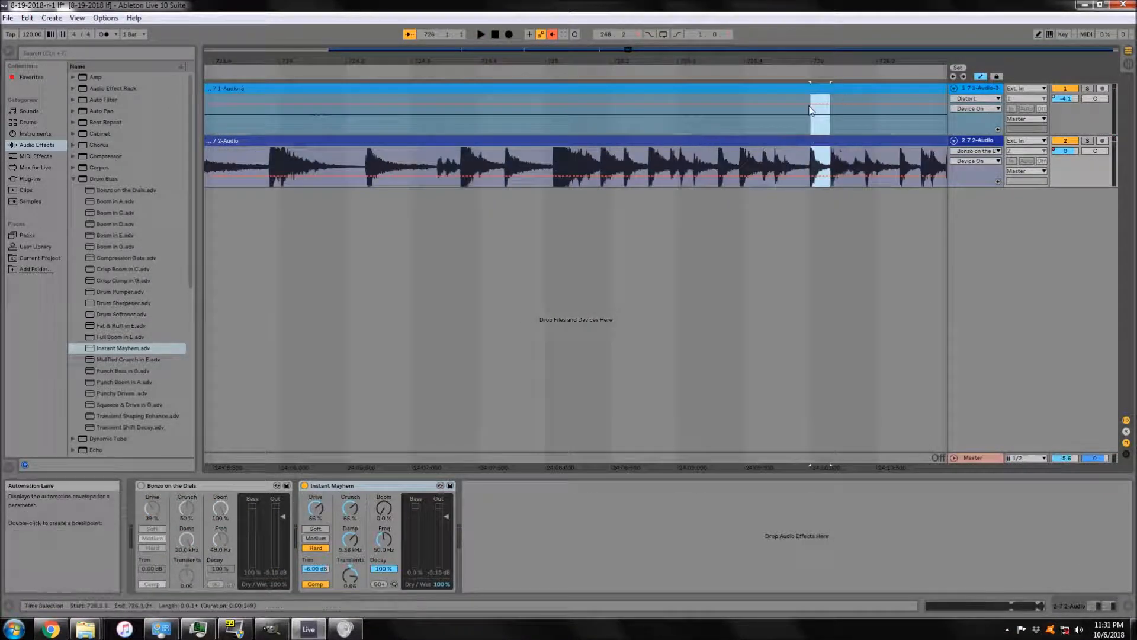
click(815, 115)
key(ctrl+e)
scroll(331, 119, down, 10)
click(584, 75)
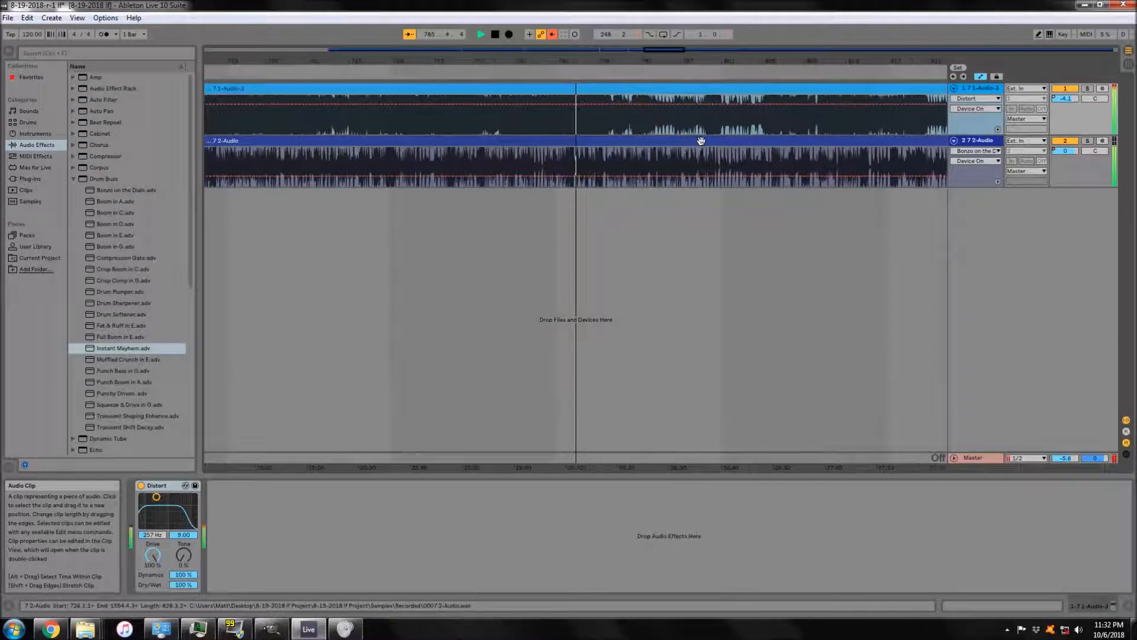
- Stop playback, view a wider stretch of the arrangement, and listen again to the section after the split at bar 726.1.1
key(space)
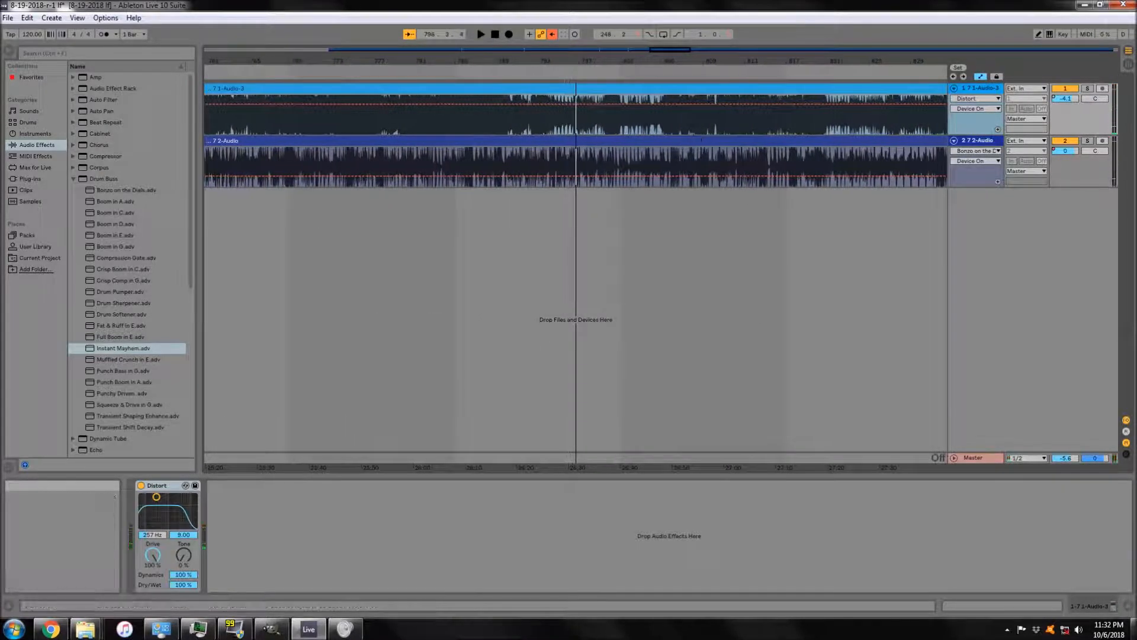
drag(501, 61, 500, 29)
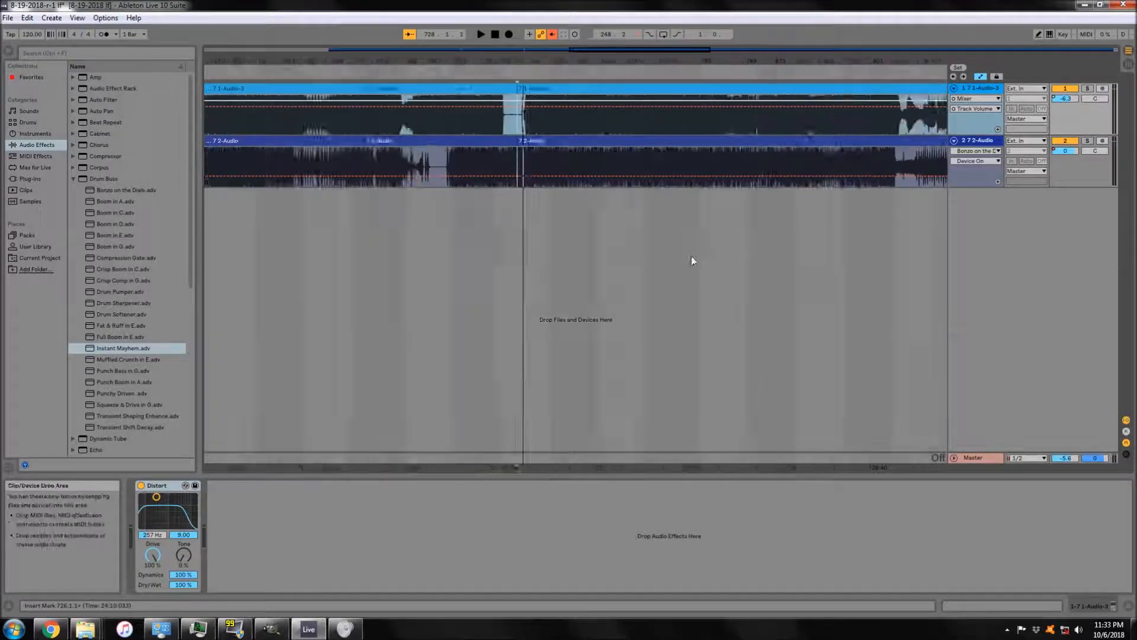
click(781, 72)
click(345, 630)
click(958, 5)
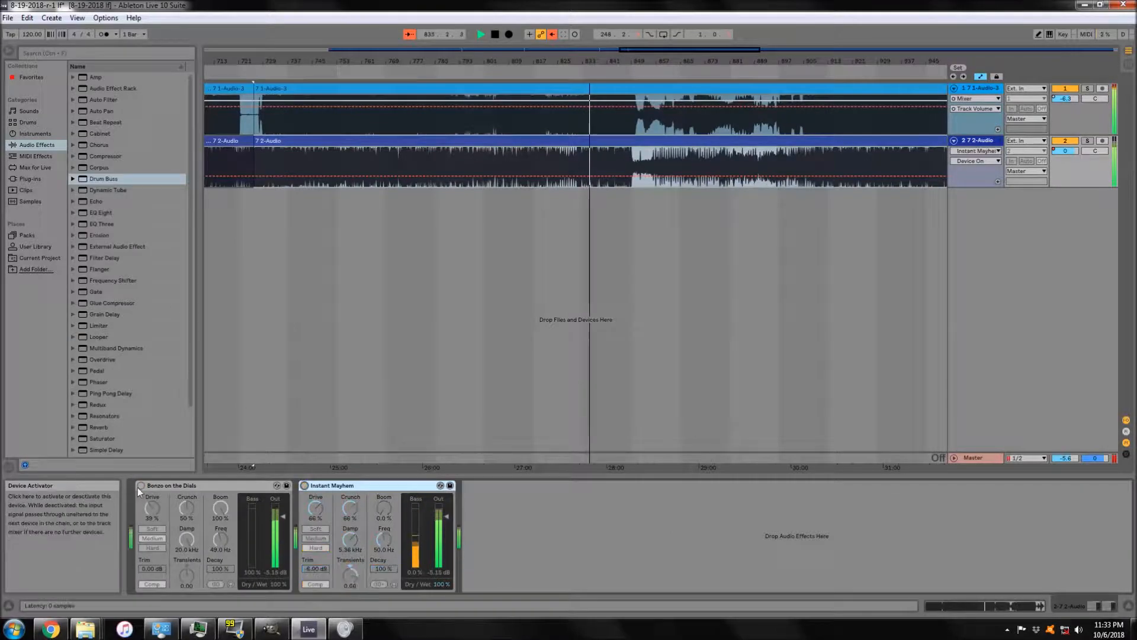
key(plus)
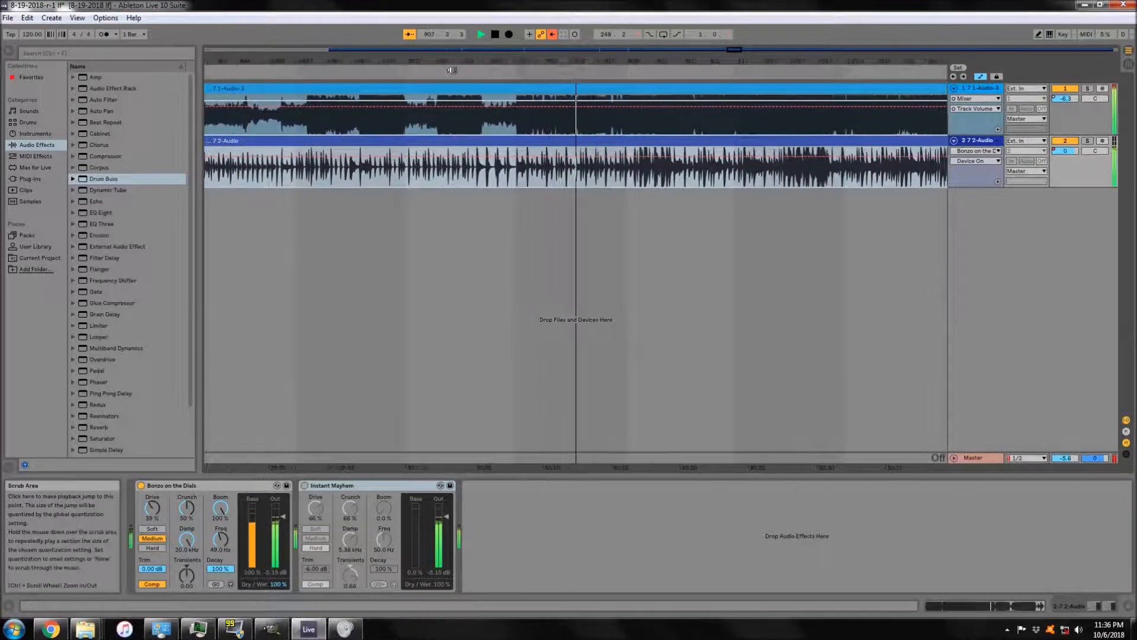
- Examine the waveforms around bar 905.1.1 and play back the section from there to about bar 967
click(496, 34)
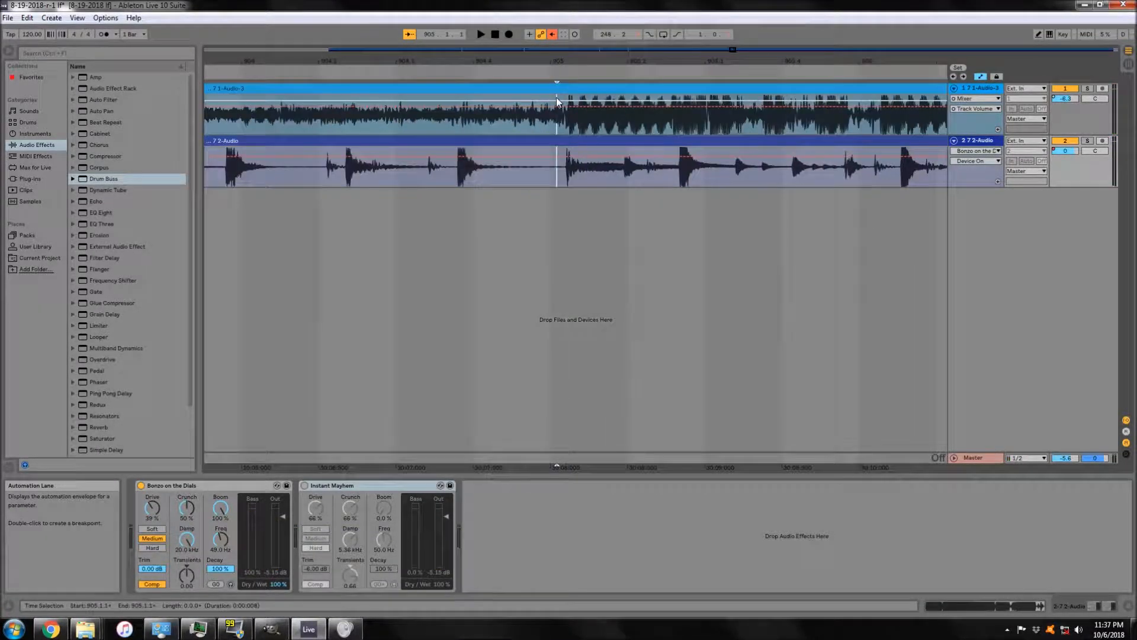
click(572, 125)
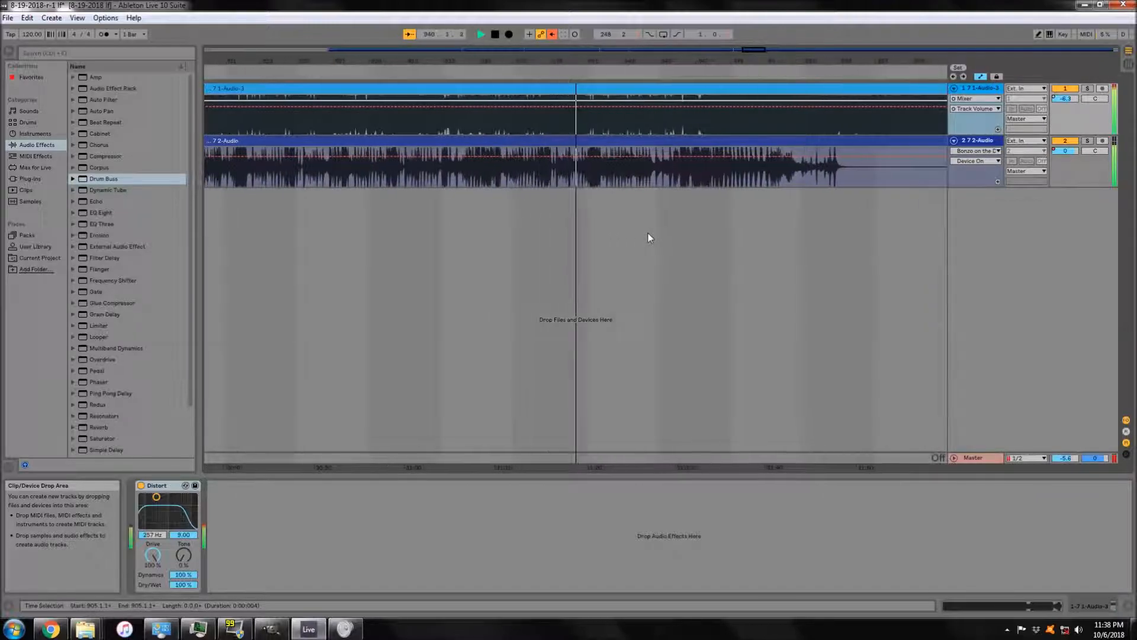
drag(755, 50, 861, 5)
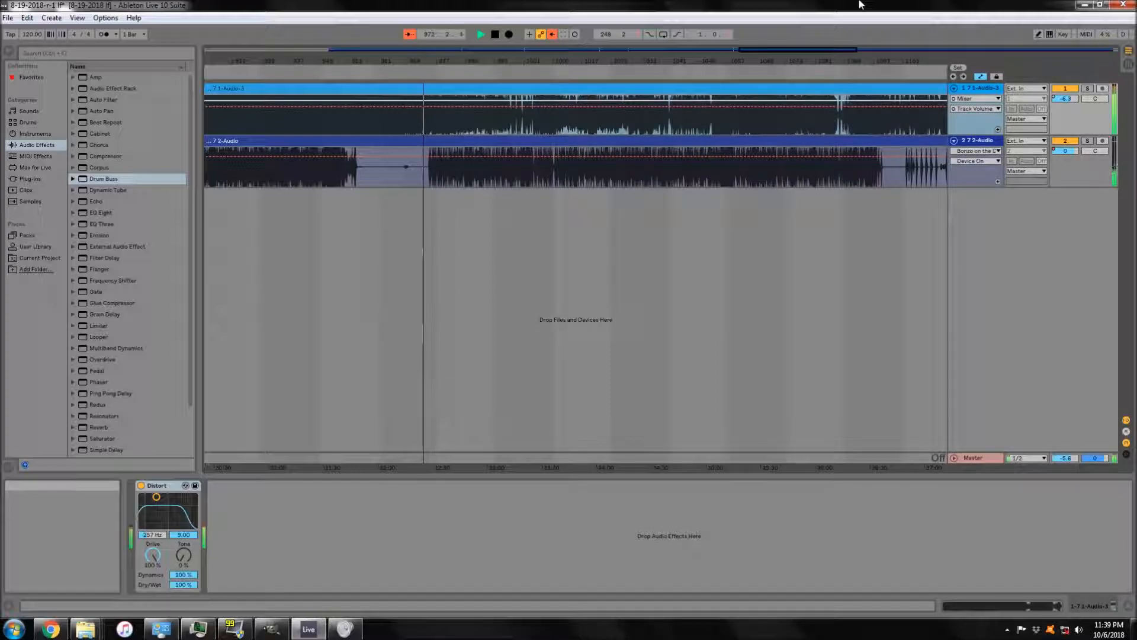
drag(751, 50, 770, 95)
click(439, 73)
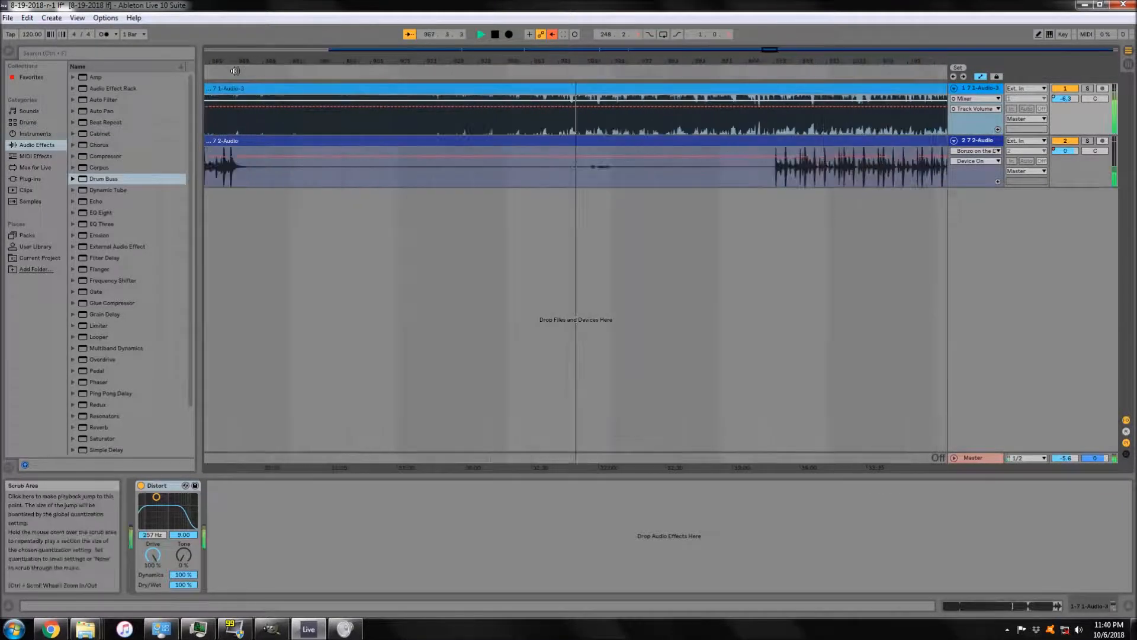
click(271, 72)
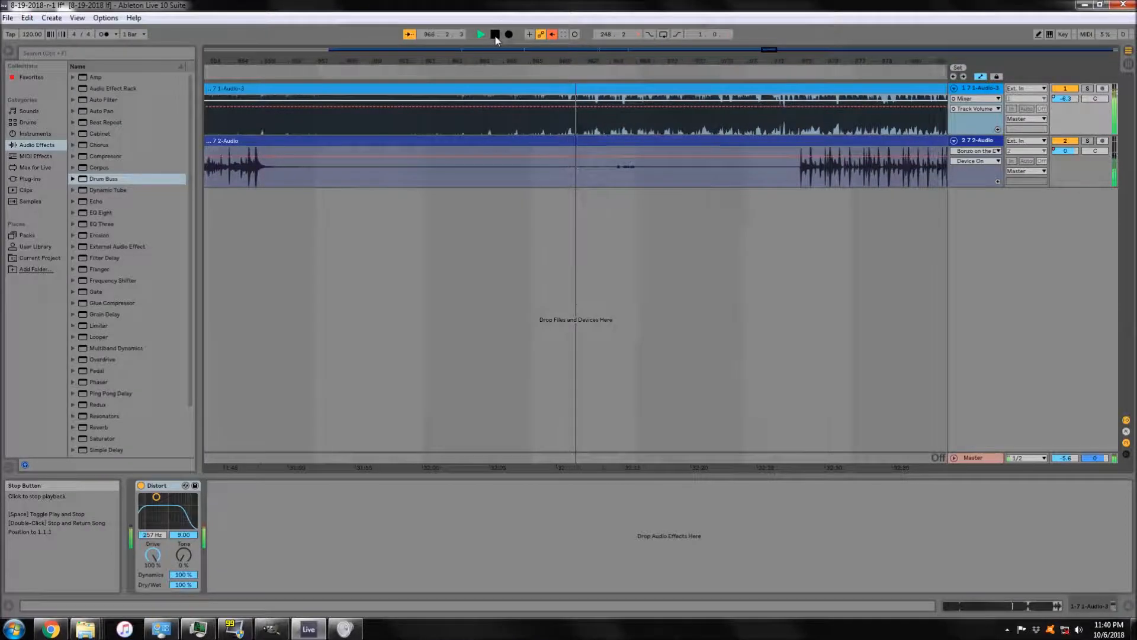
- Split the clips on both tracks at about bar 967.4.3 and resume playback
click(495, 35)
click(574, 169)
key(space)
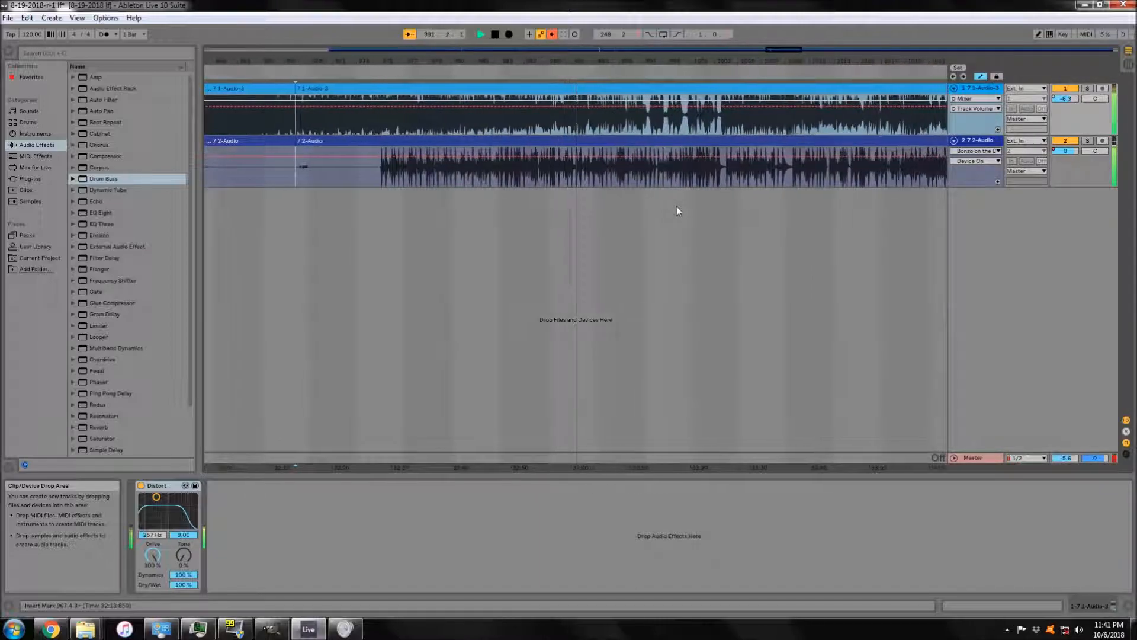
- Stop playback and undo the split near bar 967.4.3 along with the last device on/off changes
key(space)
click(27, 18)
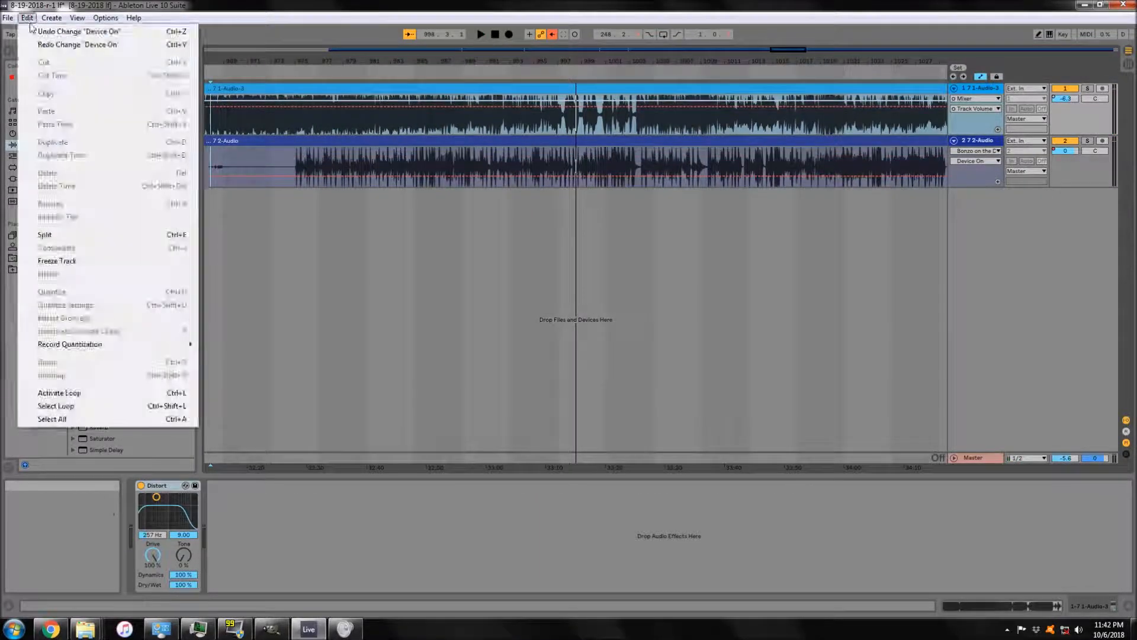
click(35, 31)
click(52, 18)
click(27, 18)
click(249, 156)
click(27, 17)
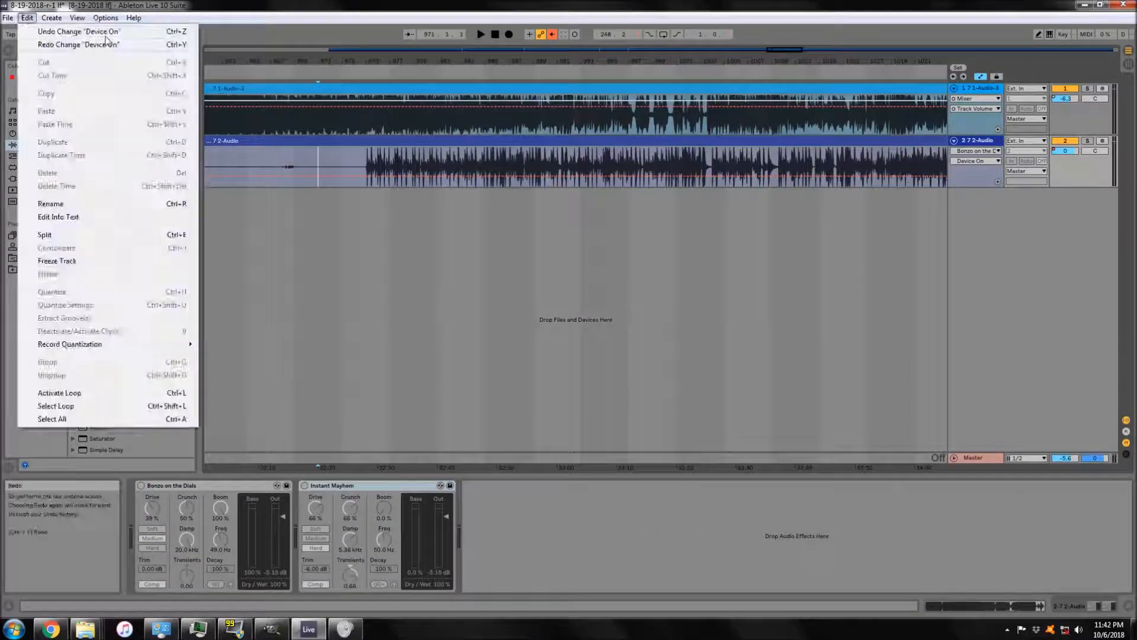
click(106, 33)
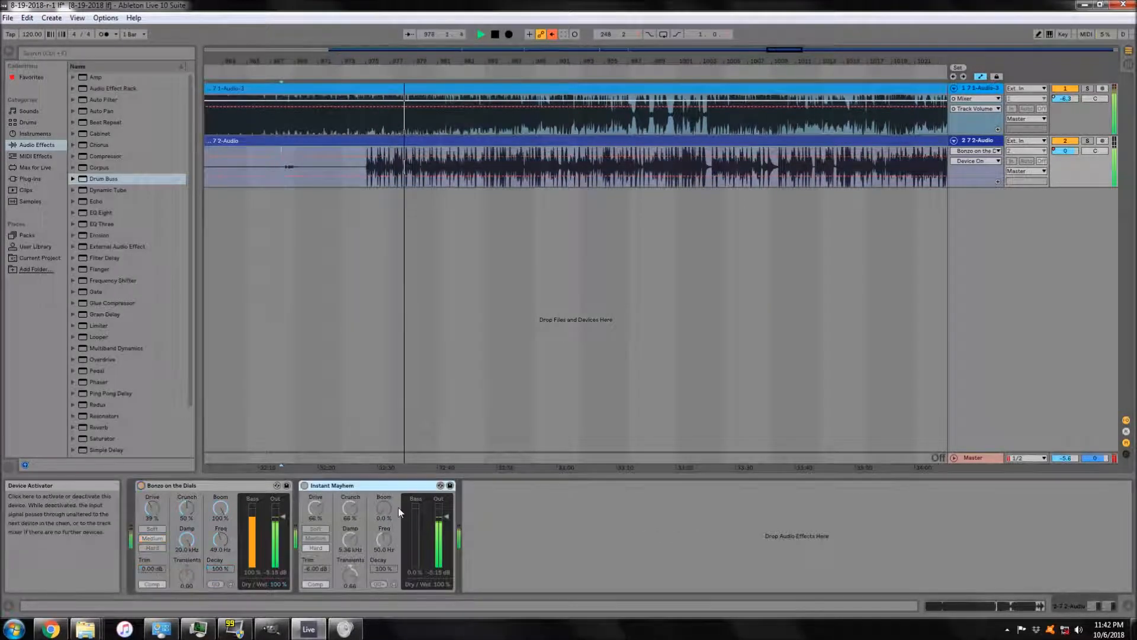
- Toggle the second track's Drum Buss devices, stop playback, and split the clips on both tracks at about bar 981
click(141, 485)
click(304, 486)
key(space)
drag(452, 61, 453, 119)
click(447, 121)
drag(779, 50, 781, 24)
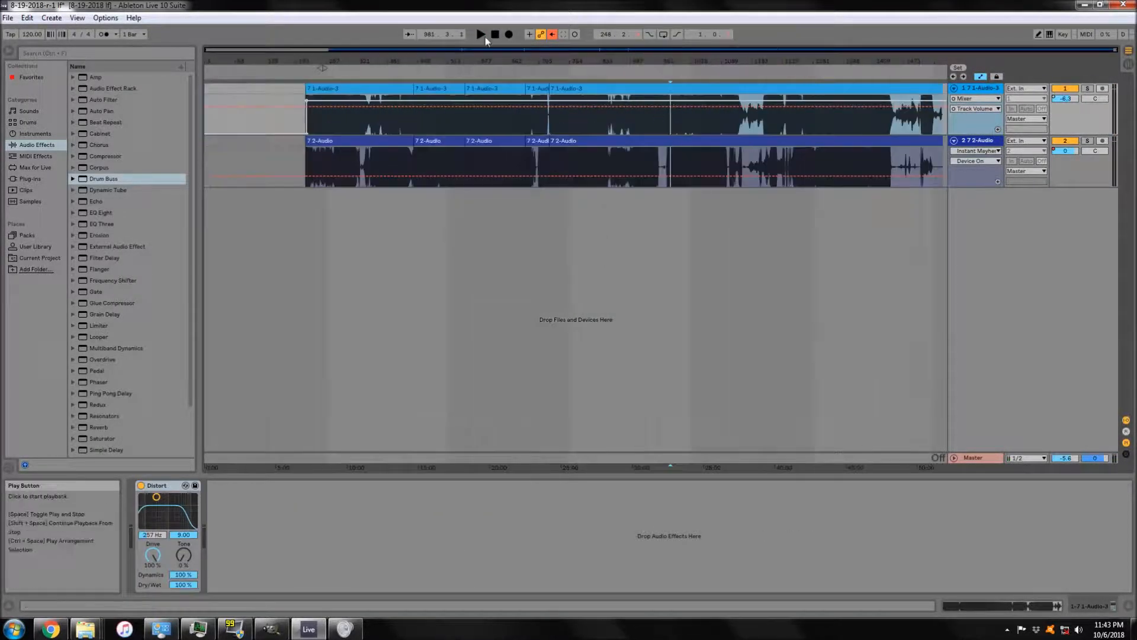
drag(670, 61, 486, 130)
key(ctrl+e)
- Resume playback with Instant Mayhem active and Bonzo on the Dials bypassed on the second track, and turn on playback following
drag(485, 61, 553, 24)
key(space)
click(602, 141)
click(141, 485)
drag(779, 51, 806, 15)
click(512, 73)
click(304, 485)
click(141, 485)
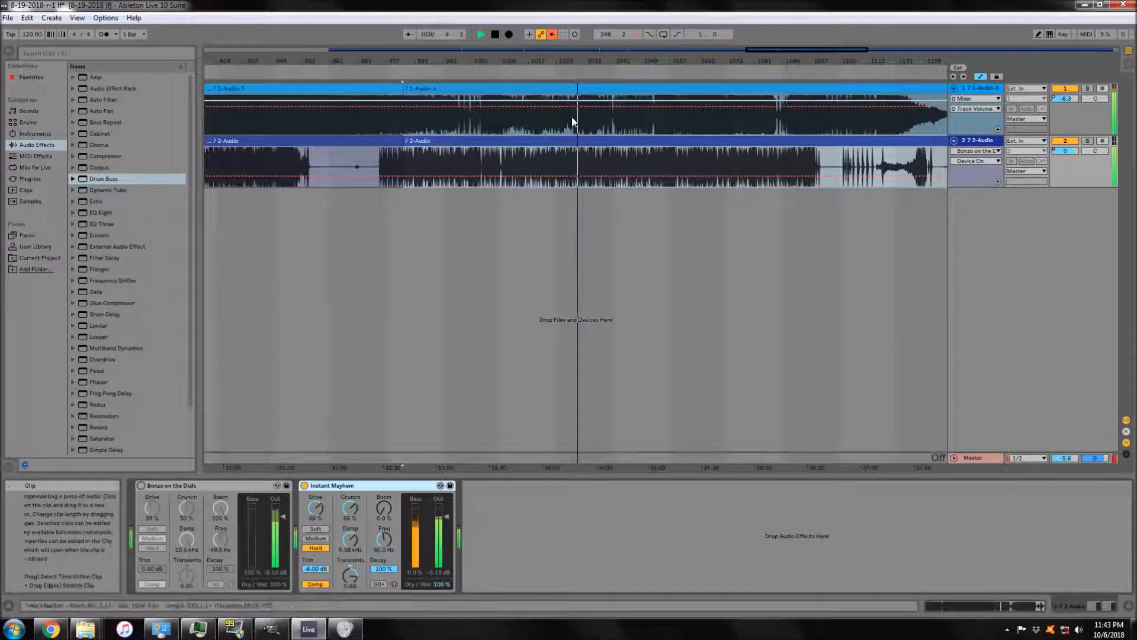
click(407, 34)
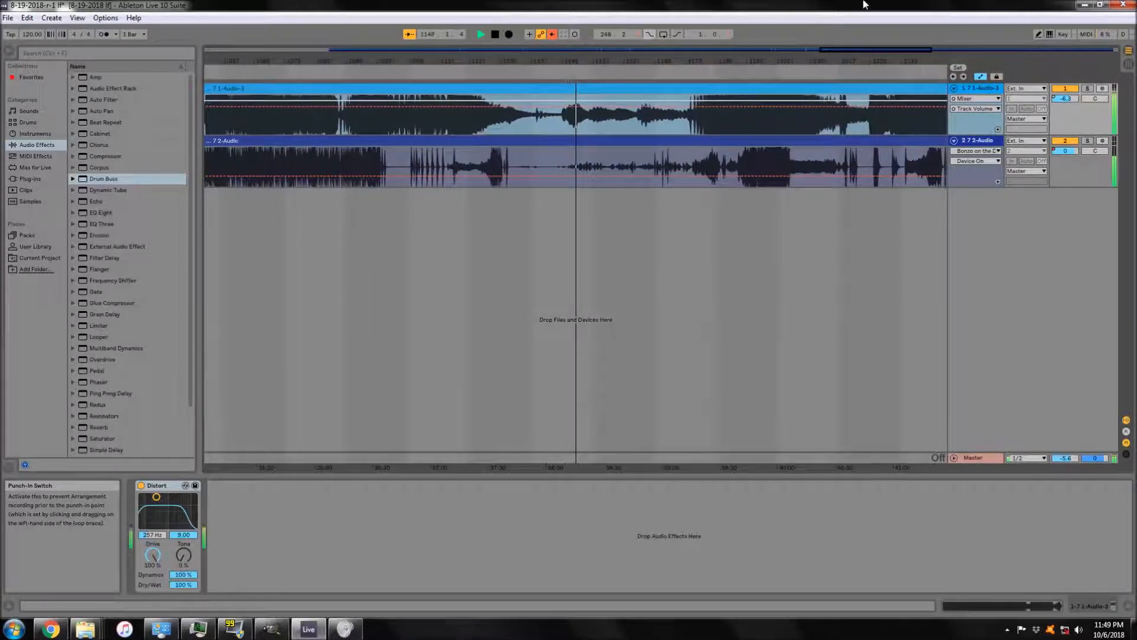
- Compare Bonzo on the Dials with Instant Mayhem on the second track during playback and keep Instant Mayhem active
click(780, 141)
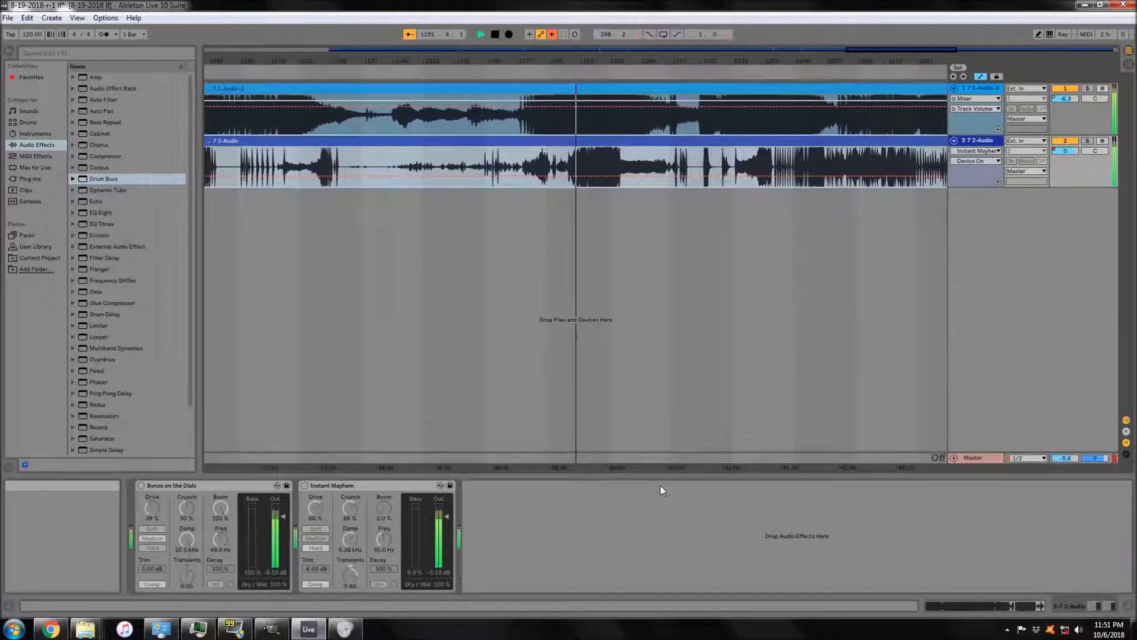
click(141, 485)
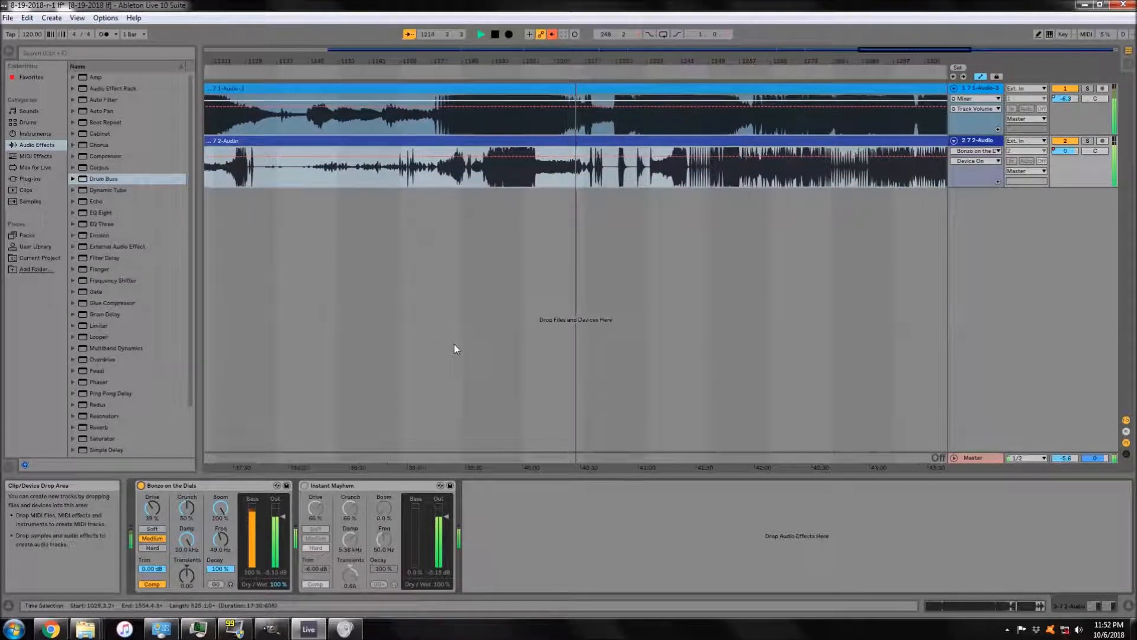
click(141, 485)
click(304, 485)
click(549, 77)
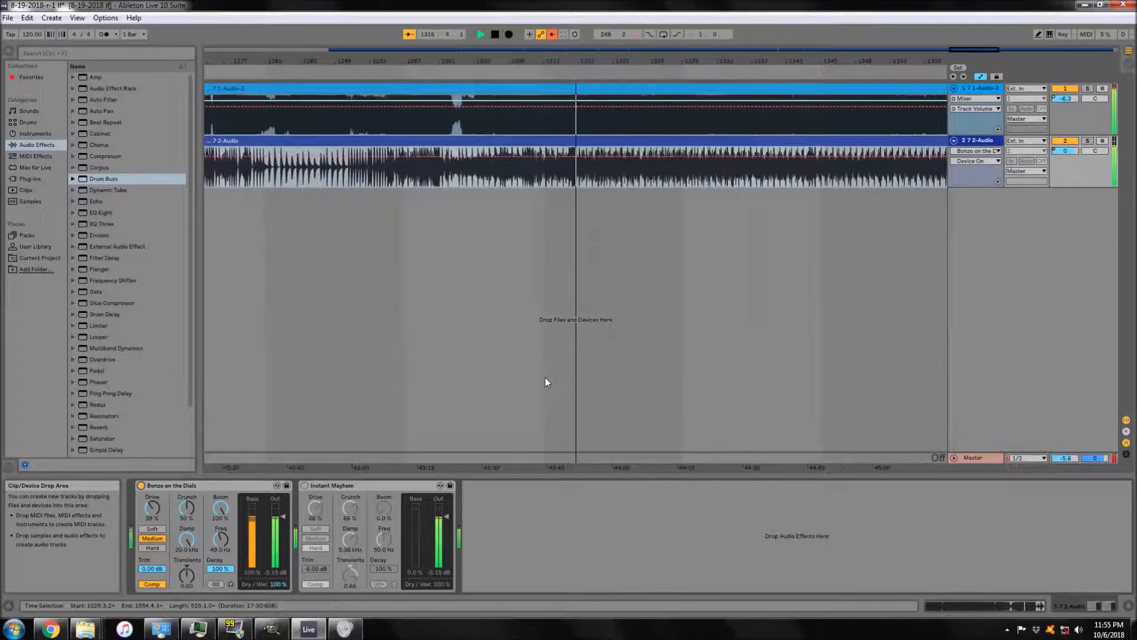
click(304, 486)
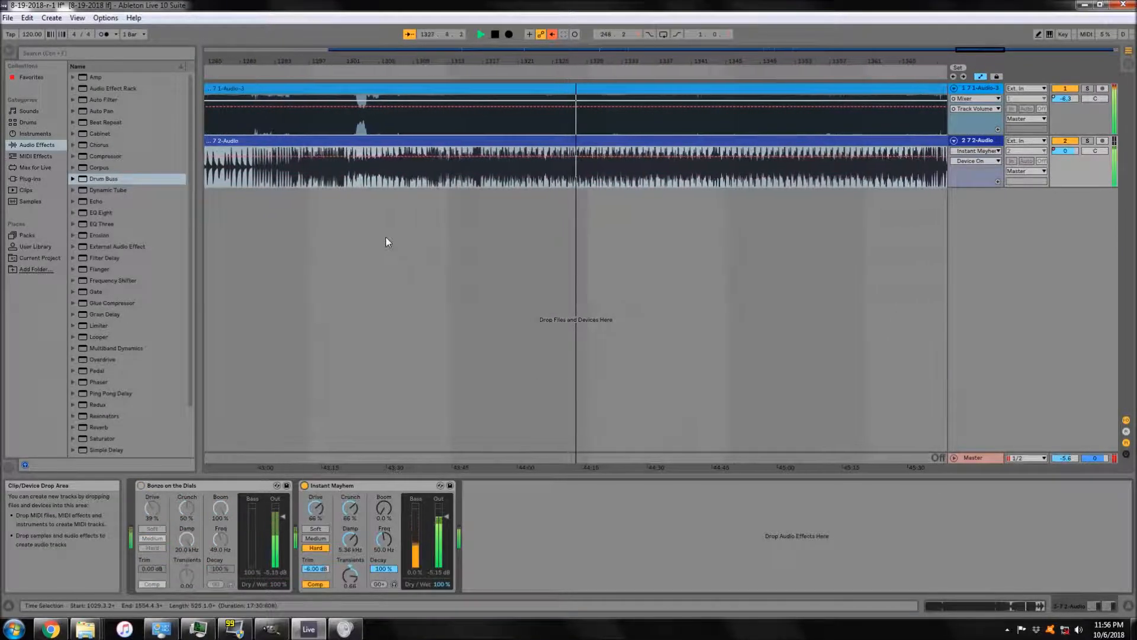
- Try a Reverb on the second track, adjust it, and remove it from the device chain
scroll(127, 379, down, 1)
click(73, 382)
drag(99, 382, 592, 533)
drag(733, 576, 734, 593)
click(500, 486)
key(Delete)
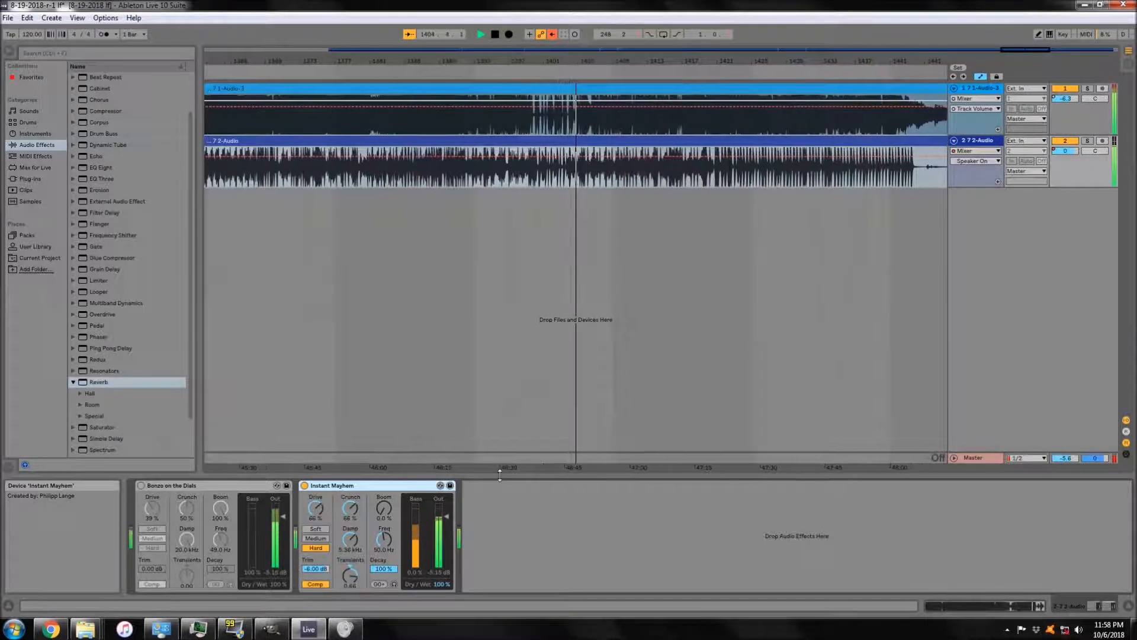
- Locate the drum hit near bar 1303 and split the clips on both tracks at bar 1303.2.2
scroll(747, 239, down, 3)
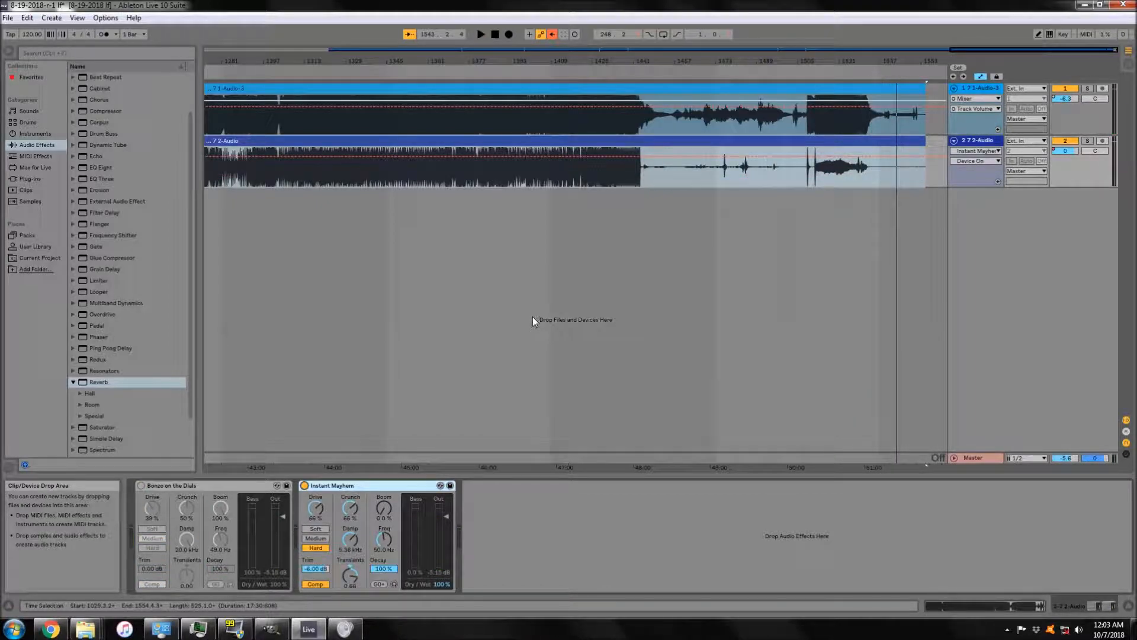
click(585, 70)
scroll(640, 91, up, 8)
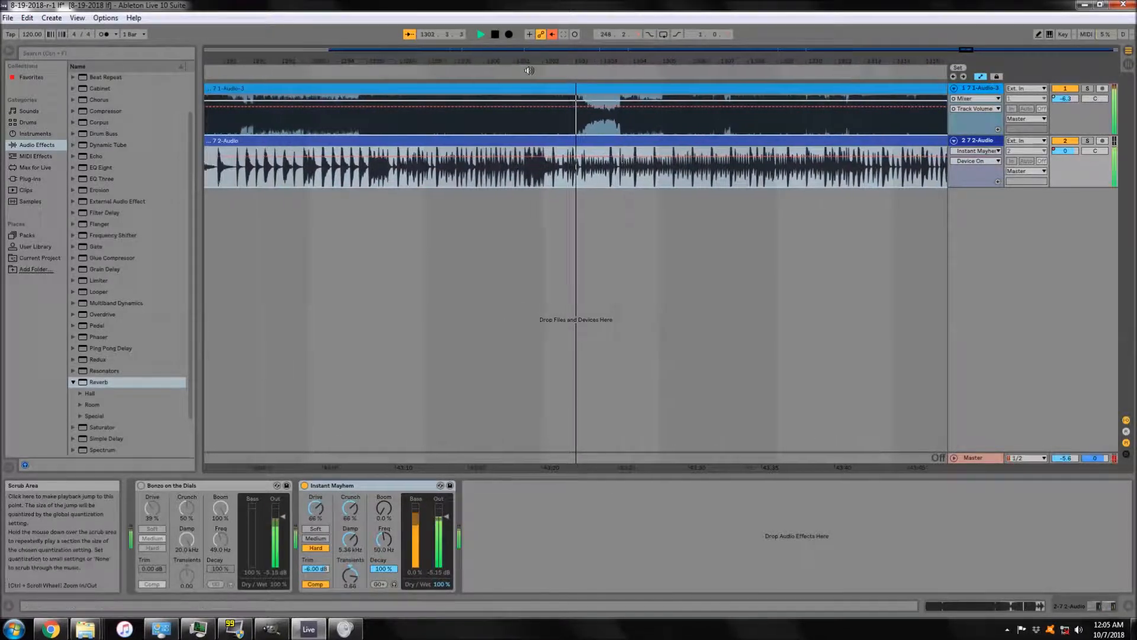
scroll(414, 167, up, 4)
key(space)
click(413, 168)
scroll(414, 165, up, 2)
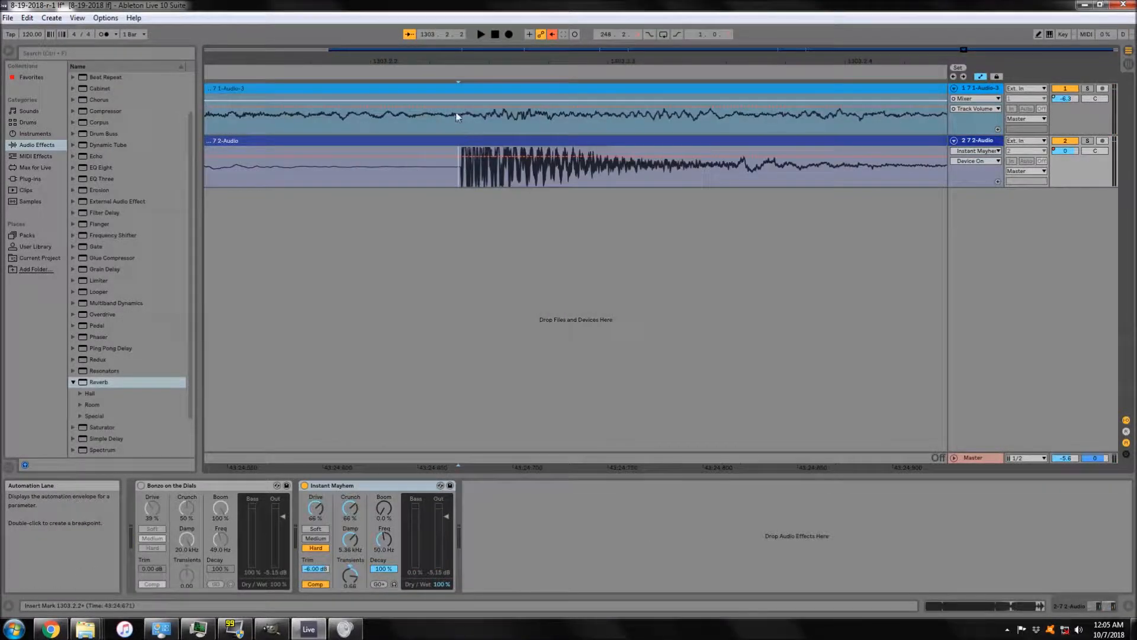
key(ctrl+e)
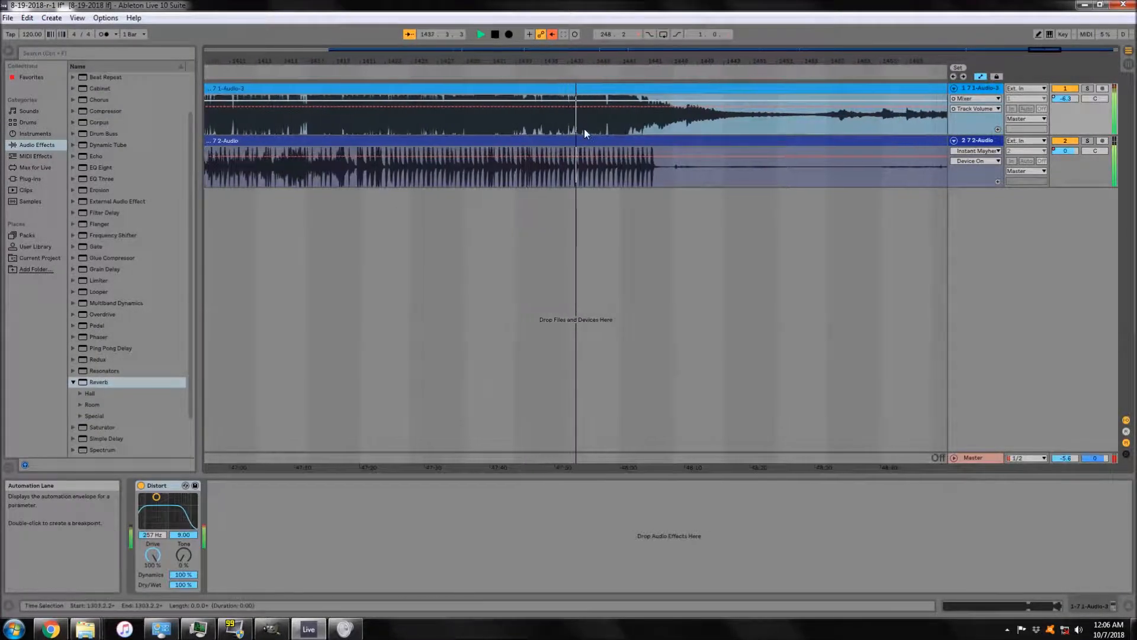
- Split the clips on both tracks at bar 1440.1.2 and delete the section between bars 1303.2.2 and 1440.1.2
key(space)
click(488, 177)
key(plus)
key(plus)
key(plus)
key(plus)
key(plus)
key(plus)
key(plus)
key(plus)
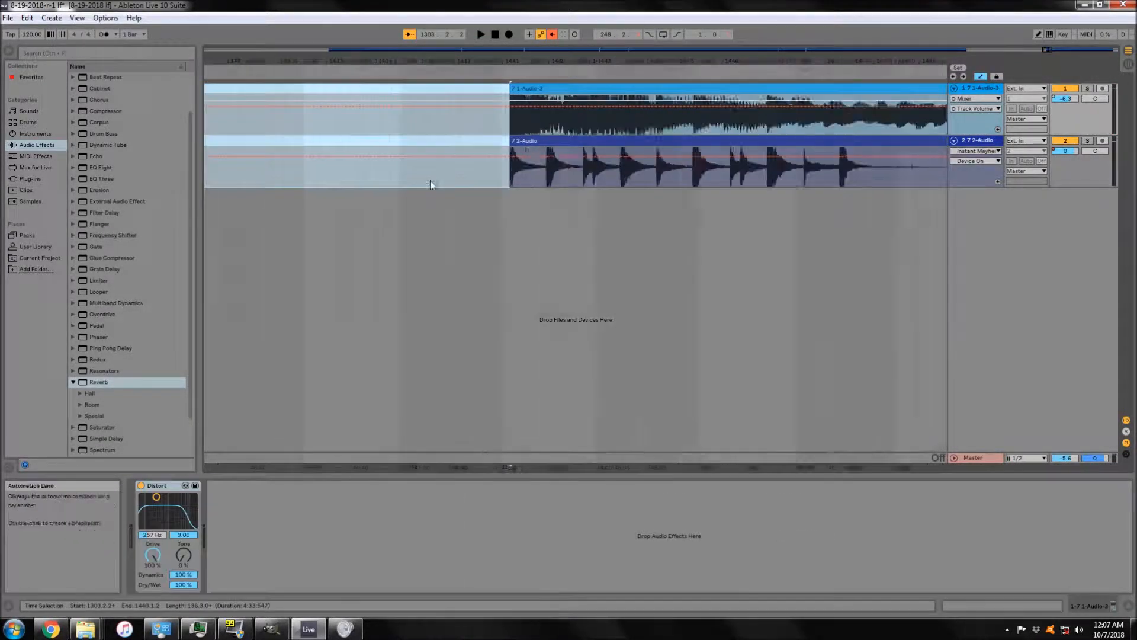
- Move the remaining clips on both tracks back to start at bar 1303.2.2 and play across the joined edit
key(plus)
key(plus)
key(plus)
key(plus)
key(plus)
key(plus)
key(plus)
key(plus)
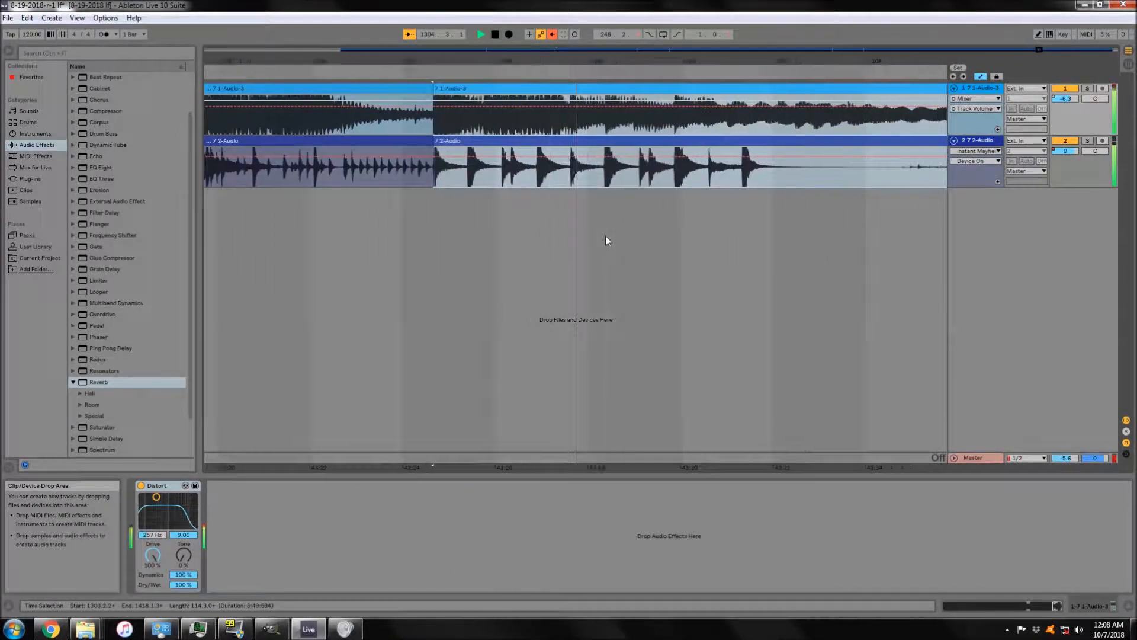
key(minus)
key(minus)
key(minus)
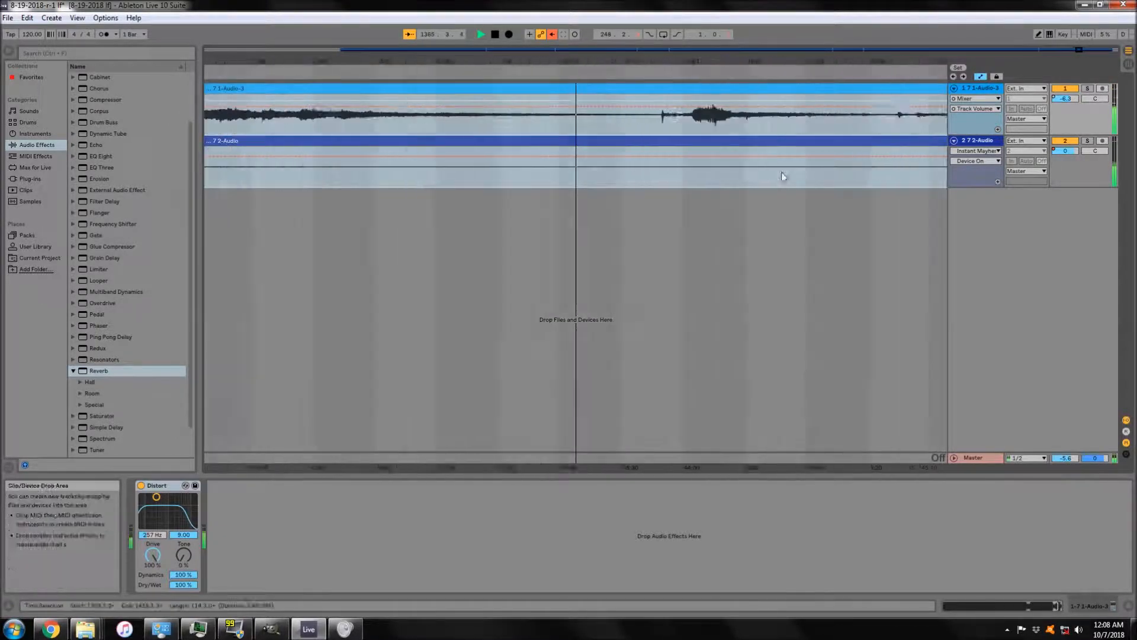
- Delete the section between bar 1371.4.2 and about bar 1374.4 on both tracks and close the gap with the following clips
key(space)
click(560, 168)
shift+click(900, 121)
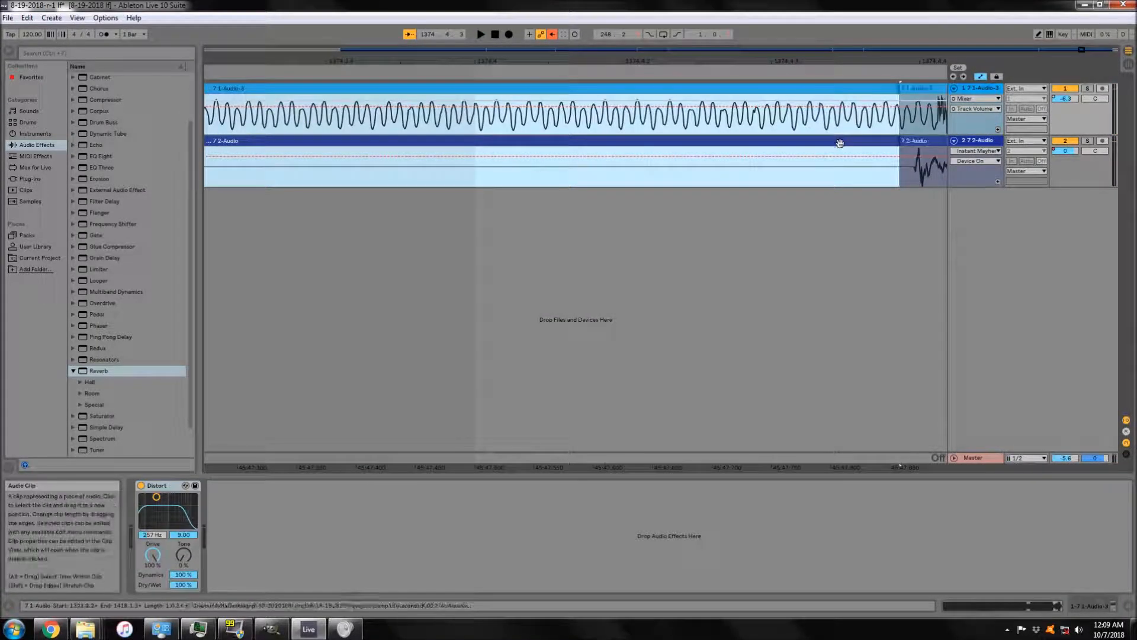
key(Delete)
key(space)
click(375, 76)
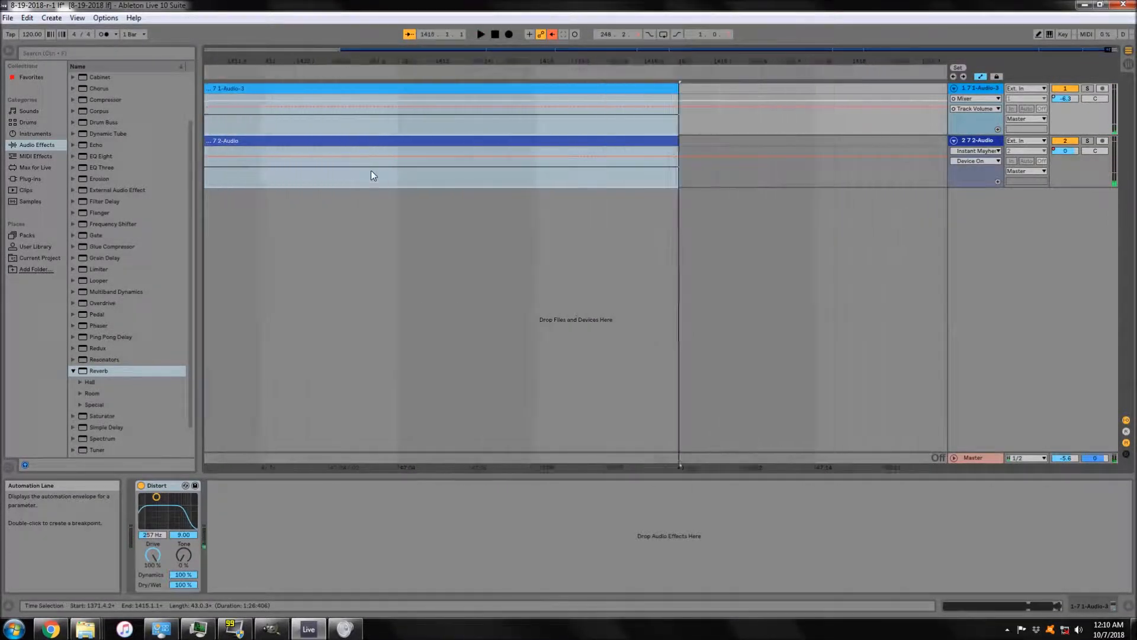
- Split the clips on both tracks at bar 1411.2.1 and delete the tail up to bar 1415.1.1
click(325, 71)
key(space)
drag(496, 172, 495, 117)
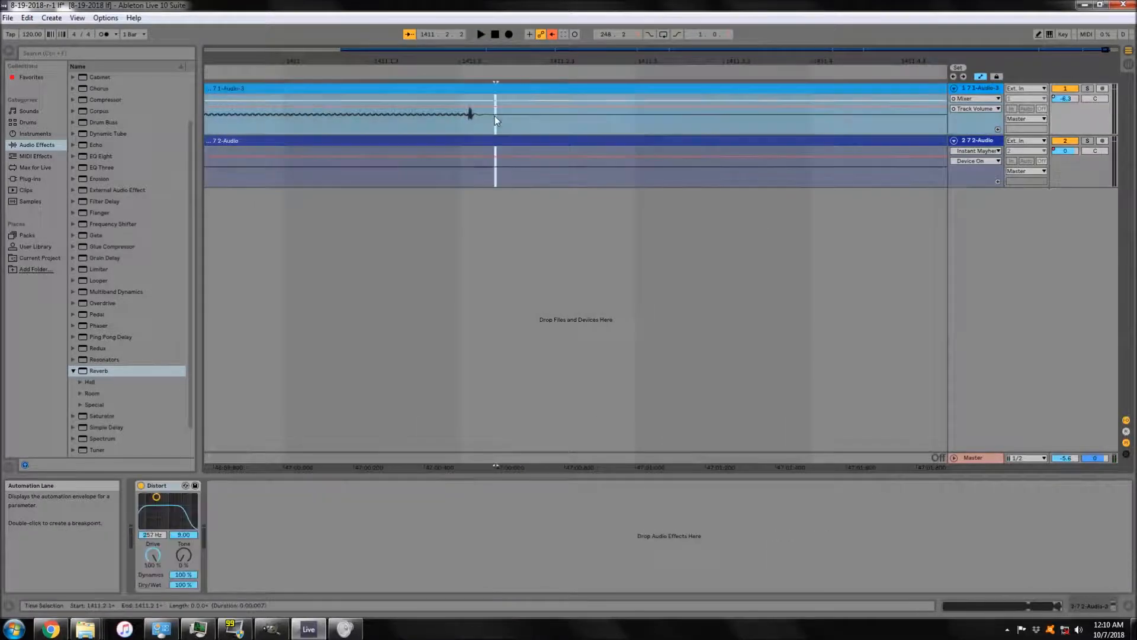
key(ctrl+e)
click(432, 140)
key(Delete)
- Play both tracks from around bar 648 and review the passage leading to bar 662
scroll(442, 162, down, 15)
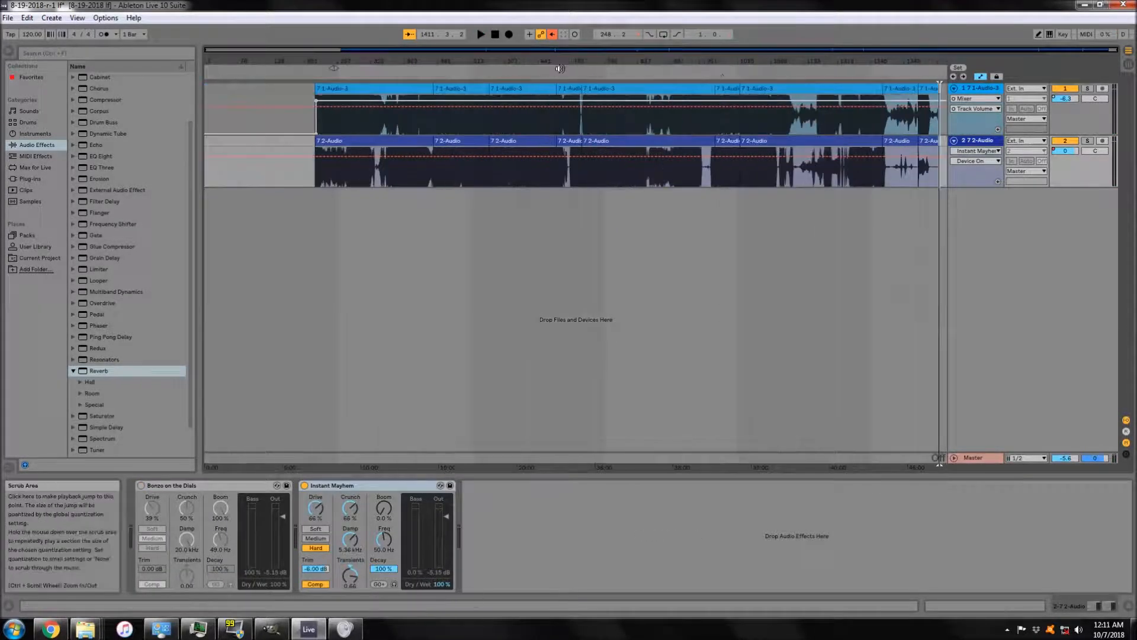
click(560, 69)
scroll(685, 119, up, 10)
click(488, 67)
scroll(487, 68, up, 3)
click(343, 71)
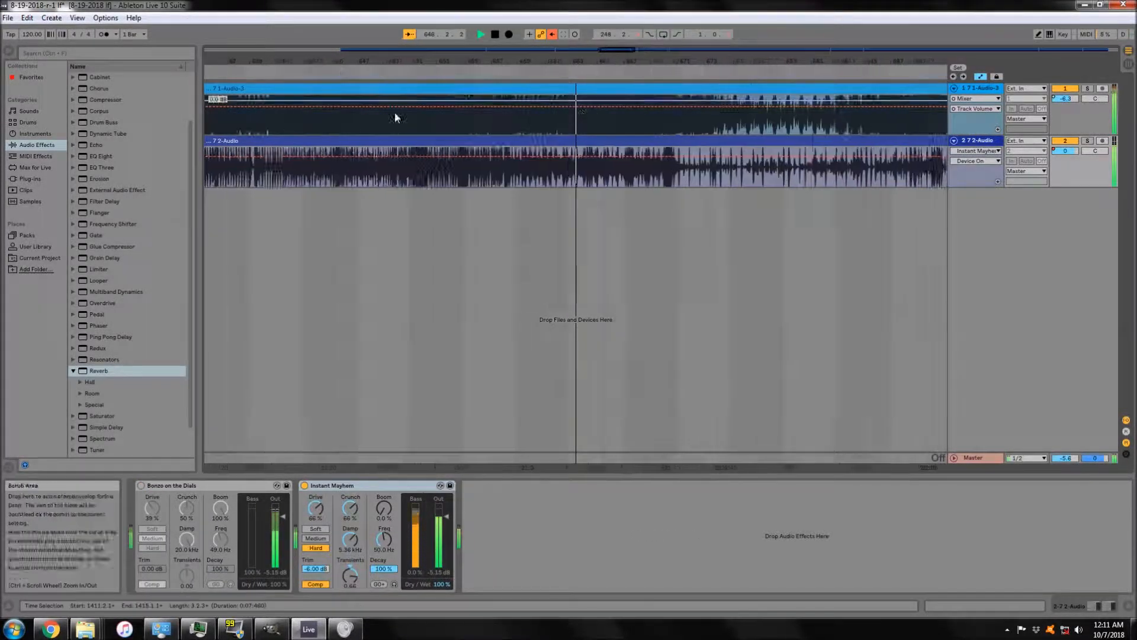
scroll(730, 125, up, 5)
scroll(652, 126, down, 5)
scroll(637, 143, left, 2)
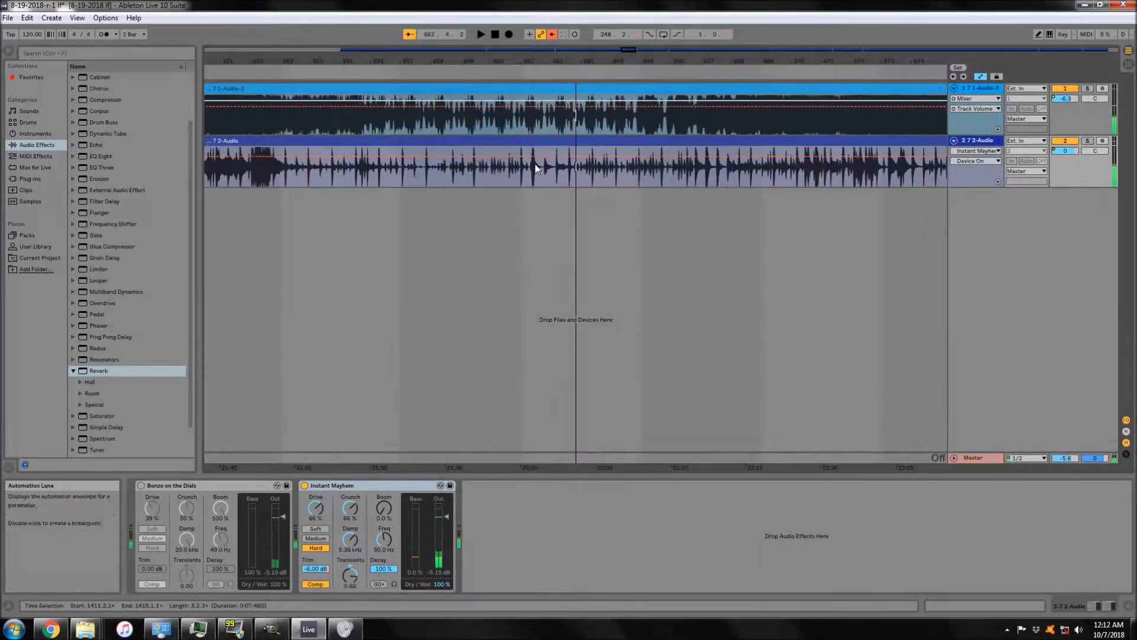
- Replay the passage between about bars 653 and 662 and home in on the second track's waveform near bar 662.2
click(555, 77)
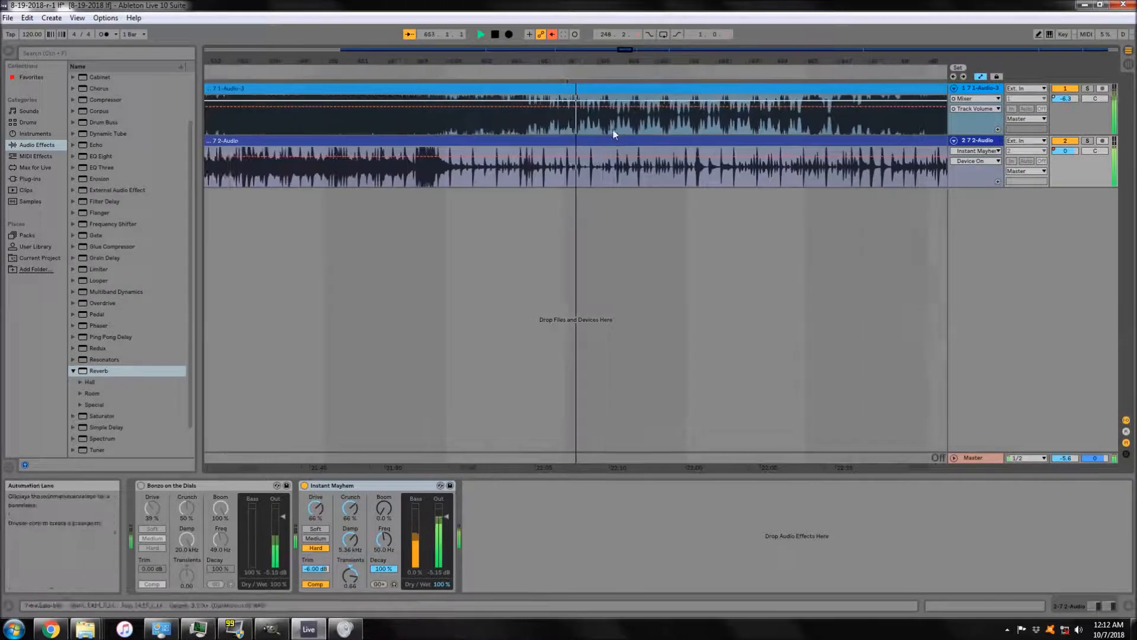
scroll(532, 150, up, 4)
click(381, 78)
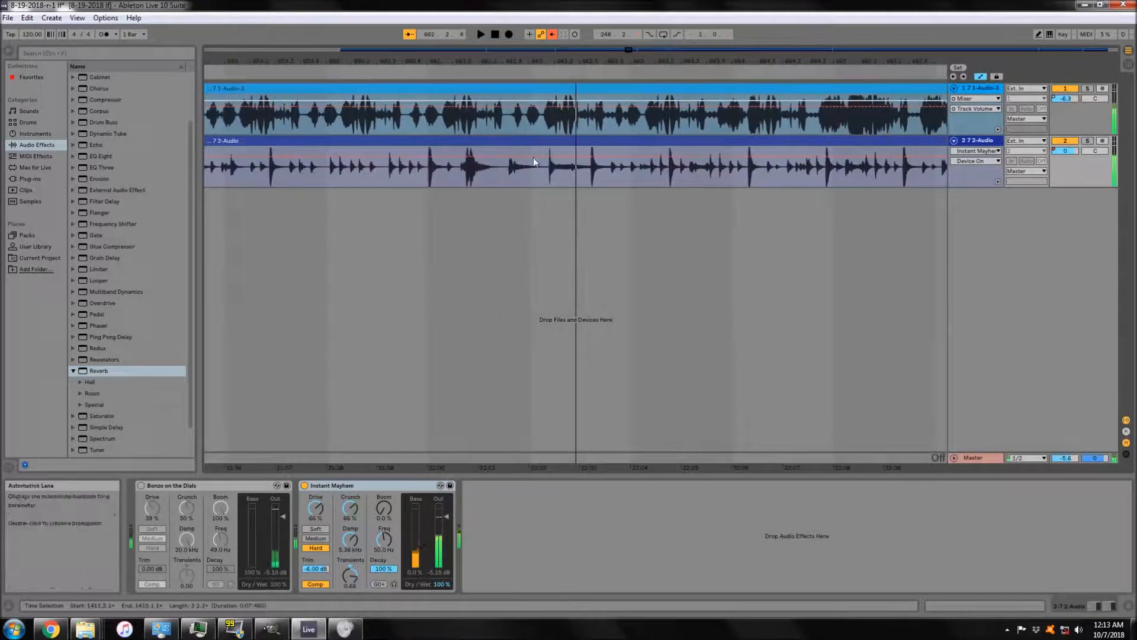
scroll(533, 156, up, 4)
click(436, 78)
key(space)
scroll(436, 166, up, 3)
- Try deleting the short sound near bar 662.2.3 on the second track, and undo the edit
click(464, 173)
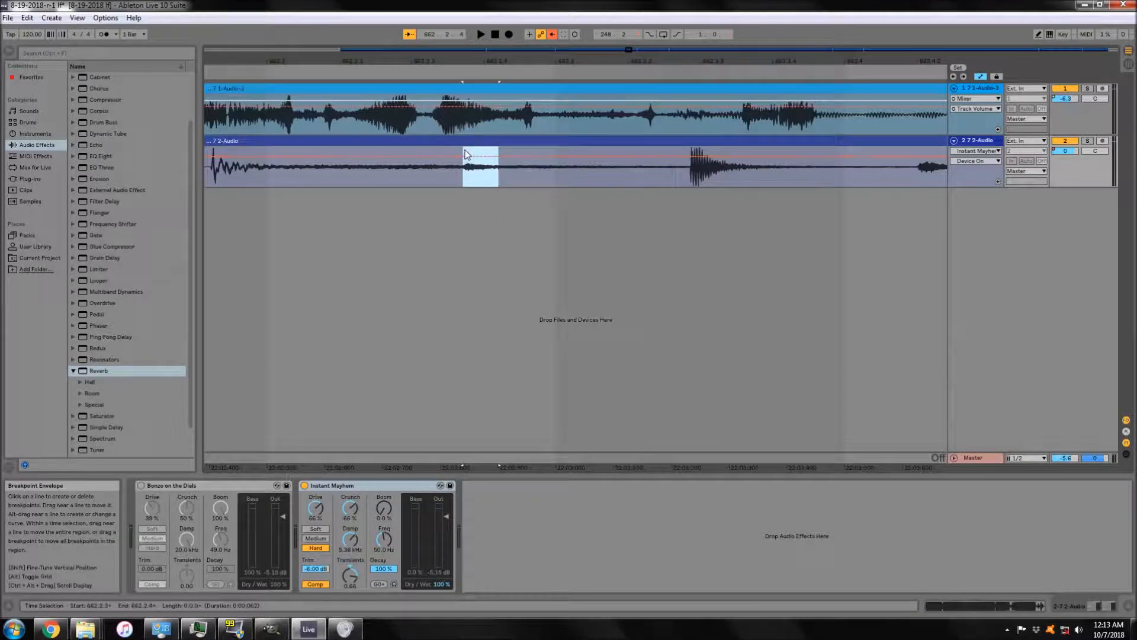
key(Delete)
click(449, 142)
right_click(449, 167)
click(470, 153)
click(320, 141)
key(ctrl+z)
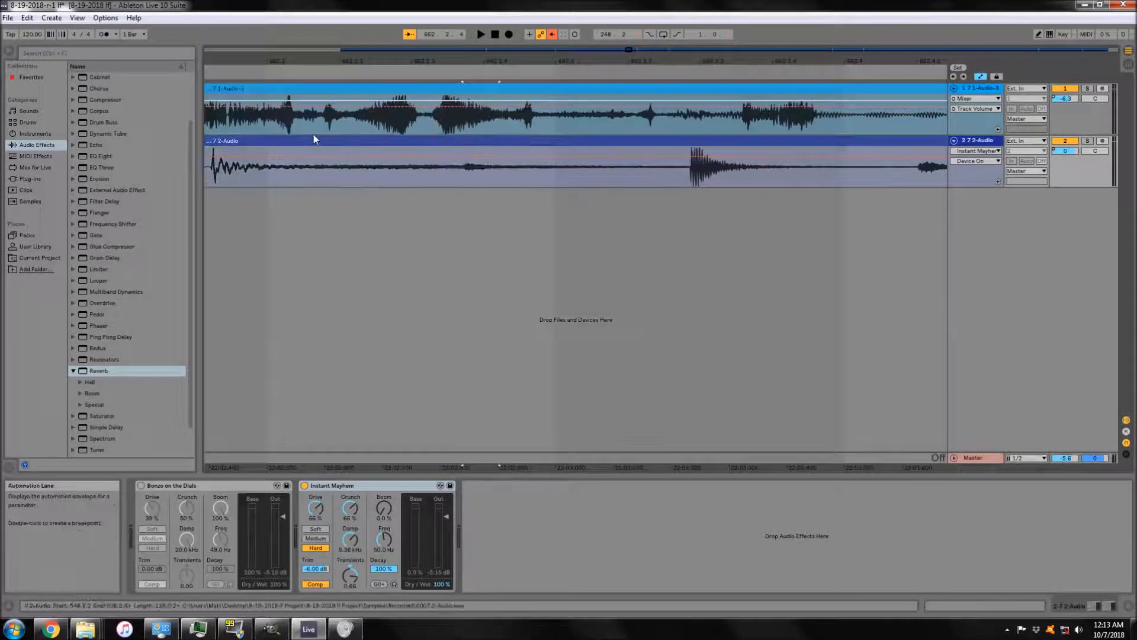
- Replay both tracks around bar 662 to find a suitable cut point
scroll(314, 139, down, 8)
key(space)
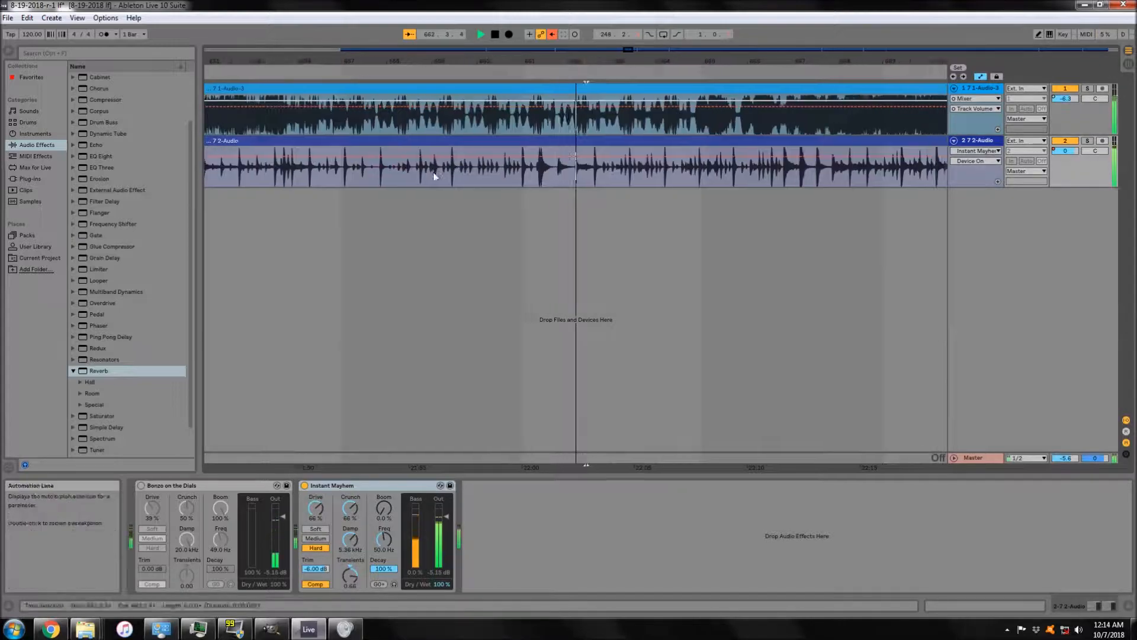
key(space)
scroll(436, 176, down, 4)
key(space)
key(space)
scroll(499, 180, up, 4)
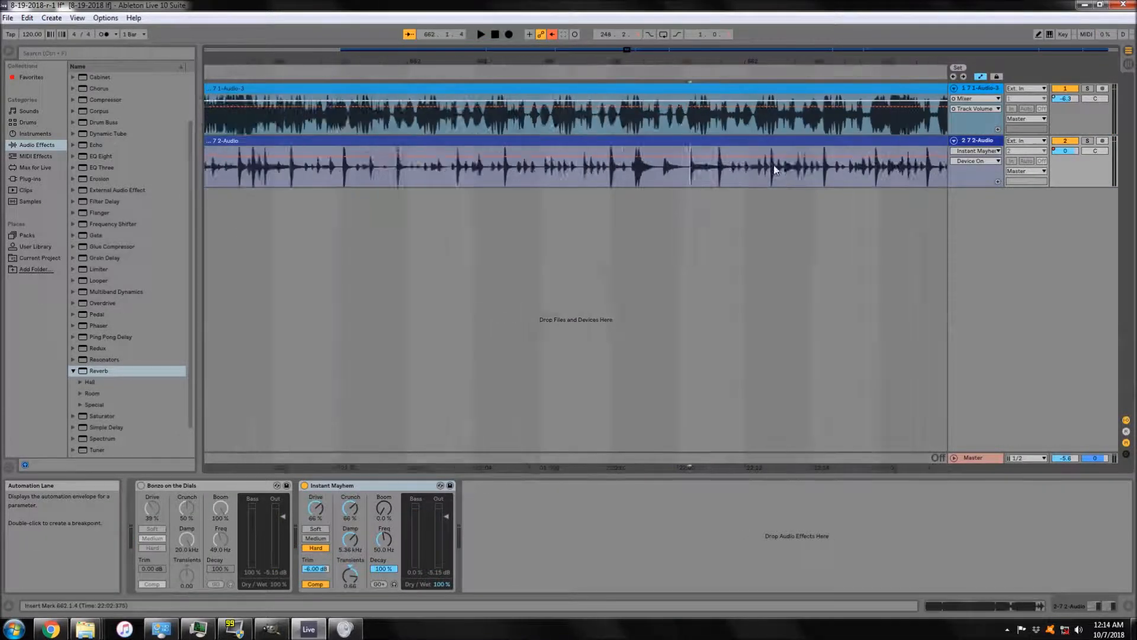
key(space)
scroll(776, 170, down, 3)
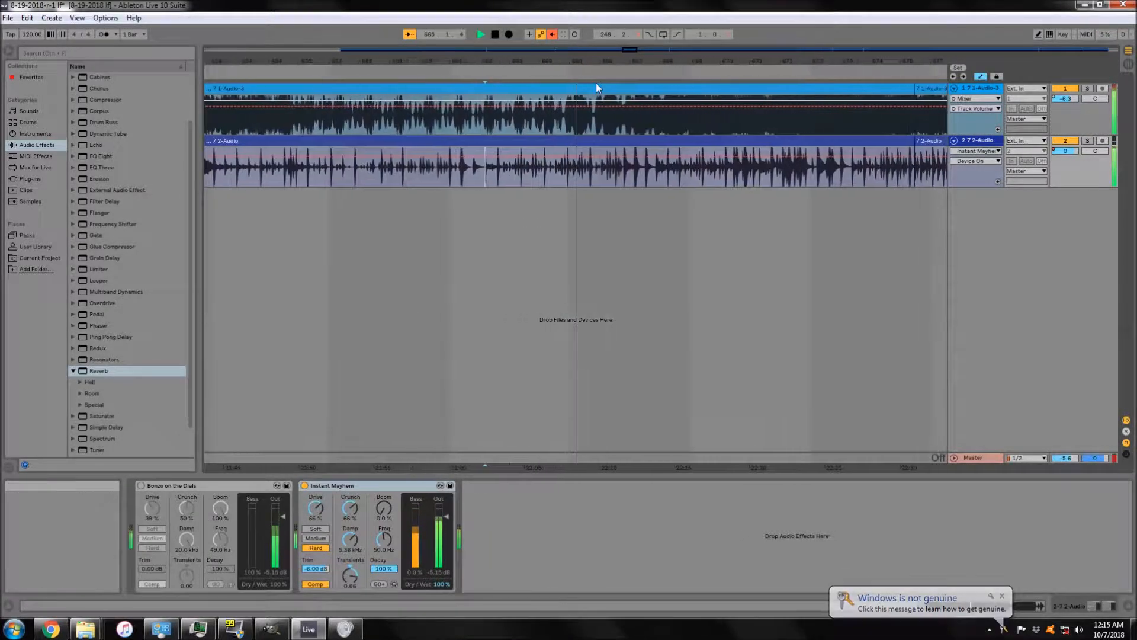
- Split the second track's clip at bar 662.1.4 and play on from the cut
key(space)
scroll(773, 183, up, 5)
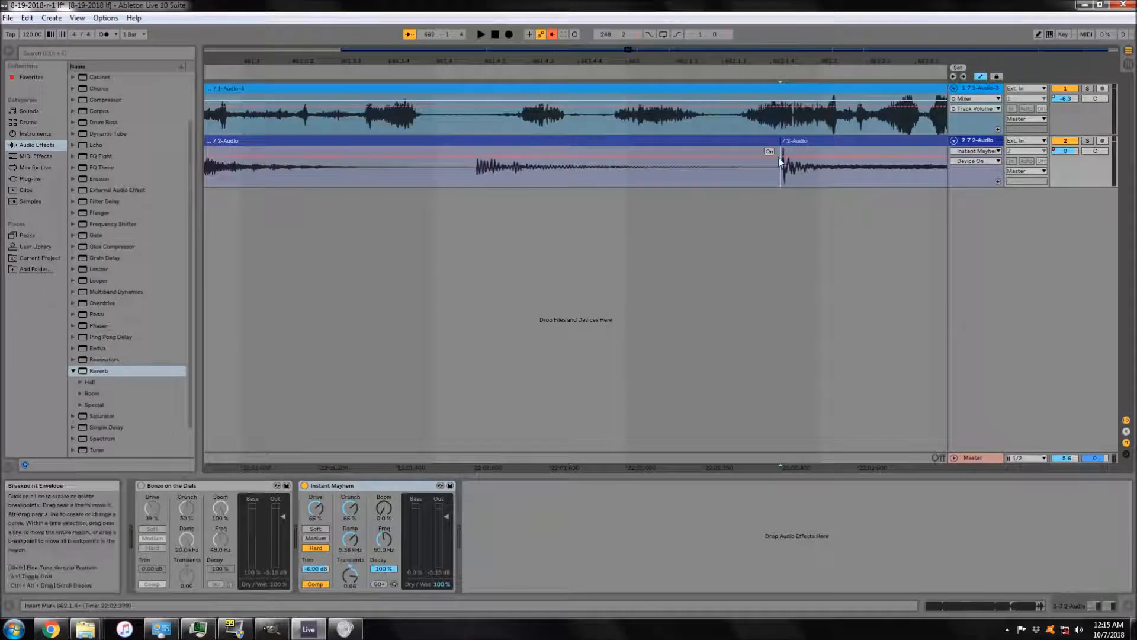
scroll(779, 161, down, 5)
key(space)
key(Up)
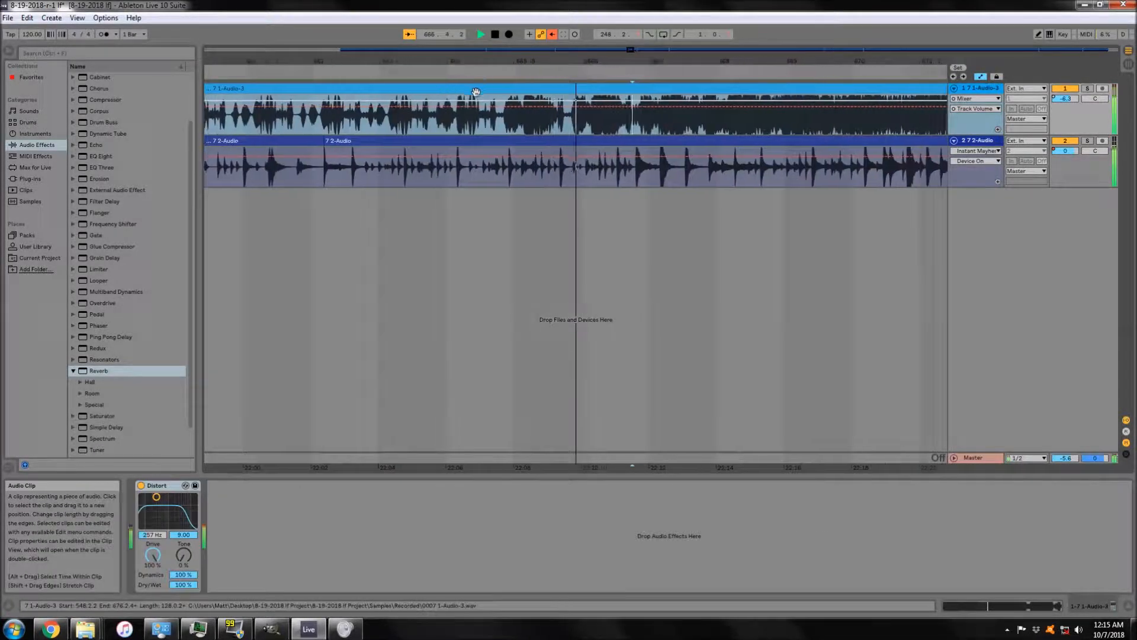
- Split the first track at bar 668.1.3 and delete from there, and from bar 662.1.4 on the second track, up to bar 676.2.4
scroll(370, 169, up, 3)
scroll(570, 123, down, 5)
key(space)
click(571, 123)
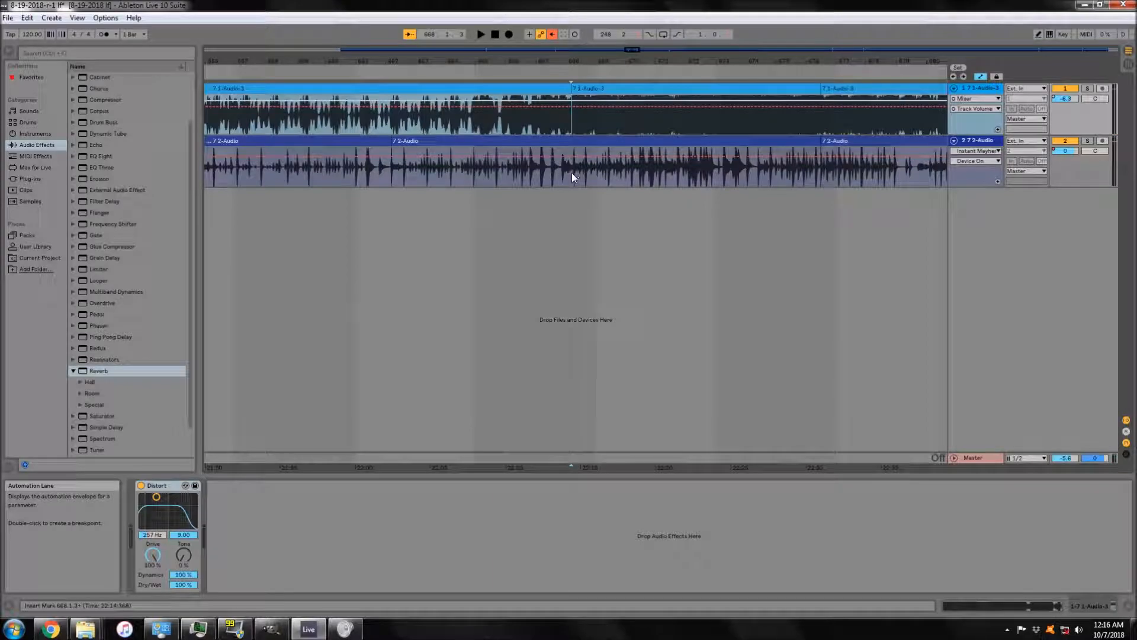
drag(828, 169, 455, 171)
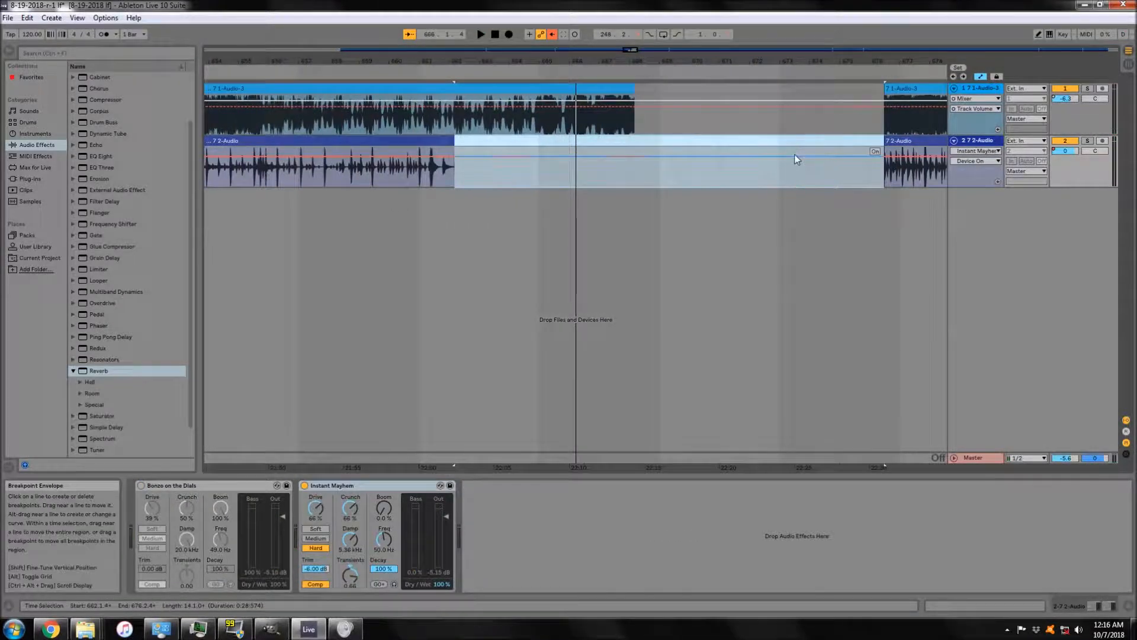
- Play on past the gap and delete the section up to around bar 725 on both tracks
key(space)
scroll(684, 204, down, 10)
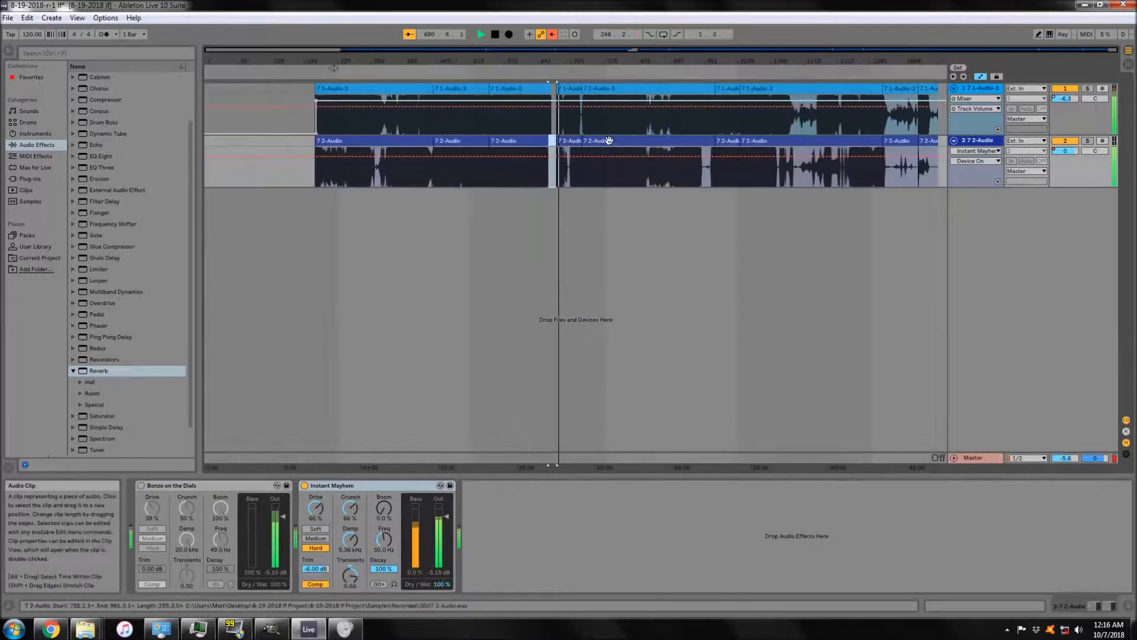
scroll(610, 140, up, 10)
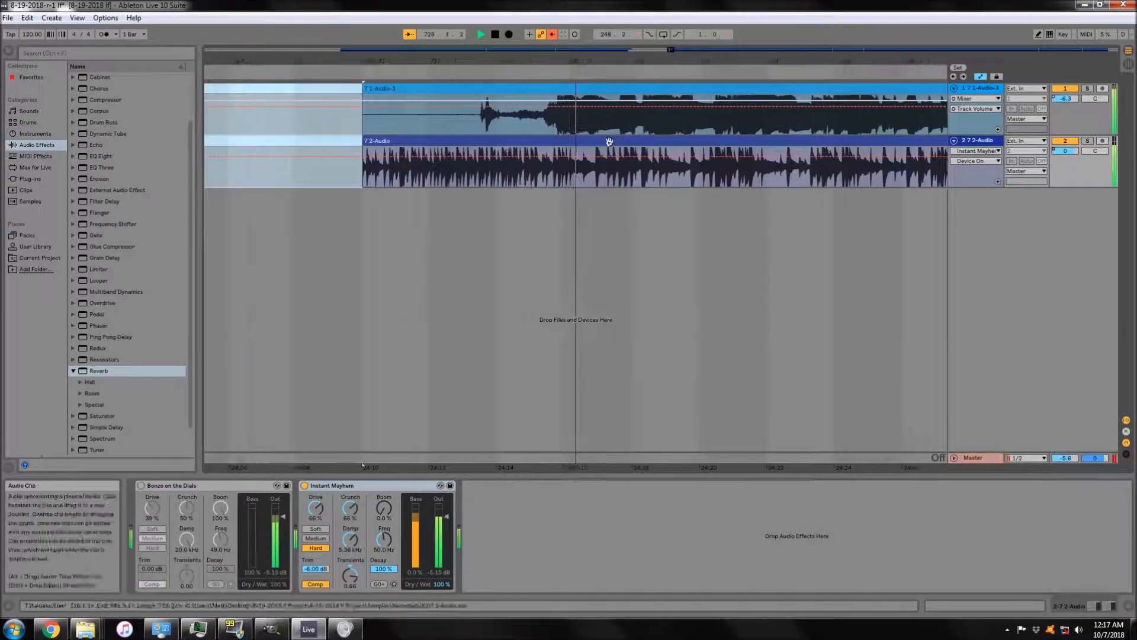
- Extend the start of the second track's clip after the gap back to bar 712.1.4, playing it to check
key(space)
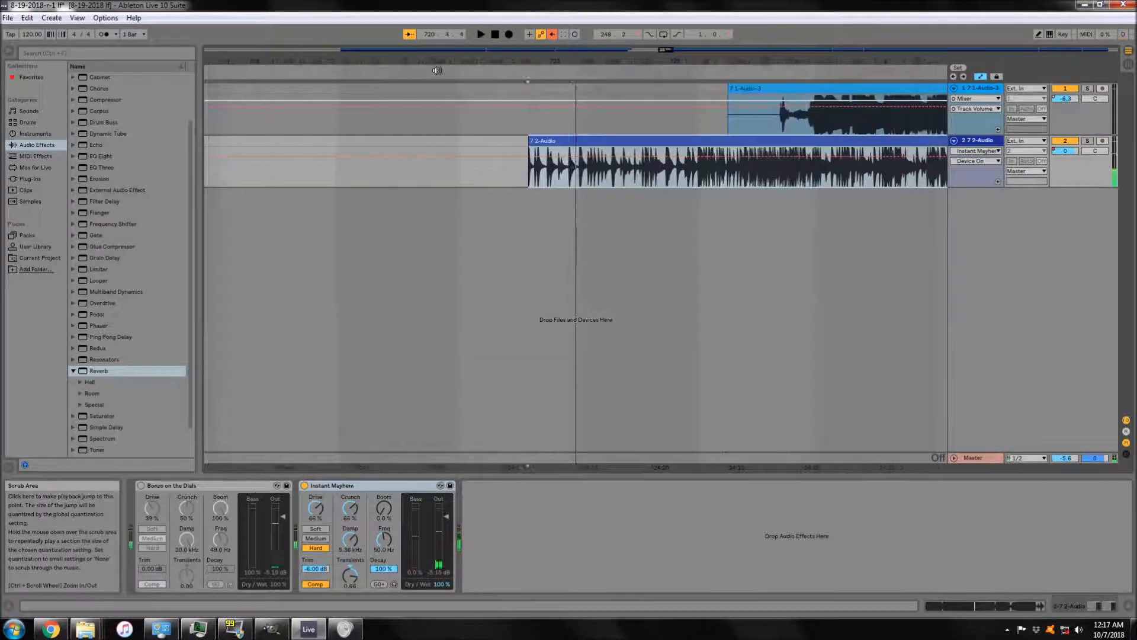
key(space)
scroll(571, 193, up, 5)
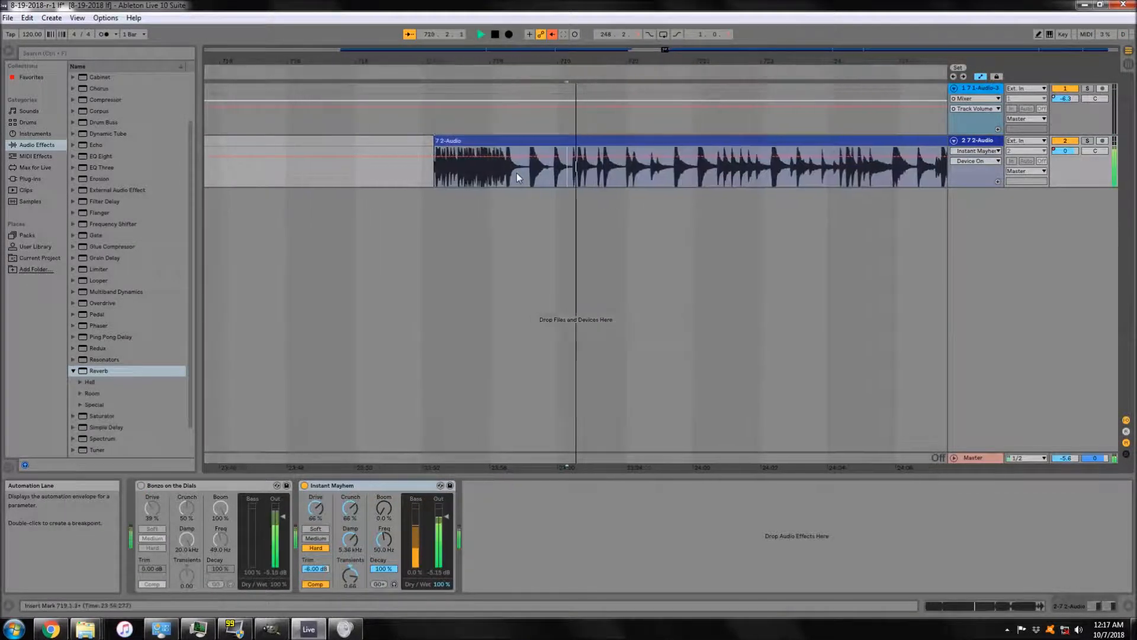
scroll(517, 178, right, 5)
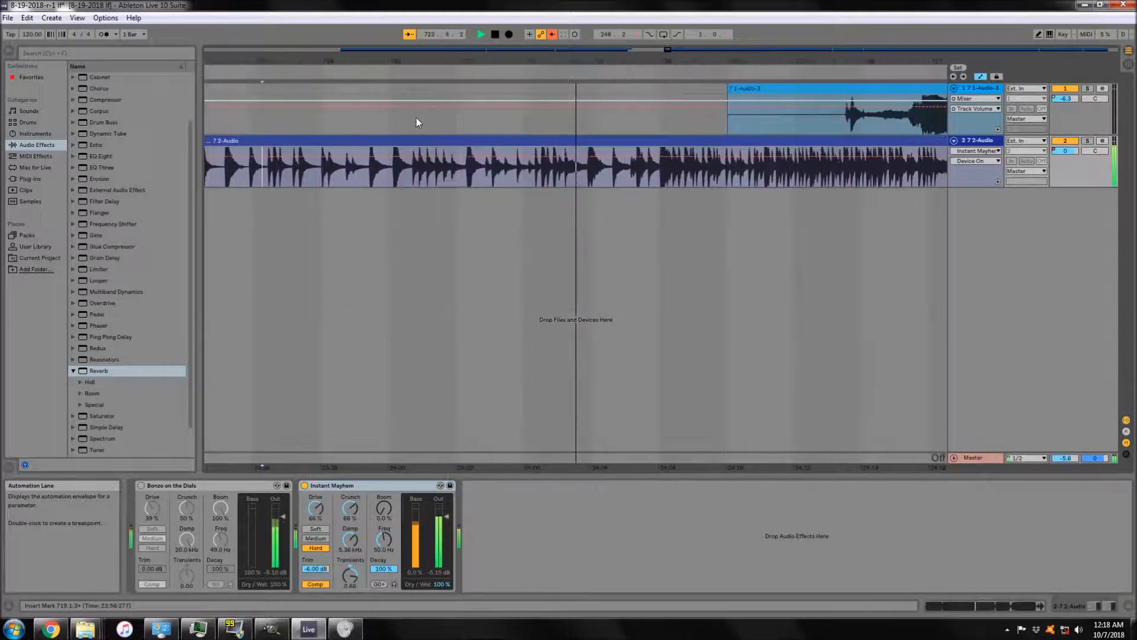
scroll(418, 121, left, 10)
key(space)
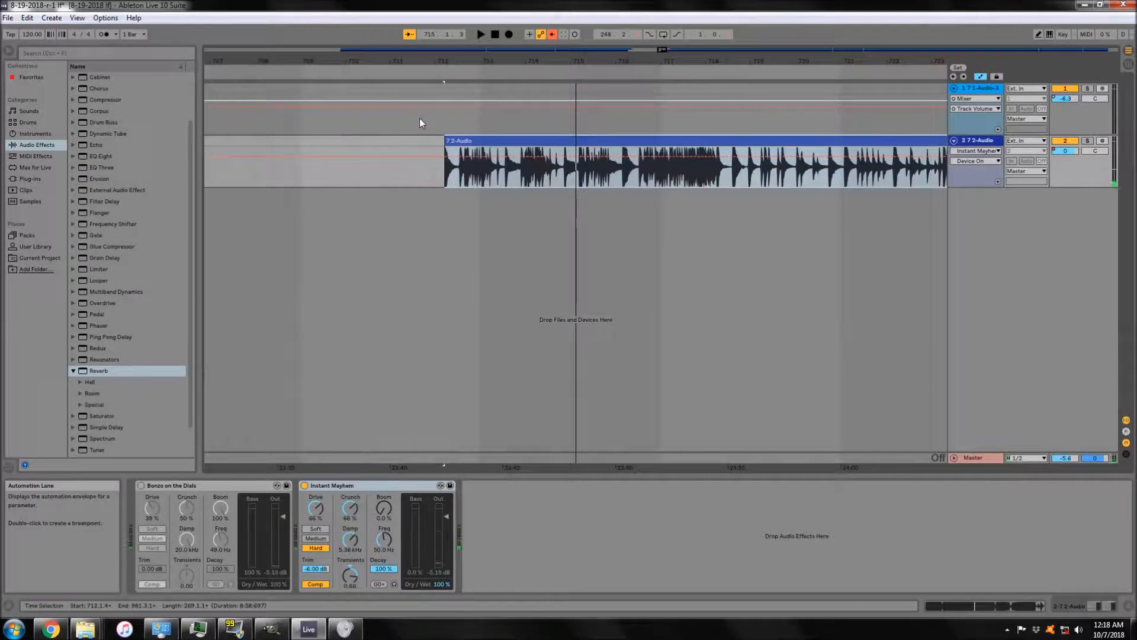
- Play the extended second-track clip at several points to find a better starting hit
key(space)
scroll(584, 103, right, 8)
click(449, 78)
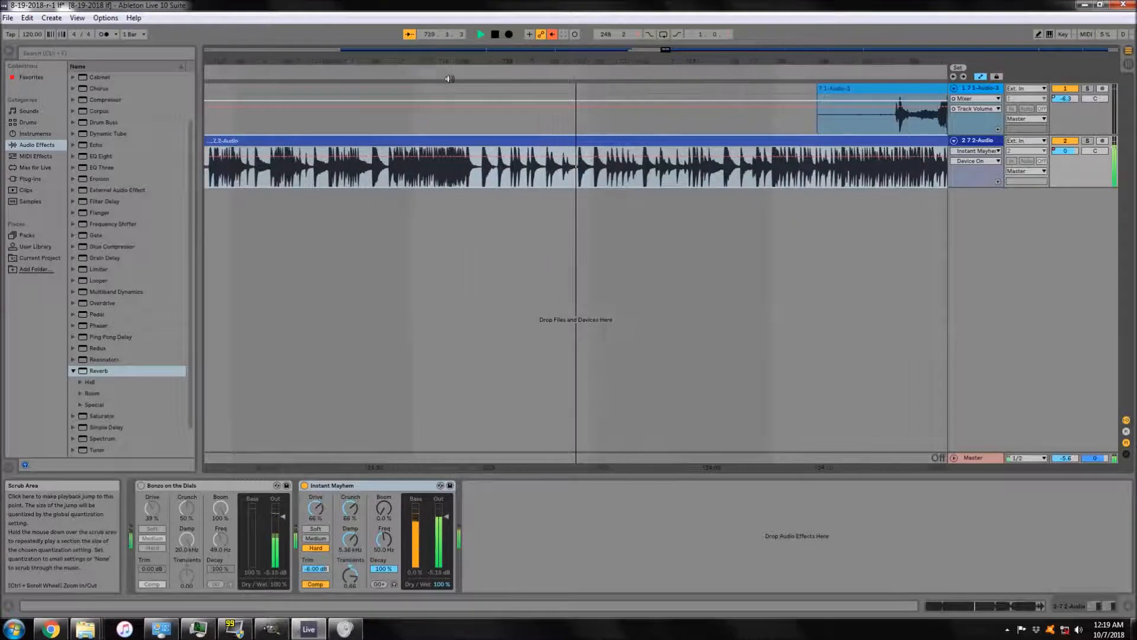
click(449, 79)
click(414, 77)
click(681, 77)
click(770, 77)
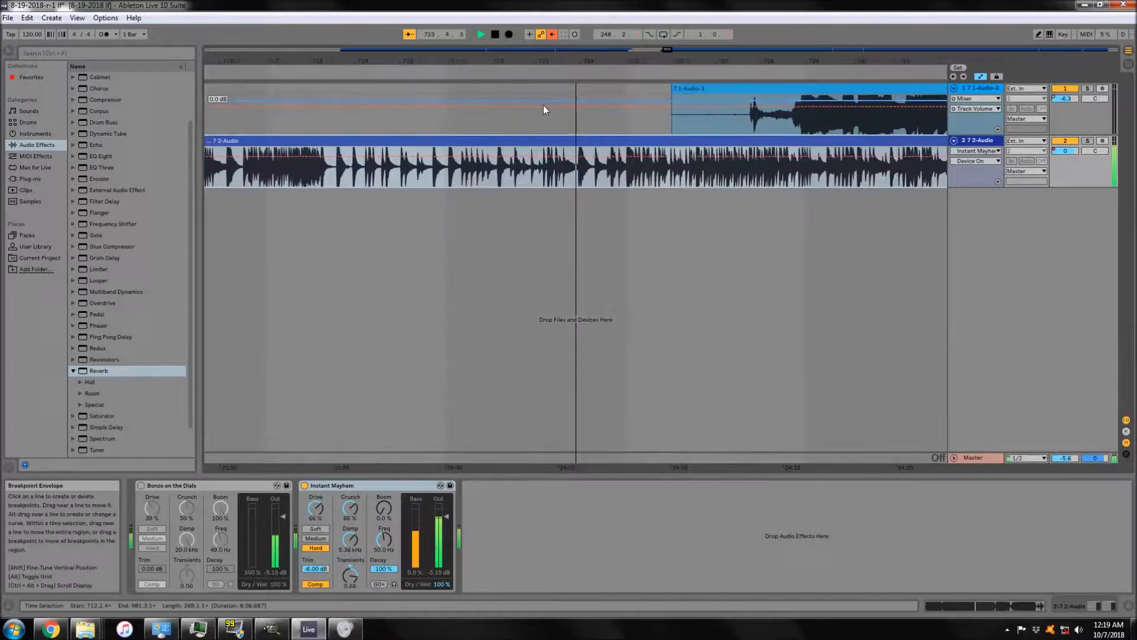
- Trim the second track's clip after the gap so it starts at bar 718.4.3
click(317, 71)
click(550, 169)
scroll(510, 193, down, 5)
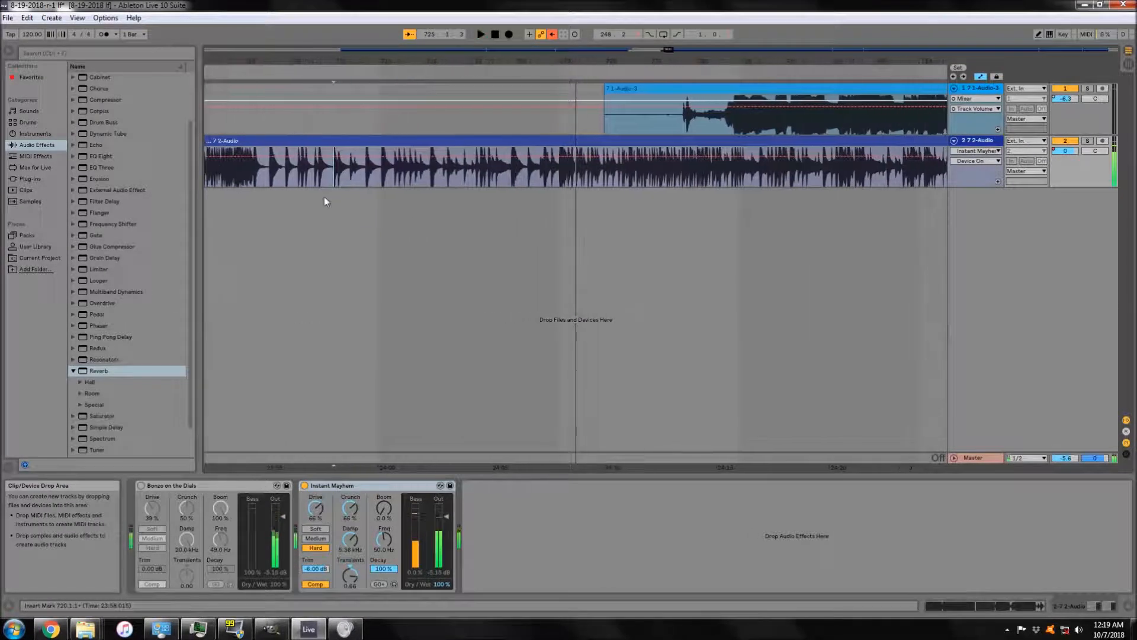
key(space)
scroll(432, 202, down, 5)
drag(468, 169, 437, 169)
click(407, 127)
scroll(712, 194, left, 4)
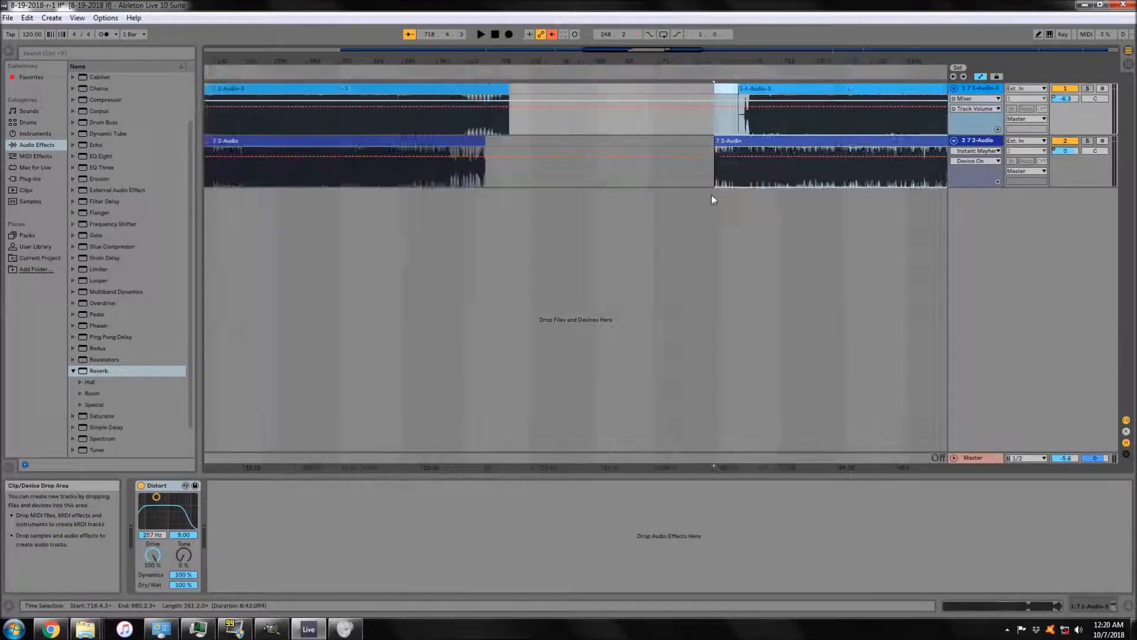
- Try moving everything after the gap on both tracks back to bar 662.2.2, and undo the move
scroll(712, 194, down, 8)
drag(942, 109, 557, 141)
scroll(426, 155, up, 8)
drag(498, 88, 444, 88)
scroll(411, 194, up, 5)
drag(468, 141, 371, 142)
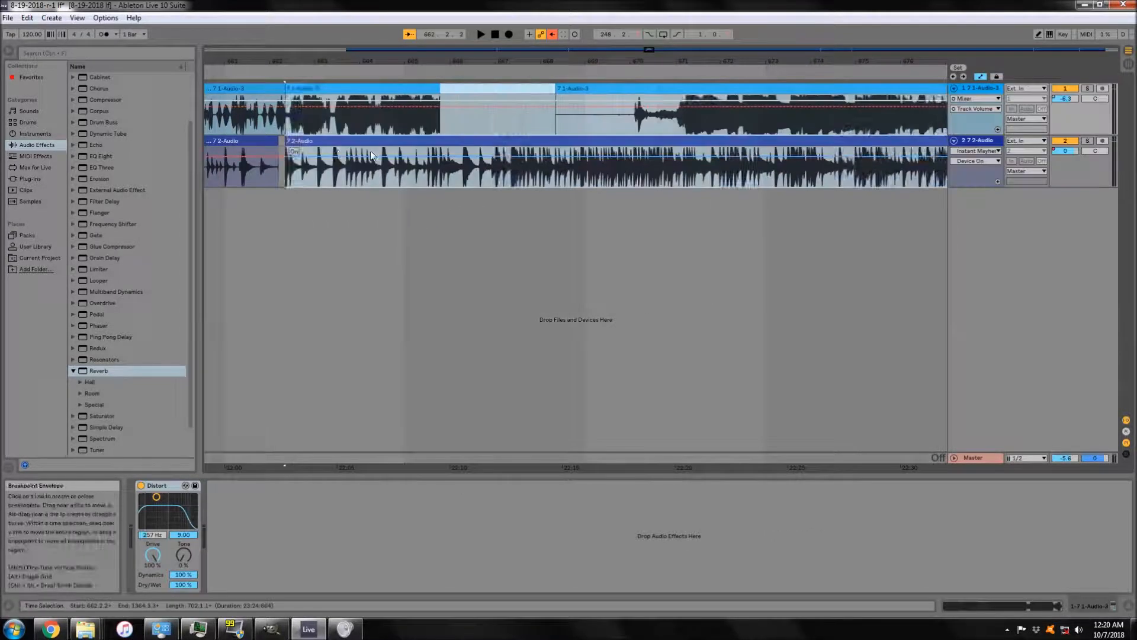
key(ctrl+z)
key(ctrl+z)
- Move the clips after the gap on both tracks back to just after the end of the first track's earlier clip
scroll(599, 157, down, 8)
drag(746, 90, 677, 92)
key(ctrl+z)
scroll(711, 119, up, 2)
drag(794, 90, 648, 94)
- Try moving the clips on both tracks back to bar 664.4.3, play the overlap, and undo the move
scroll(631, 118, up, 8)
drag(787, 142, 662, 180)
key(space)
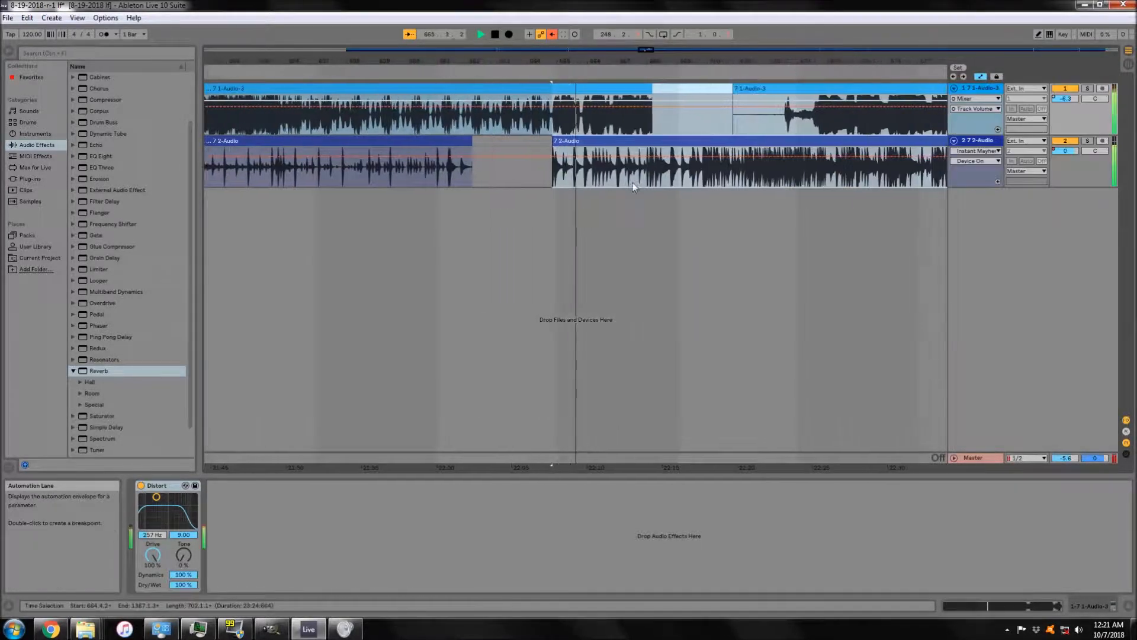
scroll(718, 217, up, 5)
key(space)
scroll(718, 217, down, 5)
key(ctrl+z)
- Play the end of the first track's earlier clip and move the following clips on both tracks to start at bar 668.2.1
click(533, 73)
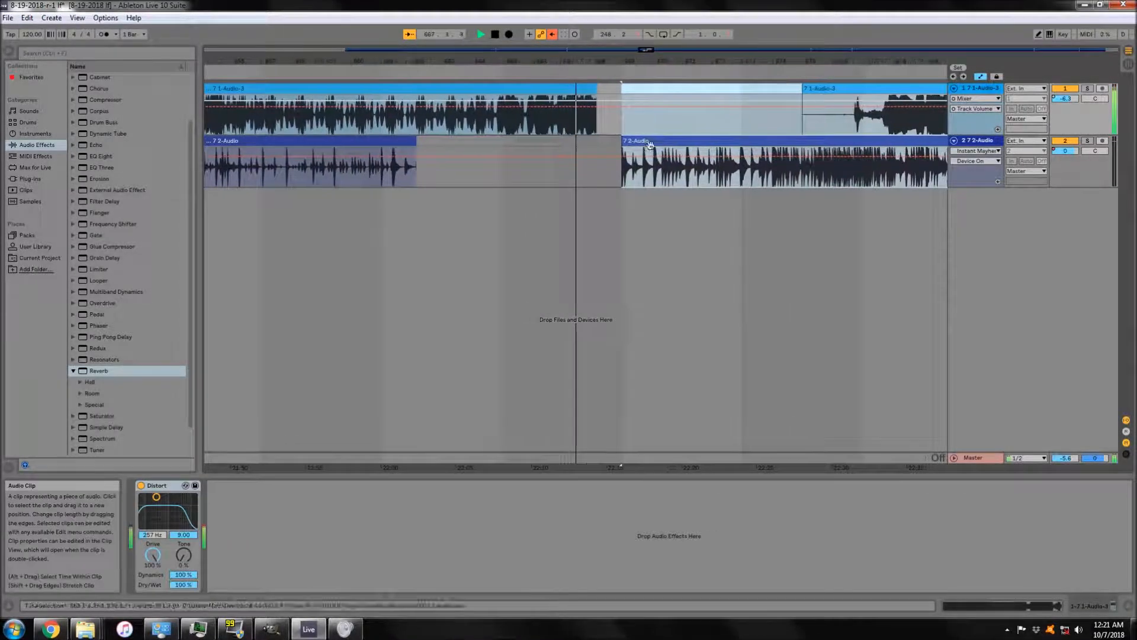
key(space)
drag(637, 142, 614, 146)
scroll(708, 207, down, 8)
scroll(681, 189, right, 2)
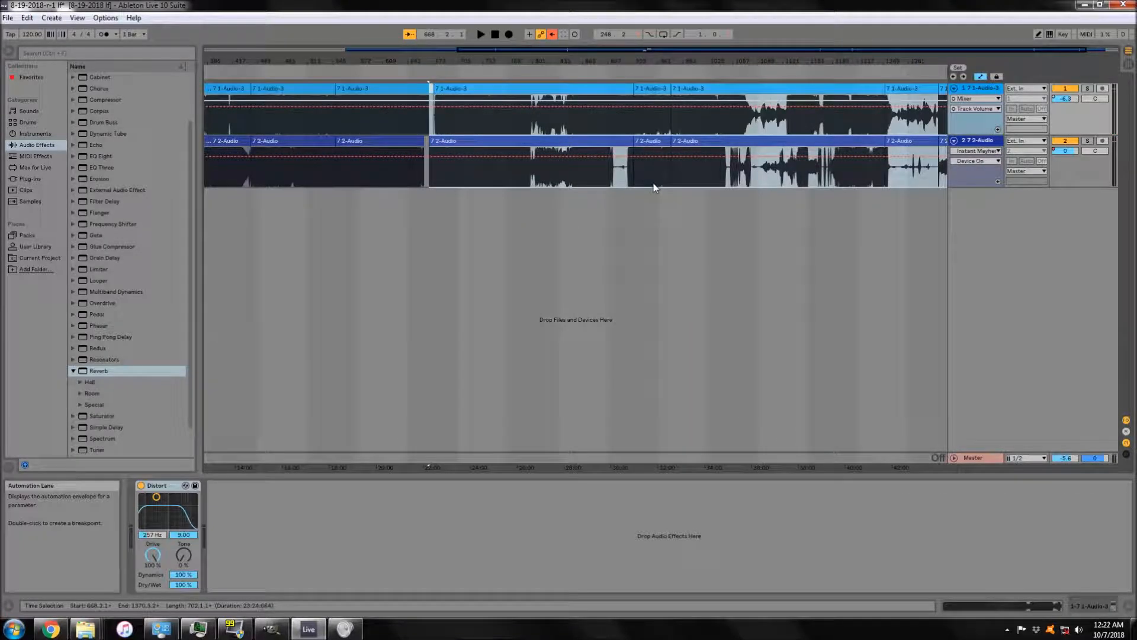
- Split both tracks at bar 929.4.2 and delete the second track's section from about bar 923 to the split
scroll(423, 157, up, 5)
scroll(423, 157, down, 4)
scroll(622, 163, up, 8)
click(593, 73)
click(332, 73)
key(space)
drag(759, 167, 561, 167)
key(Delete)
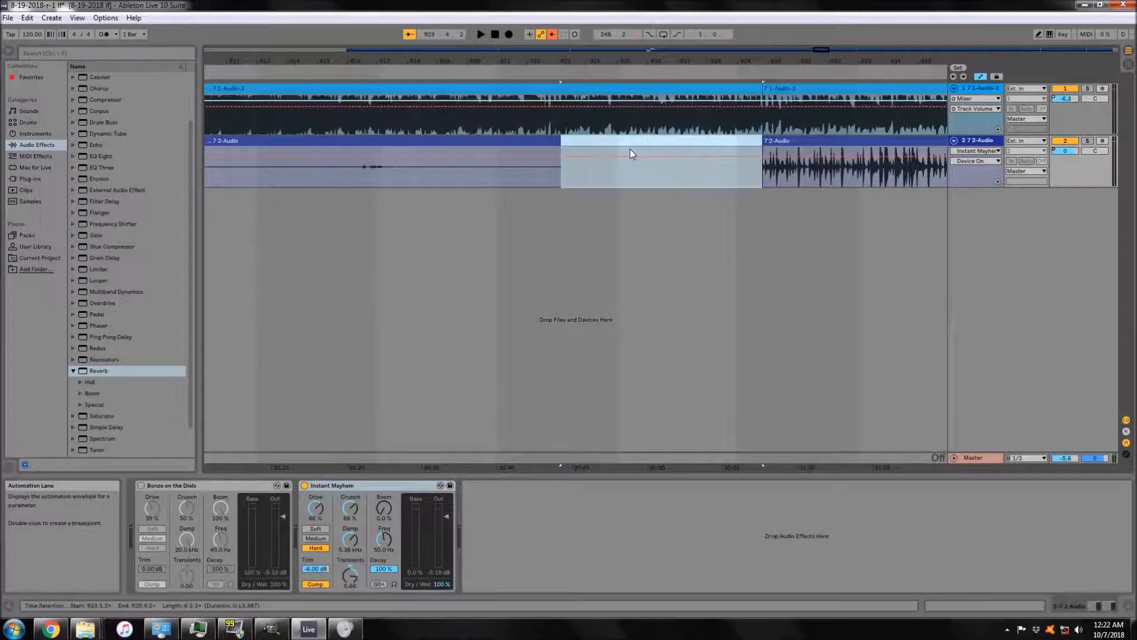
- Play ahead to find the end of the unwanted passage and delete bars 929.4.2 to 977.4.2 on both tracks
scroll(635, 156, up, 1)
key(space)
click(754, 70)
scroll(668, 193, down, 5)
key(space)
scroll(699, 160, up, 3)
drag(234, 116, 874, 166)
key(Delete)
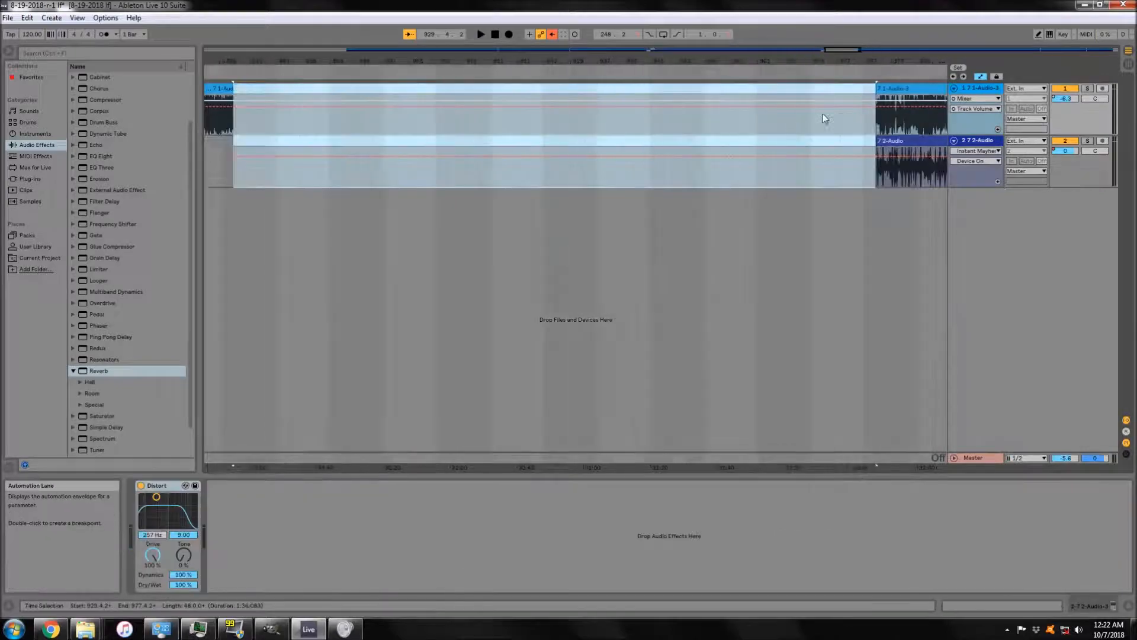
- Play both tracks from the start of the clips at bar 977.4.2 to locate where the unwanted passage ends
key(space)
click(867, 72)
scroll(545, 207, down, 6)
scroll(454, 219, up, 2)
scroll(640, 226, up, 5)
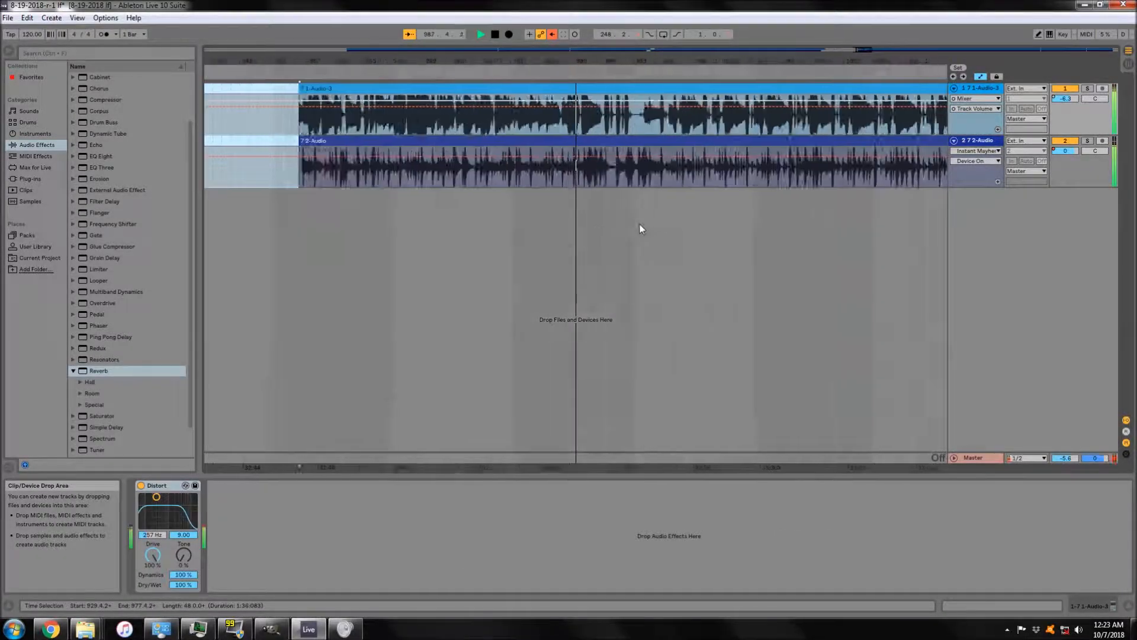
scroll(423, 228, down, 10)
scroll(724, 177, up, 5)
click(590, 70)
scroll(663, 151, up, 6)
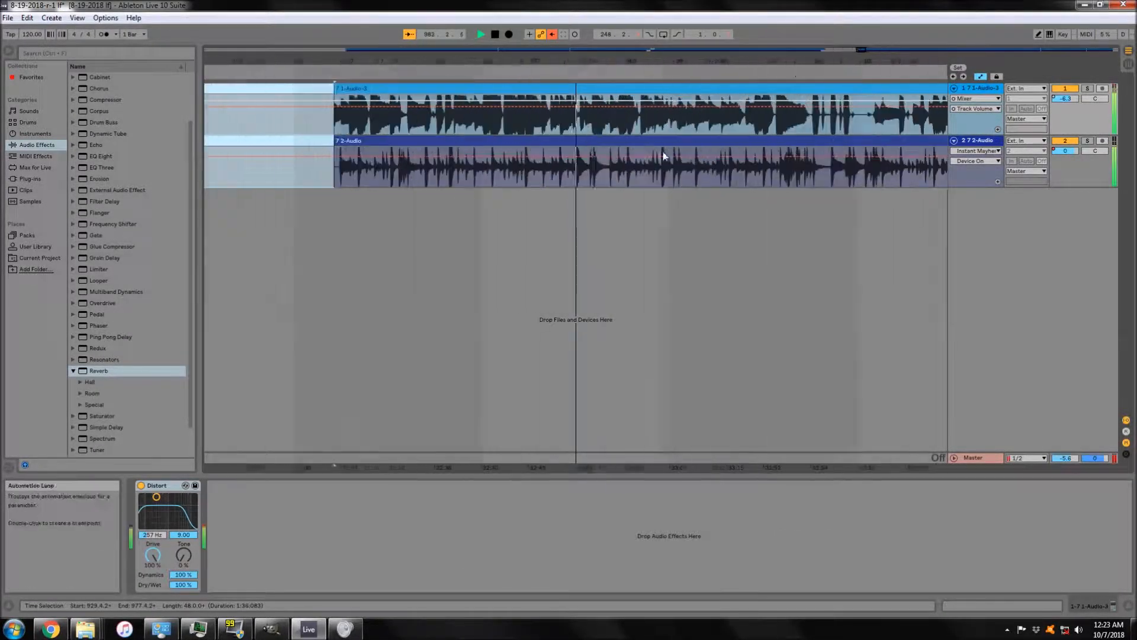
scroll(409, 171, up, 4)
click(395, 178)
key(space)
- Solo the second track, loop a short passage around bar 987.2, listen to it, and switch looping off
click(501, 173)
drag(496, 169, 477, 169)
right_click(481, 168)
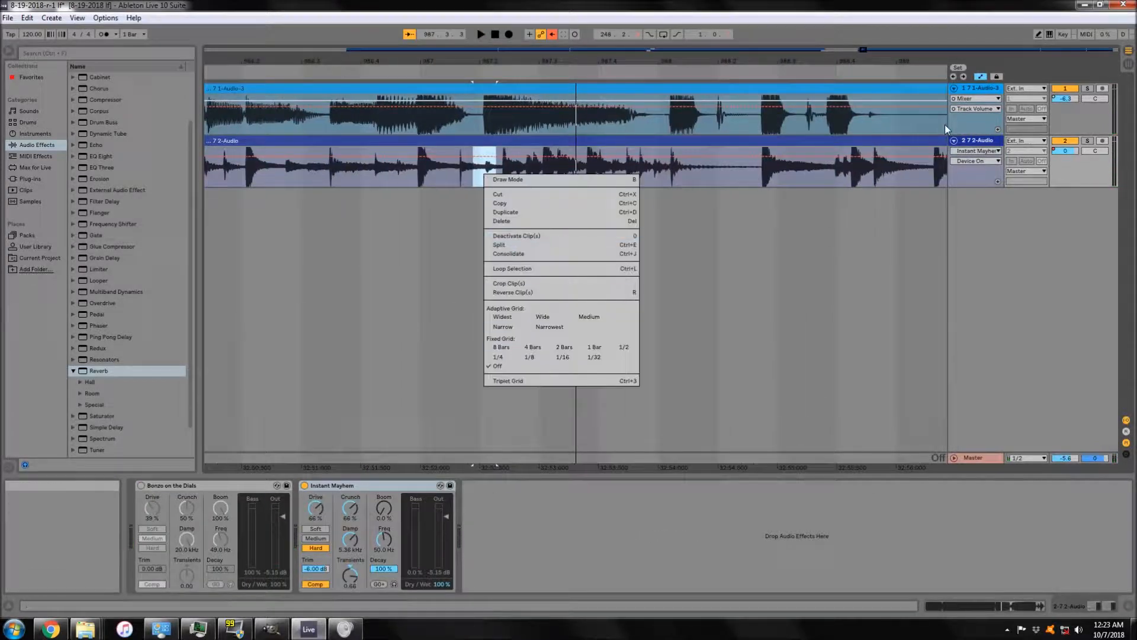
click(1087, 141)
scroll(415, 170, down, 4)
drag(371, 170, 356, 170)
right_click(363, 170)
click(397, 264)
scroll(338, 183, up, 5)
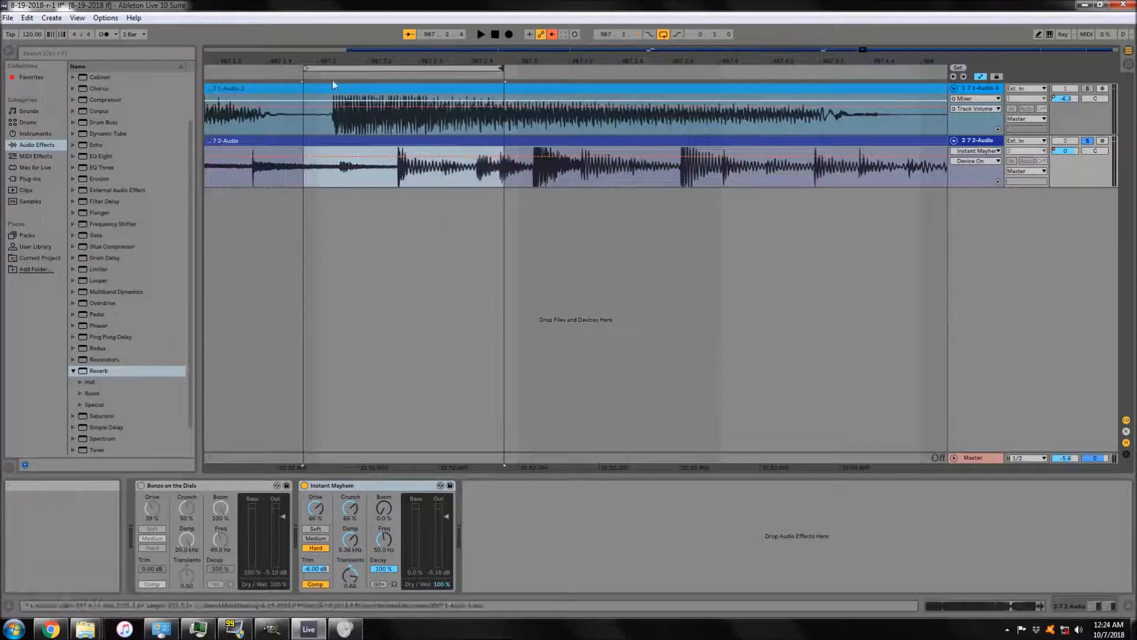
key(space)
drag(399, 69, 335, 82)
click(664, 34)
- Play the second track on its own through the section from bar 923.1.2 to 929.4.2
click(586, 172)
scroll(586, 172, down, 10)
click(554, 141)
key(space)
key(space)
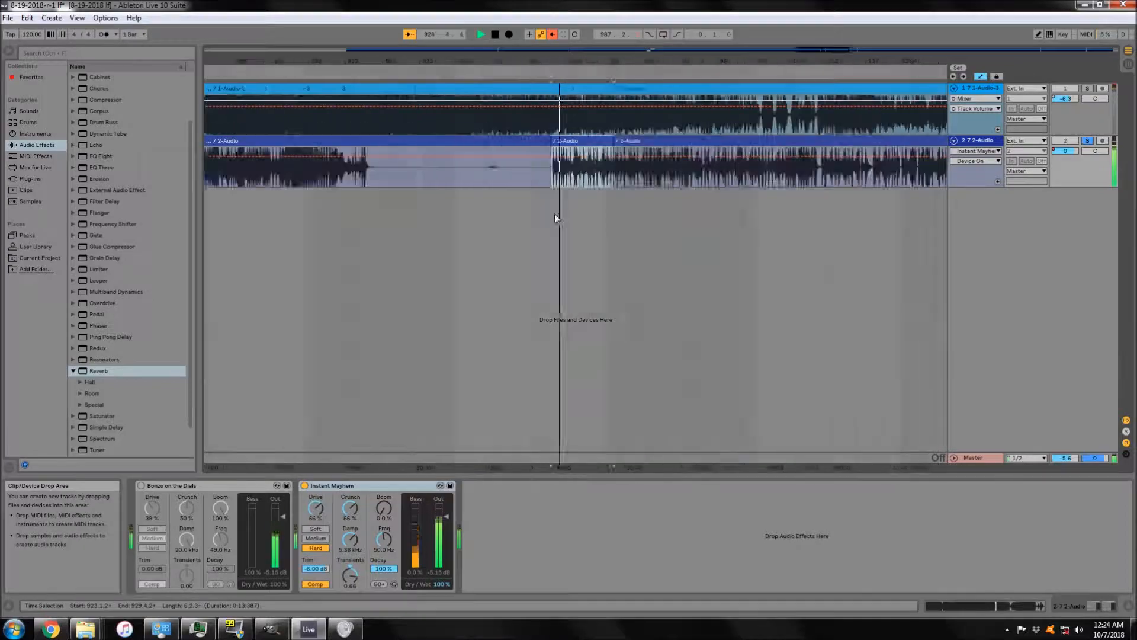
key(space)
scroll(557, 216, down, 10)
scroll(722, 155, up, 10)
scroll(820, 158, down, 10)
scroll(753, 156, up, 5)
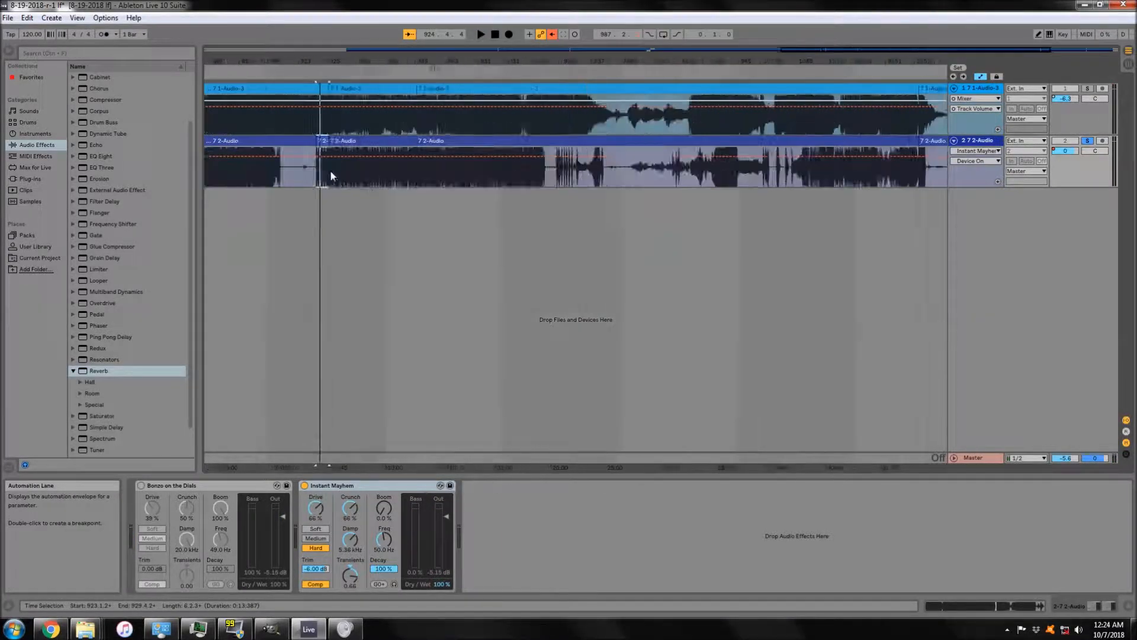
scroll(331, 176, down, 5)
scroll(824, 155, up, 8)
- Listen to the first track soloed around bar 923 and delete bars 929.4.2 to 977.4.2 on both tracks
click(782, 169)
key(space)
click(1087, 88)
scroll(660, 156, up, 4)
click(588, 169)
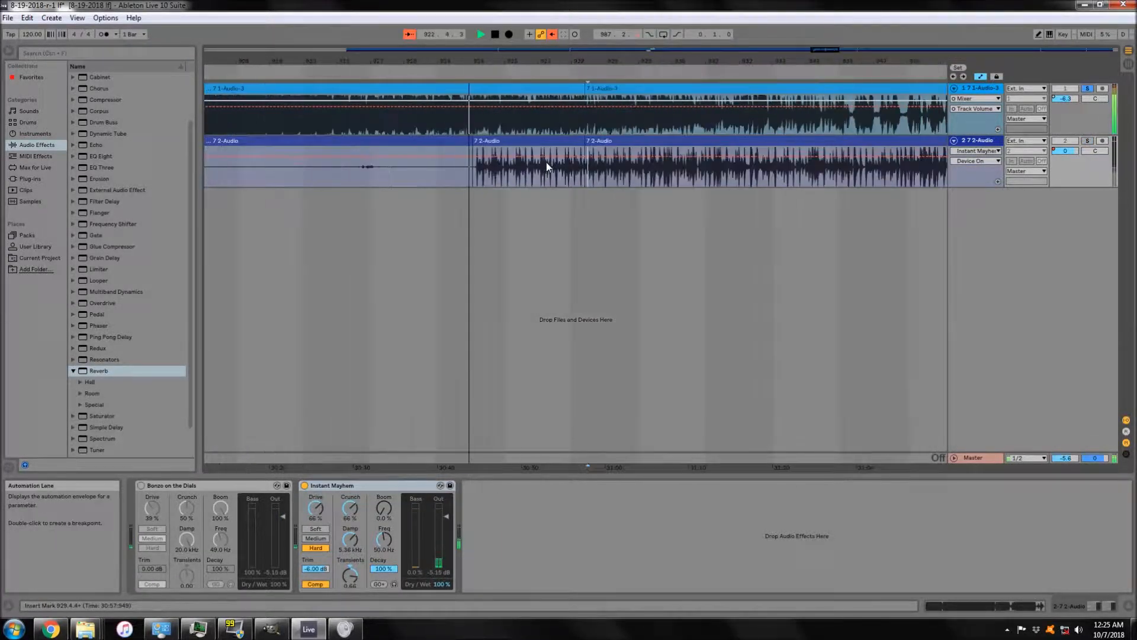
drag(586, 167, 941, 112)
key(Delete)
- Play up to about bar 987, then try deleting the second track's section from bar 977.4.2 to 987.2.2
scroll(751, 140, down, 5)
scroll(752, 154, up, 8)
key(space)
key(space)
scroll(767, 177, down, 4)
scroll(782, 166, up, 4)
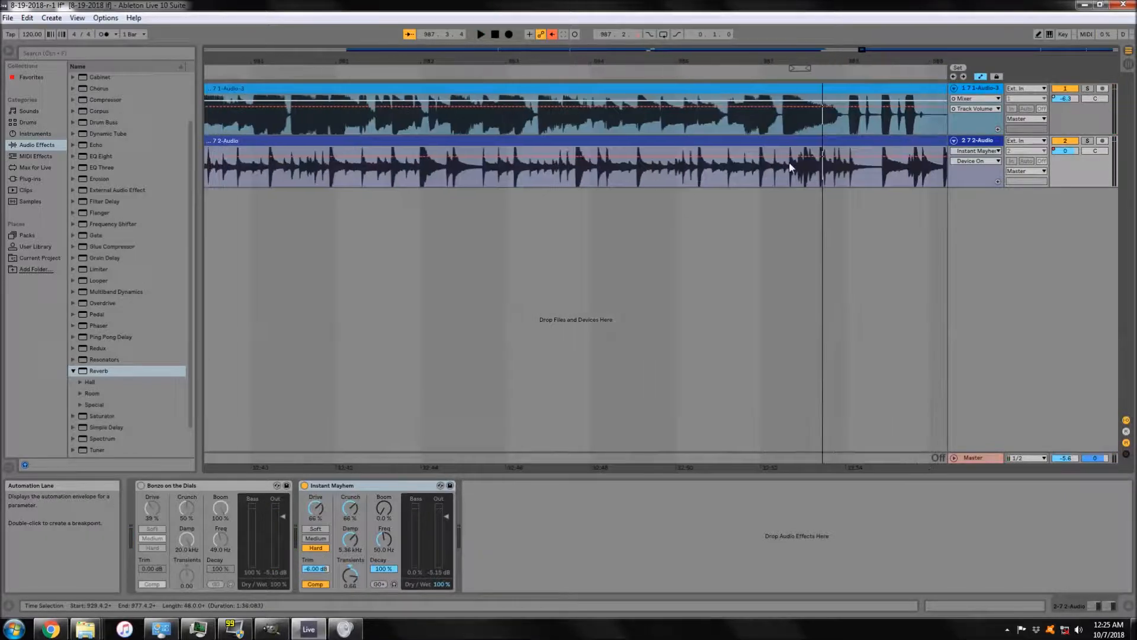
scroll(789, 167, up, 6)
drag(419, 168, 458, 167)
scroll(282, 172, down, 8)
shift+click(249, 141)
key(Delete)
- Play the passage before bar 987 and undo the second track's last deletion and cut
key(space)
key(ctrl+z)
scroll(491, 187, down, 4)
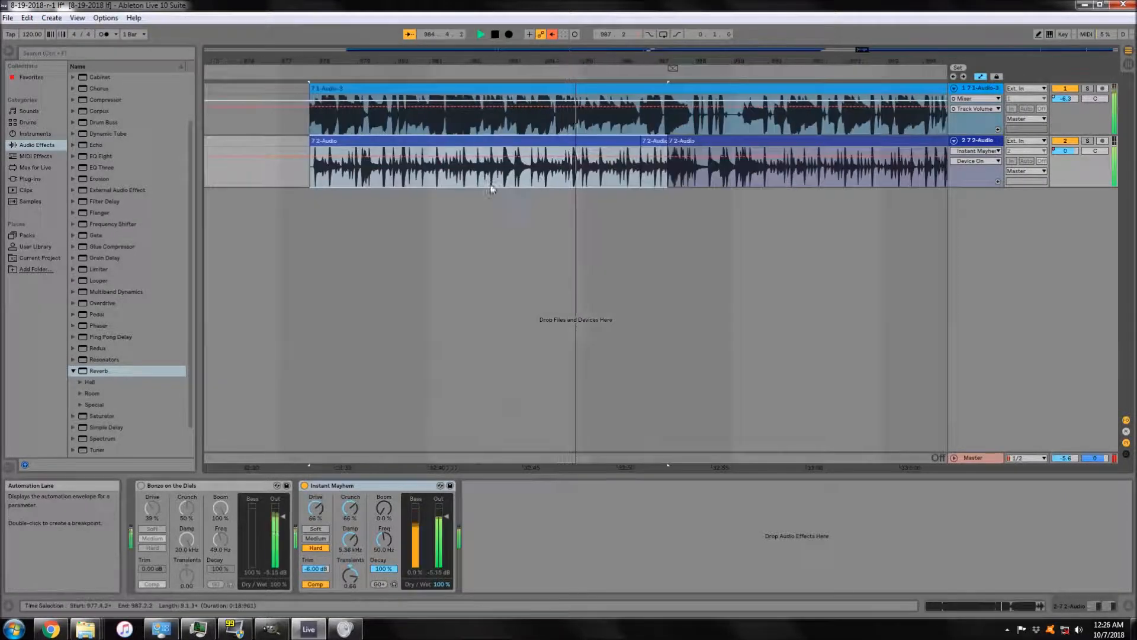
scroll(405, 178, down, 8)
key(ctrl+z)
key(space)
- Select all clips following the deleted passage on both tracks and move them earlier to narrow the gap
click(439, 87)
scroll(856, 136, down, 5)
shift+click(932, 141)
scroll(879, 141, up, 2)
drag(699, 141, 662, 141)
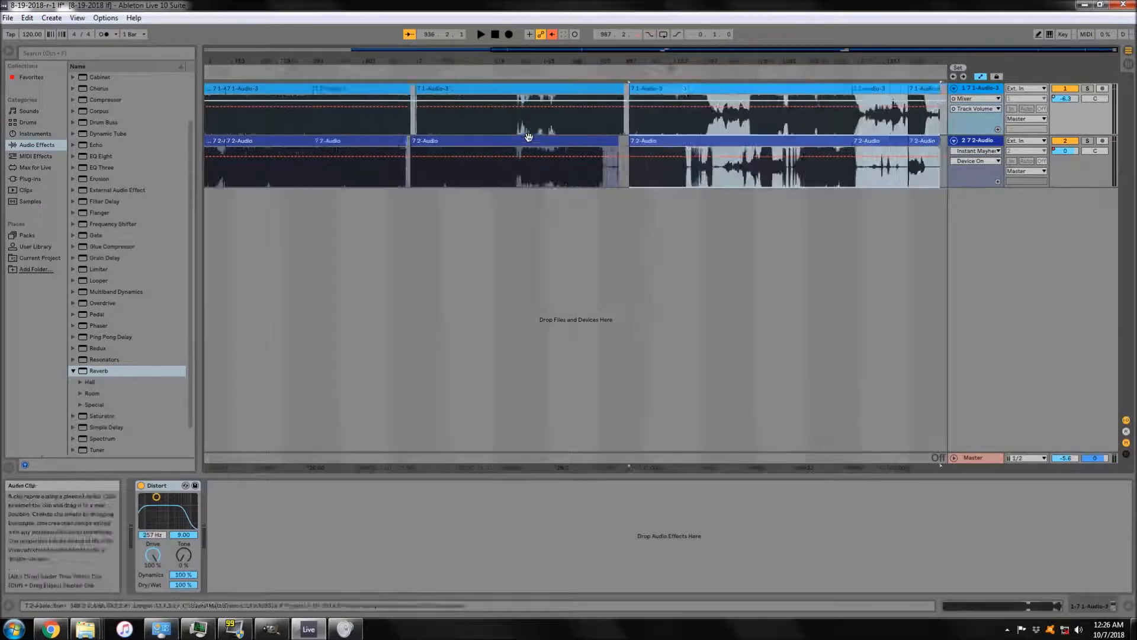
- Save the Live Set as a new version named 8-19-2018-r-1-2 lf
scroll(528, 137, down, 4)
drag(943, 168, 324, 113)
click(8, 18)
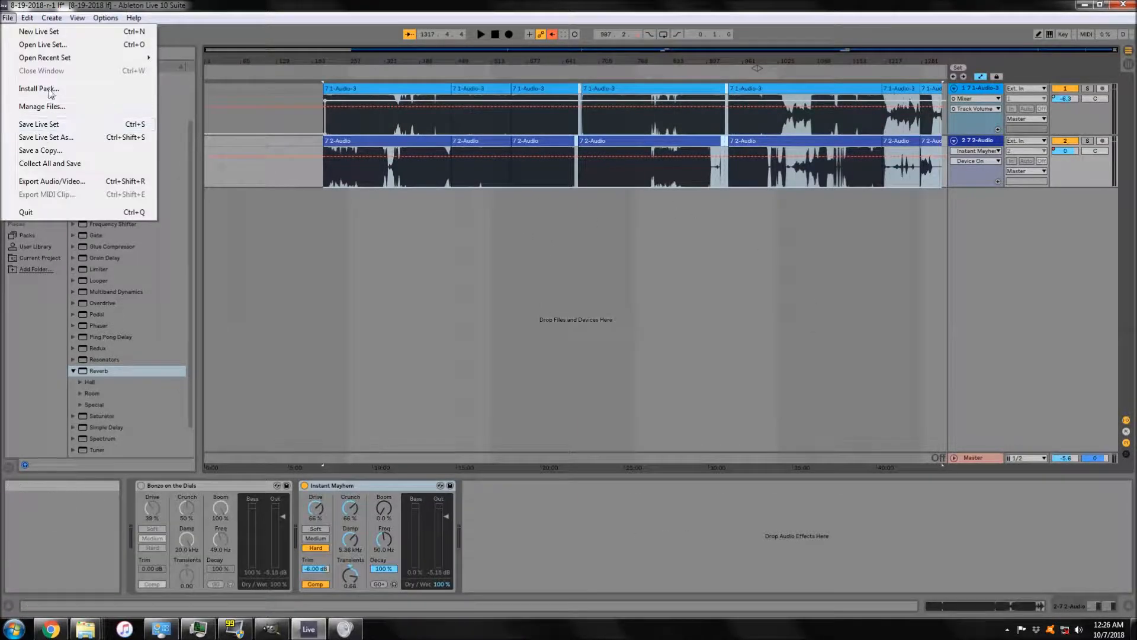
click(46, 137)
key(Return)
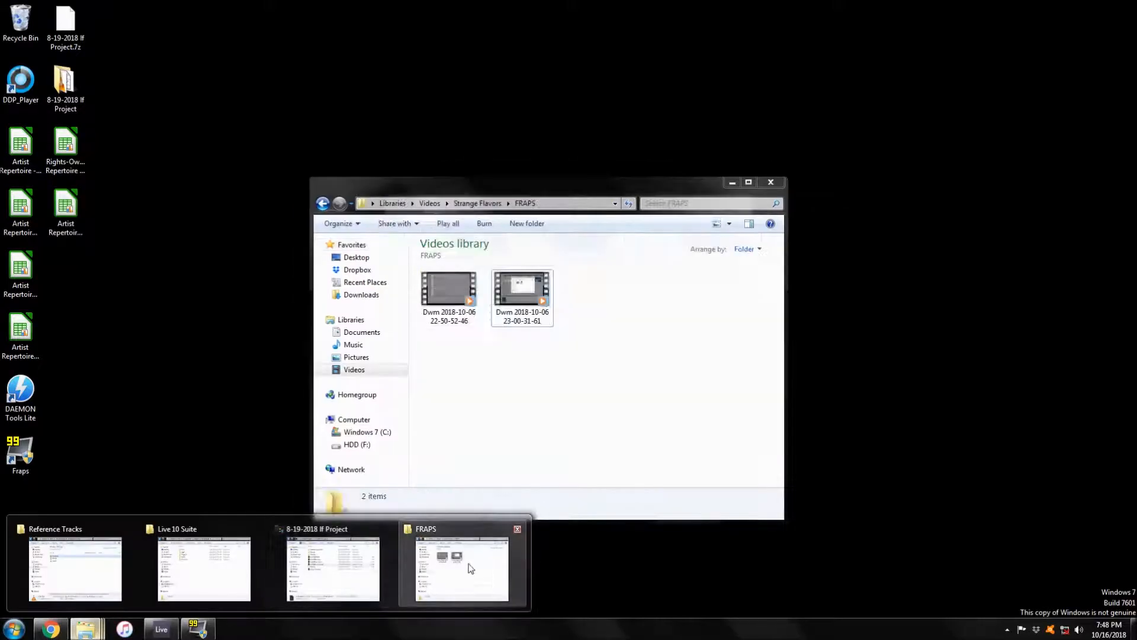
- Switch to Ableton Live and play the clips that start at bar 406.2.3 on both tracks
click(470, 571)
click(161, 629)
click(527, 62)
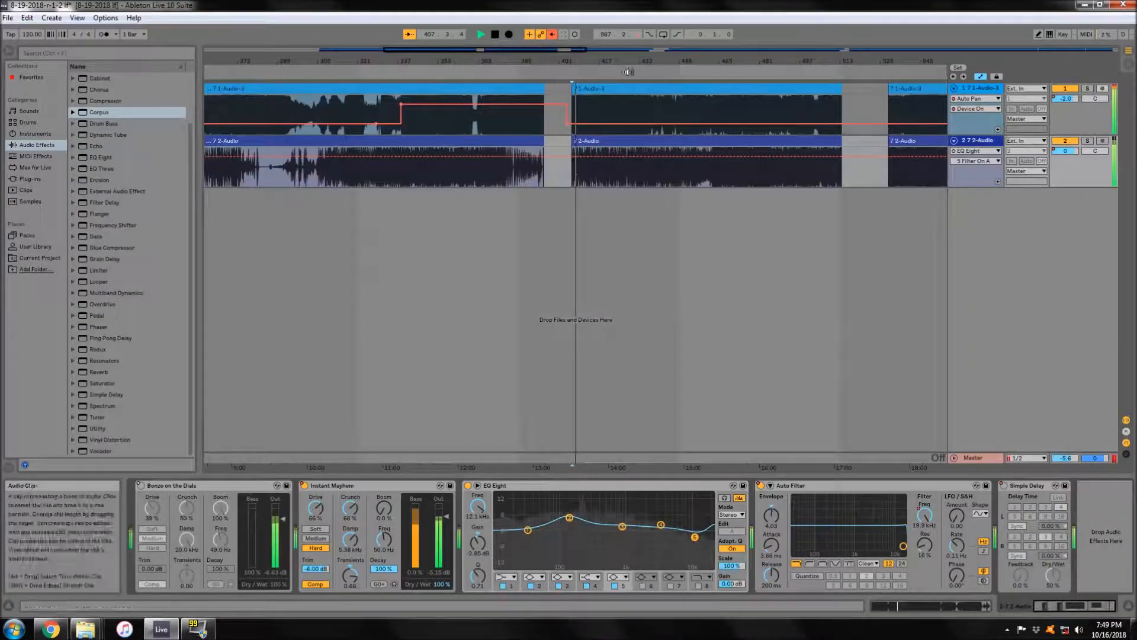
click(627, 73)
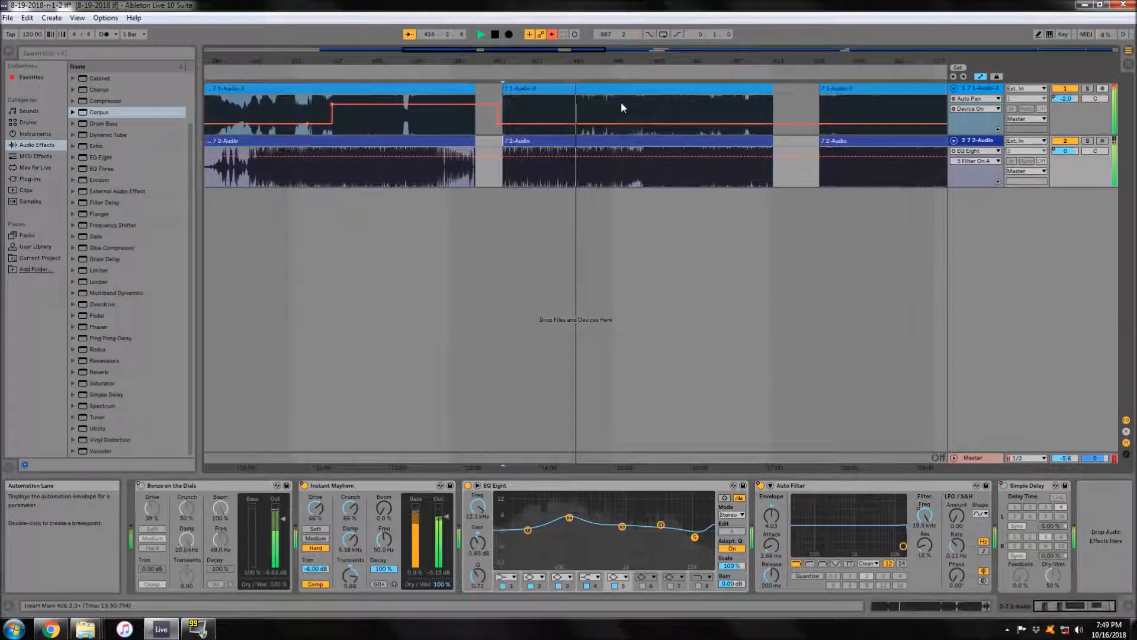
- Add the Dark Hall reverb preset to the second track and set its Dry/Wet to 47%
click(73, 372)
click(81, 383)
scroll(114, 399, down, 3)
double_click(122, 350)
drag(1111, 577, 1112, 570)
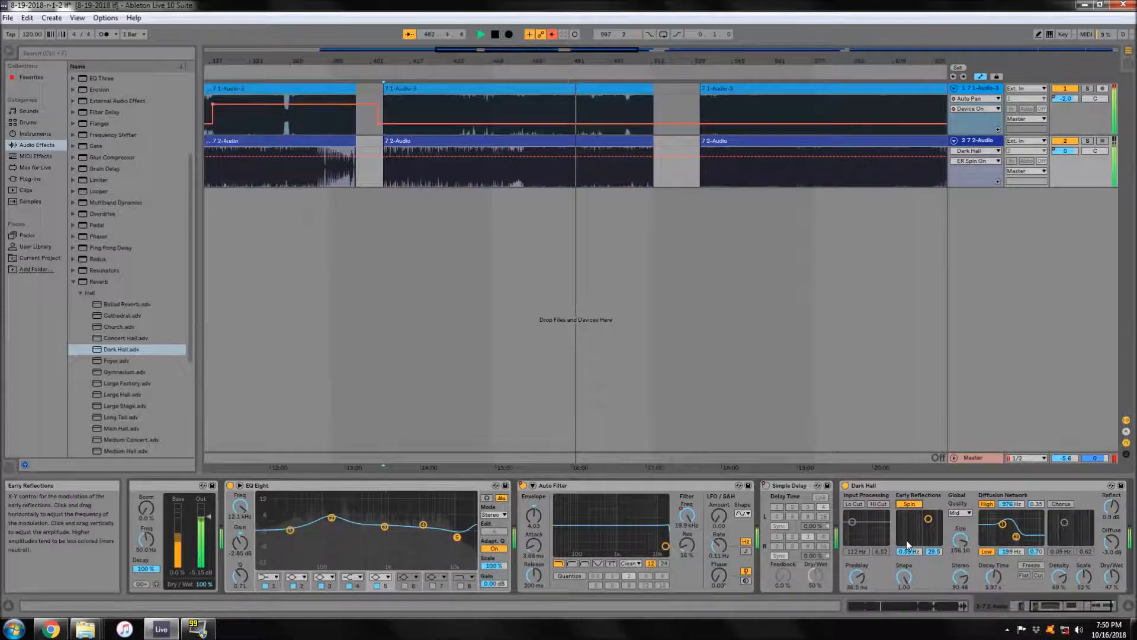
- Remove the Dark Hall reverb from the second track and collapse the Reverb presets
click(909, 486)
key(Delete)
click(73, 282)
scroll(95, 294, up, 2)
scroll(96, 295, down, 2)
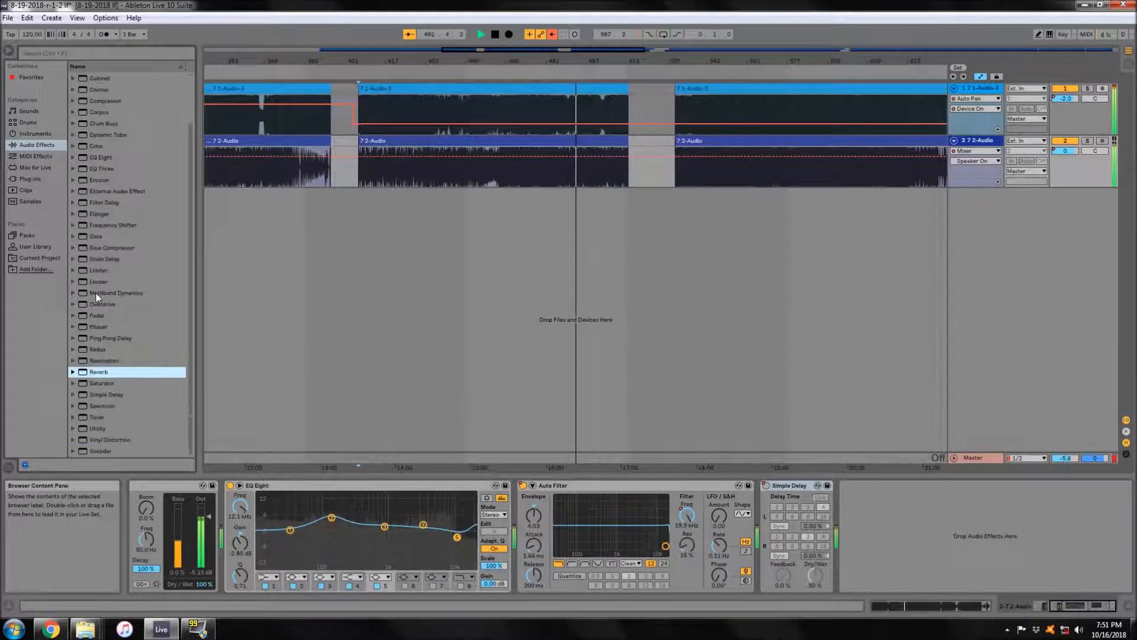
- Boost band 3 of the first track's EQ Eight to 5.83 dB at 261 Hz and automate the second track's band 2 gain downward
click(415, 88)
drag(373, 529, 336, 526)
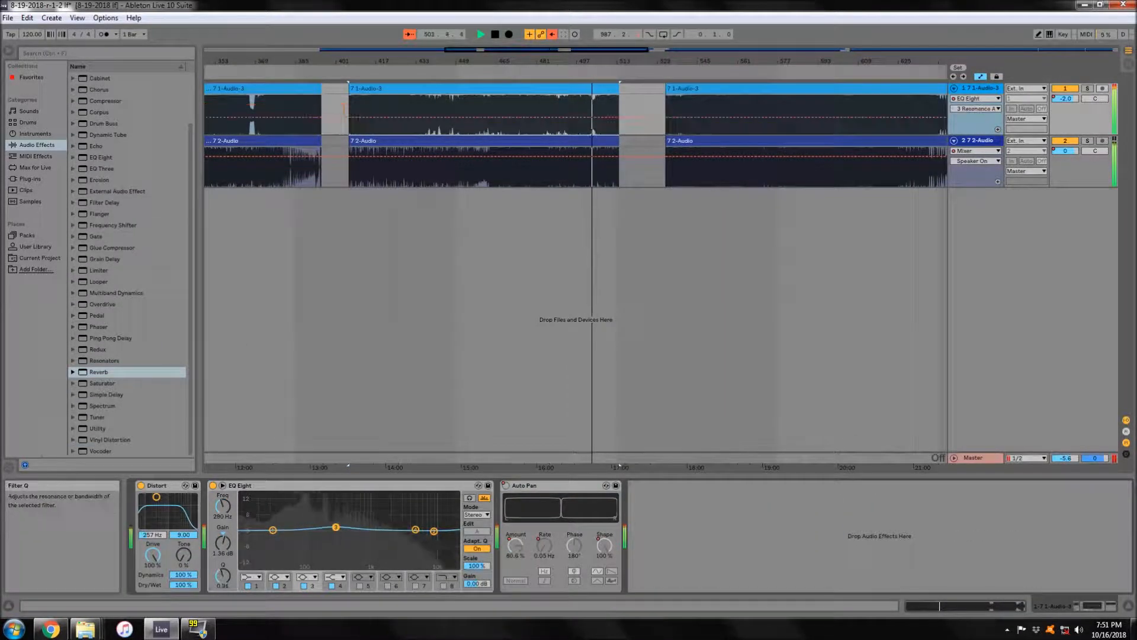
click(489, 141)
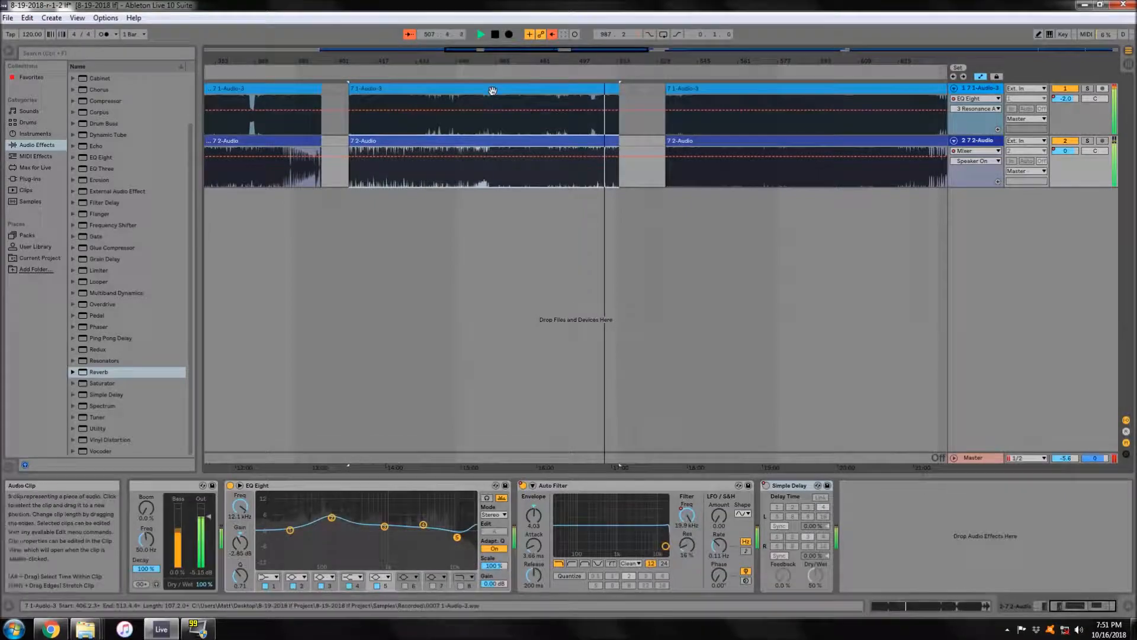
click(514, 159)
drag(531, 158, 531, 166)
click(511, 89)
click(658, 73)
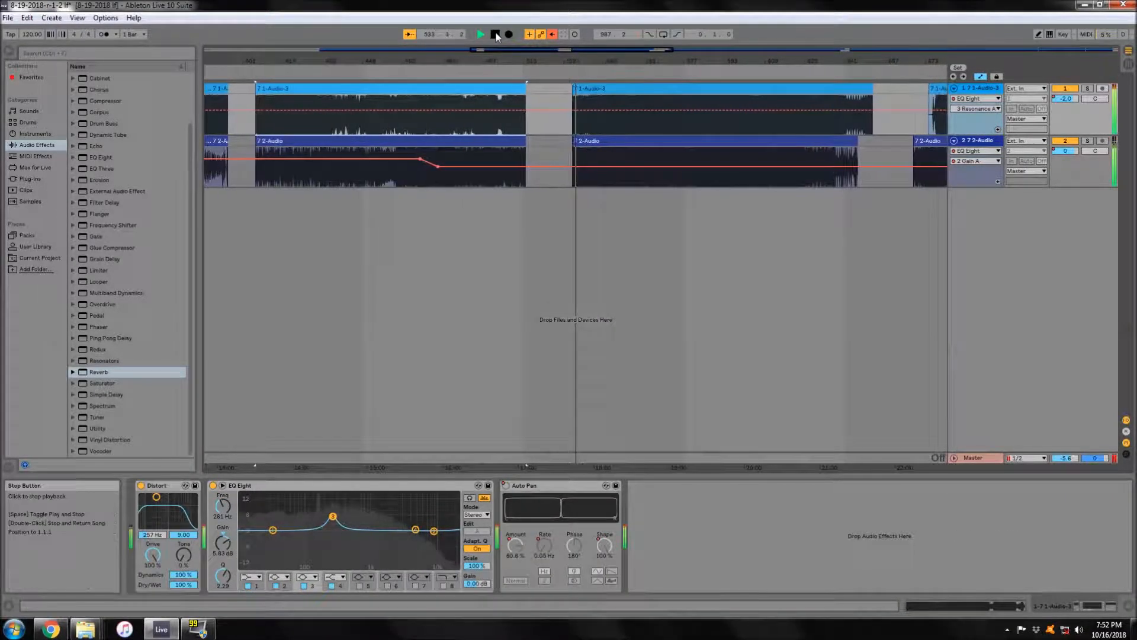
- Automate the second track's EQ Eight band 2 gain to fall from bar 513.4.2 and ramp up from the next clip's start
drag(574, 61, 575, 178)
click(409, 34)
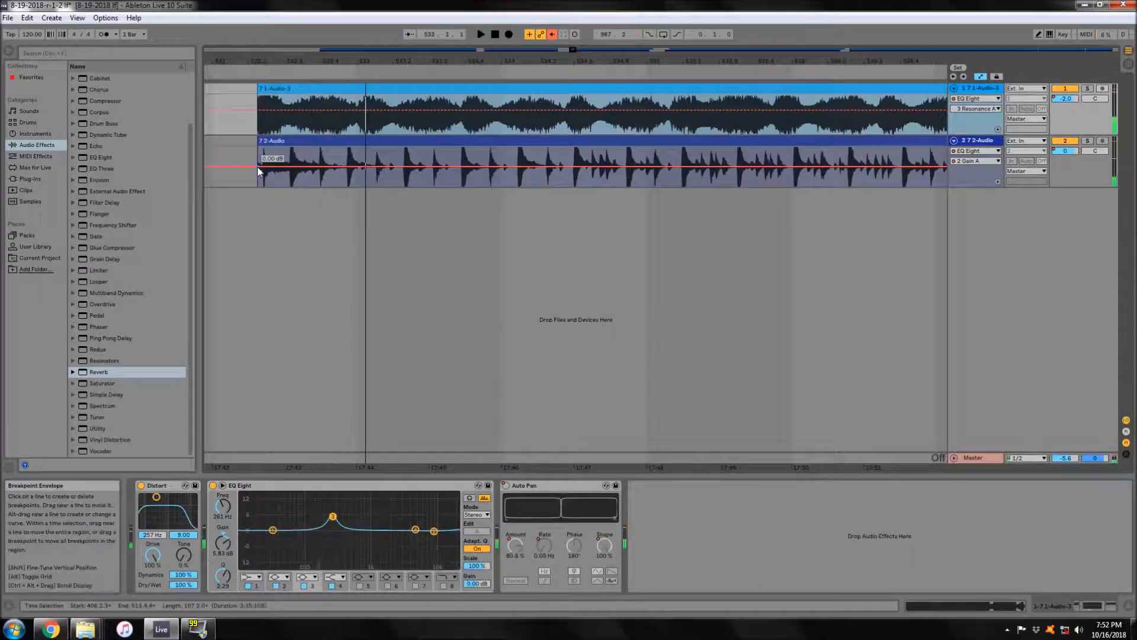
key(space)
click(416, 172)
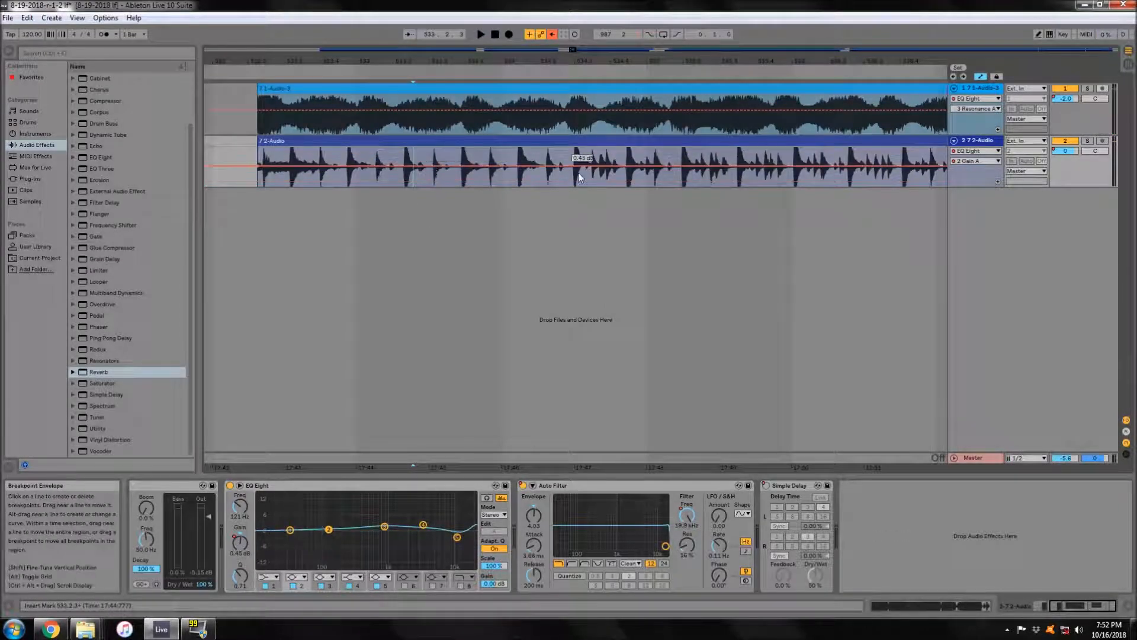
drag(587, 61, 587, 12)
click(524, 181)
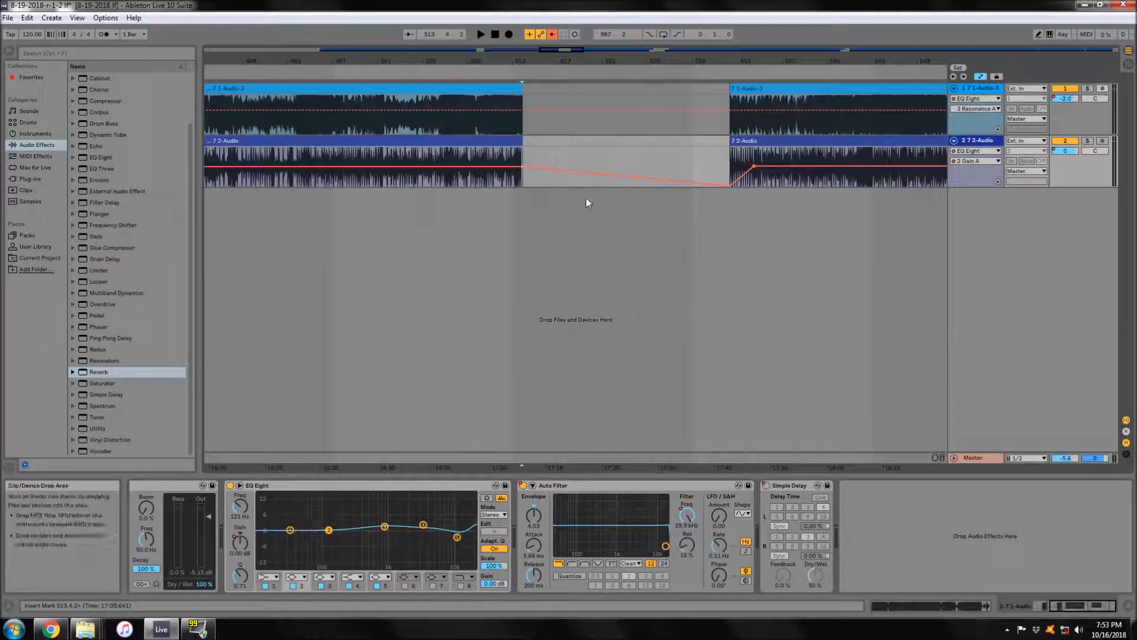
- Play the clip after the gap and set the second track's EQ Eight band 2 to 1.86 dB at 124 Hz
drag(677, 62, 677, 88)
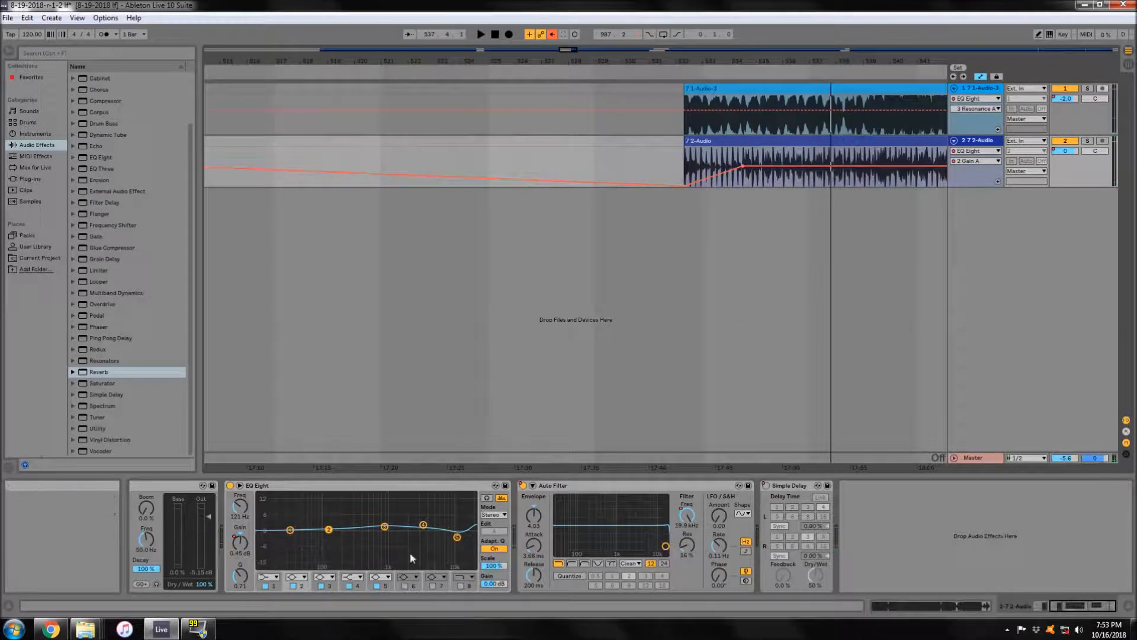
key(space)
mouse_move(329, 530)
mouse_down()
mouse_move(328, 561)
mouse_move(329, 526)
mouse_up()
- Automate a curved volume fade-in on the second track at the start of the clip at bar 532 and play it
click(1067, 150)
scroll(480, 261, down, 10)
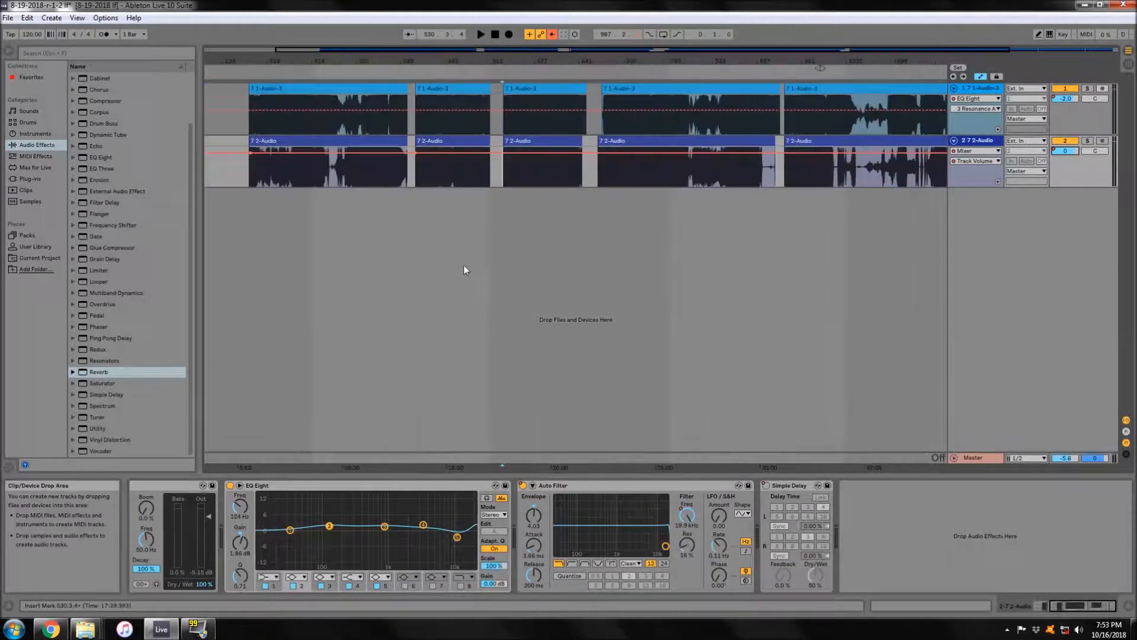
scroll(495, 178, up, 9)
scroll(425, 164, down, 3)
scroll(449, 153, up, 6)
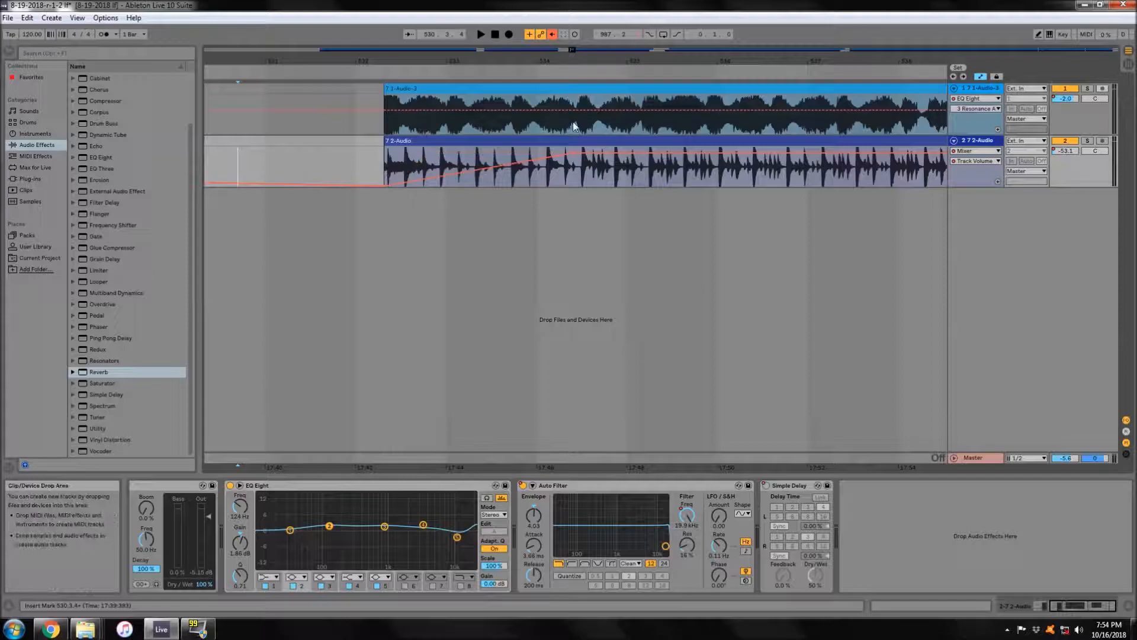
drag(482, 177, 482, 156)
key(space)
key(space)
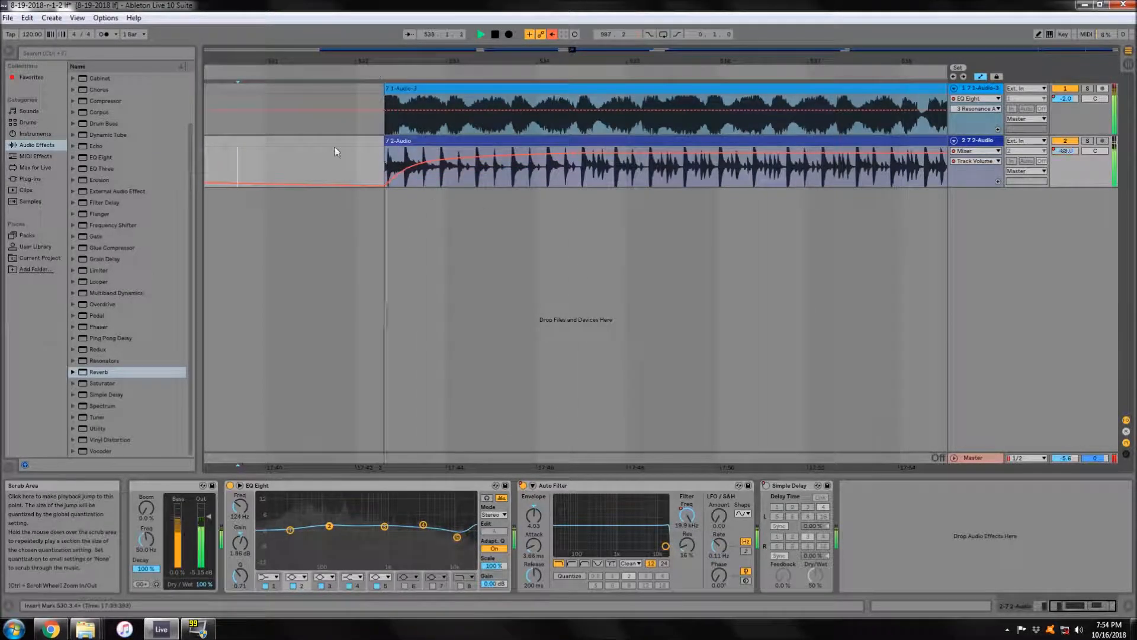
- Delete the Bonzo on the Dials device from the second track and play around bars 390 and 533
click(410, 141)
scroll(858, 563, up, 4)
click(172, 486)
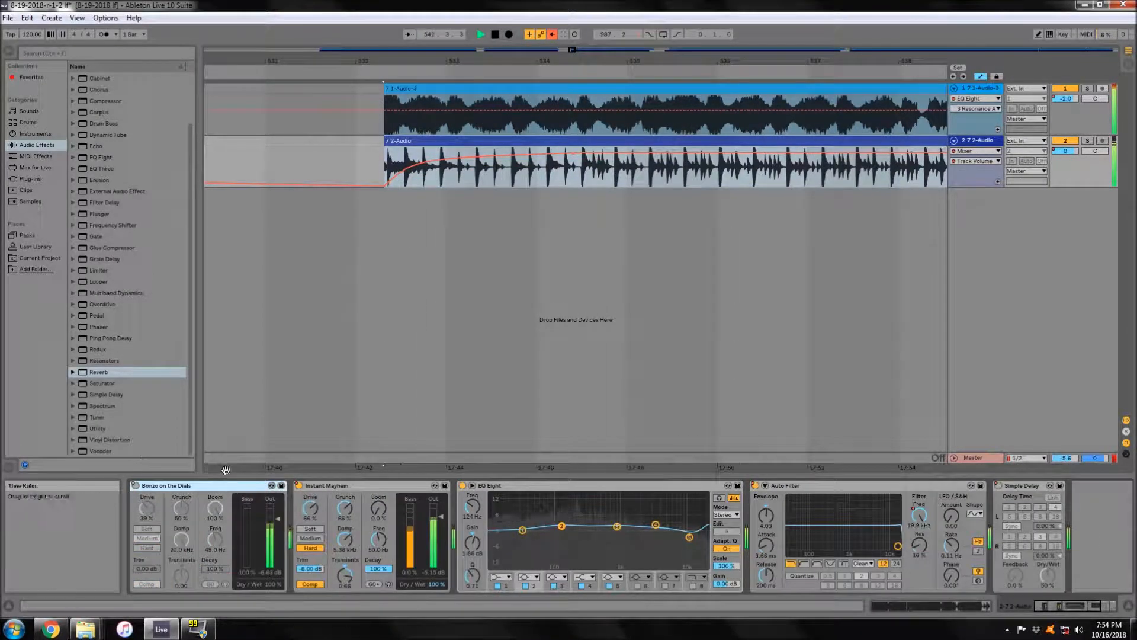
key(Delete)
scroll(525, 204, down, 8)
key(space)
drag(533, 61, 533, 26)
click(207, 73)
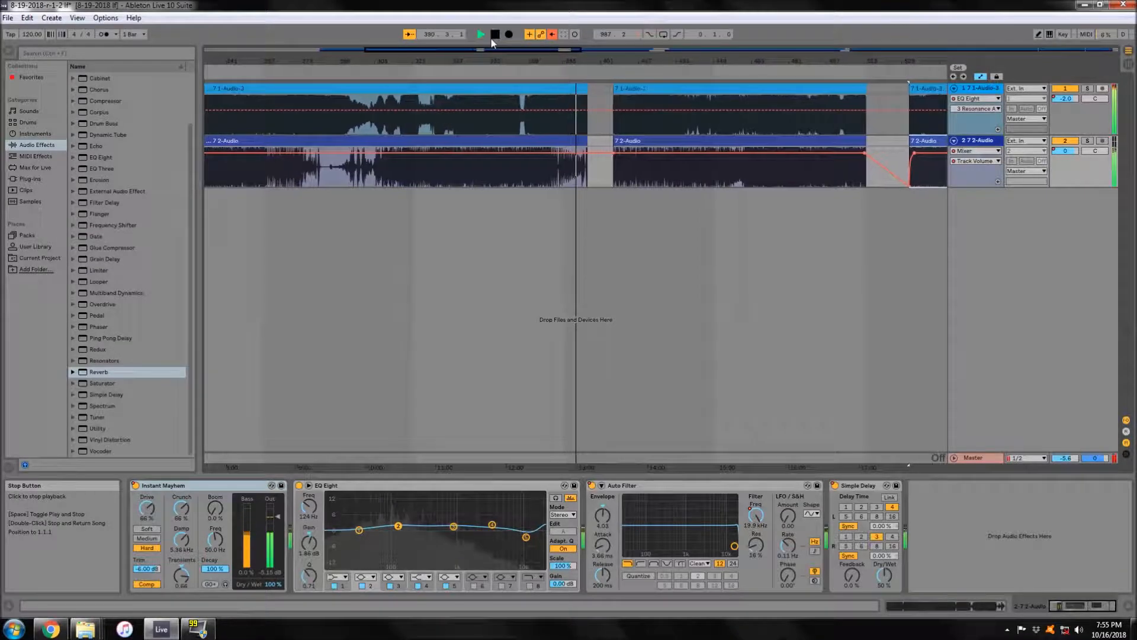
click(891, 70)
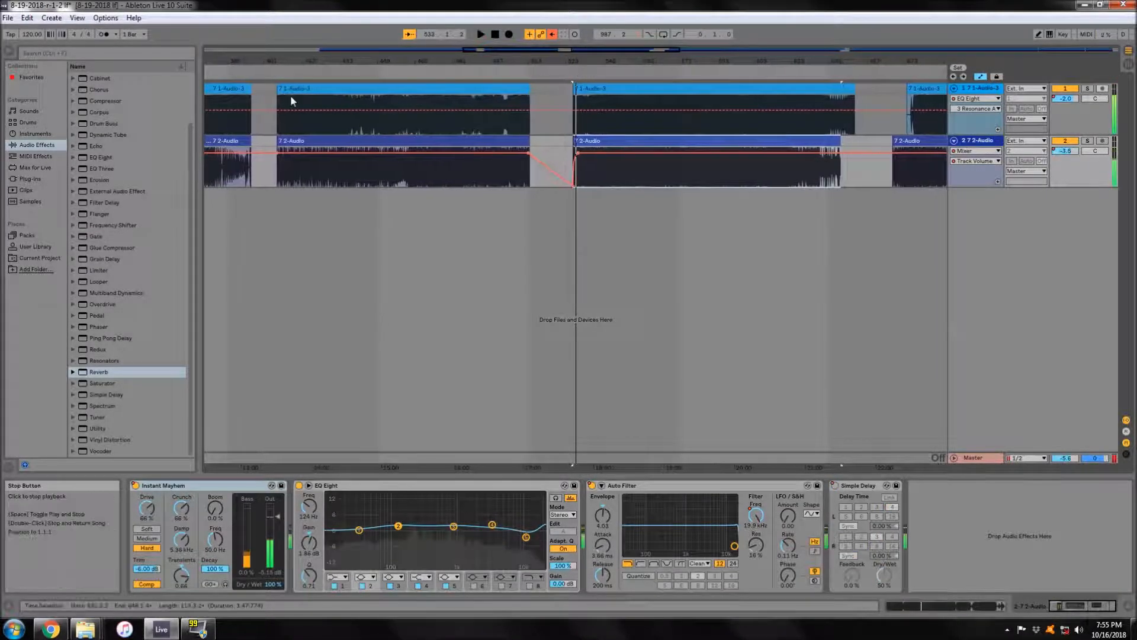
- Delete the clips on both tracks between the gaps at about bars 401 and 516
drag(265, 101, 539, 196)
key(Delete)
- Move the preceding clips on both tracks later so they end at bar 532.2.2, flush with the following clips
drag(636, 62, 636, 36)
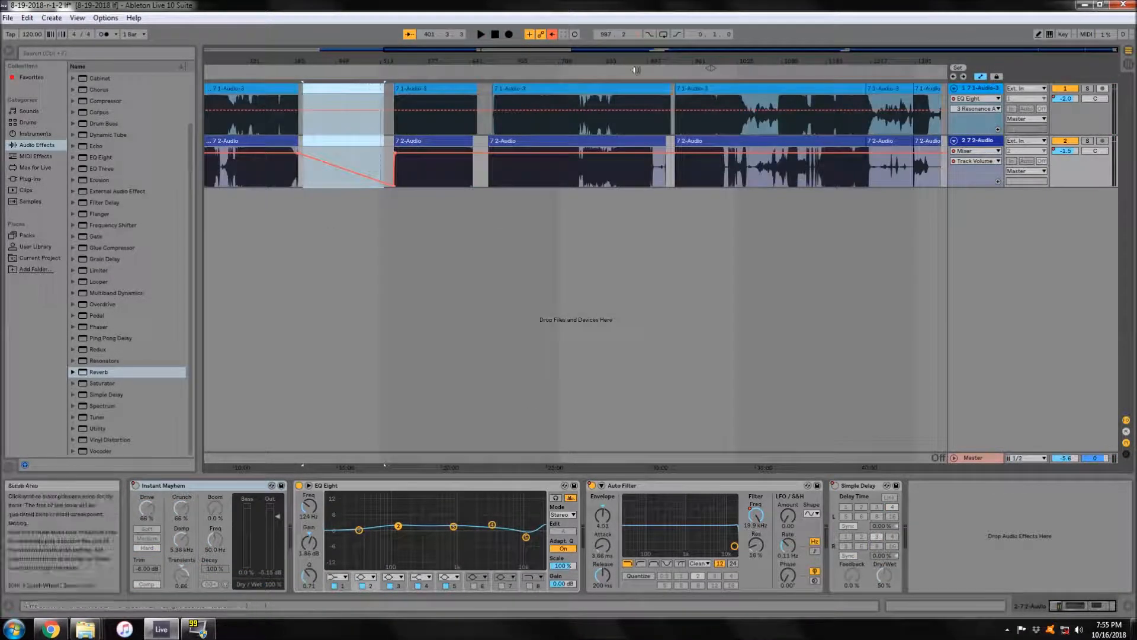
scroll(393, 152, down, 1)
drag(295, 89, 380, 94)
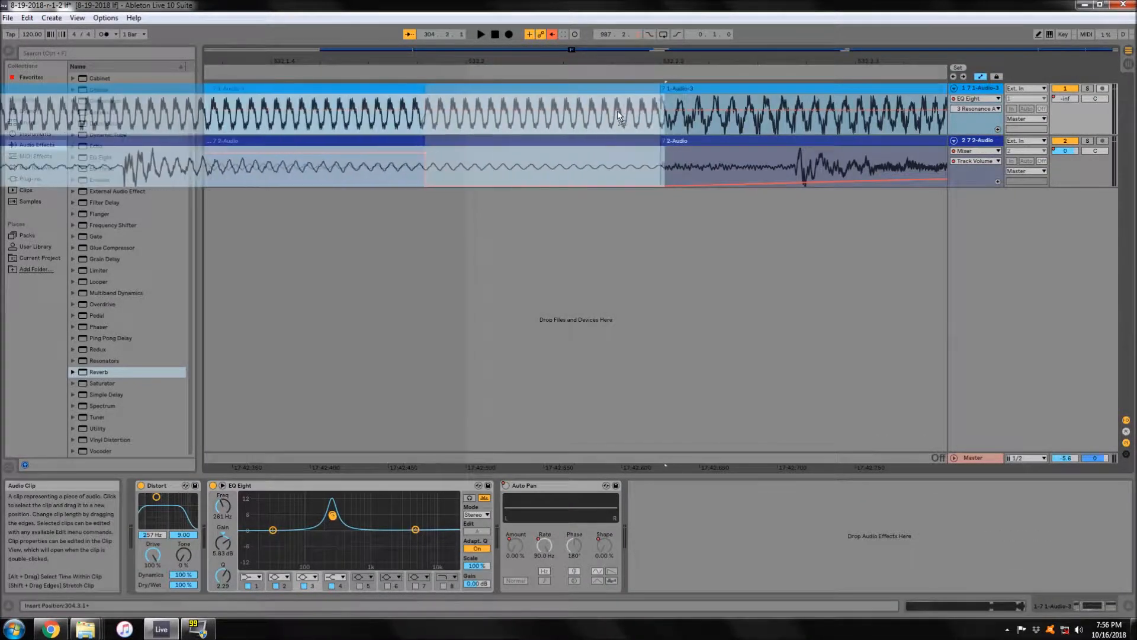
drag(618, 117, 621, 116)
drag(664, 61, 665, 130)
drag(621, 90, 635, 101)
drag(669, 61, 670, 119)
drag(596, 90, 611, 129)
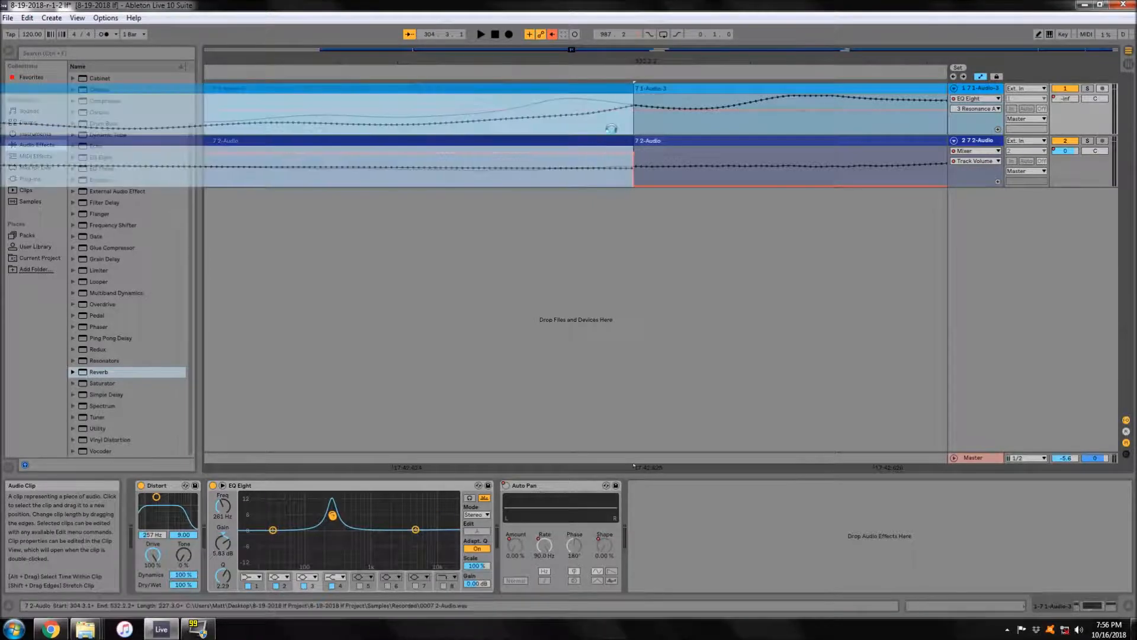
key(a)
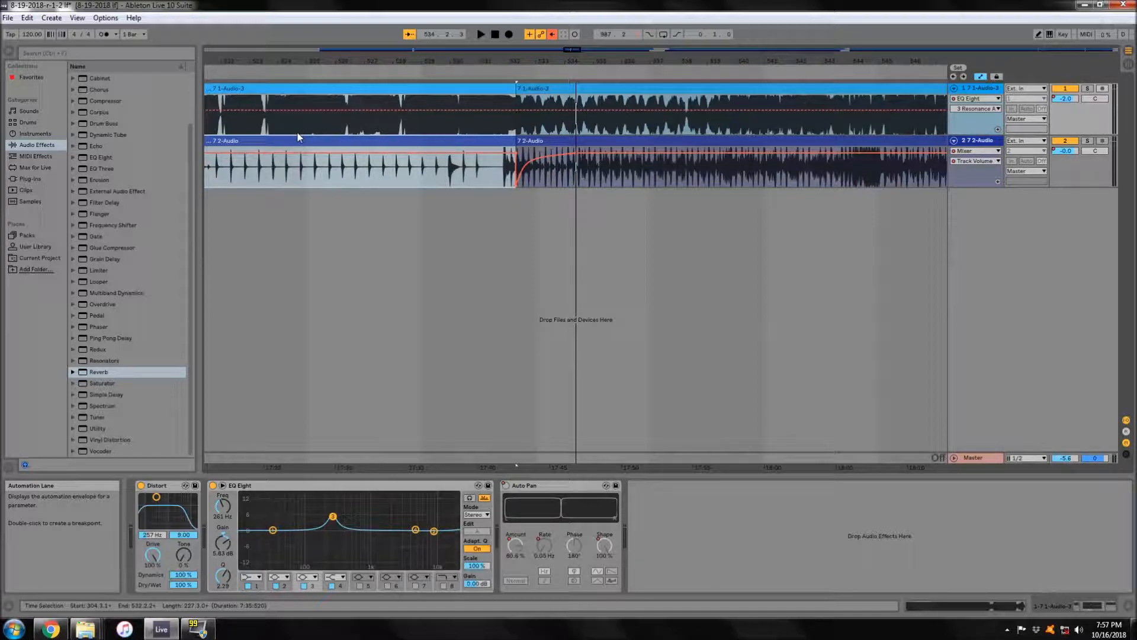
- Add an Echo device to the first track and automate the track's volume to drop to the minimum at bar 532.2.2
click(452, 90)
click(74, 146)
click(80, 158)
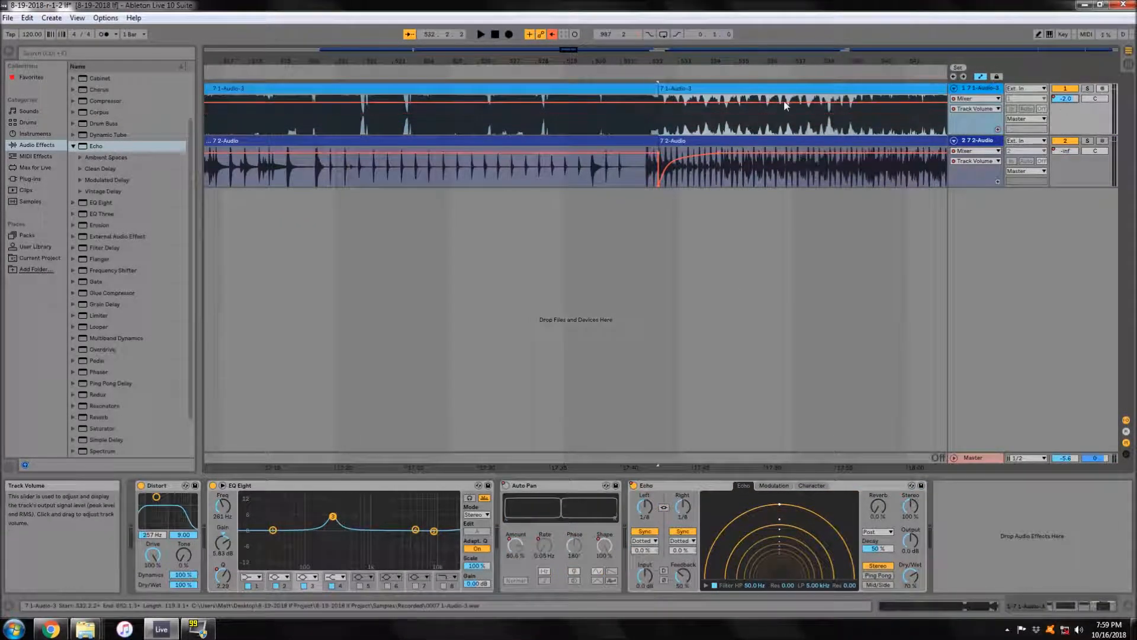
click(659, 101)
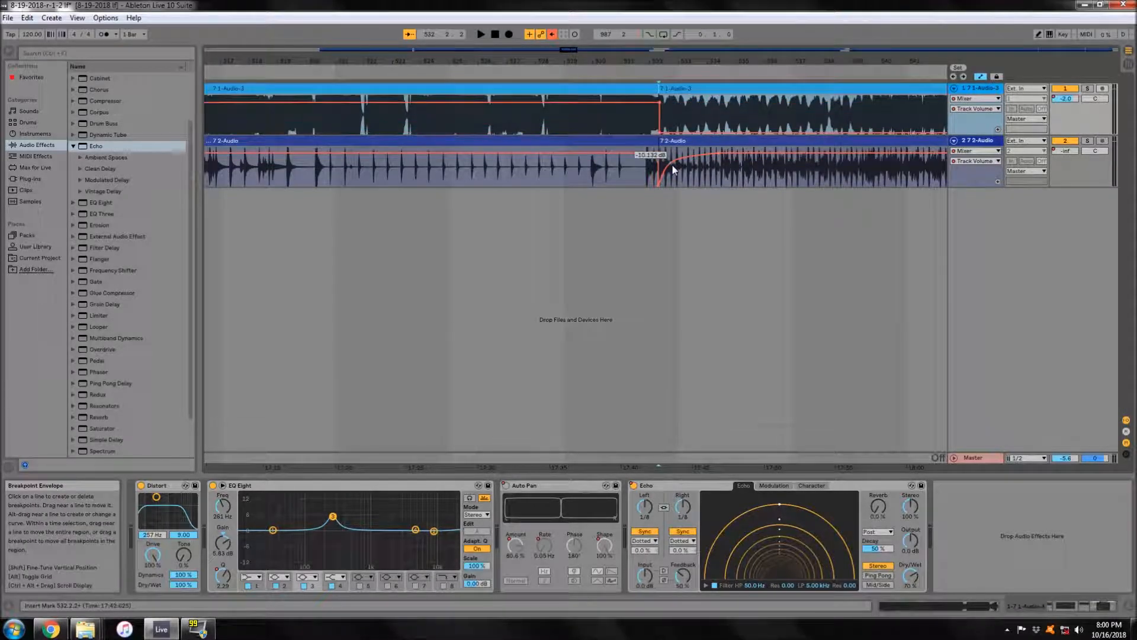
- Move the first track's clip after bar 532.2.2 onto a separate Noise Synth track and set the Echo's left and right delays to 1/4 and 1/16
right_click(686, 91)
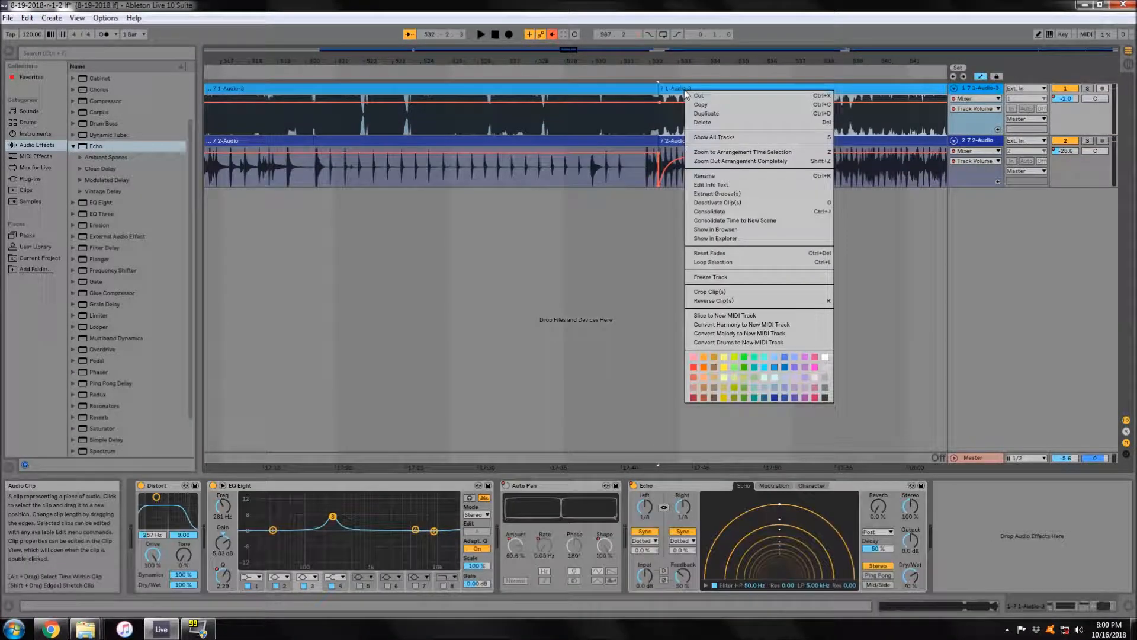
key(Escape)
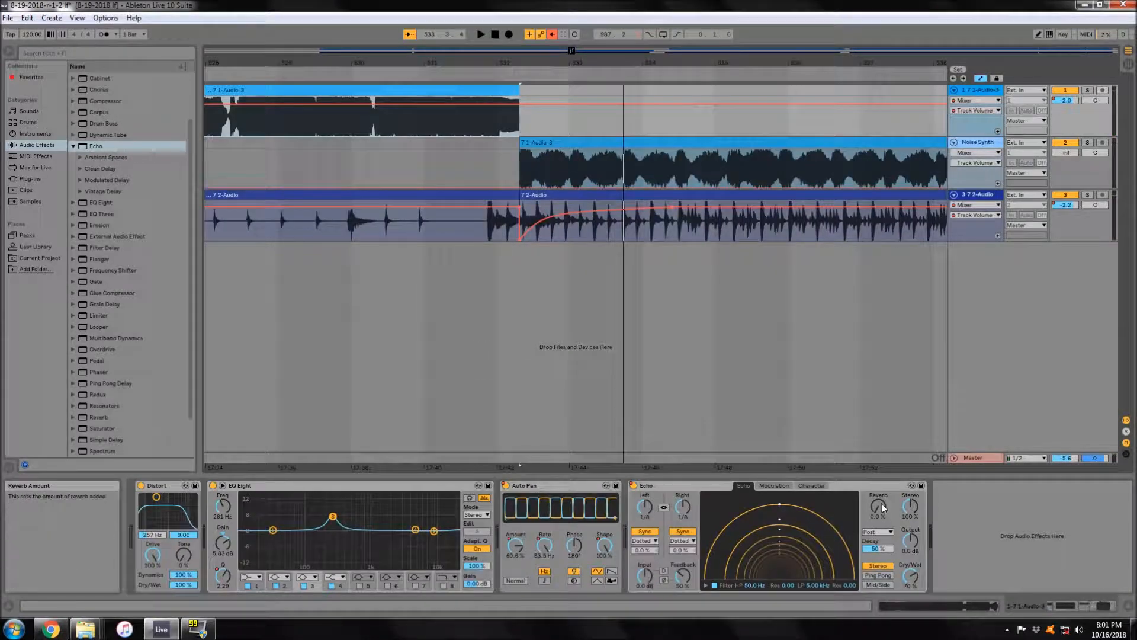
click(914, 582)
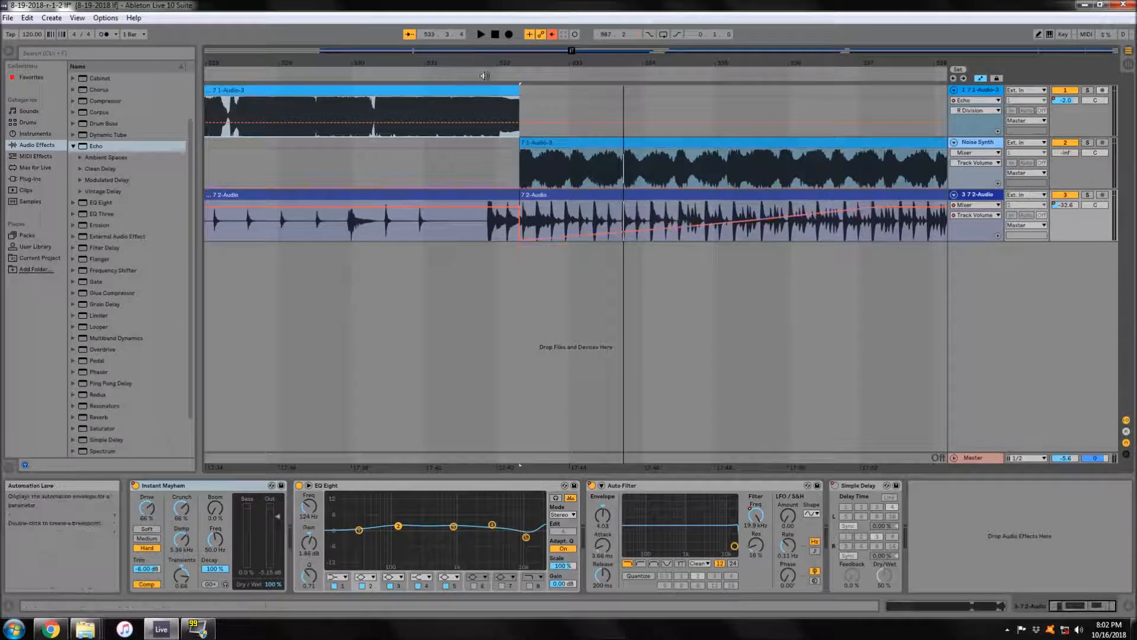
drag(485, 76, 332, 59)
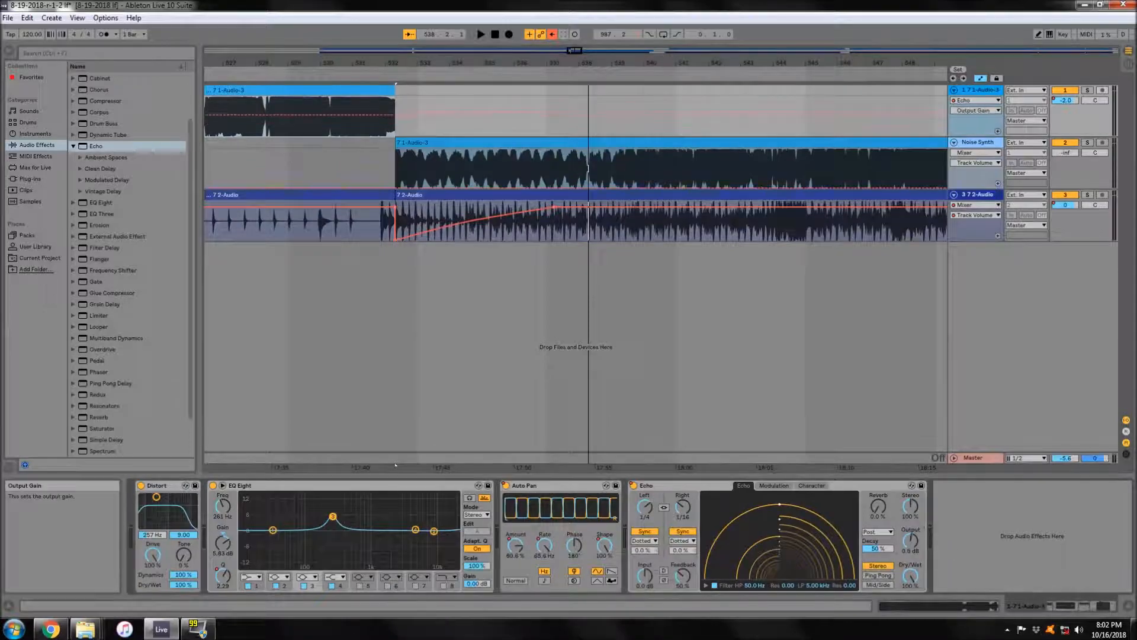
click(357, 73)
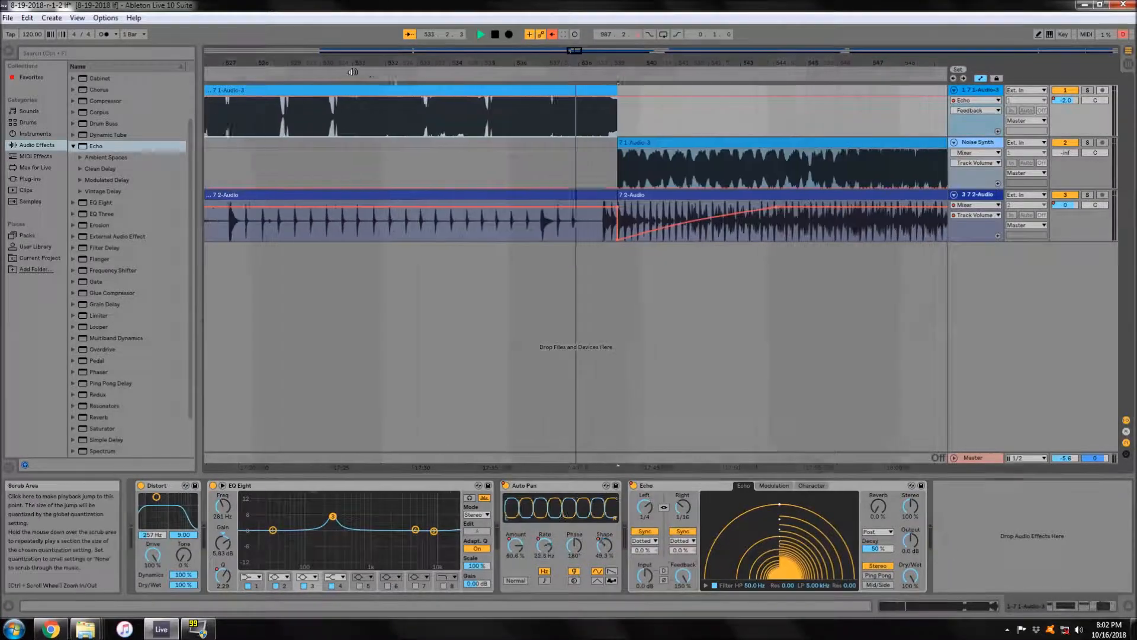
- Set the Noise Synth track's volume to -1.2 dB and automate the first track's Echo feedback to decline gradually after bar 532.2.2
click(423, 153)
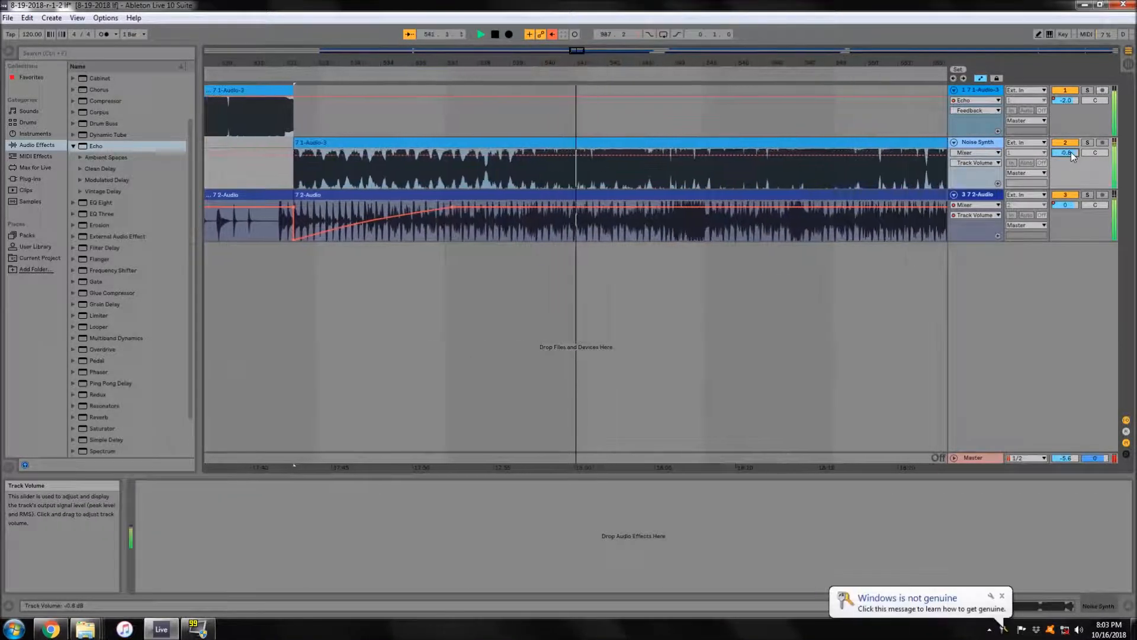
click(977, 118)
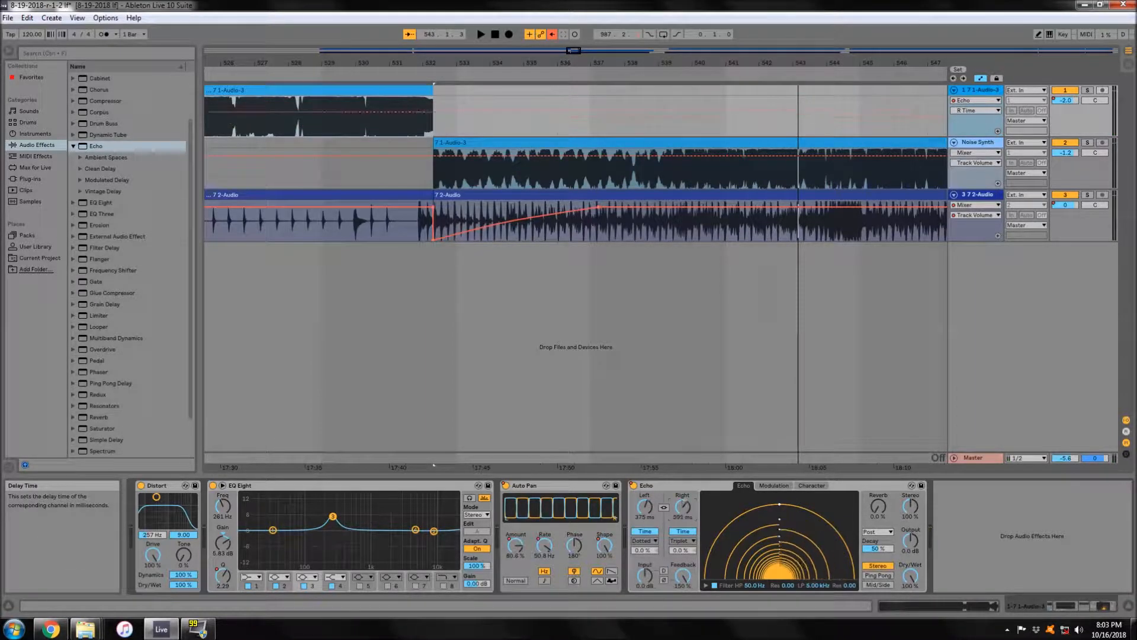
click(683, 575)
key(space)
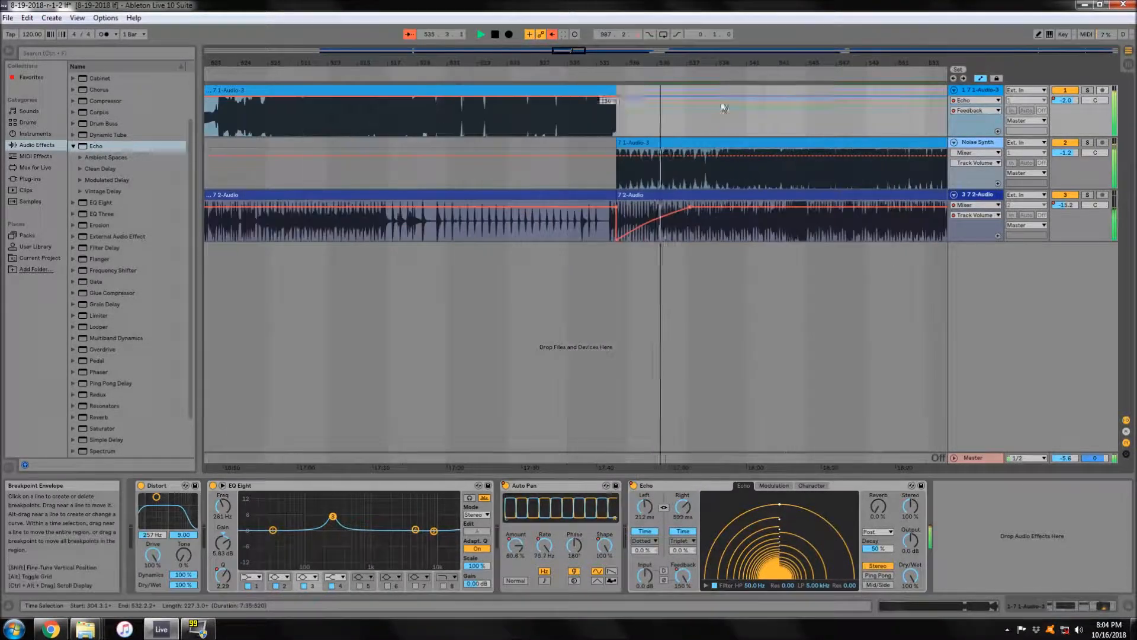
- Copy the Distort device from the first track to the Noise Synth track
click(157, 486)
key(ctrl+c)
click(379, 142)
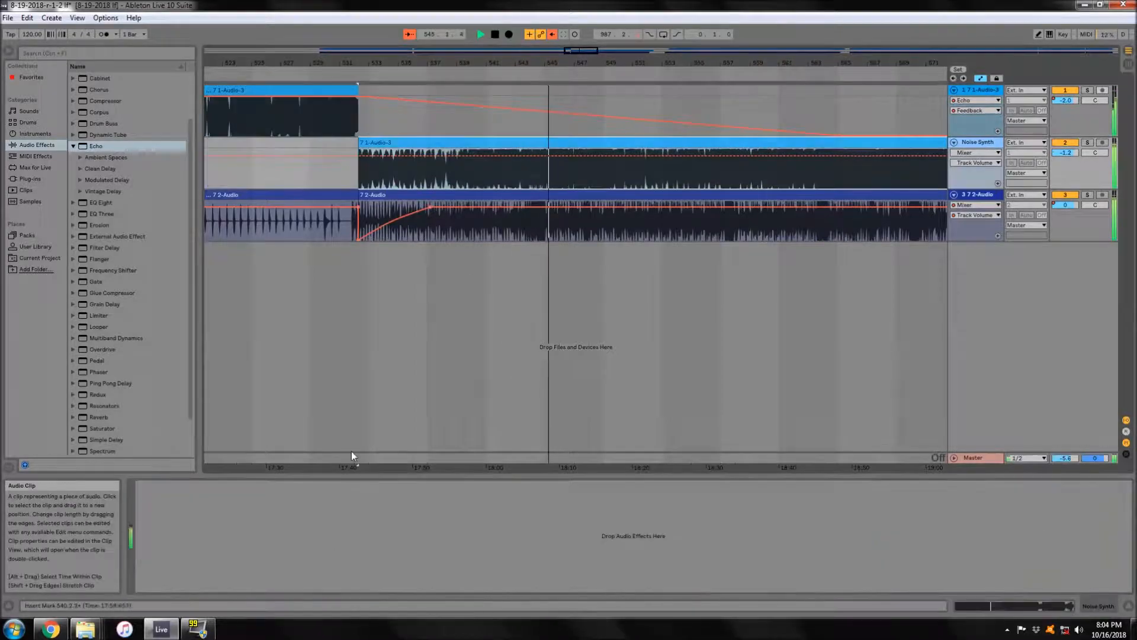
key(ctrl+v)
- Automate the Noise Synth track's volume to fade in from the minimum at bar 532.2.2 and play the transition
key(space)
key(space)
click(628, 156)
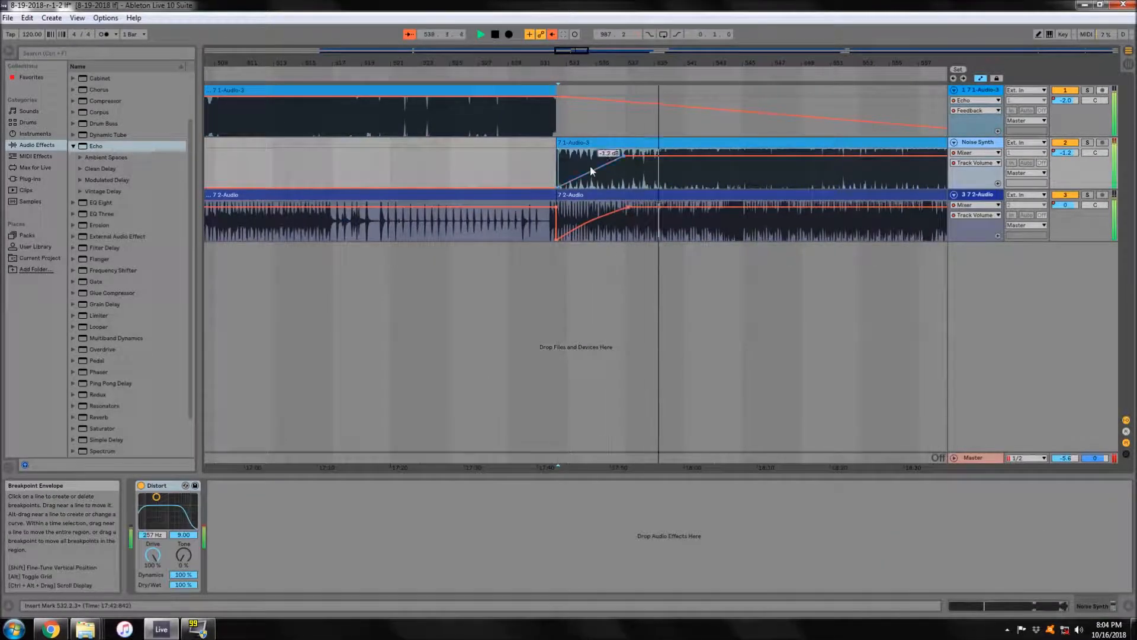
- Automate the first track's Echo feedback to stay at the minimum and rise to 150% shortly before its clip ends, and play it
click(546, 102)
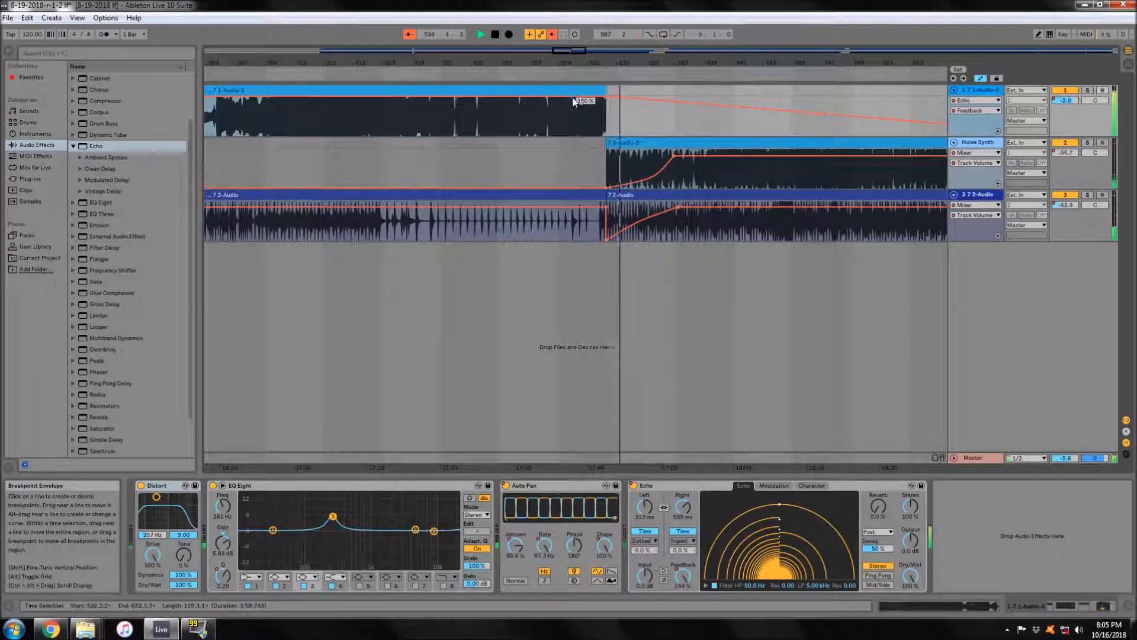
click(504, 72)
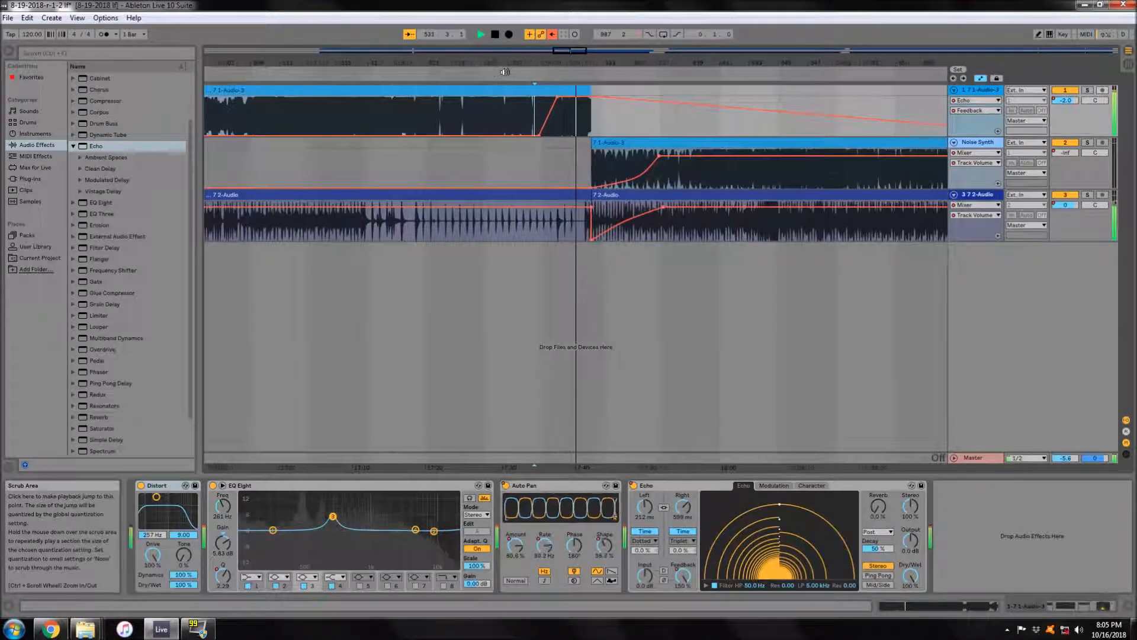
drag(487, 136, 501, 135)
key(space)
drag(503, 63, 503, 178)
key(space)
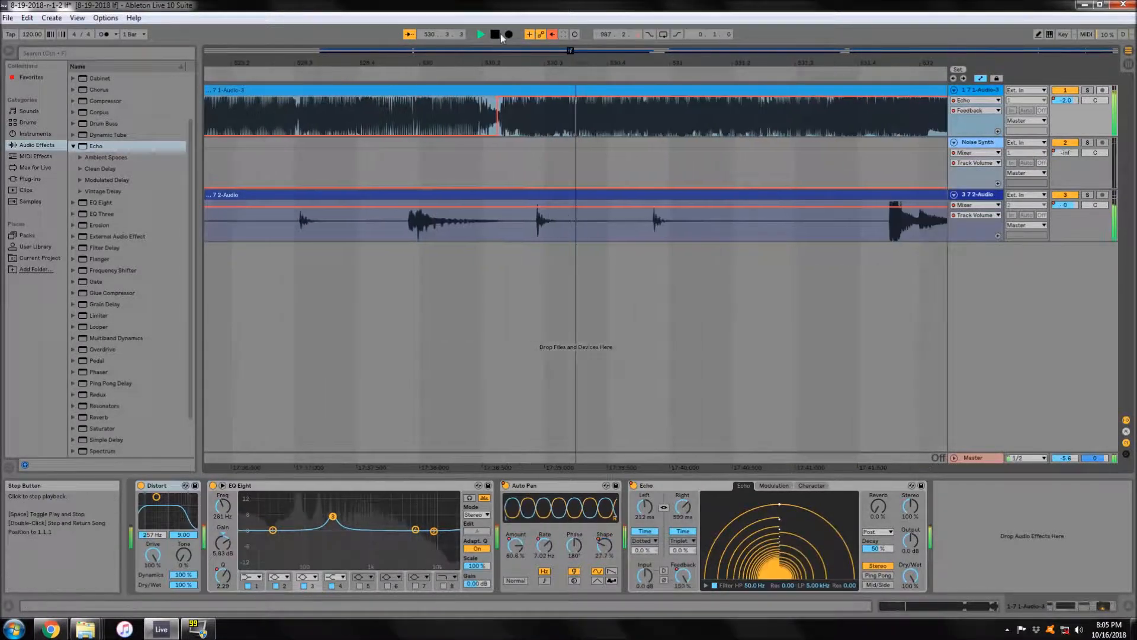
- Move the Echo feedback rise later so it happens right at the end of the first track's clip, and replay the transition
drag(574, 63, 574, 18)
key(space)
key(space)
key(space)
drag(593, 97, 721, 97)
key(space)
key(minus)
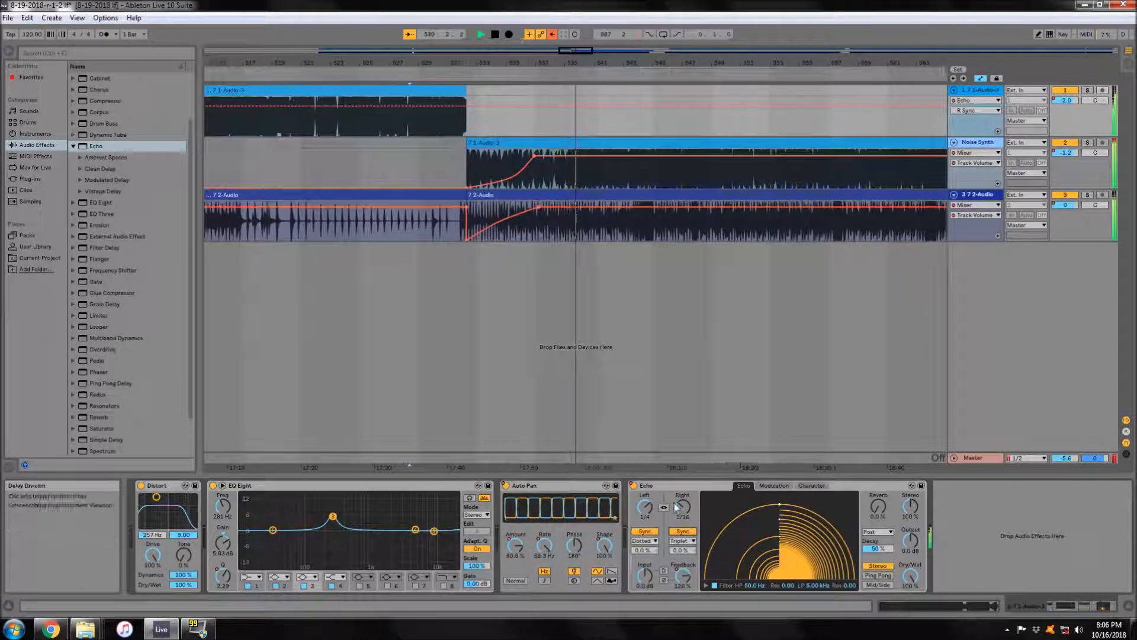
- Tempo-sync the Echo's right delay and extend the Noise Synth volume fade-in to about bar 540
key(space)
click(683, 531)
drag(520, 156, 563, 155)
key(space)
click(557, 90)
click(682, 576)
drag(593, 63, 352, 65)
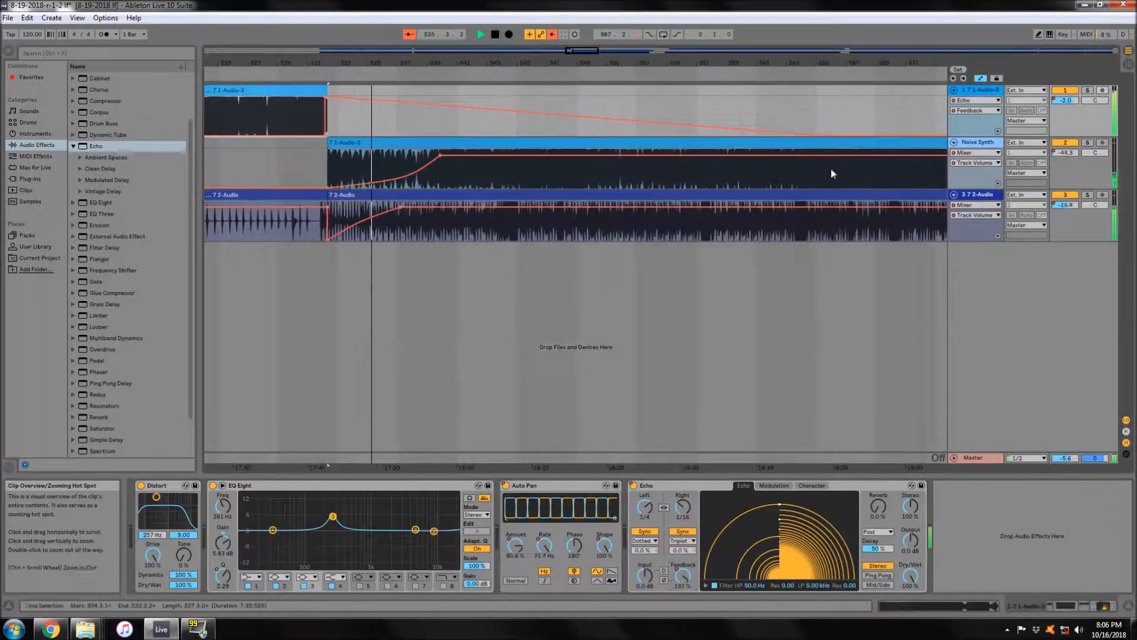
- Reshape the Echo feedback's decline and straighten the Noise Synth volume fade-in, replaying the transition from before bar 532
click(667, 140)
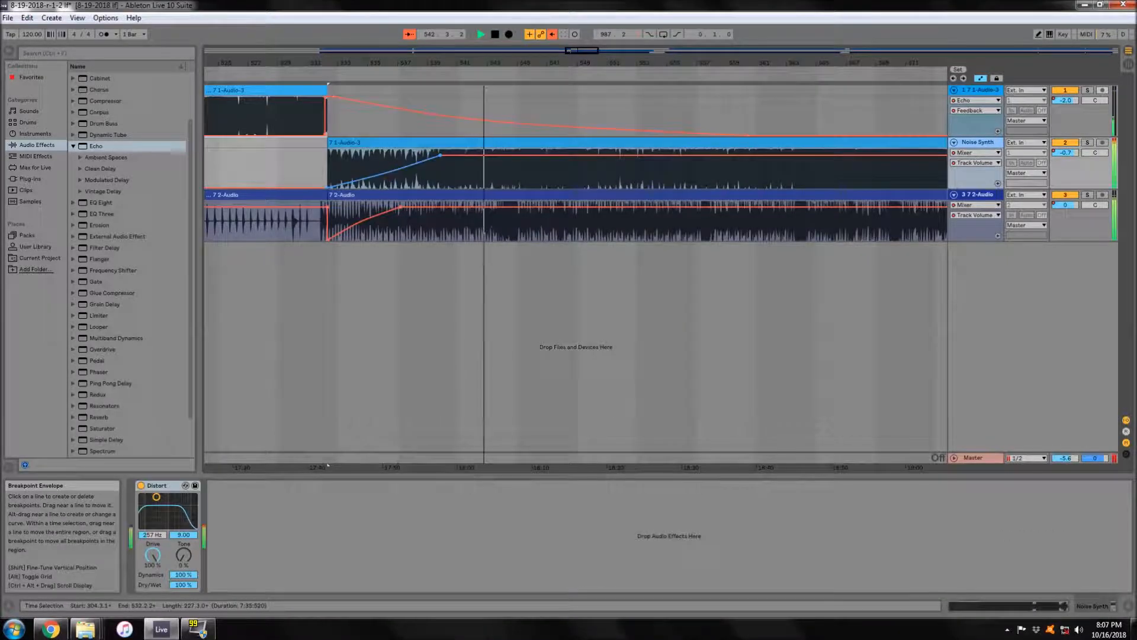
click(311, 74)
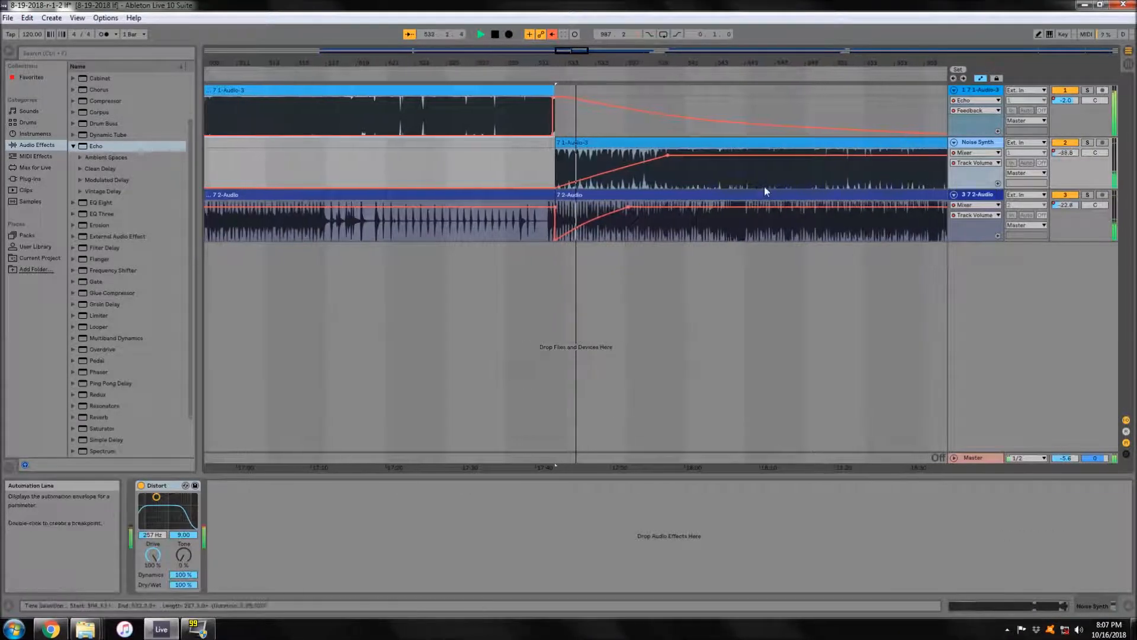
click(463, 74)
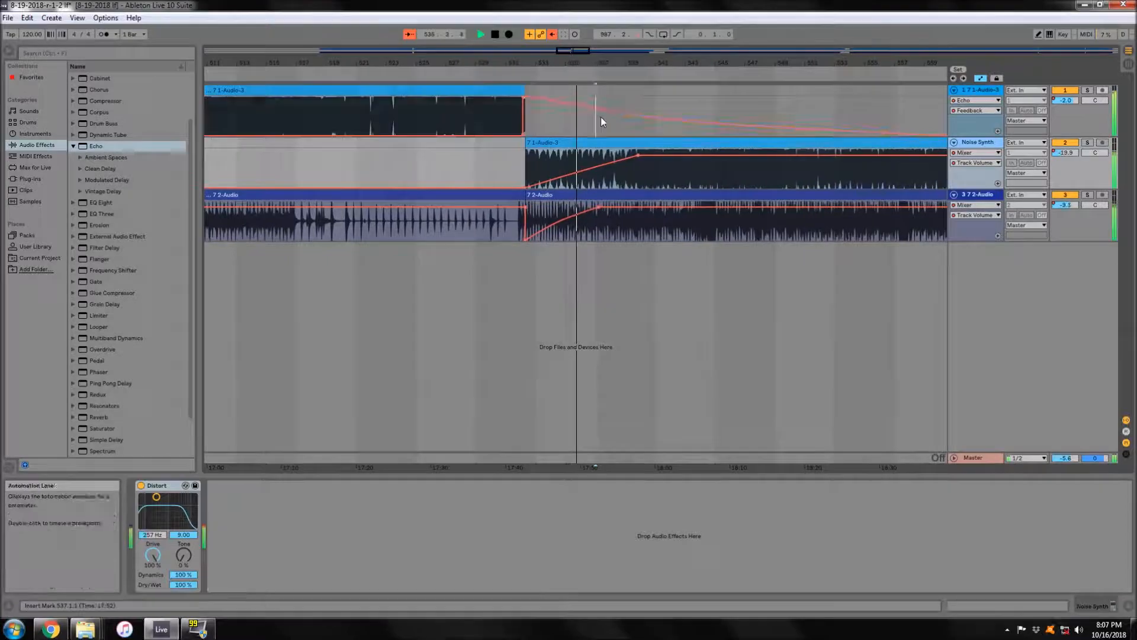
click(599, 116)
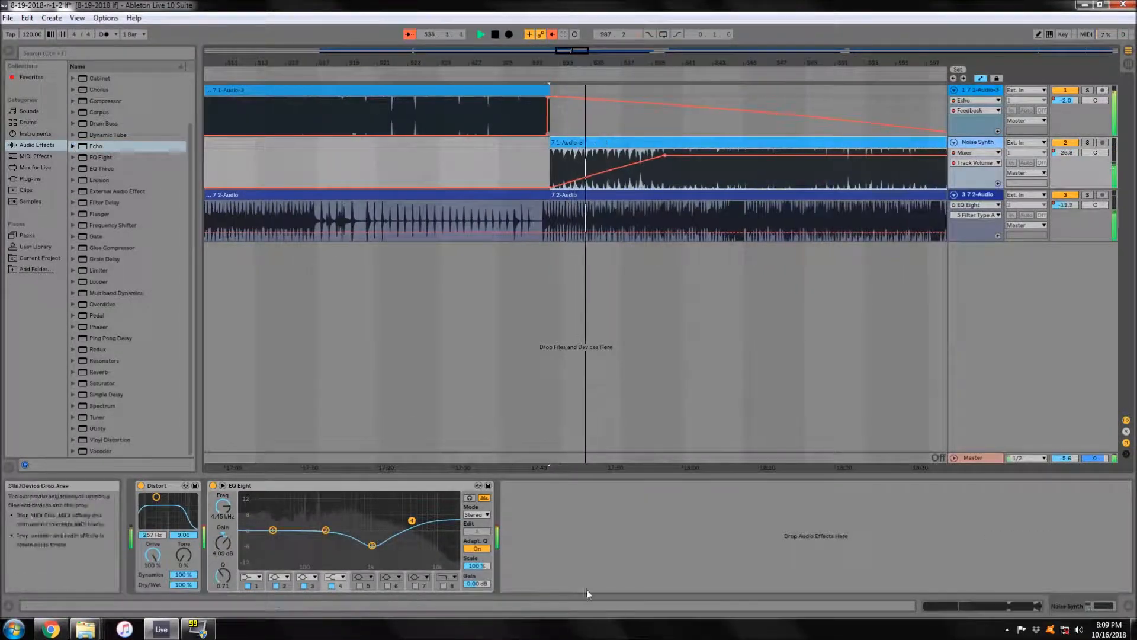
- Boost the Noise Synth track's EQ Eight by 4.59 dB at 138 Hz and add the Berlin Resonators preset after it
click(371, 541)
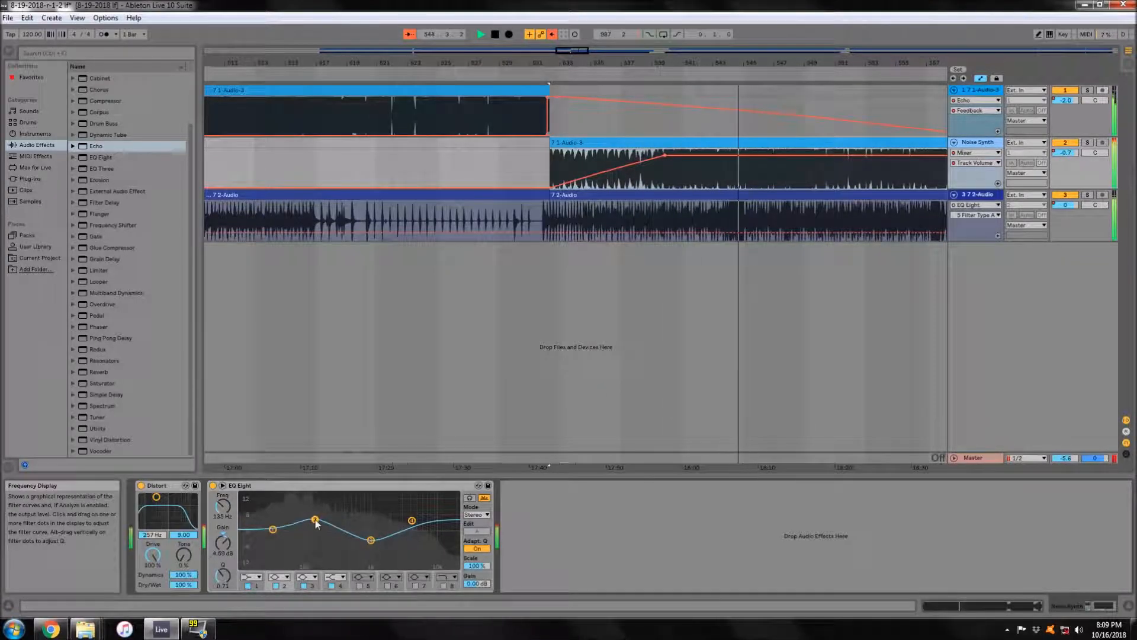
click(73, 360)
drag(110, 372, 558, 536)
scroll(119, 373, down, 2)
click(534, 486)
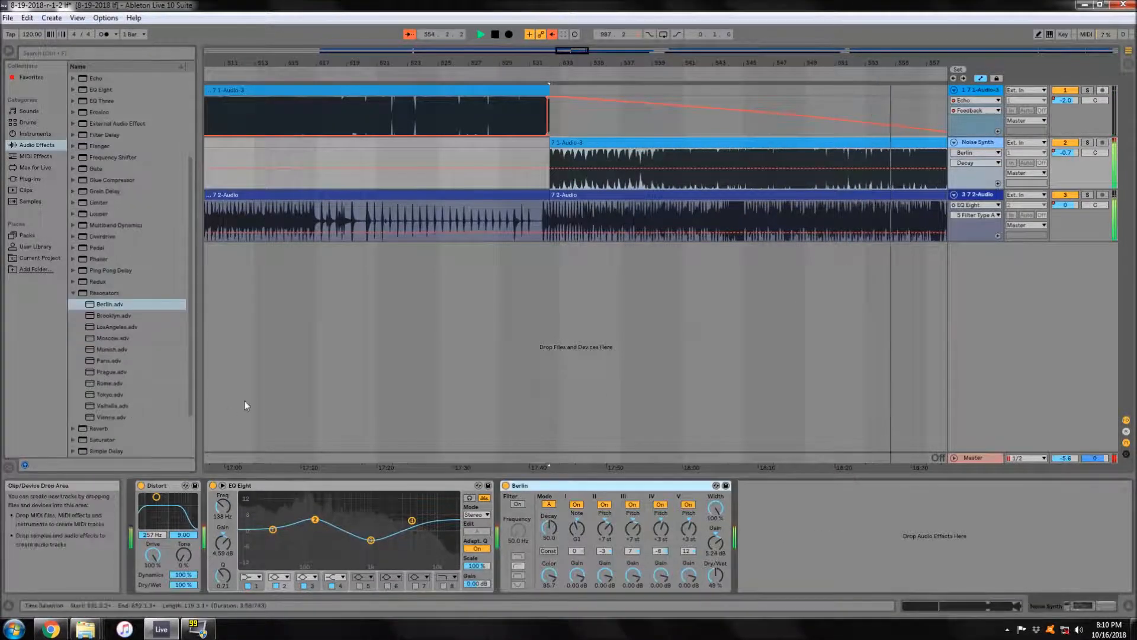
- Reload the Berlin preset on the Noise Synth track, set its decay to 77.0 and toggle the device to compare the sound
click(114, 316)
key(Delete)
drag(110, 304, 593, 537)
click(506, 486)
click(506, 486)
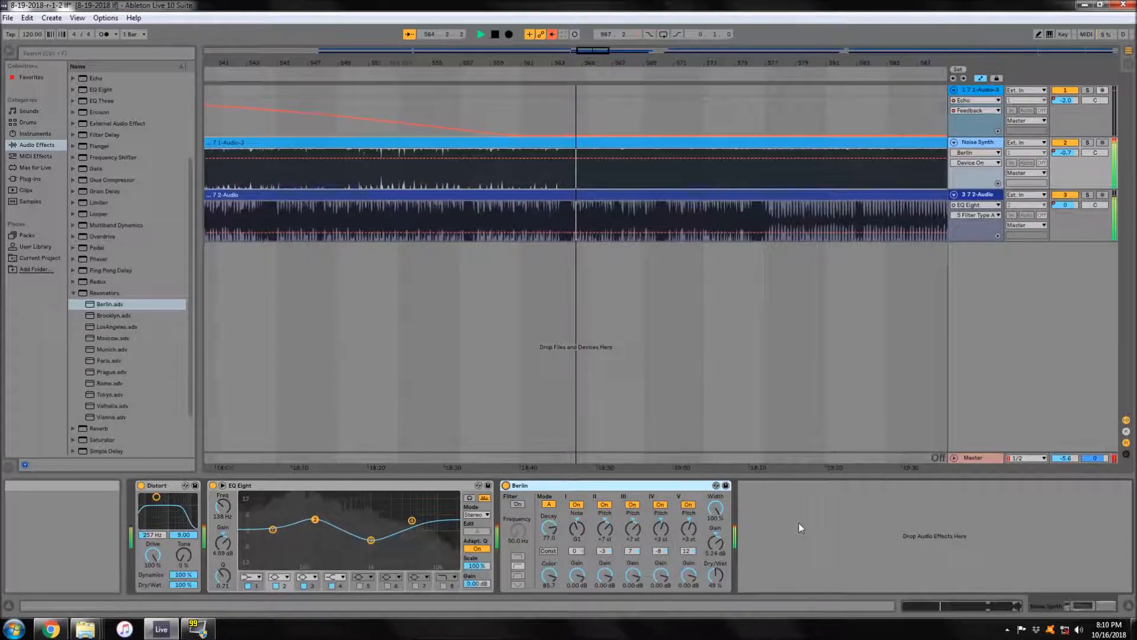
- Lower the Noise Synth volume automation to -3.0 dB and move its EQ Eight band 3 cut to 1.26 kHz with playback running
key(space)
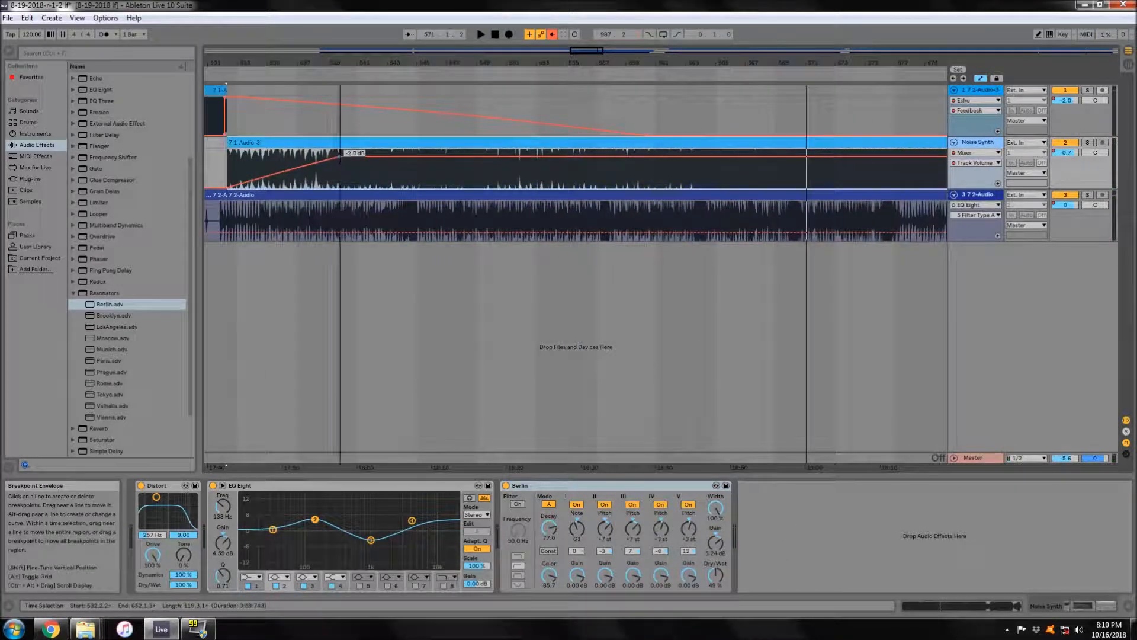
key(space)
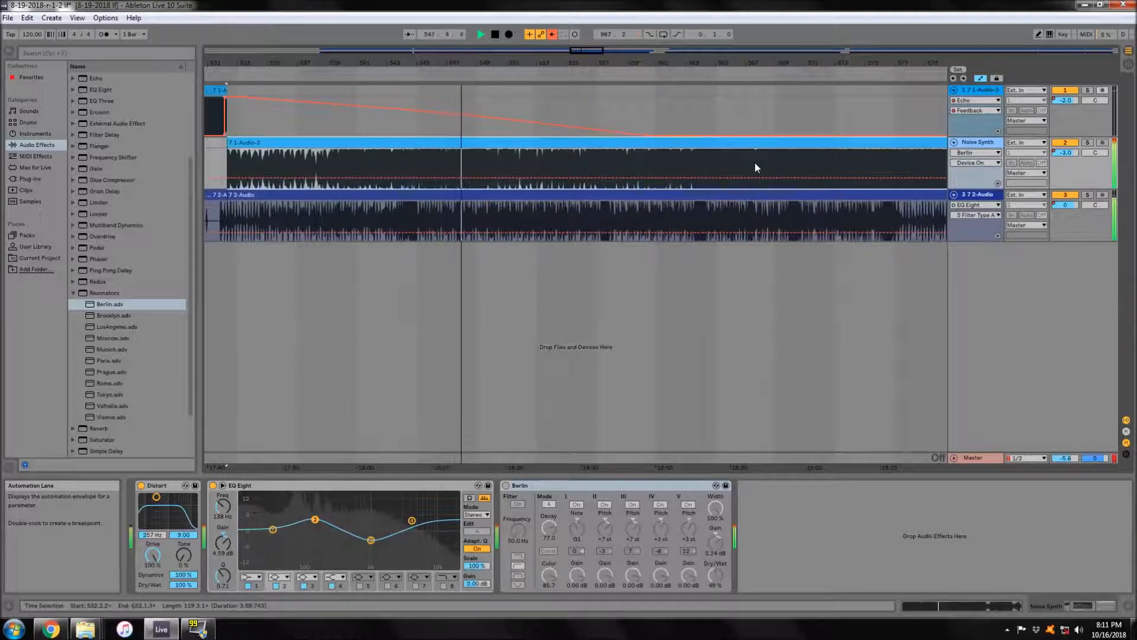
scroll(573, 71, down, 3)
click(574, 71)
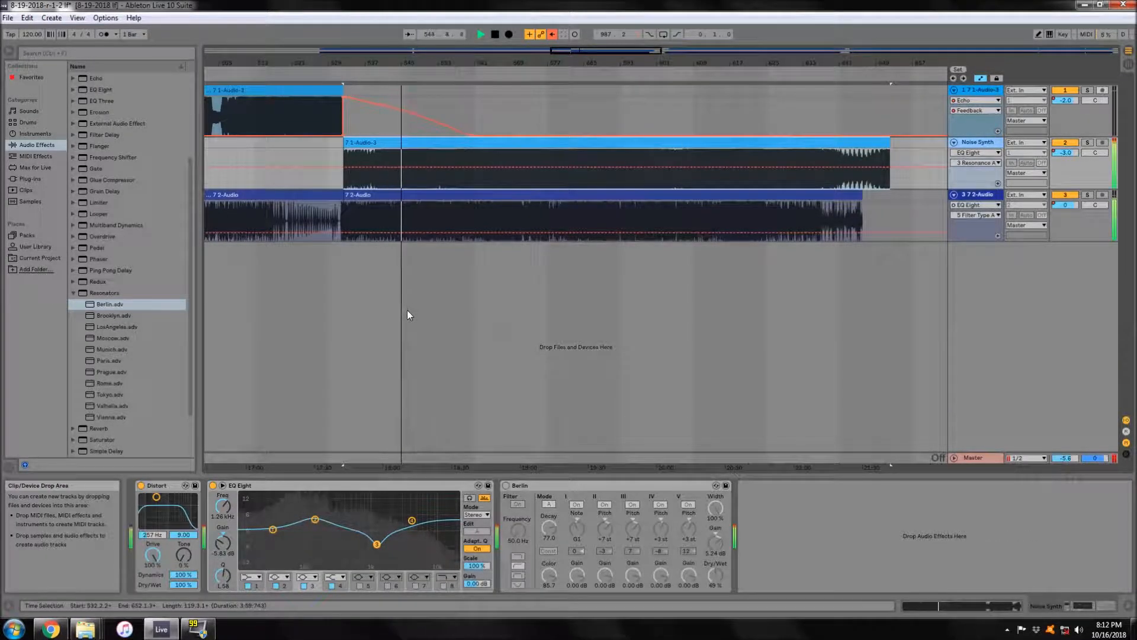
- Check the system volume and compare the playing mix with the Berlin device switched on and off
click(1079, 629)
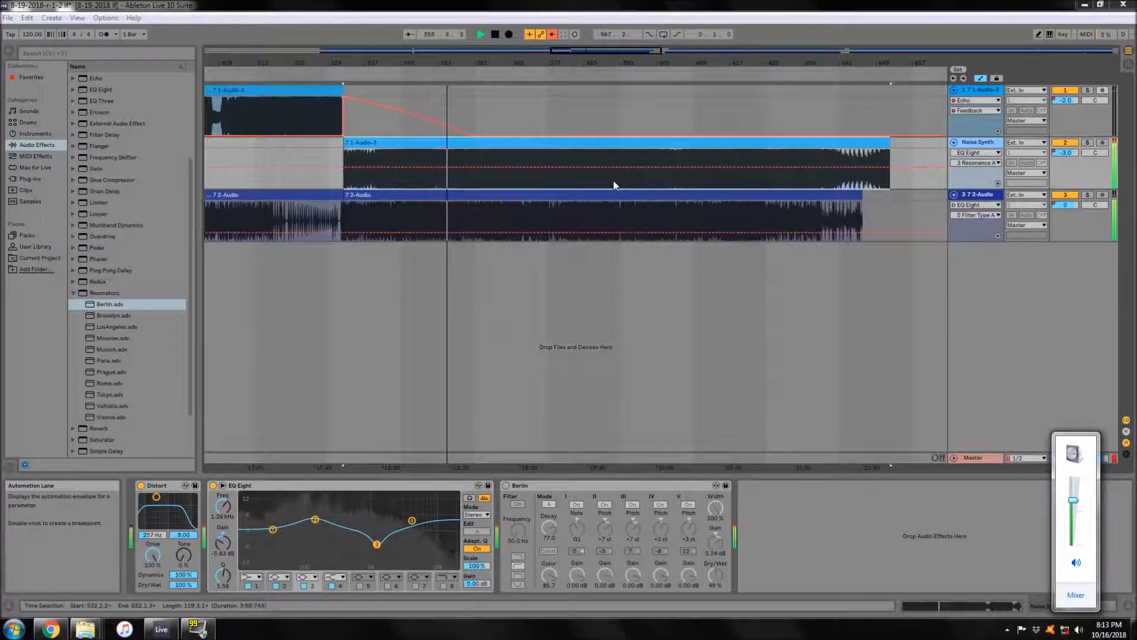
click(505, 485)
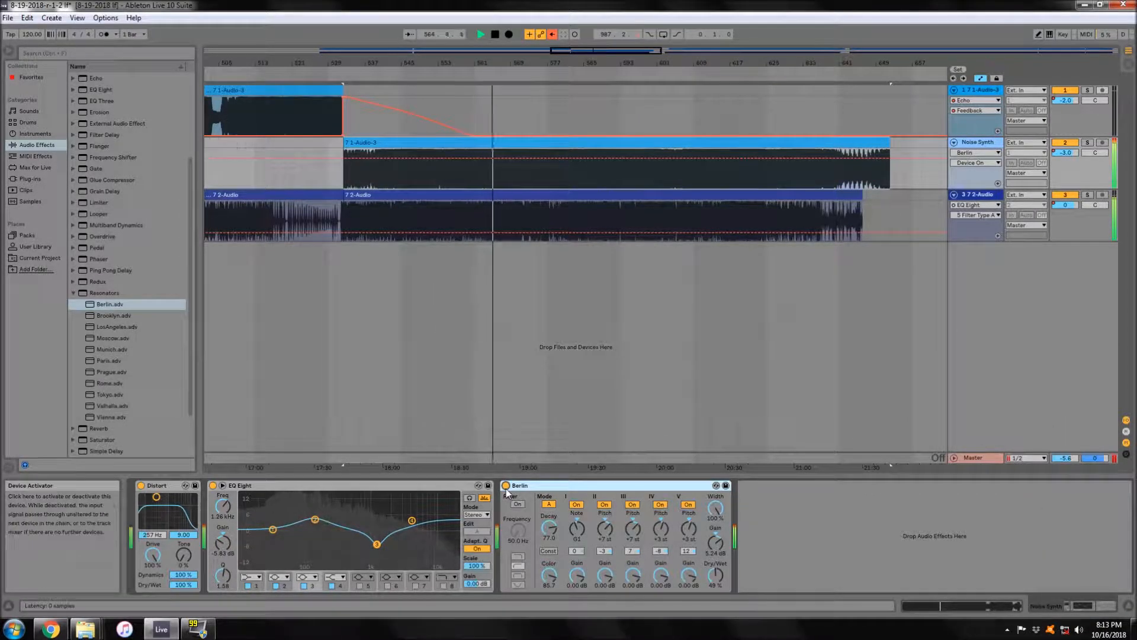
click(506, 489)
click(506, 486)
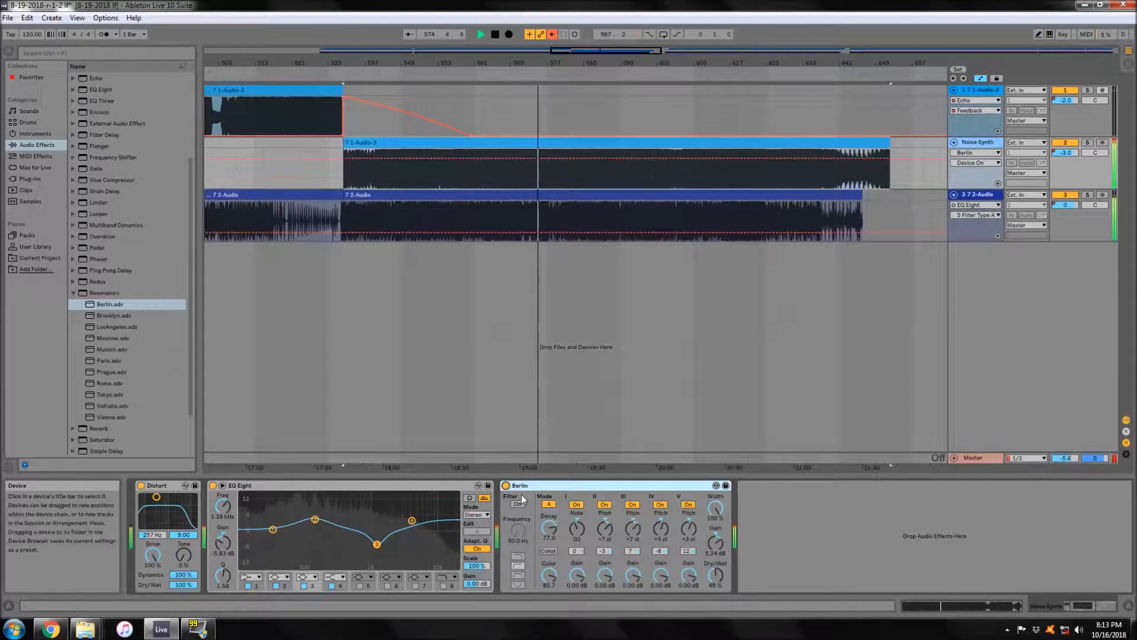
click(506, 486)
- Record on/off automation for the Berlin device on the Noise Synth track from bar 532 to about bar 632
key(F9)
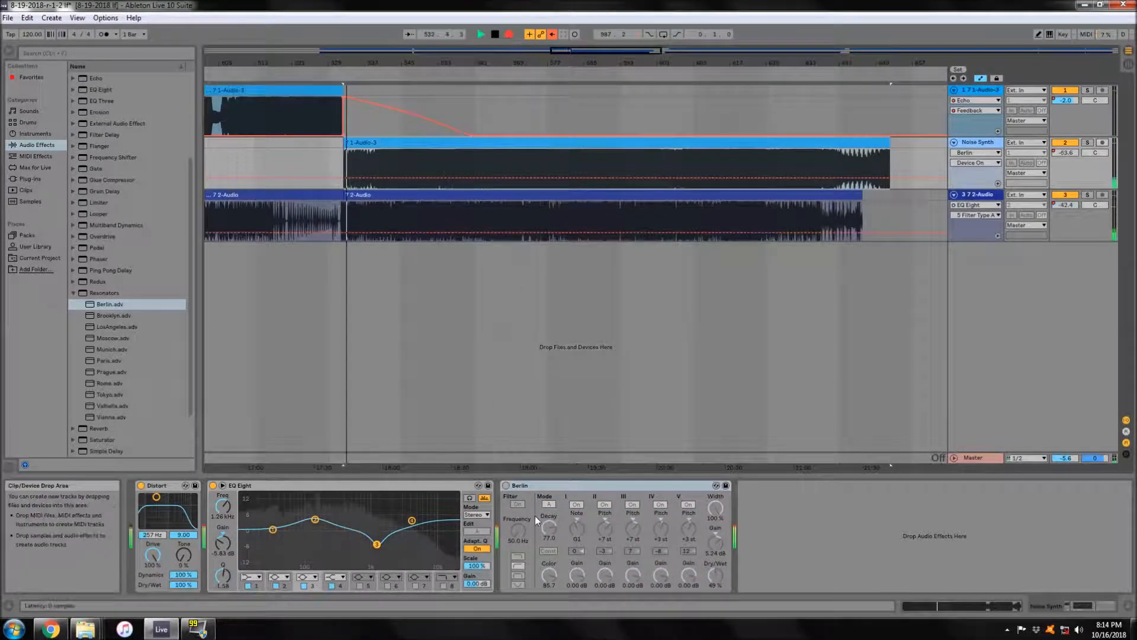
click(506, 486)
click(507, 487)
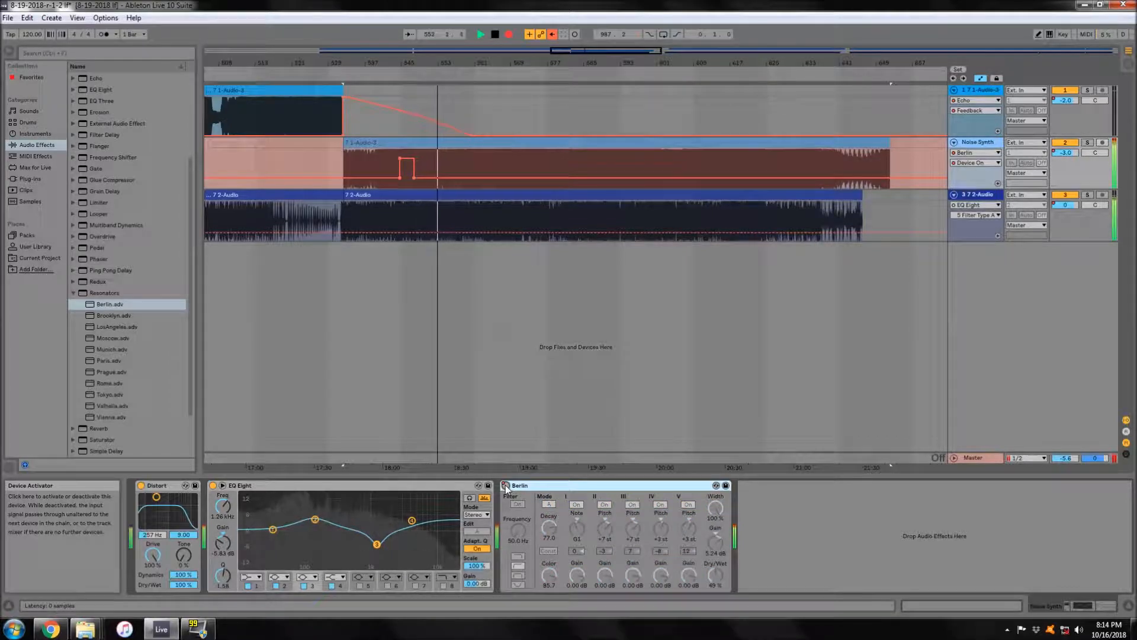
click(506, 486)
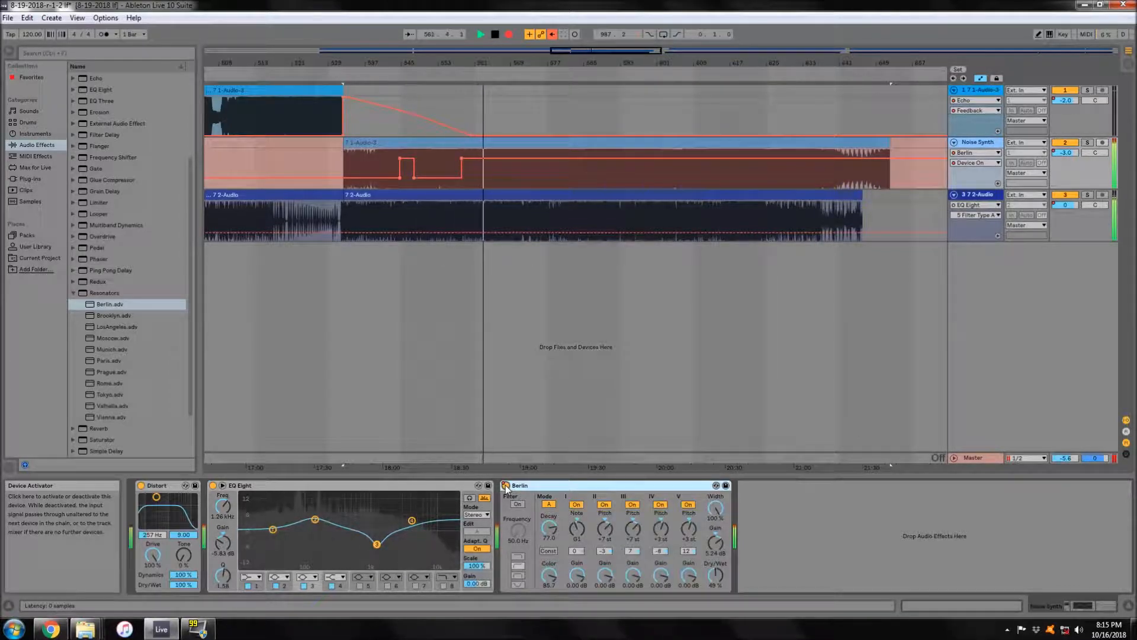
click(506, 486)
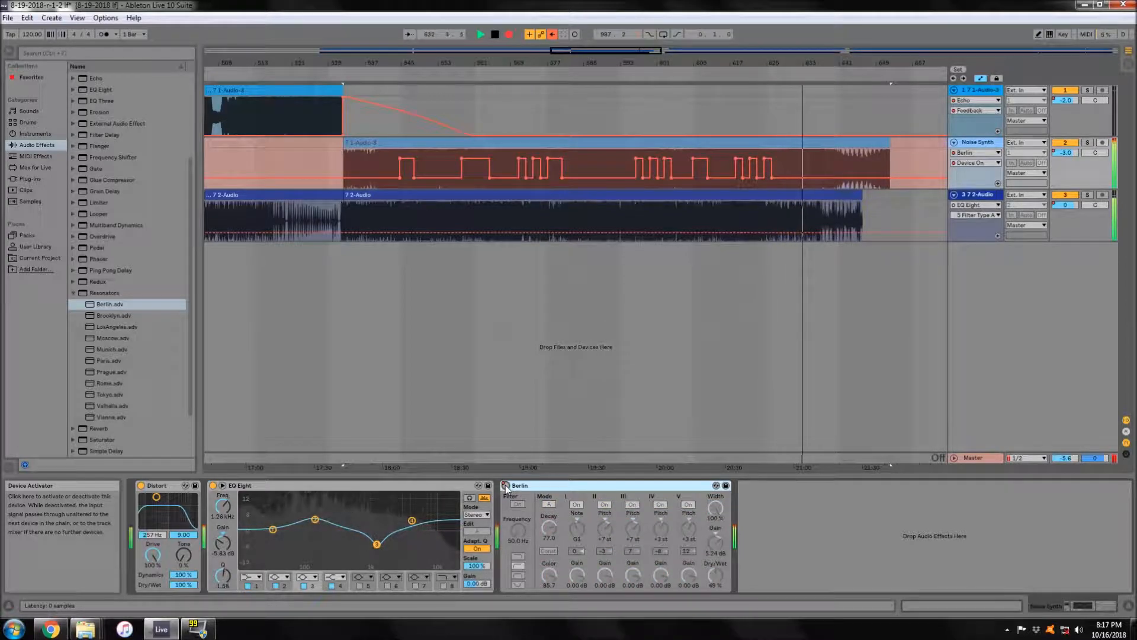
- Record a raise of the Noise Synth EQ Eight's band 3 to about 2 dB near bar 641, and stop recording
drag(377, 544, 380, 529)
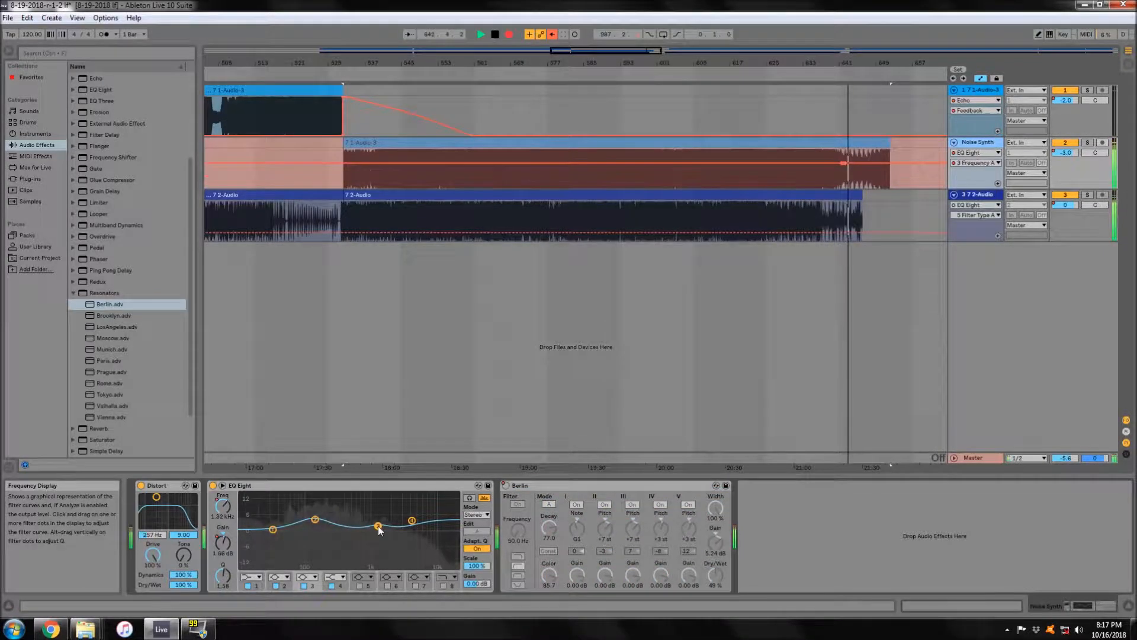
click(496, 35)
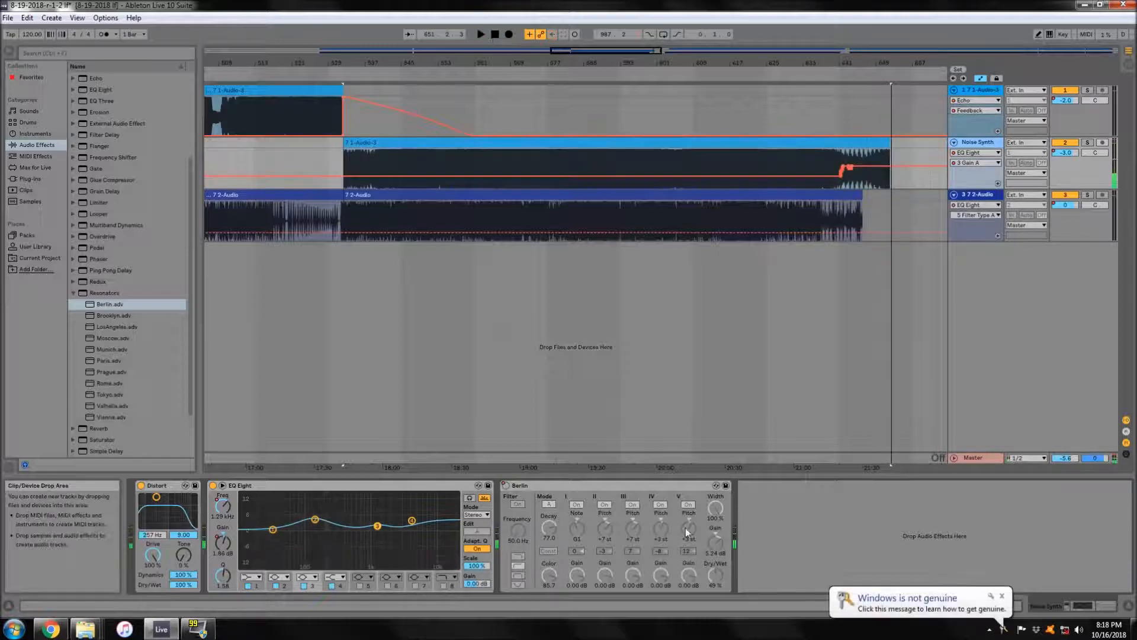
- Open the Berlin device's on/off envelope in extra Noise Synth automation lanes, and close the extra lanes again
right_click(506, 485)
click(536, 501)
right_click(505, 486)
click(536, 501)
right_click(505, 486)
click(532, 502)
right_click(507, 486)
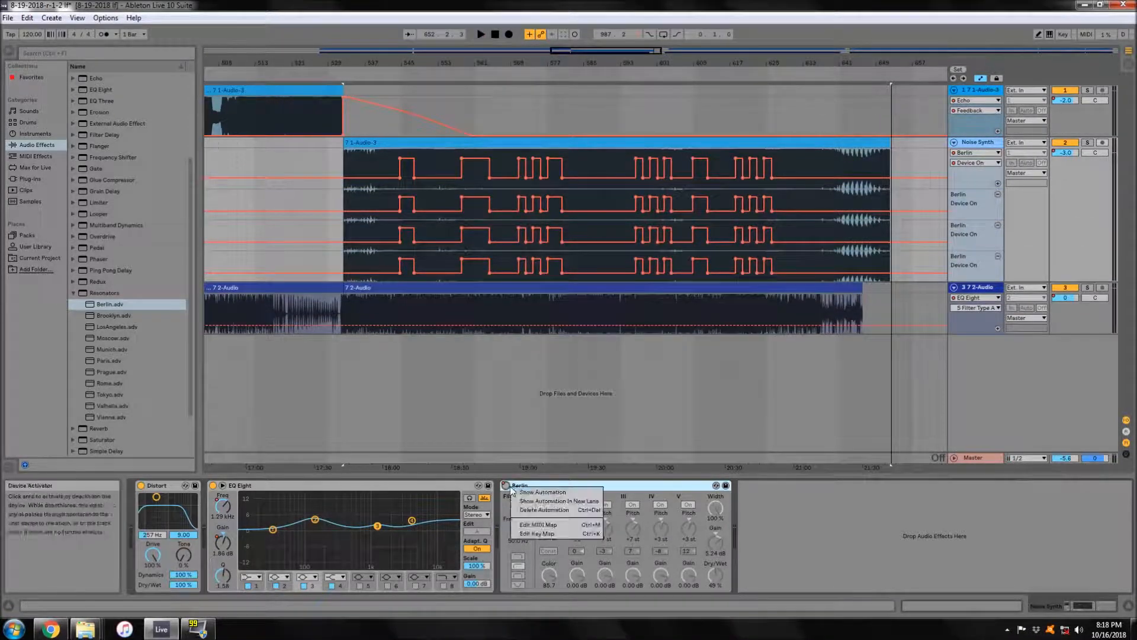
click(669, 380)
click(998, 195)
click(999, 194)
click(999, 194)
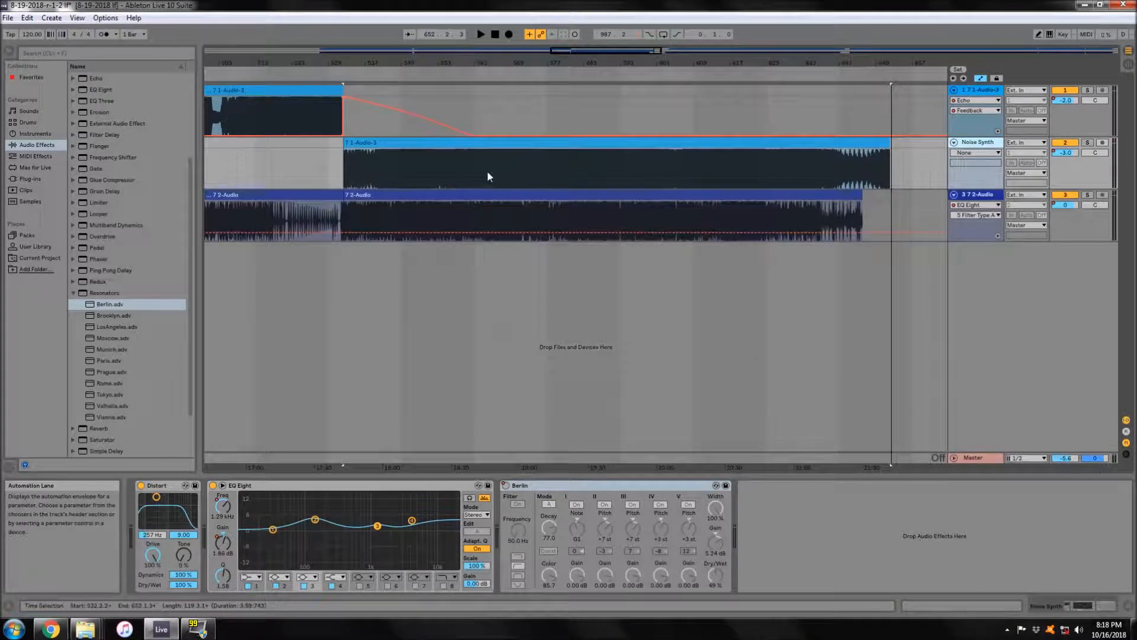
- Display the Berlin Device On envelope on the Noise Synth track and compare it with the Mixer envelope during playback
click(974, 153)
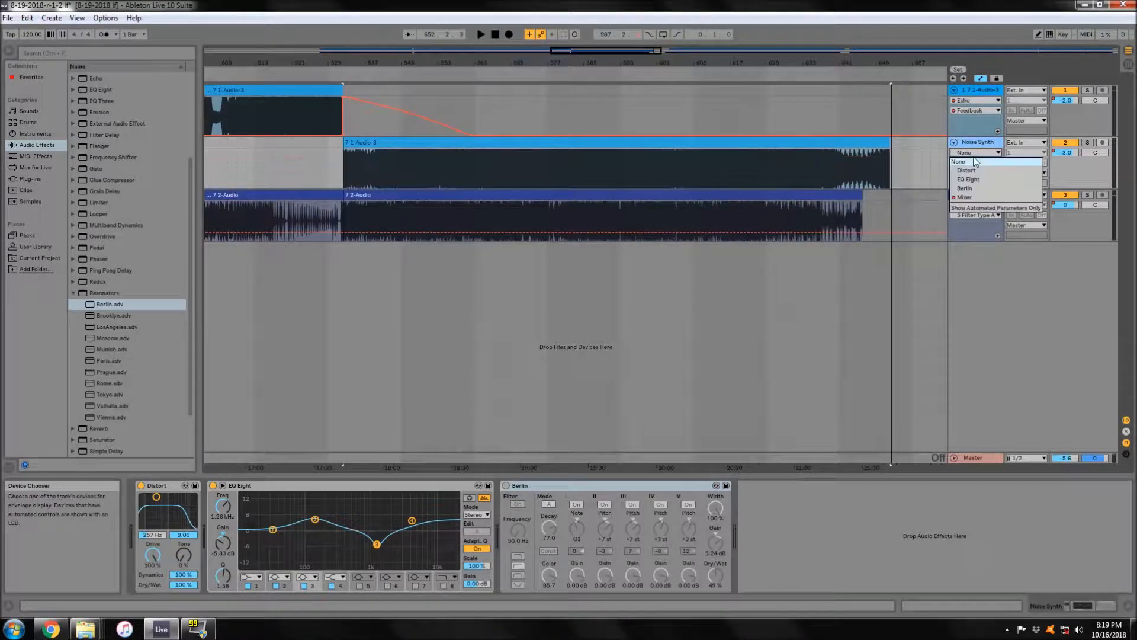
click(972, 154)
click(968, 168)
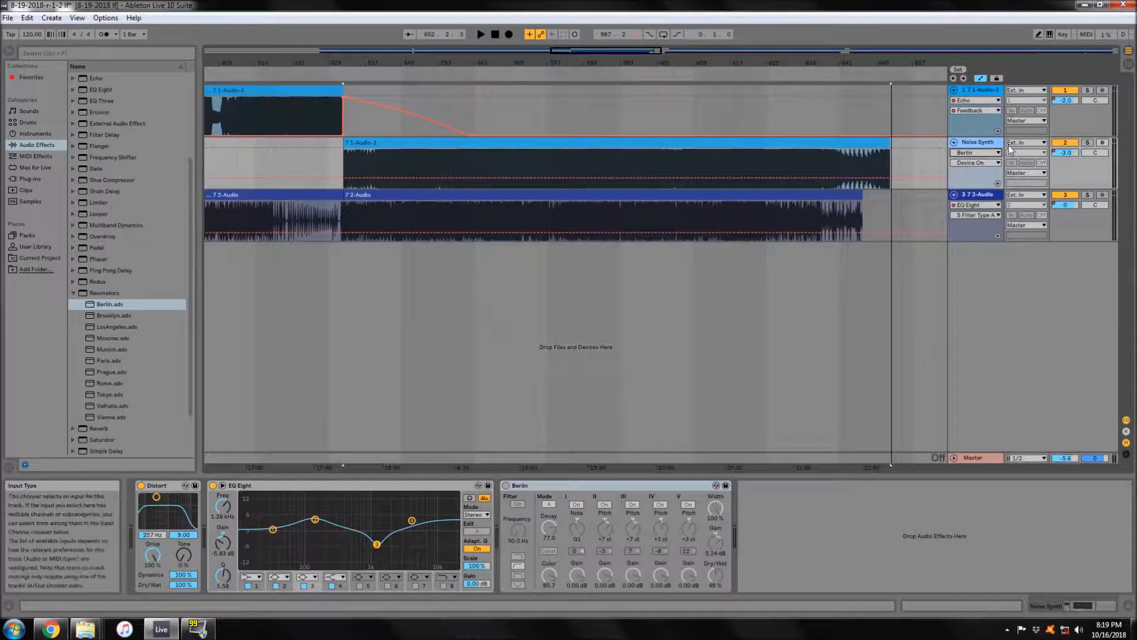
key(space)
click(975, 153)
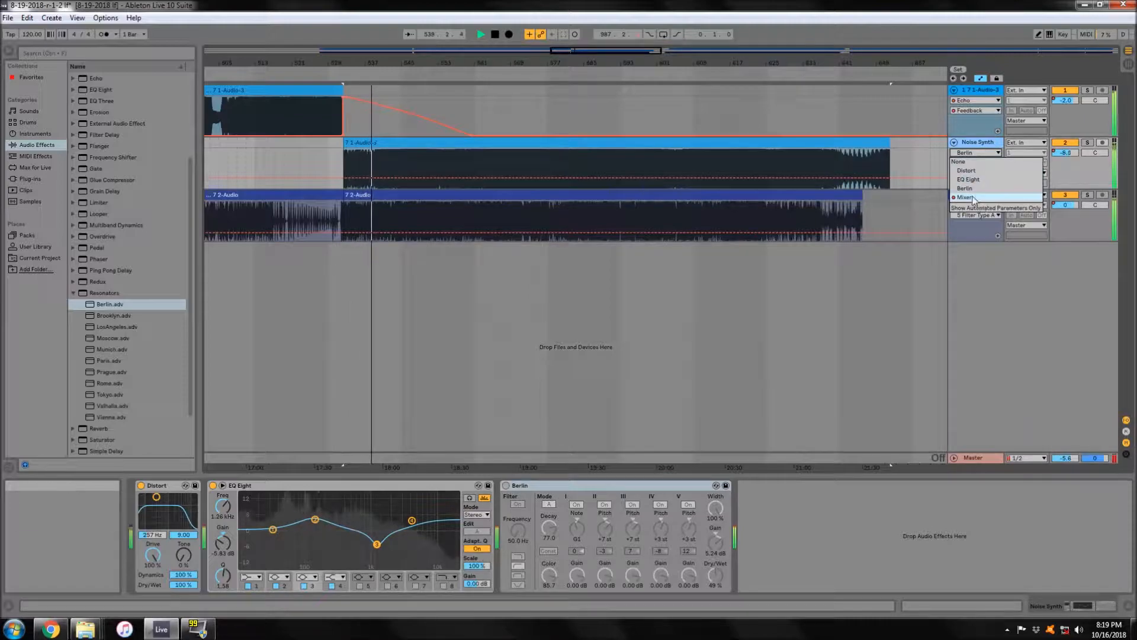
click(973, 195)
click(980, 163)
click(977, 190)
- Try switching the Berlin device on and off during playback, stop, and undo the on/off changes
click(506, 486)
click(506, 486)
click(506, 486)
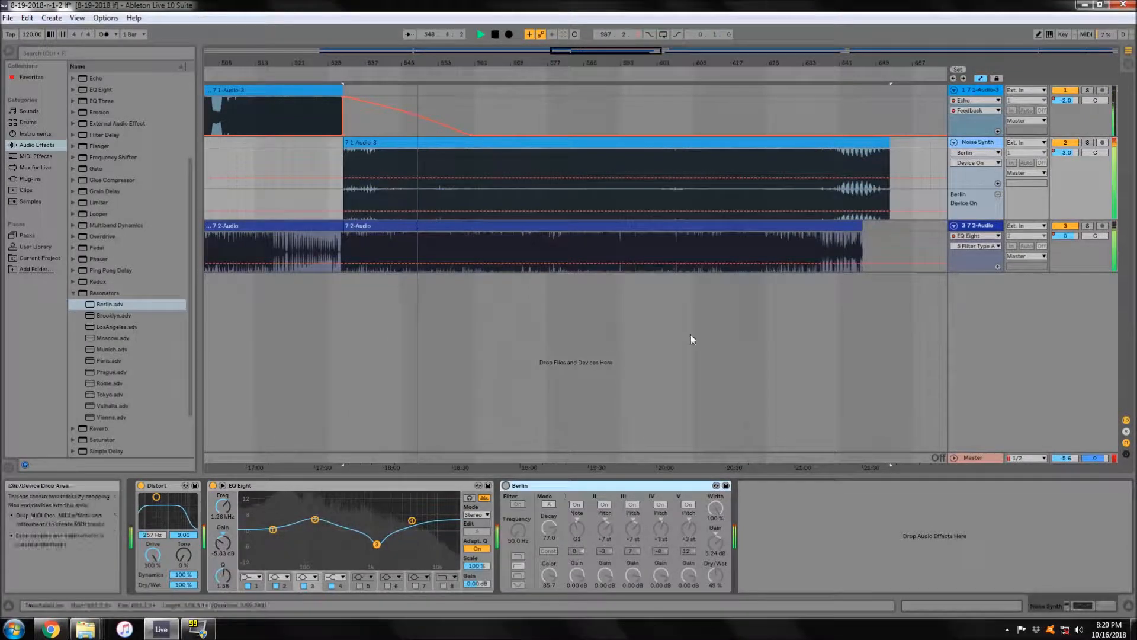
key(ctrl+z)
click(27, 17)
click(495, 35)
click(28, 17)
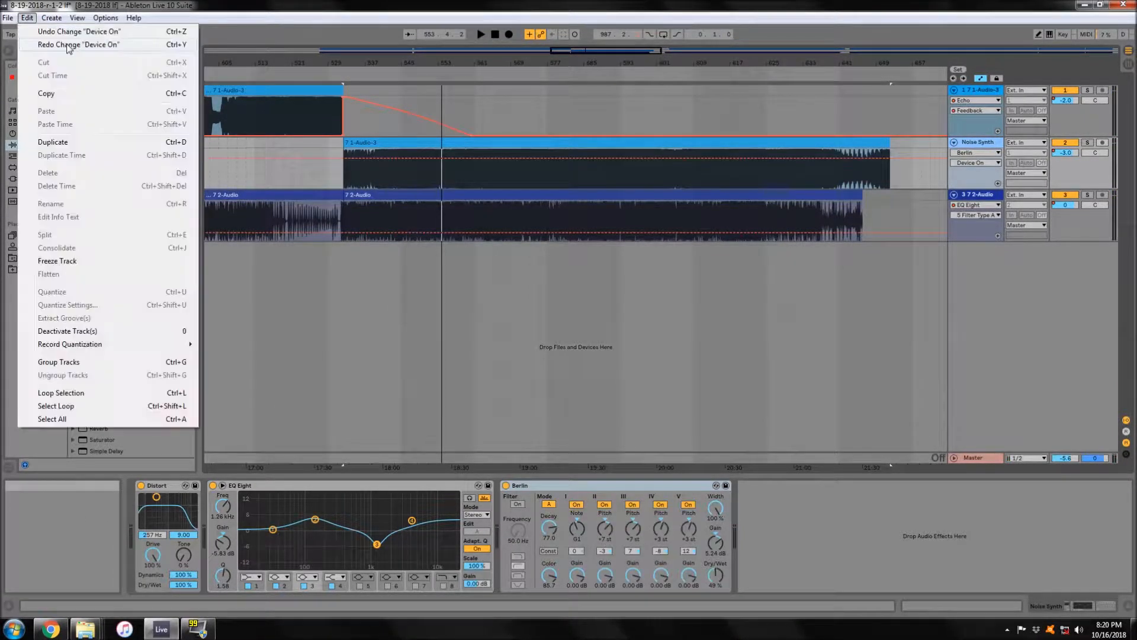
click(68, 32)
- Display the Mixer Track Volume envelope on the Noise Synth track
click(981, 163)
click(980, 153)
click(975, 185)
click(981, 153)
click(974, 174)
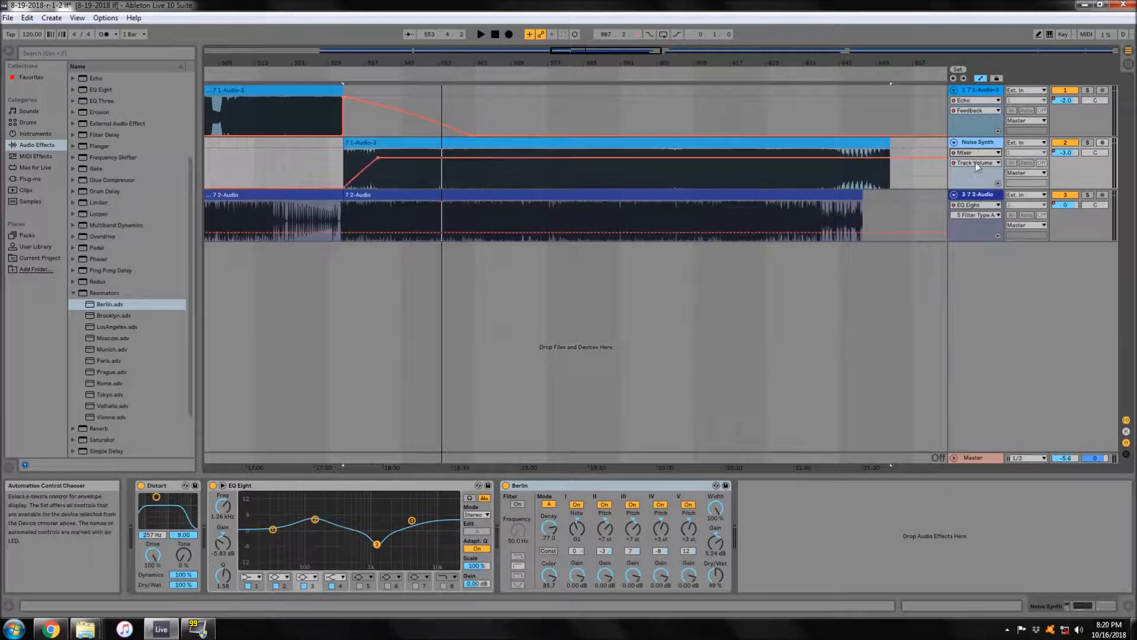
- Solo the Noise Synth track, listen from about bar 540 with Berlin switched off, and review its Mixer volume envelope
click(378, 76)
click(1088, 143)
click(506, 486)
key(space)
click(976, 153)
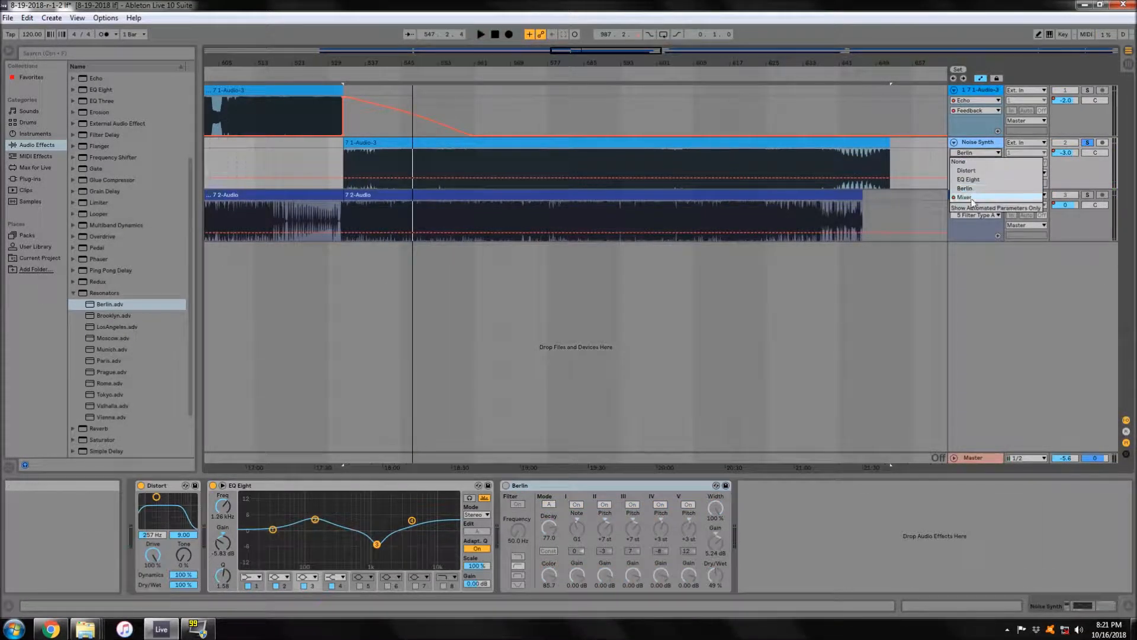
click(974, 196)
click(342, 178)
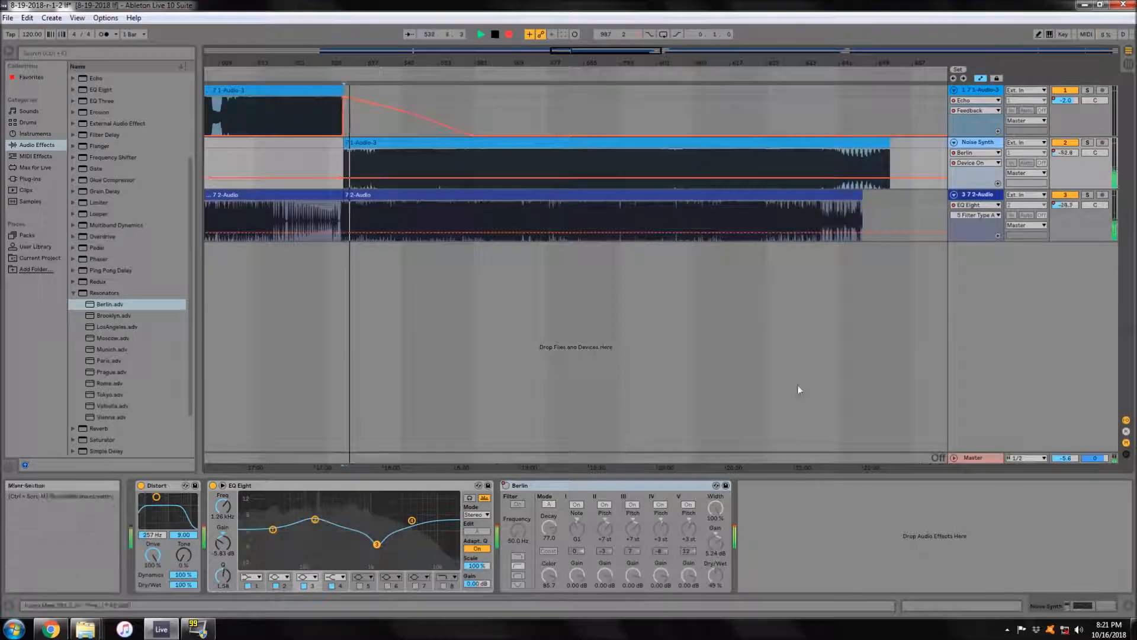
- Try to record on/off automation for the Berlin device on the Noise Synth track from about bar 532
click(506, 486)
click(506, 486)
click(509, 35)
click(388, 76)
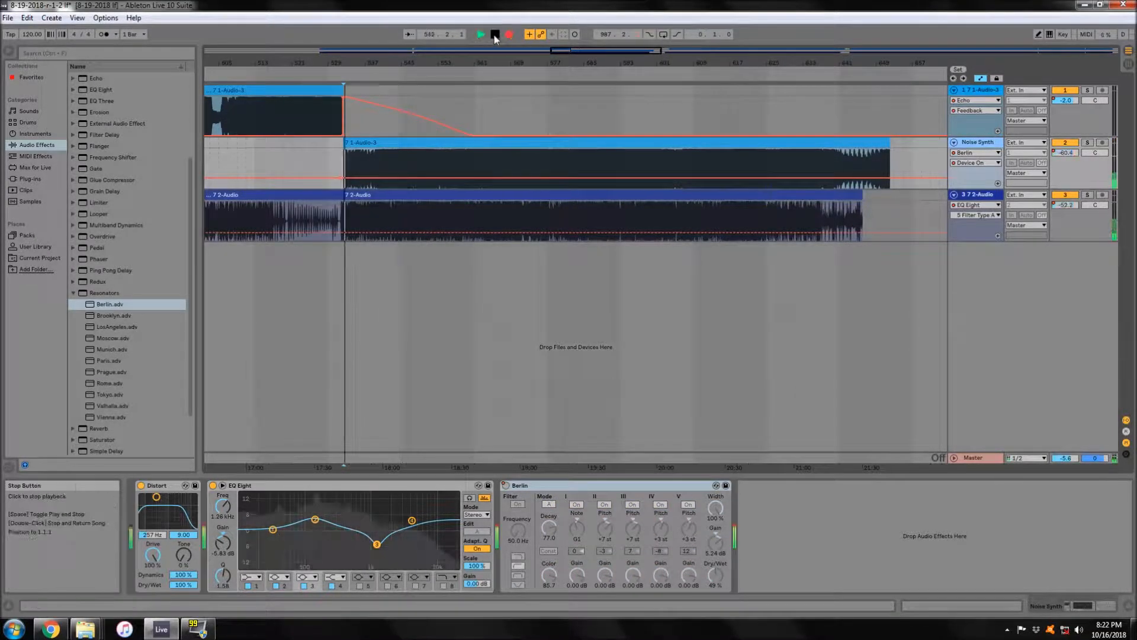
key(space)
key(space)
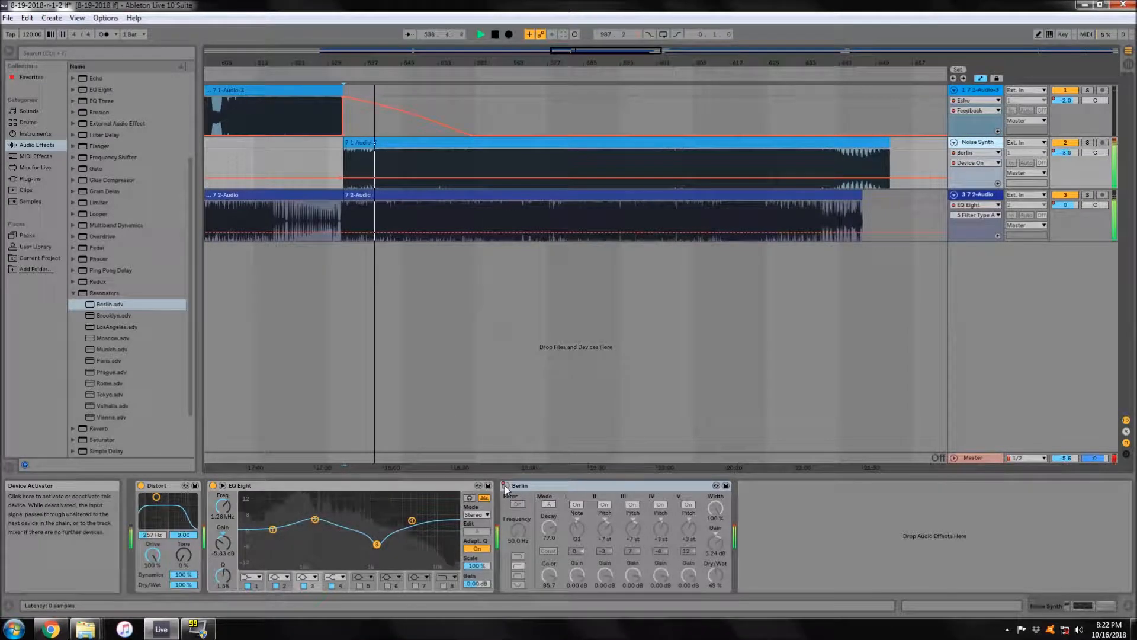
- Switch Berlin manually during playback and stop near bar 544 to locate the point for turning it on
click(506, 485)
drag(403, 63, 403, 207)
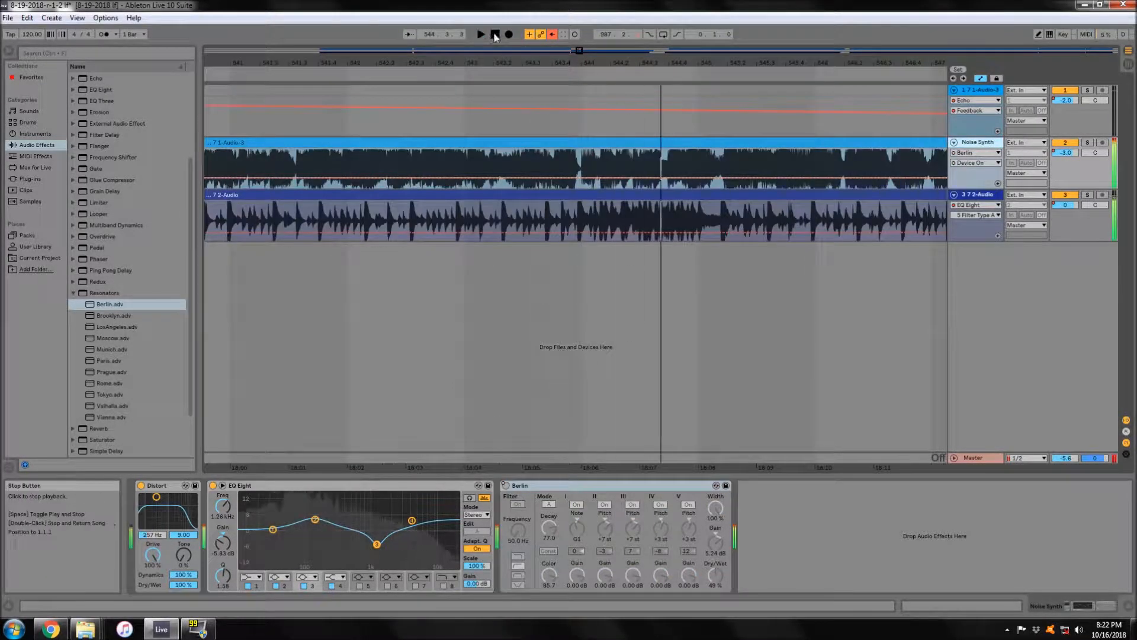
click(496, 34)
click(617, 111)
key(space)
click(495, 34)
- Add a switch-on point at bar 545 to Noise Synth's Berlin on/off envelope, re-enable automation, and play the change
drag(661, 63, 661, 148)
click(661, 218)
right_click(592, 486)
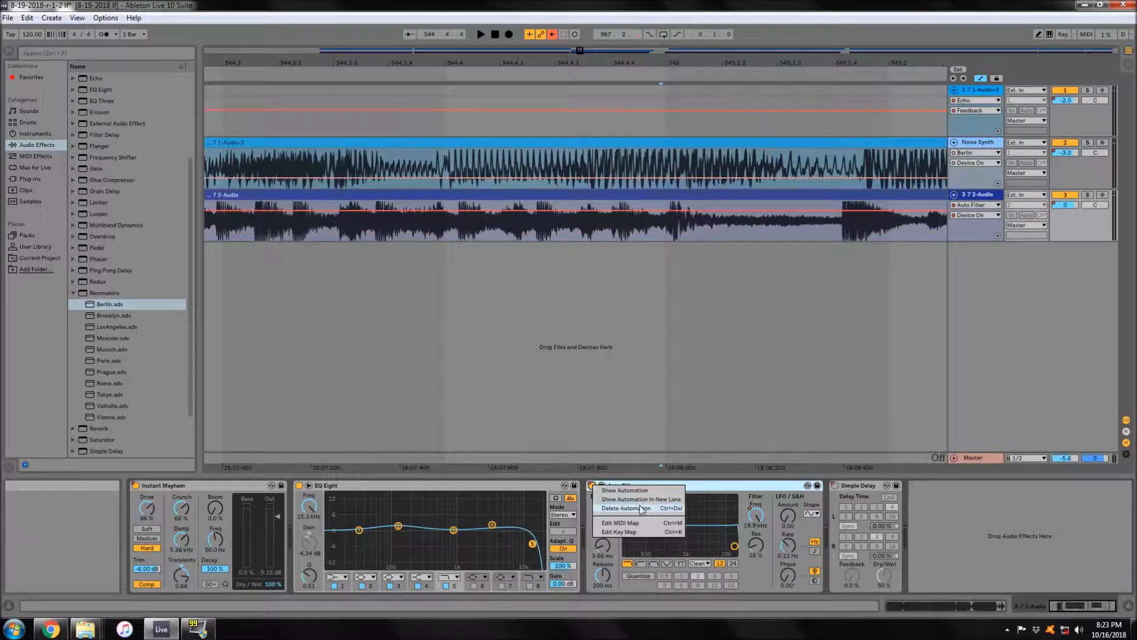
click(674, 120)
click(668, 183)
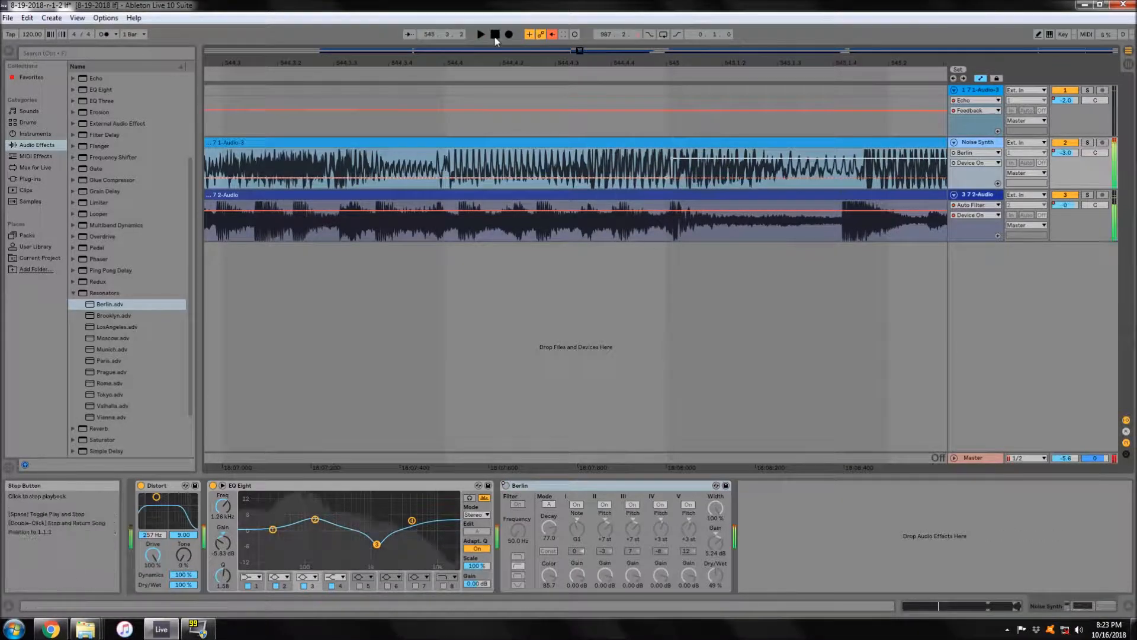
click(552, 35)
click(604, 72)
scroll(626, 163, down, 10)
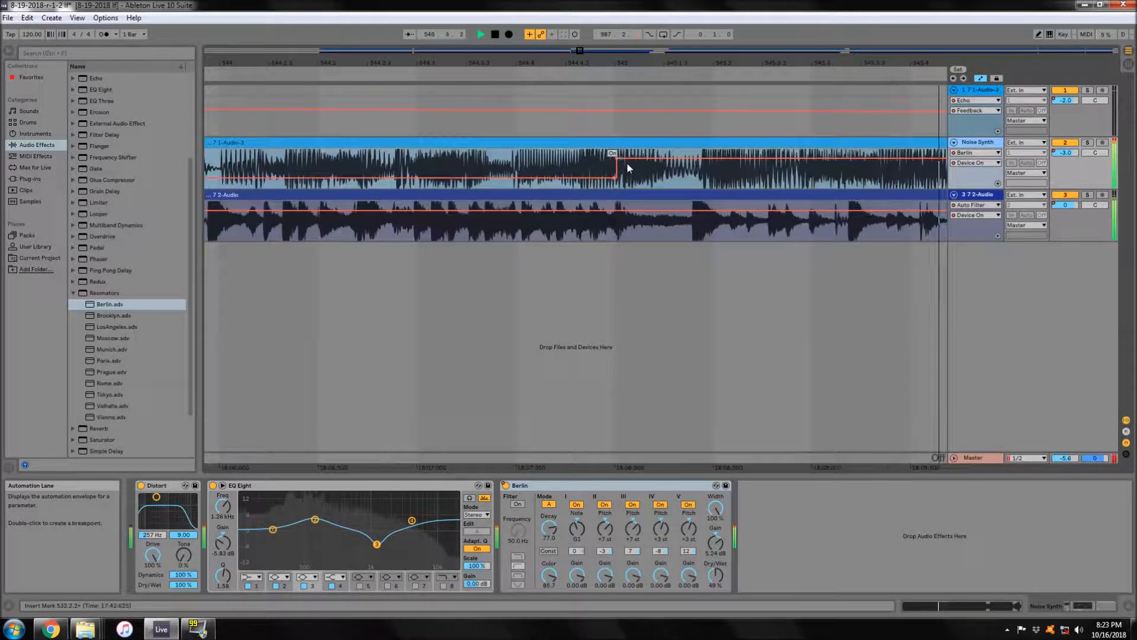
- Record alternating on/off automation for the Berlin device between about bars 545 and 553
click(495, 34)
click(508, 34)
click(637, 73)
scroll(628, 169, right, 1)
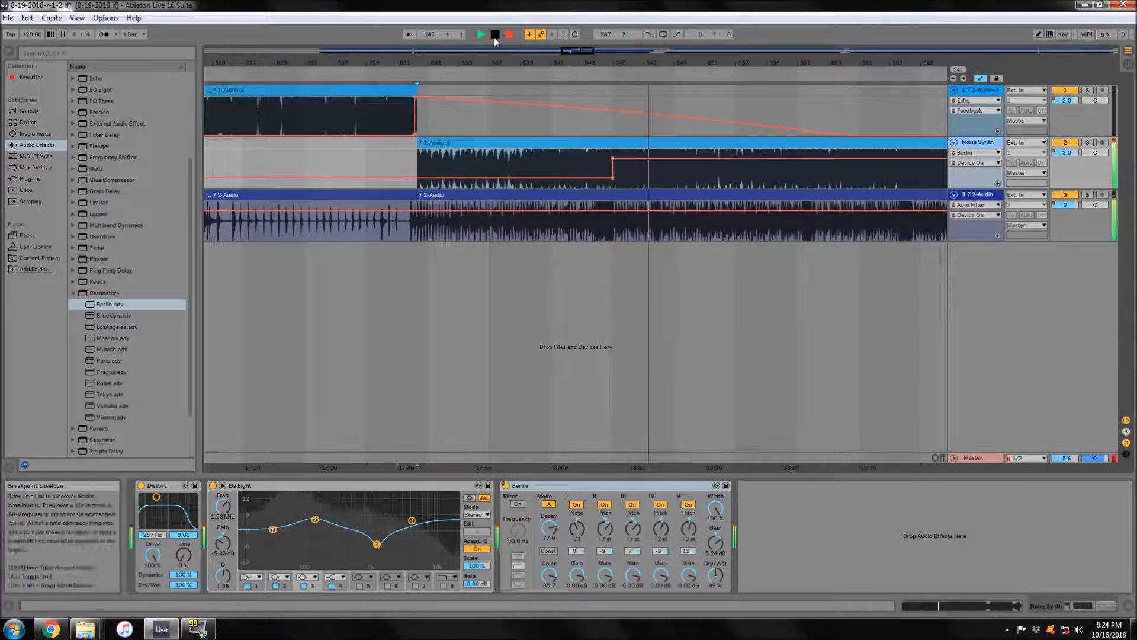
click(506, 487)
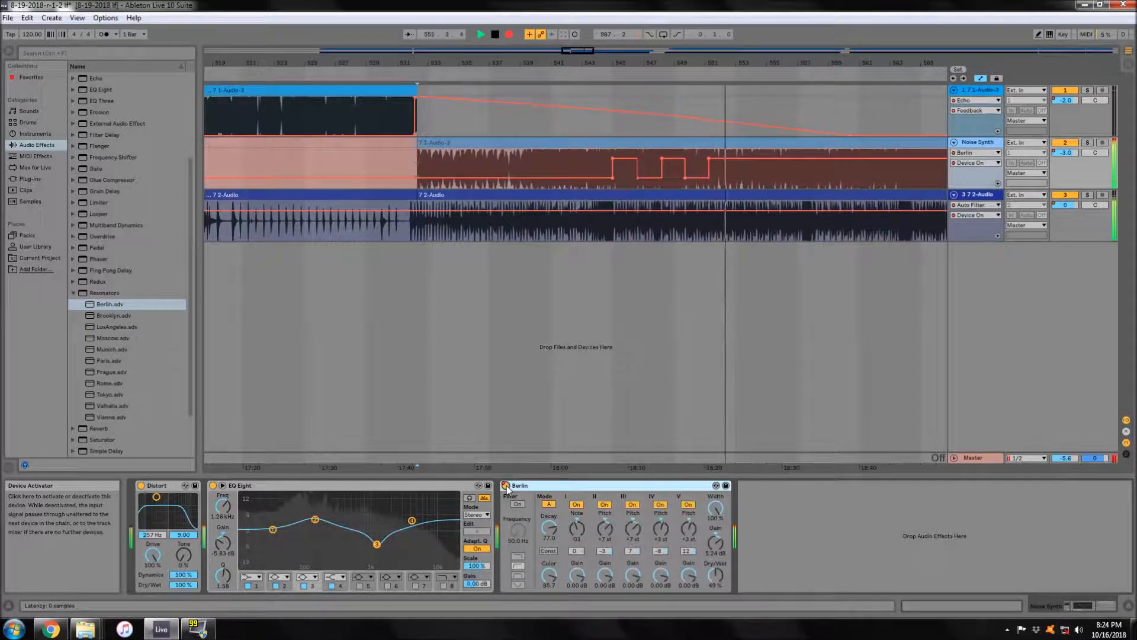
click(506, 486)
- Turn on Follow, re-enable automation, and record Berlin switching on at about bar 558 and off at about bar 564
click(409, 34)
click(509, 34)
click(502, 73)
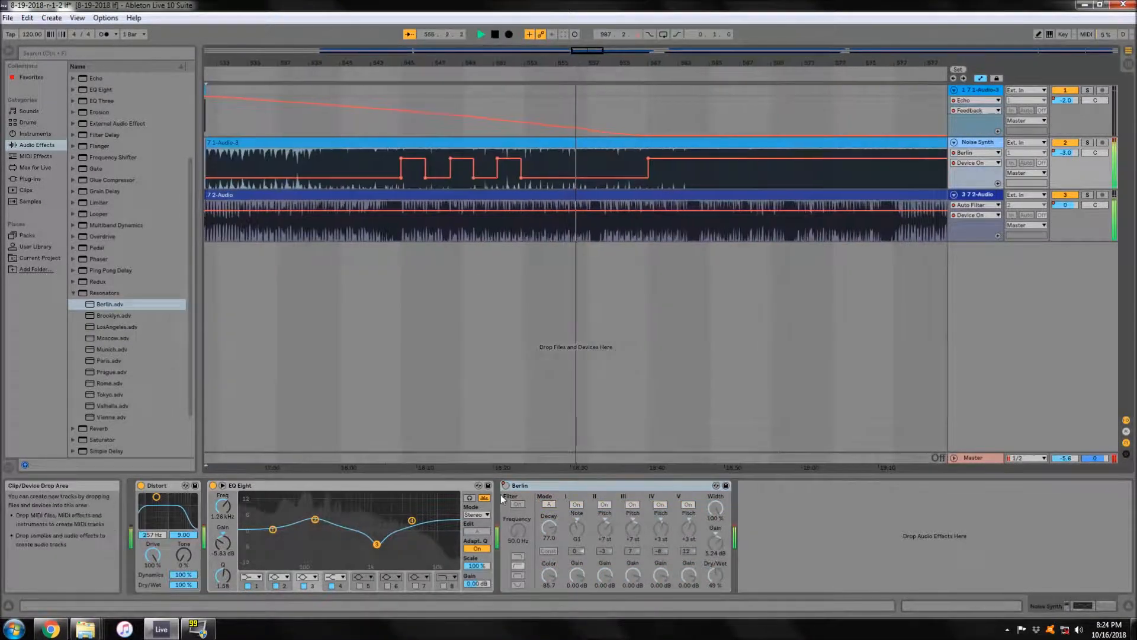
click(506, 486)
click(552, 34)
click(509, 34)
click(501, 74)
click(506, 485)
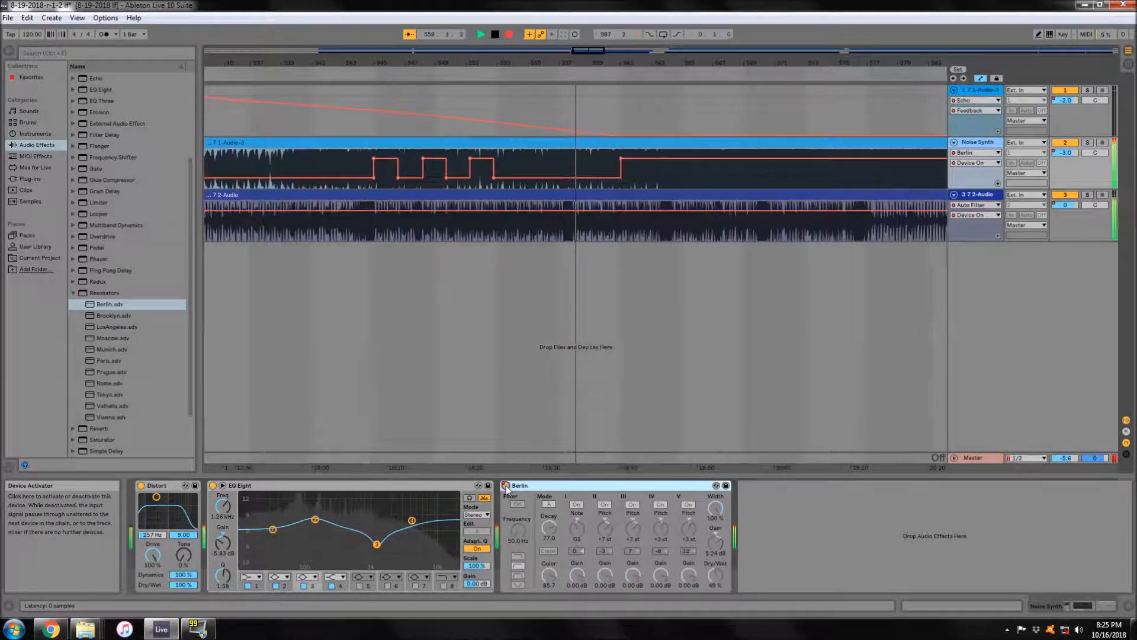
click(506, 486)
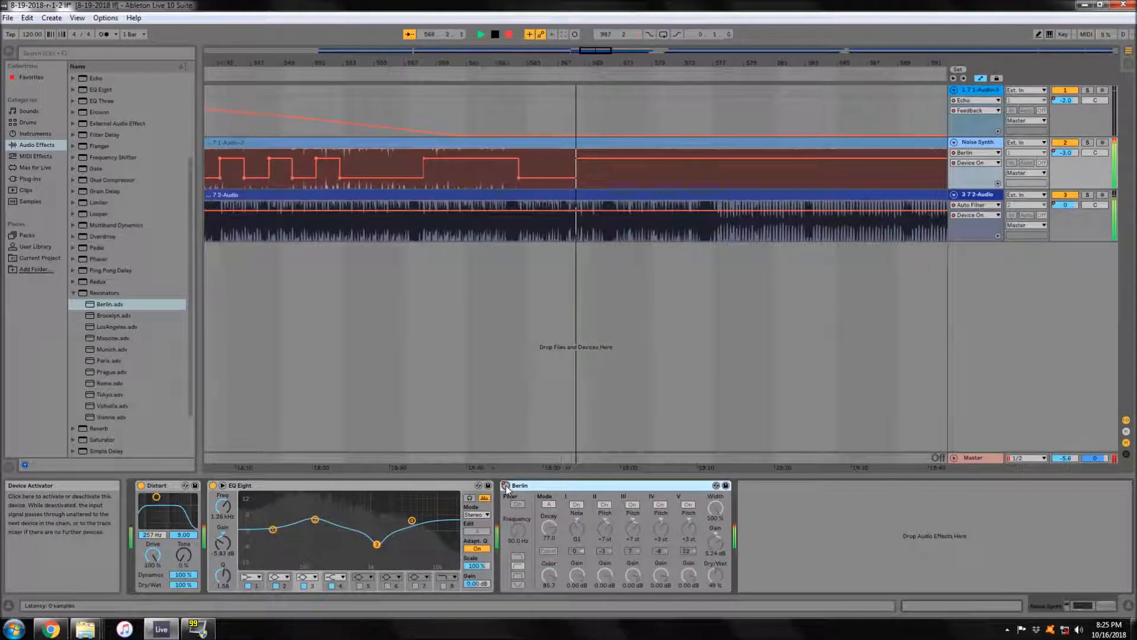
- Continue recording Berlin on/off automation on the Noise Synth track from about bar 570 to bar 618
click(506, 485)
click(506, 486)
click(506, 486)
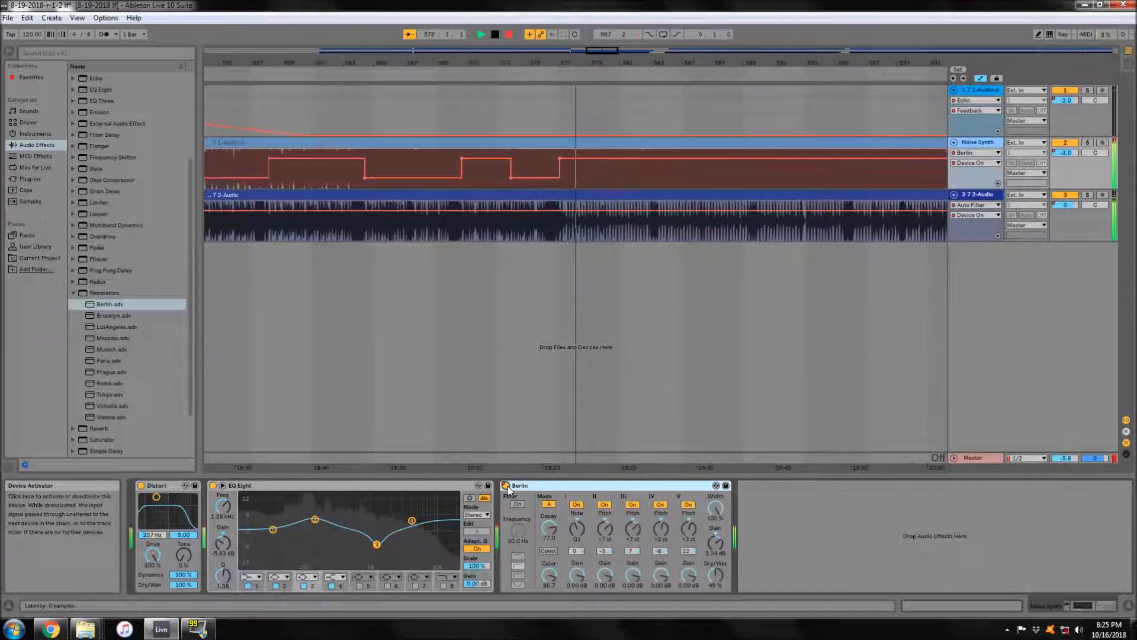
click(506, 486)
click(506, 486)
click(506, 485)
click(505, 486)
click(506, 486)
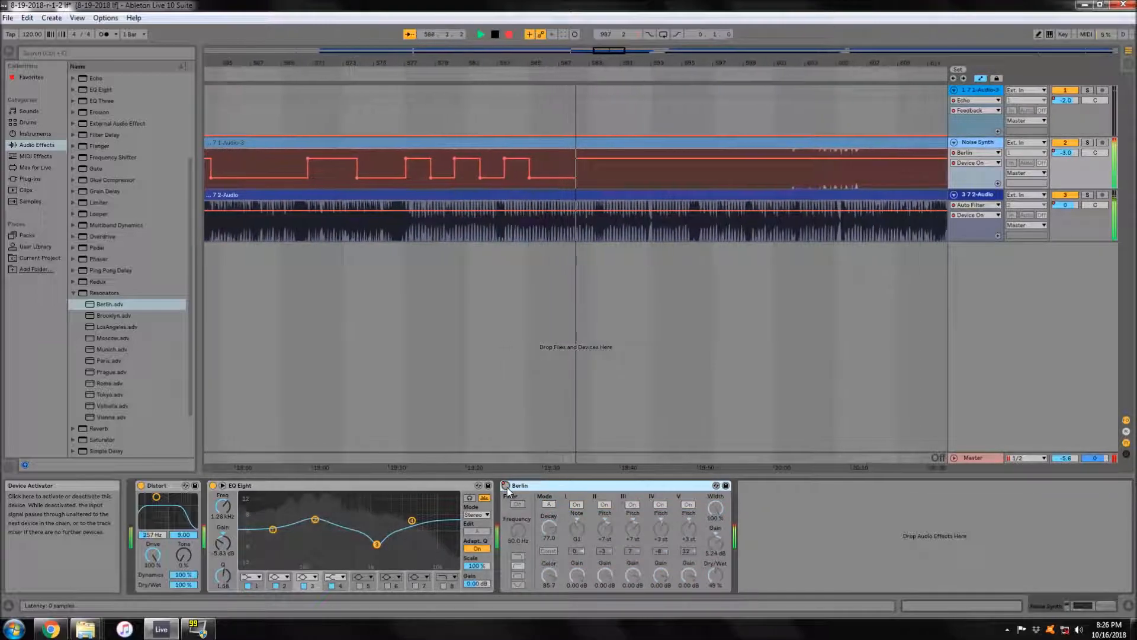
click(506, 486)
click(506, 486)
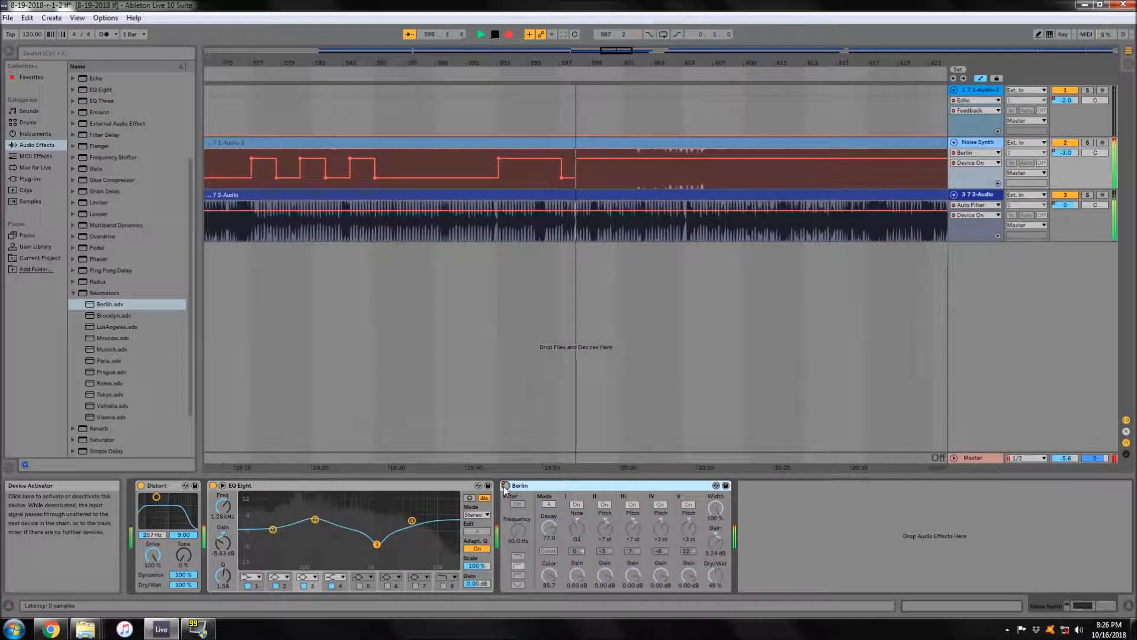
click(506, 486)
click(506, 486)
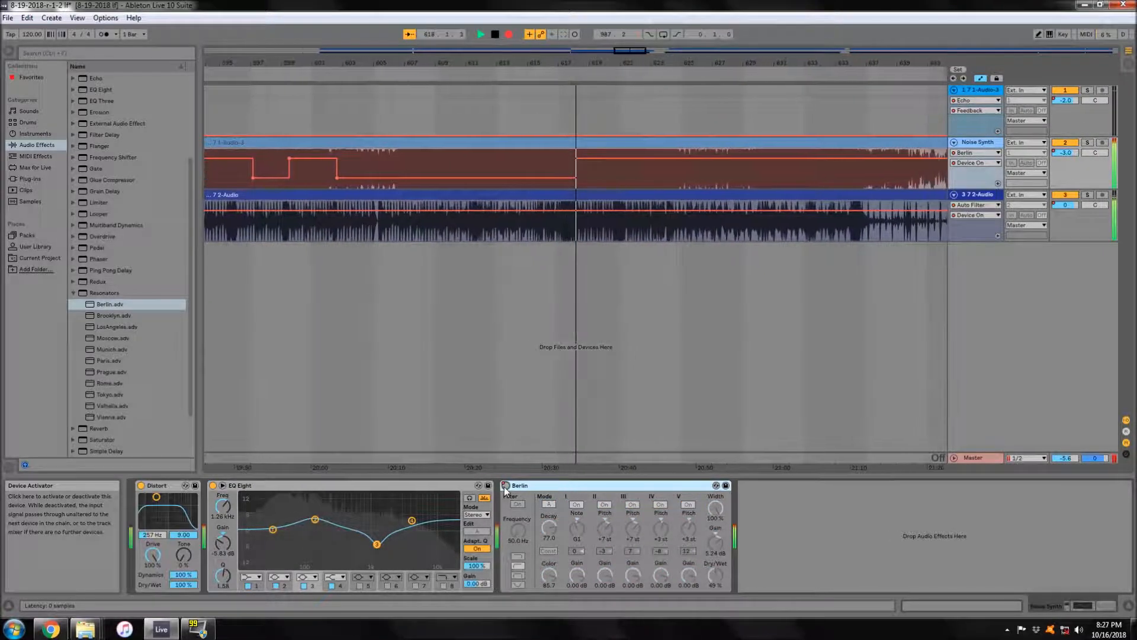
click(506, 485)
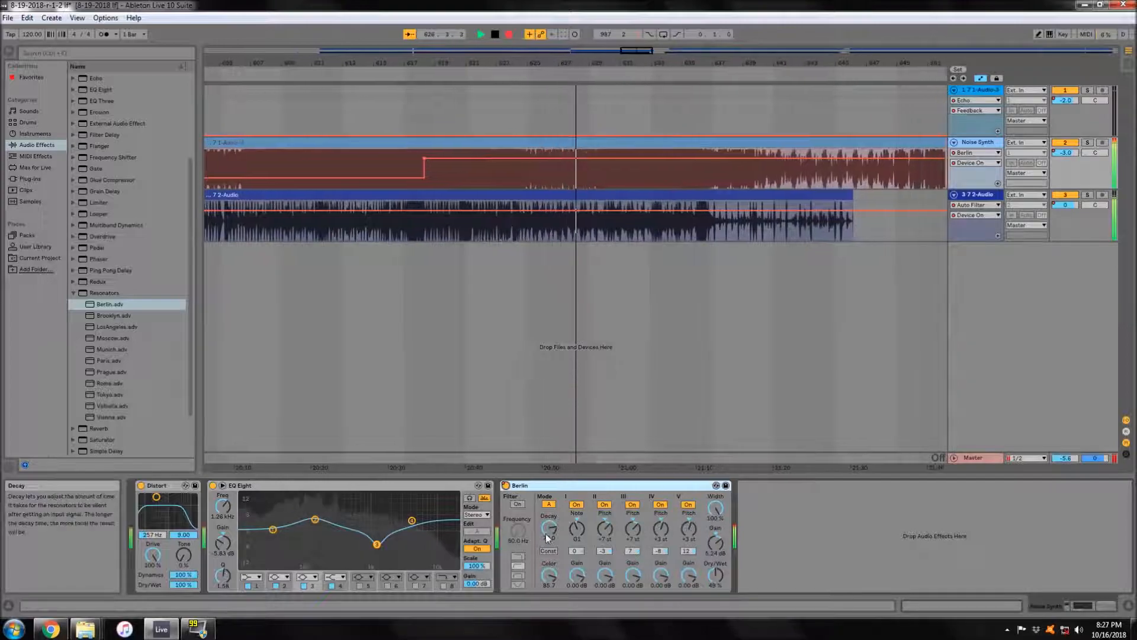
- Record Berlin's Decay down to 0.00 and EQ Eight band 3 up to about 3 dB near bar 645, and stop recording
drag(547, 537, 547, 590)
drag(376, 544, 378, 522)
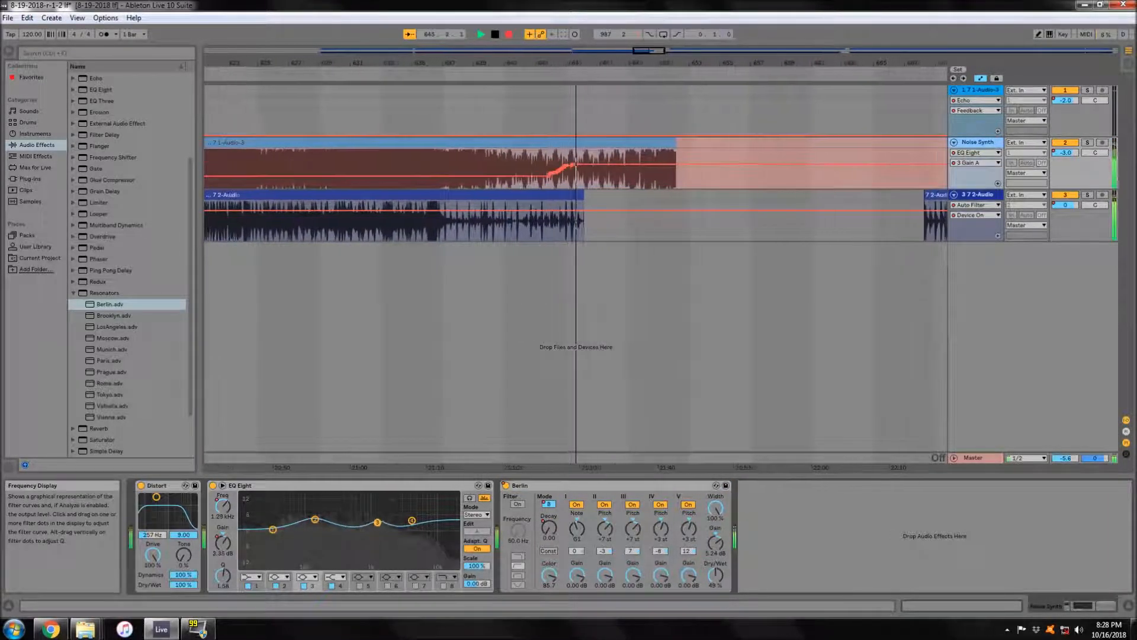
click(496, 36)
- Display the recorded Berlin on/off envelope on the Noise Synth track and play its opening section to check it
scroll(462, 231, down, 5)
click(506, 486)
scroll(423, 178, up, 5)
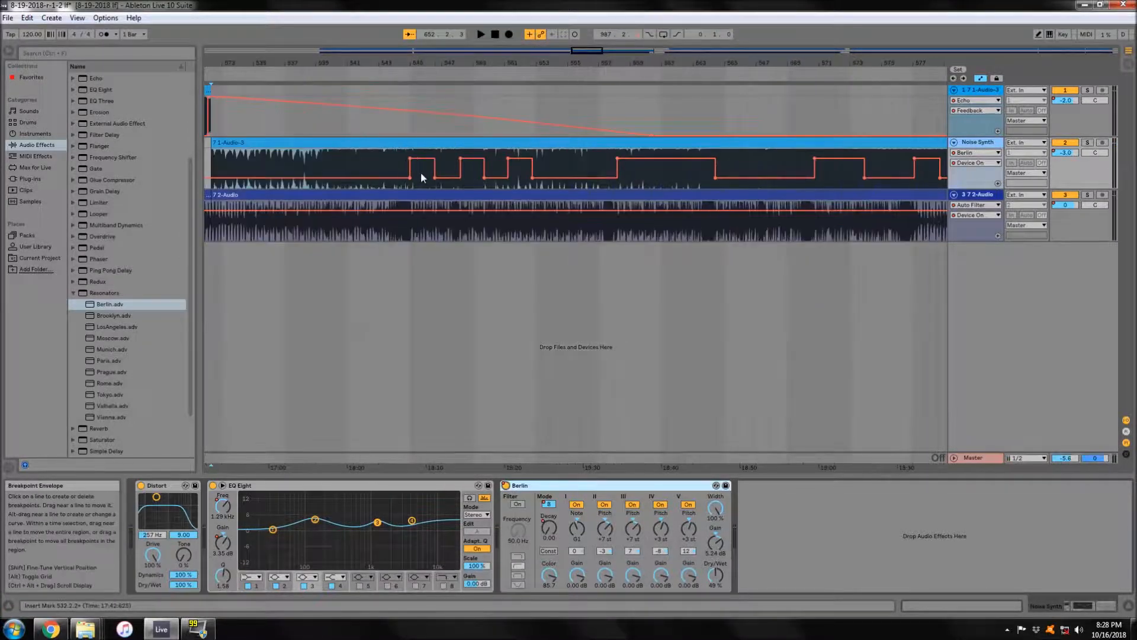
click(421, 174)
click(372, 74)
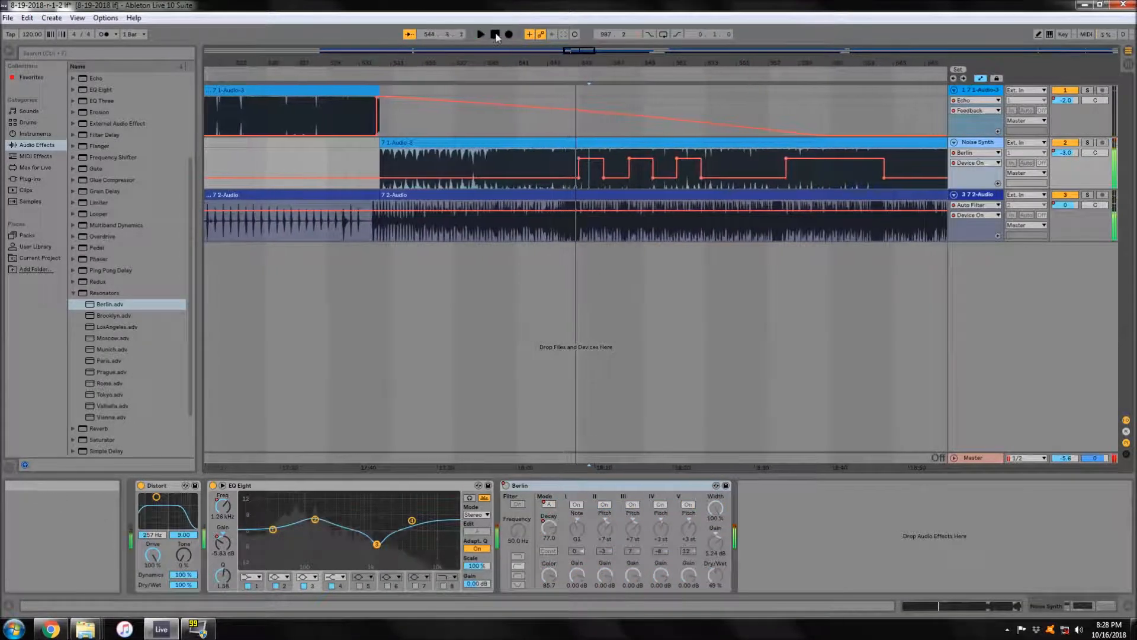
- Display Berlin's Decay envelope on the Noise Synth track and listen to the section up to about bar 557
click(781, 74)
click(550, 527)
click(495, 34)
click(465, 74)
scroll(482, 65, down, 3)
right_click(507, 487)
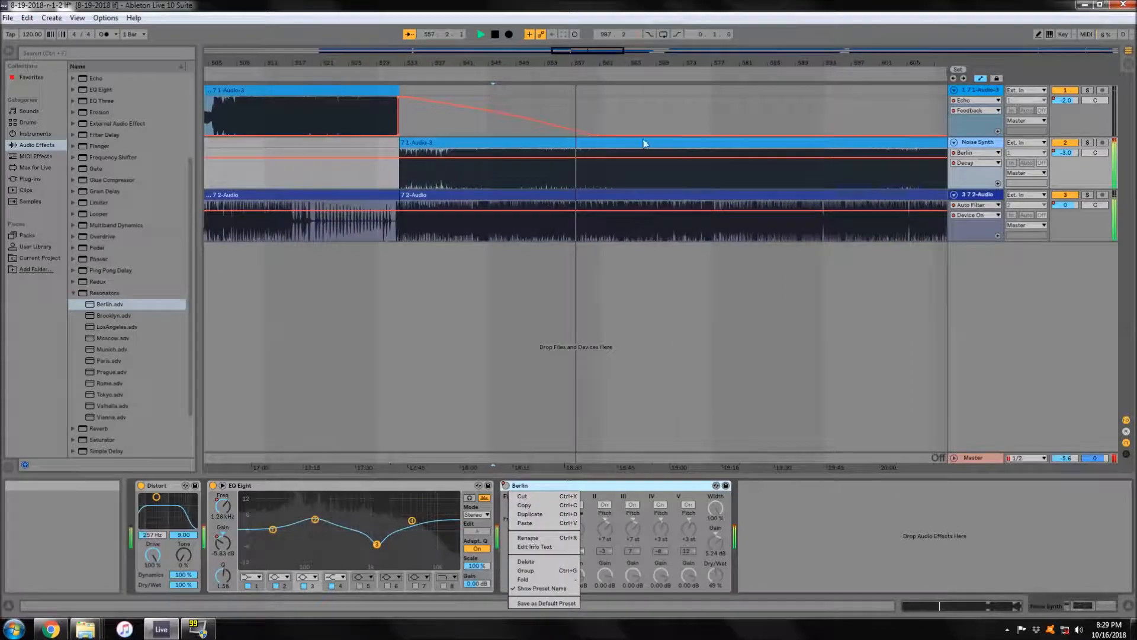
- Try a different resonator II pitch, 77% Width and 51% Dry/Wet on Berlin during playback, and undo the changes
drag(605, 529, 604, 510)
drag(716, 508, 715, 525)
drag(716, 575, 689, 578)
click(495, 74)
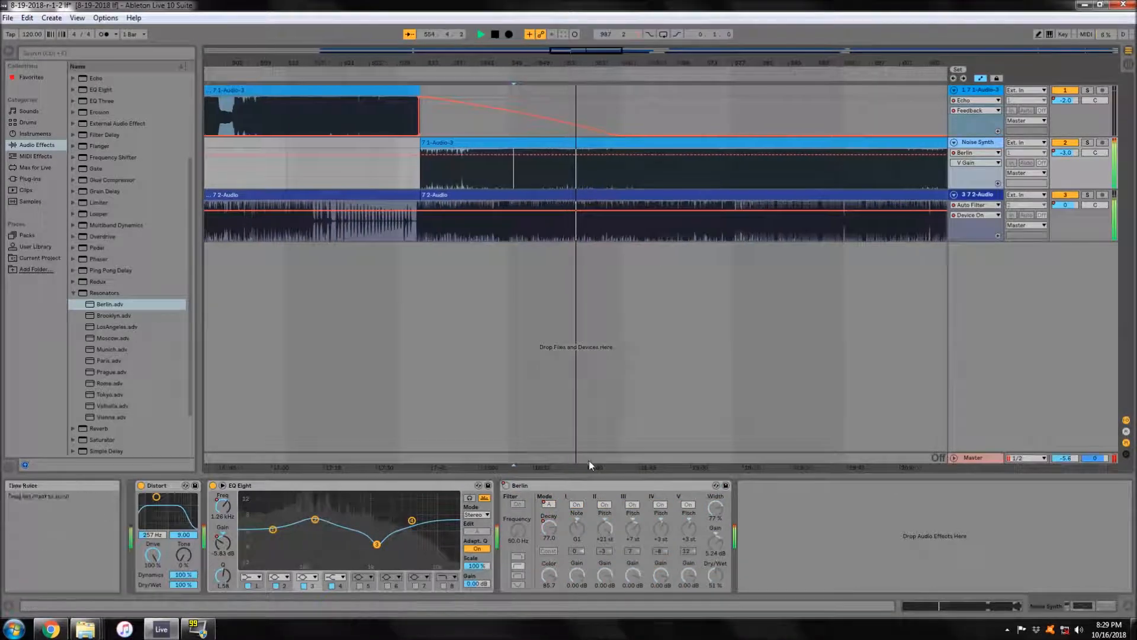
click(495, 34)
click(27, 18)
click(48, 32)
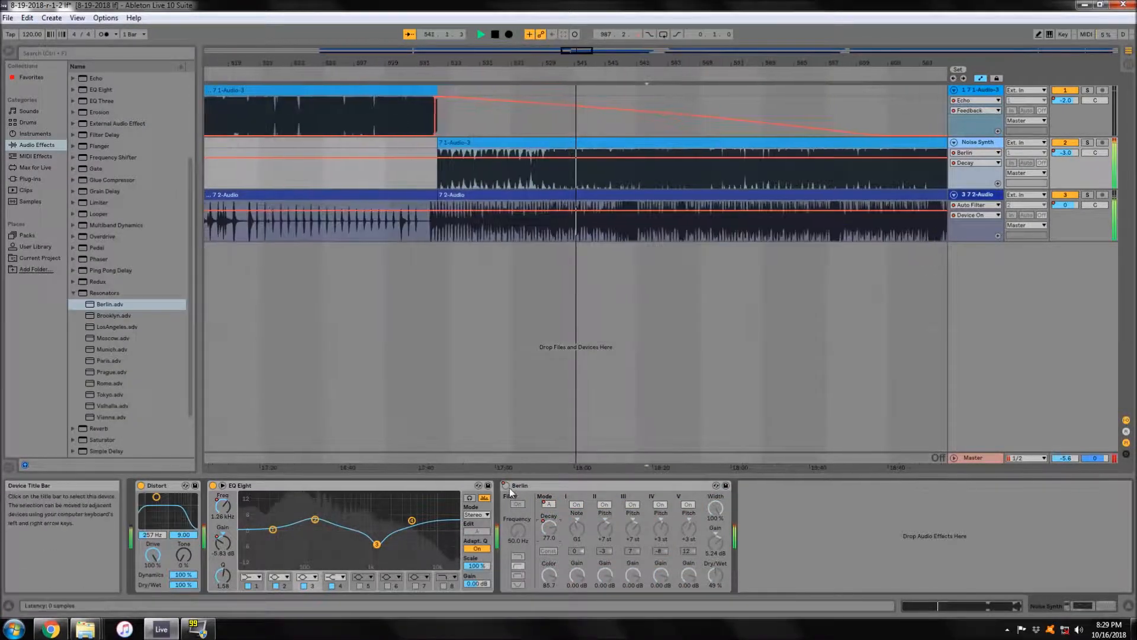
- Turn on Berlin's input filter with the second filter type, try a 1.03 kHz frequency, and undo that frequency change
click(518, 504)
click(525, 74)
drag(518, 530, 518, 517)
click(518, 585)
click(509, 74)
click(518, 504)
click(524, 74)
click(518, 504)
click(518, 566)
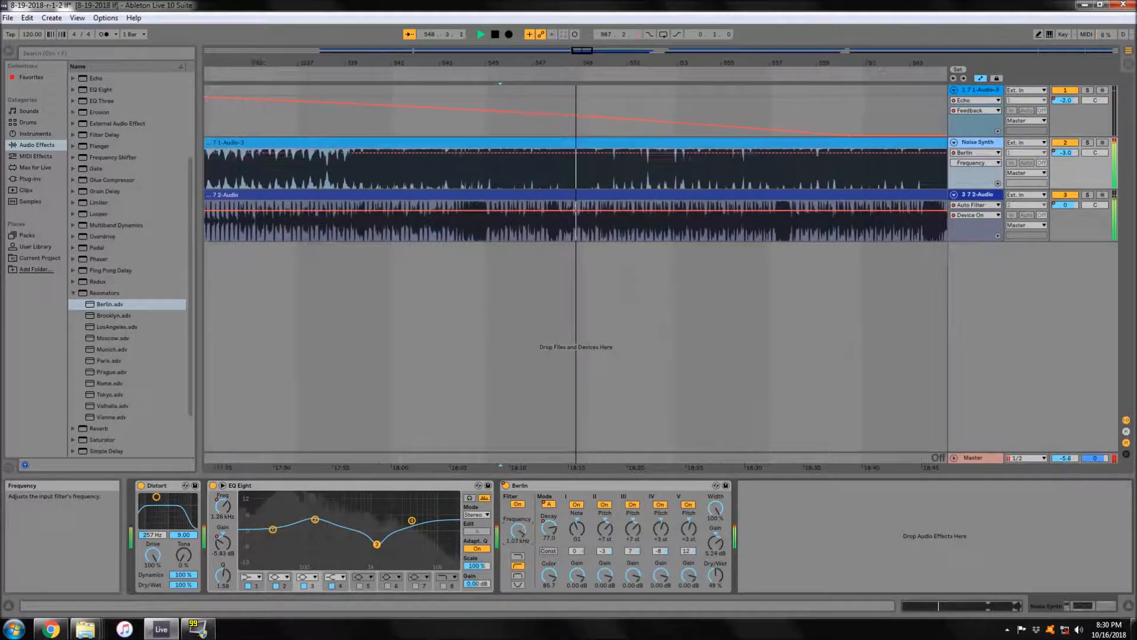
click(495, 34)
click(27, 18)
click(44, 32)
- Try a different resonator II pitch on Berlin during playback, and undo it
click(350, 73)
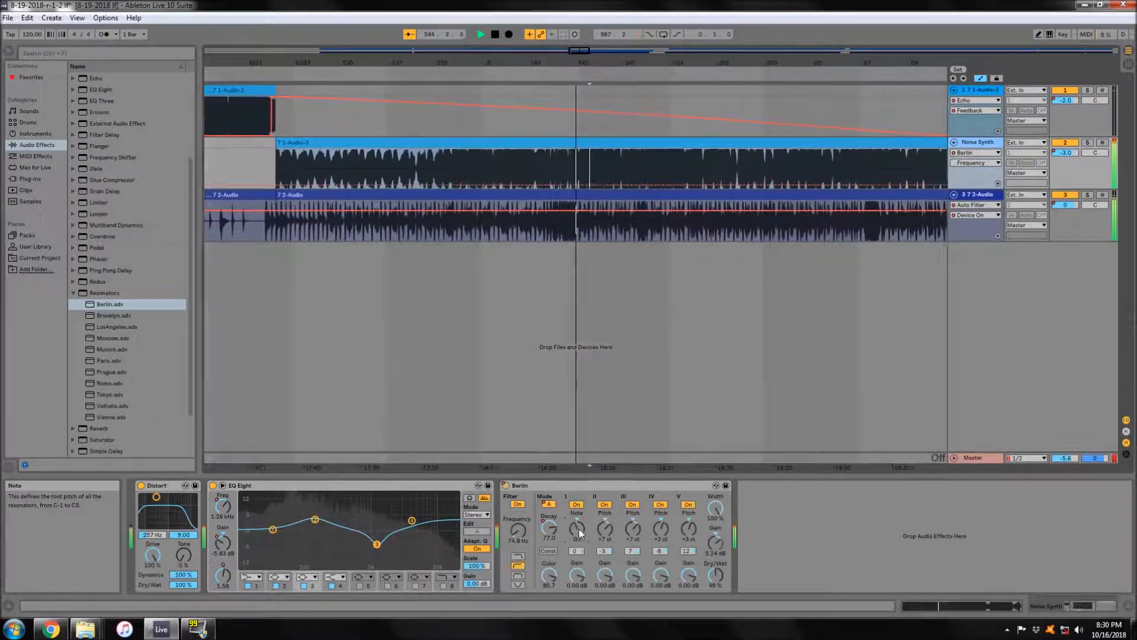
drag(605, 529, 605, 519)
key(space)
click(28, 18)
click(46, 33)
- Show the automation of Berlin's resonator I Note in a new lane on the Noise Synth track
click(381, 69)
key(space)
right_click(506, 485)
right_click(577, 529)
click(610, 547)
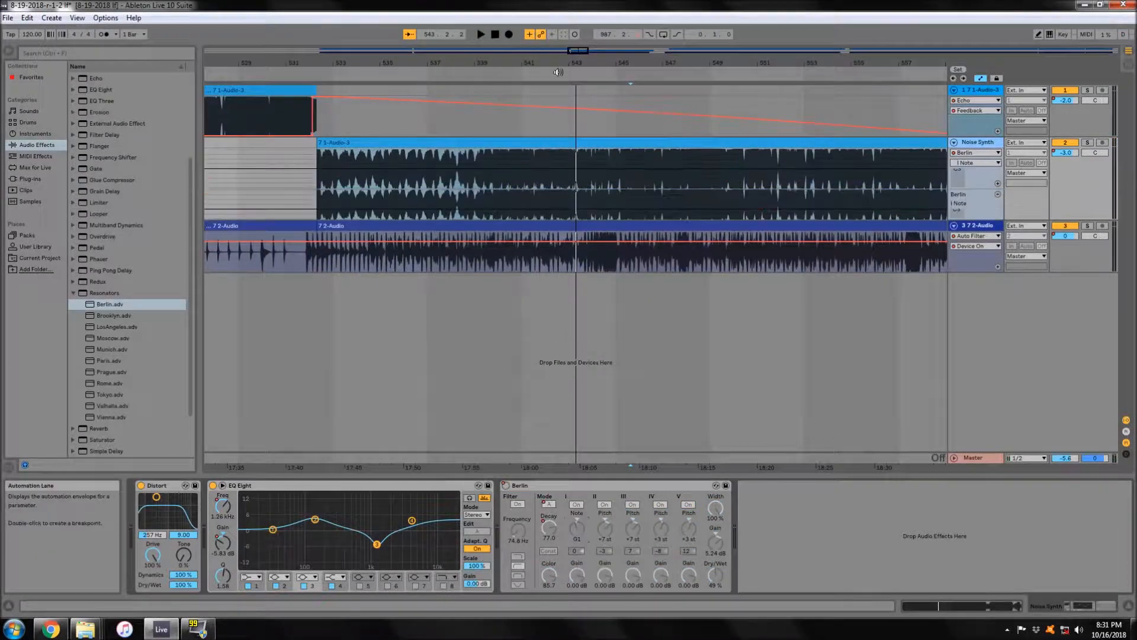
- Enlarge the Noise Synth track with Berlin's Device On and resonator I Note automation lanes while playing the passage
click(518, 485)
click(519, 74)
scroll(663, 249, down, 2)
scroll(599, 231, up, 5)
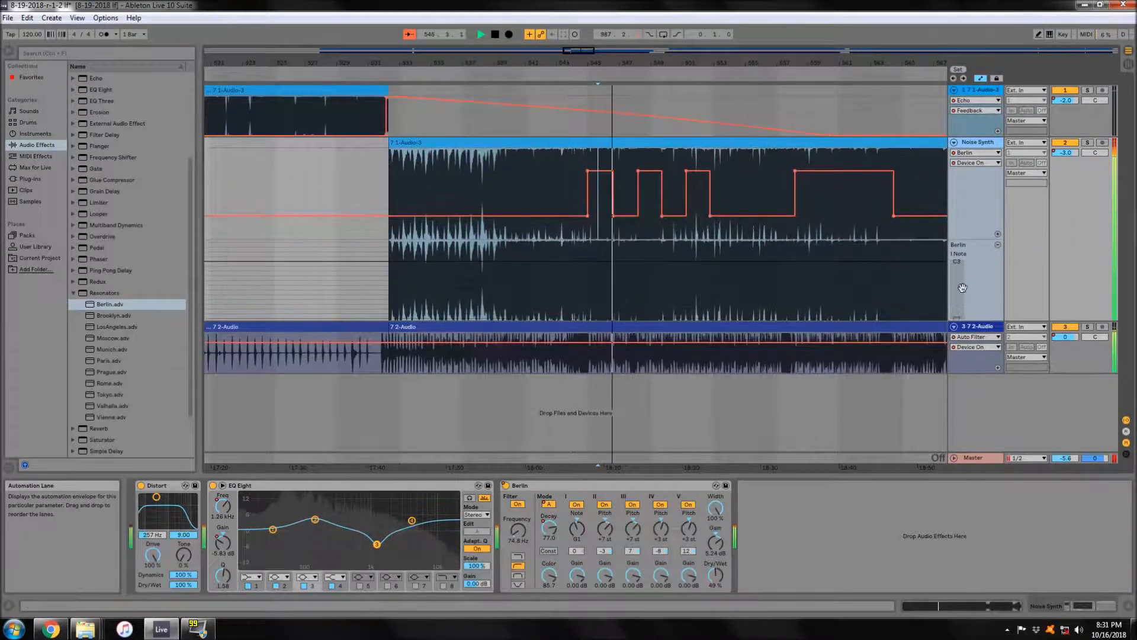
scroll(958, 318, up, 1)
right_click(955, 306)
click(965, 295)
key(space)
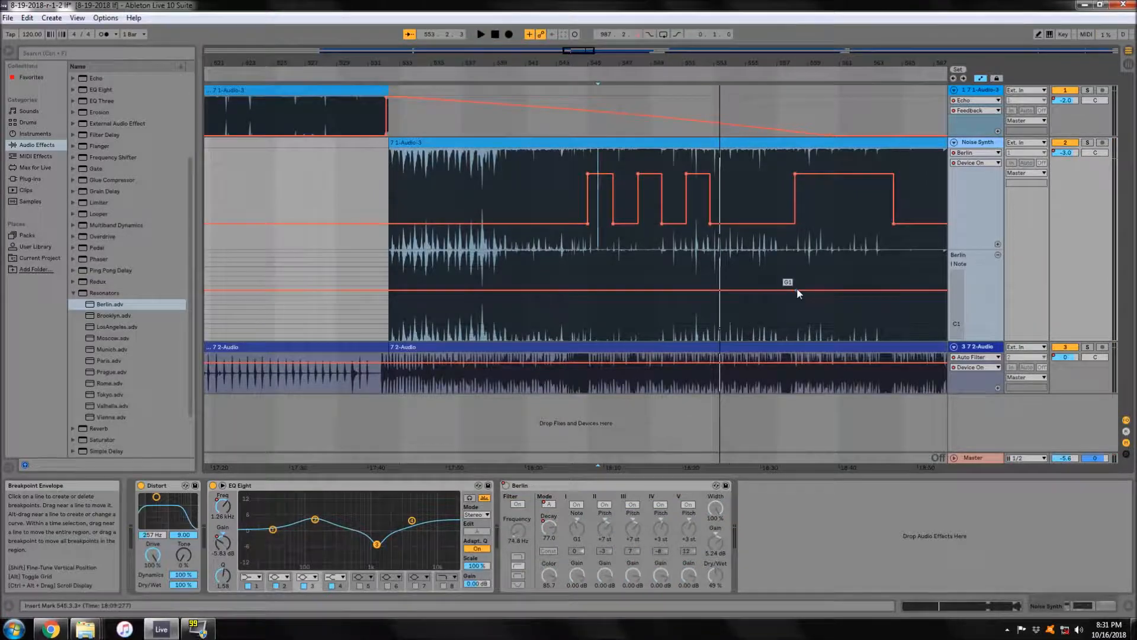
click(77, 18)
click(636, 12)
right_click(981, 300)
click(954, 301)
mouse_move(903, 317)
mouse_down()
mouse_move(884, 305)
mouse_move(818, 323)
mouse_move(734, 319)
mouse_up()
scroll(869, 309, up, 2)
click(853, 302)
scroll(853, 302, down, 3)
scroll(853, 302, up, 2)
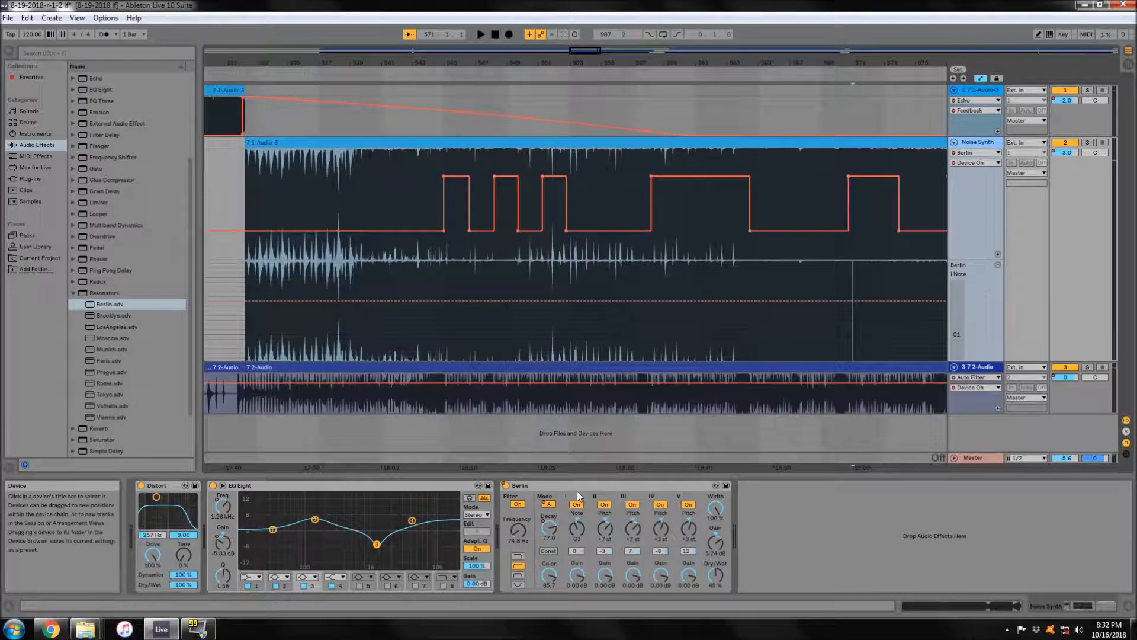
click(77, 18)
click(528, 42)
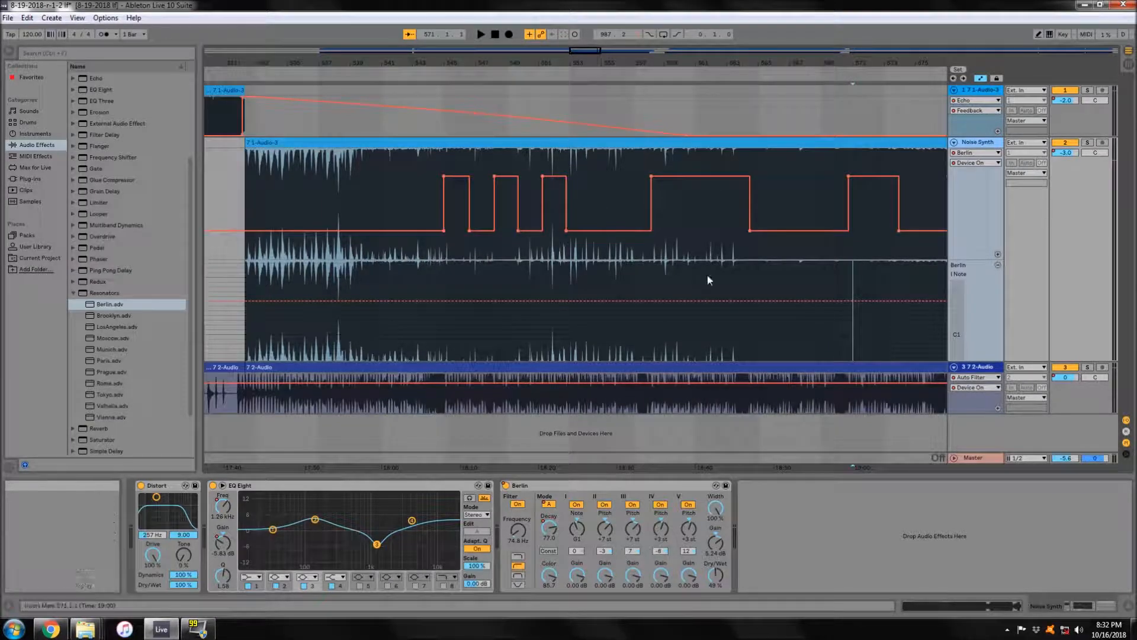
- Show Berlin's Device On automation in the separate lane and its resonator I Note automation in Noise Synth's main lane
key(space)
right_click(505, 485)
click(534, 501)
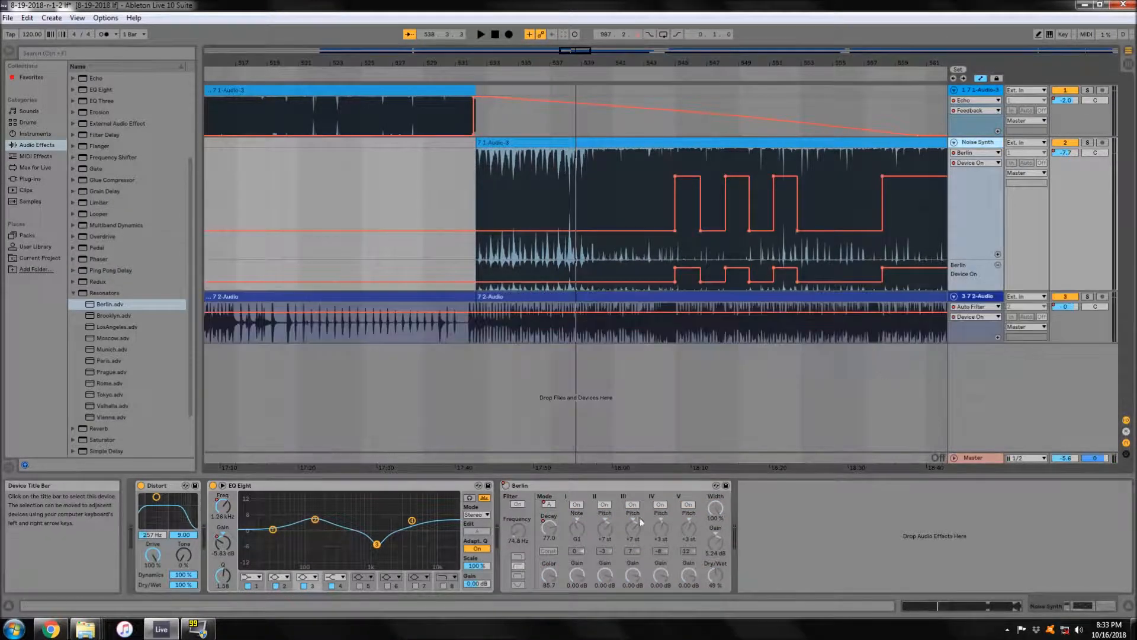
right_click(578, 527)
click(587, 533)
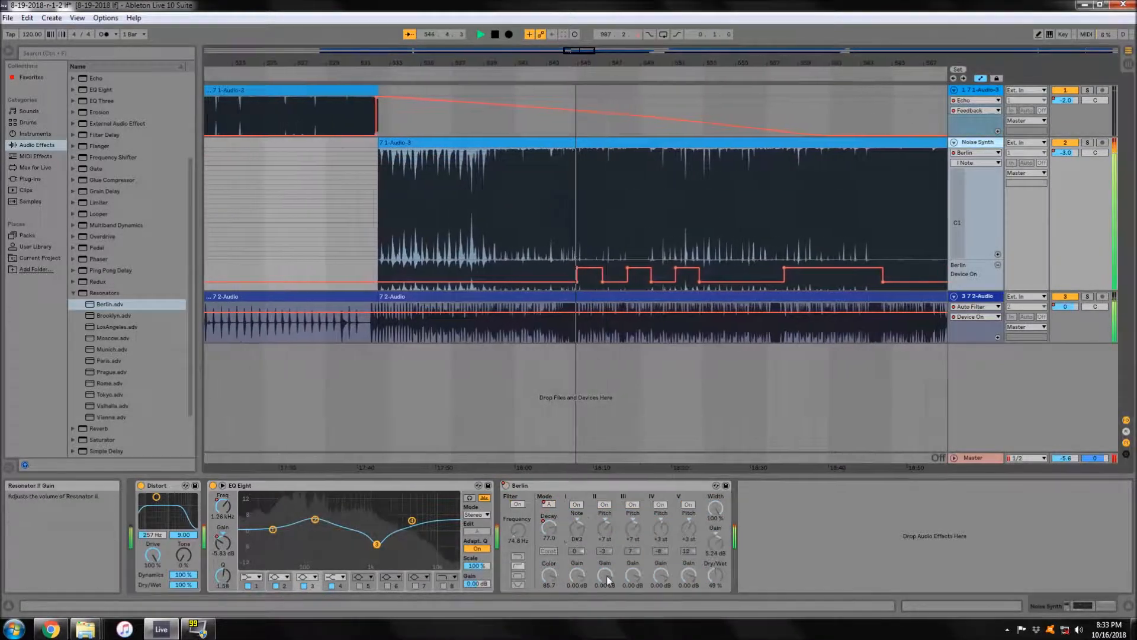
- Try different pitches on Berlin's resonators II and III during playback, with resonator III fine tuning 50 and gain 0.92 dB
click(538, 74)
drag(604, 528, 604, 563)
drag(633, 528, 633, 539)
drag(631, 551, 632, 521)
mouse_move(633, 576)
mouse_down()
mouse_move(632, 566)
mouse_move(633, 593)
mouse_up()
click(422, 74)
drag(633, 529, 633, 557)
click(627, 74)
- Try +2 st on Berlin's resonator II, -13 st on resonator V, another resonator IV pitch and 65% Width during playback
drag(604, 529, 605, 503)
drag(660, 529, 661, 514)
drag(689, 529, 688, 545)
drag(716, 508, 716, 527)
click(467, 73)
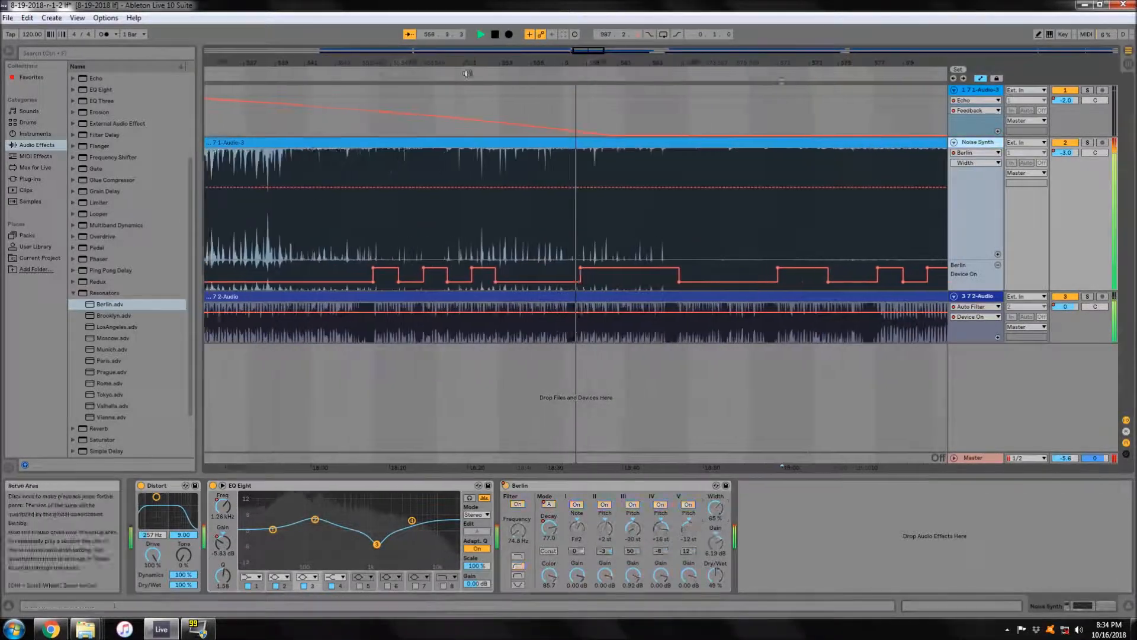
click(468, 74)
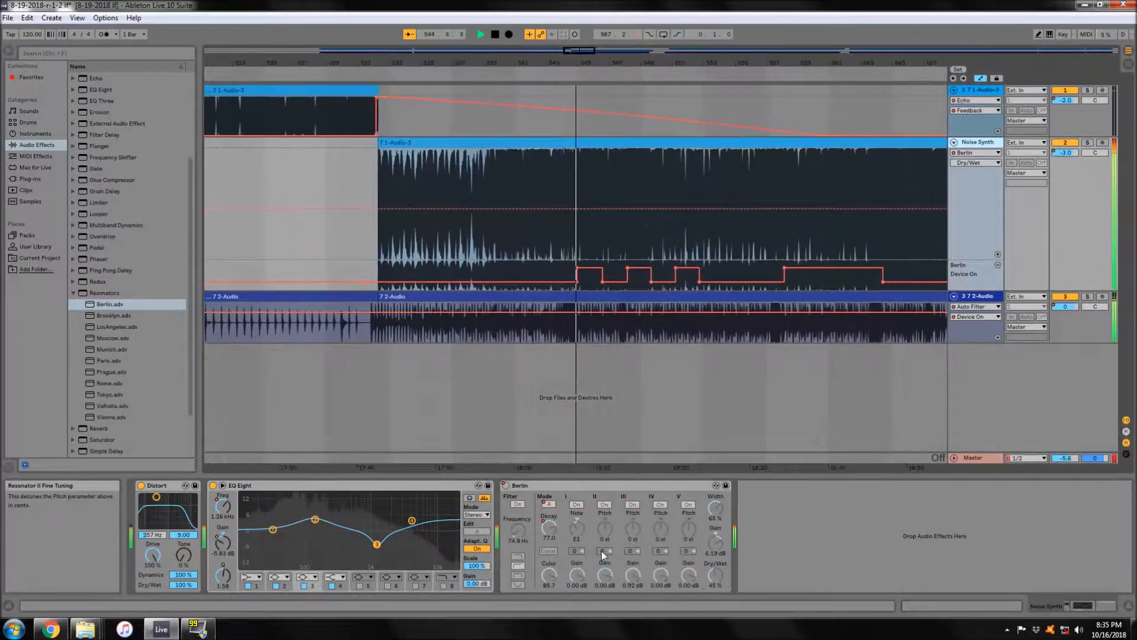
- Try another resonator II pitch with 2.19 dB gain, resonator V at +18 st and root note D#2 on Berlin during playback
click(605, 530)
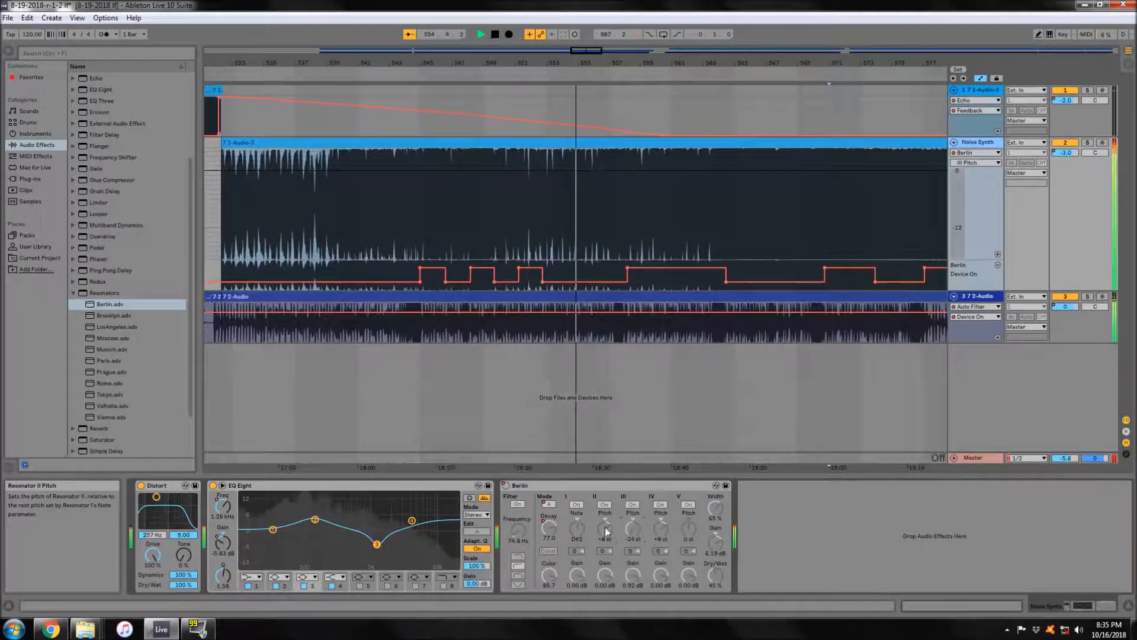
drag(605, 527, 605, 512)
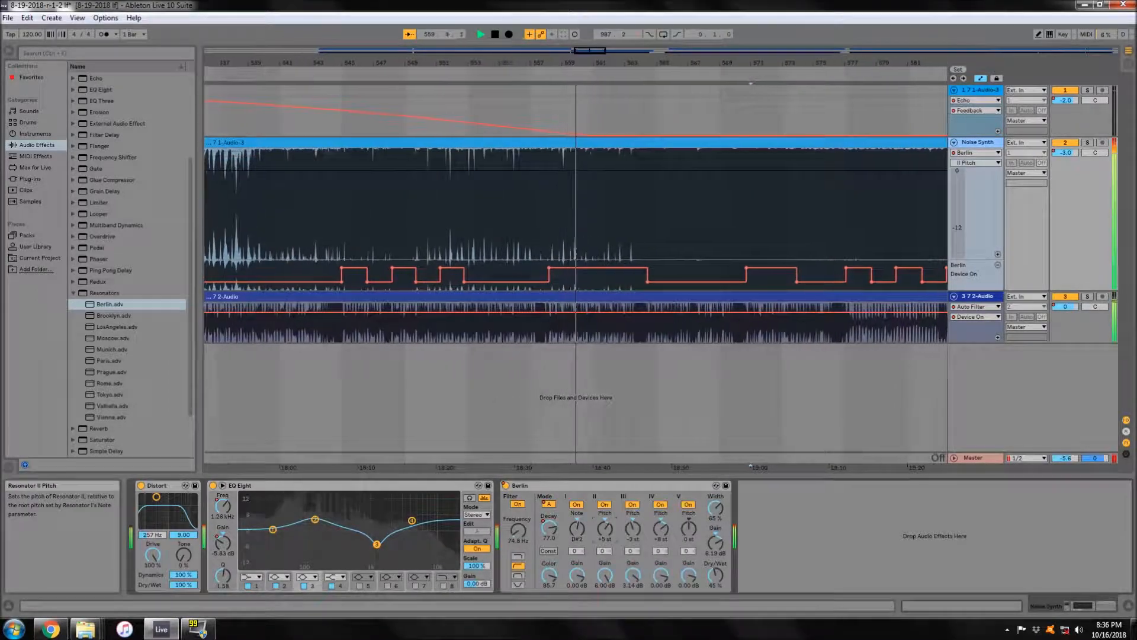
click(605, 575)
drag(688, 530, 688, 516)
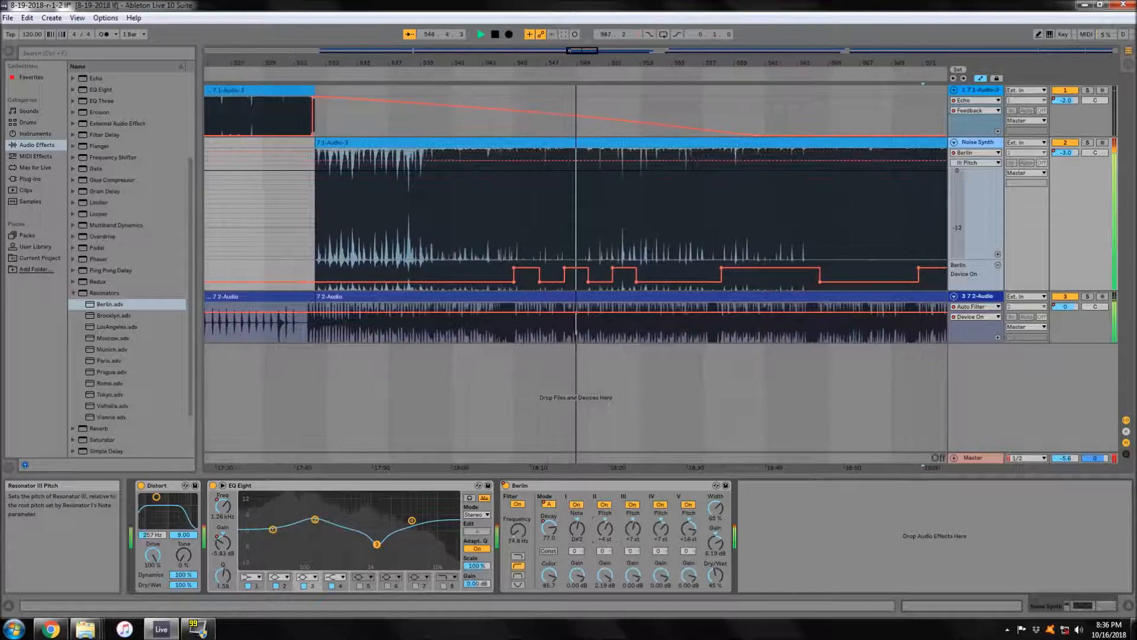
click(577, 528)
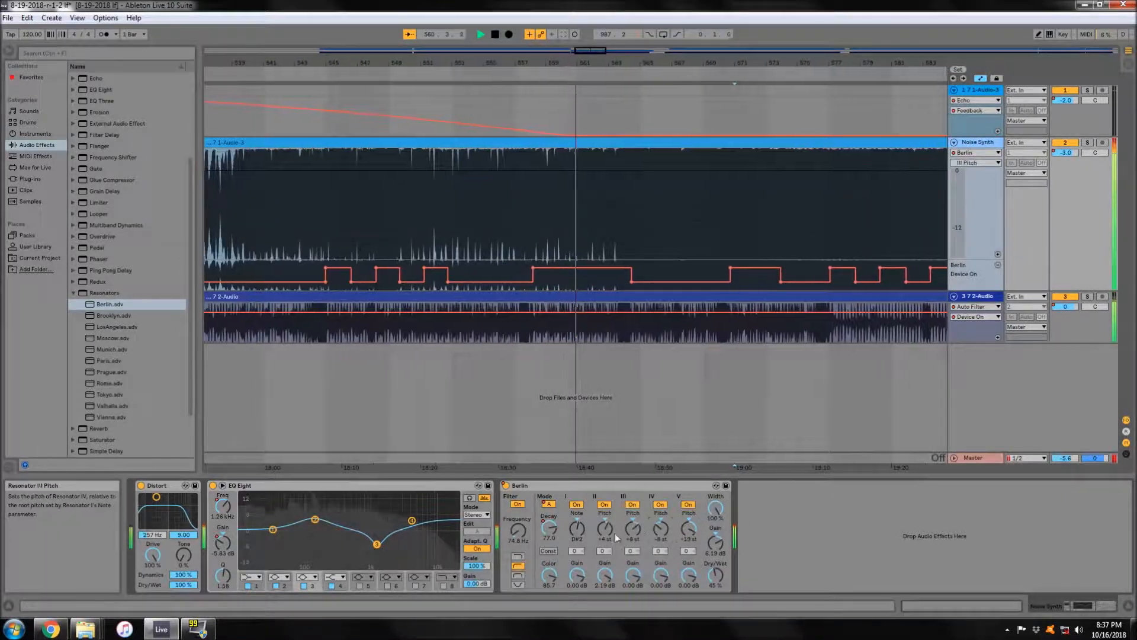
- Try two recorded takes of Berlin's resonator pitch changes as automation, and undo them
key(F9)
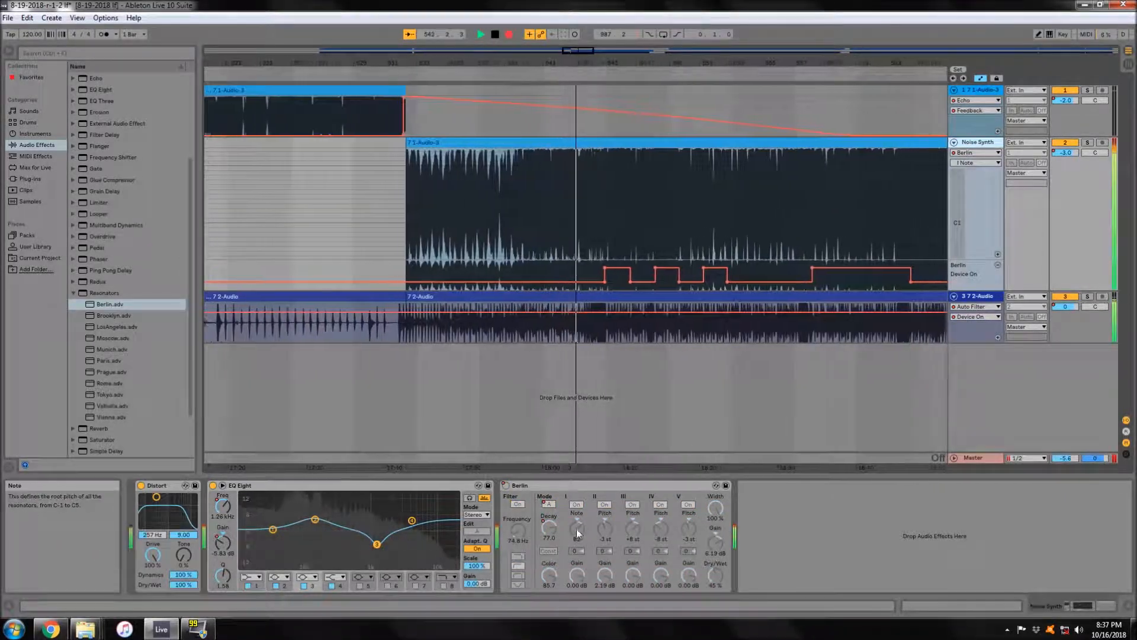
drag(689, 528, 632, 517)
click(495, 34)
key(ctrl+z)
click(509, 34)
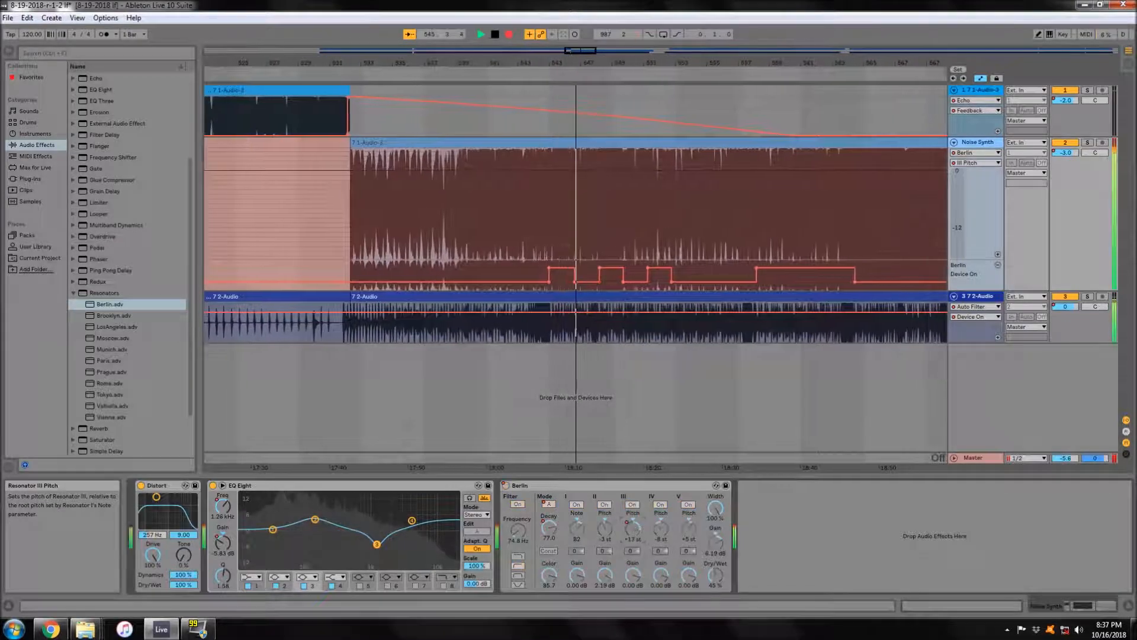
click(496, 34)
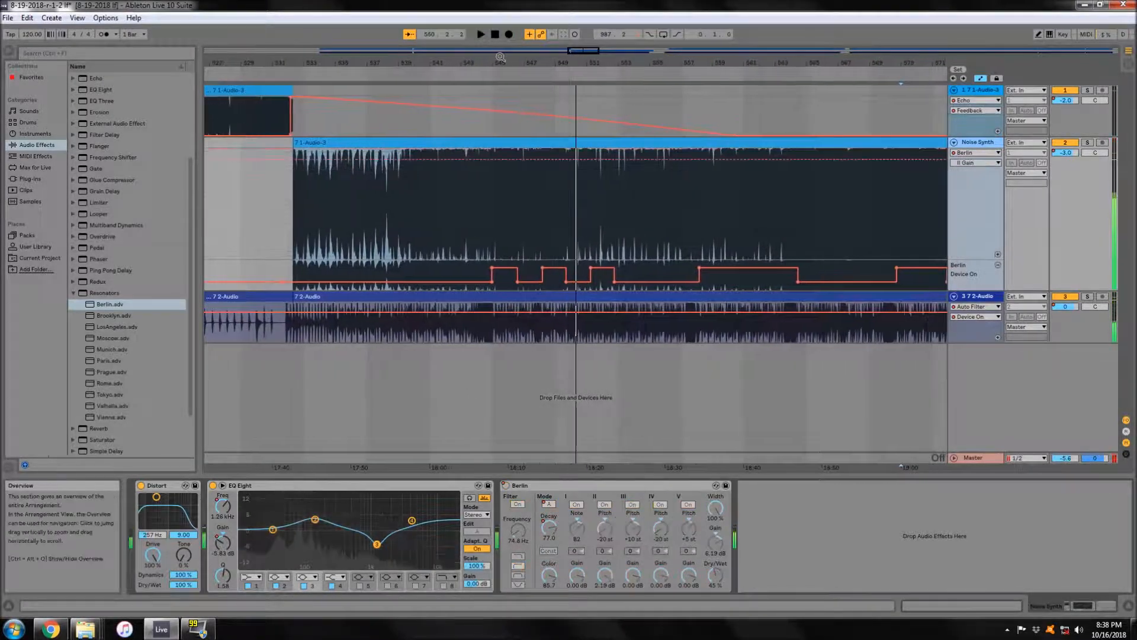
click(28, 18)
click(42, 26)
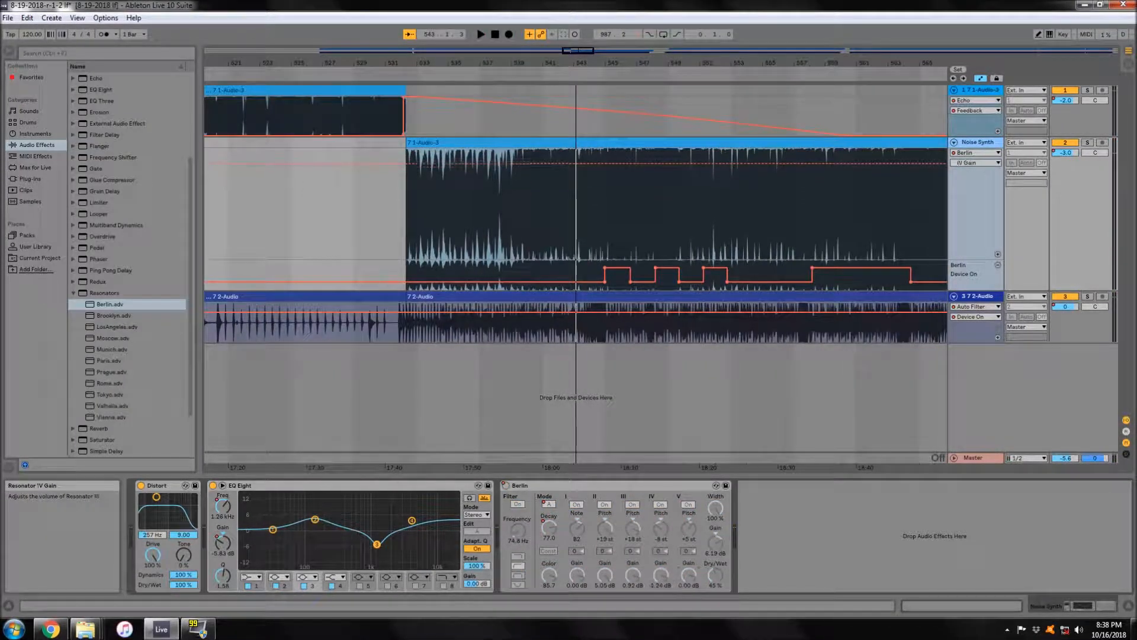
- Try recording automation of Berlin's root note and resonator II pitch and fine tuning, and undo it
key(F9)
drag(605, 529, 604, 542)
drag(604, 550, 632, 533)
drag(549, 533, 577, 509)
click(461, 74)
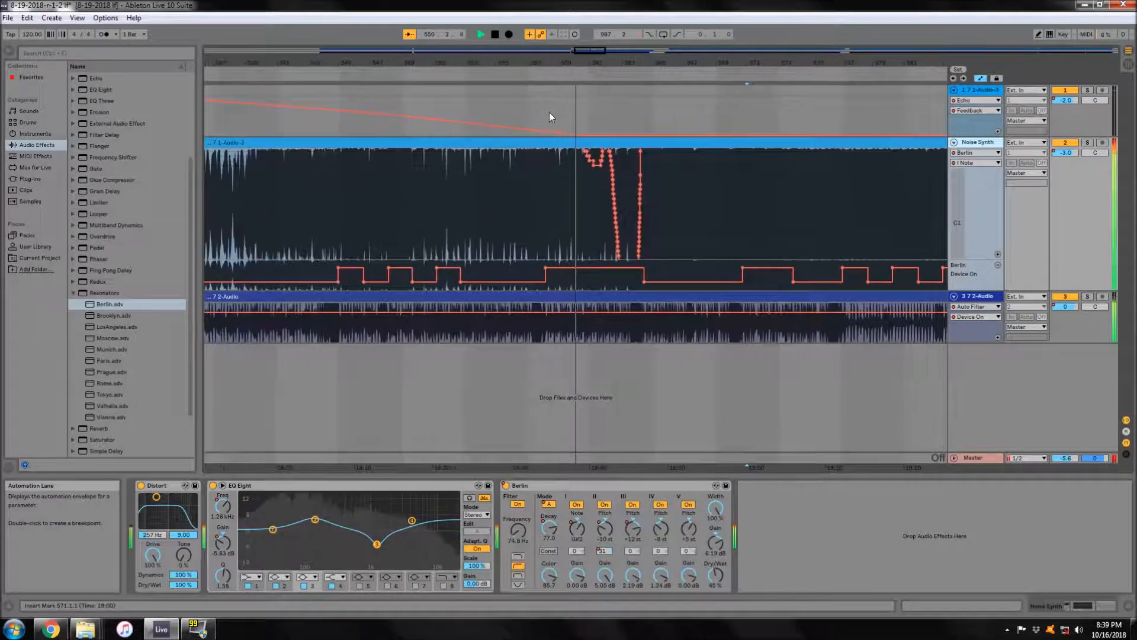
click(393, 74)
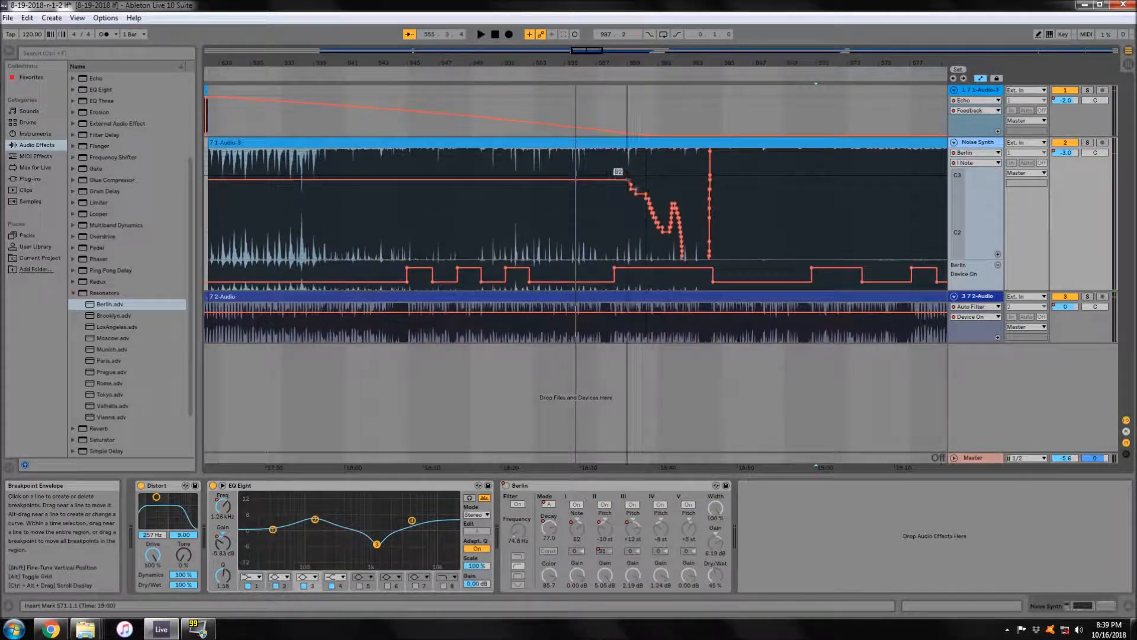
key(ctrl+z)
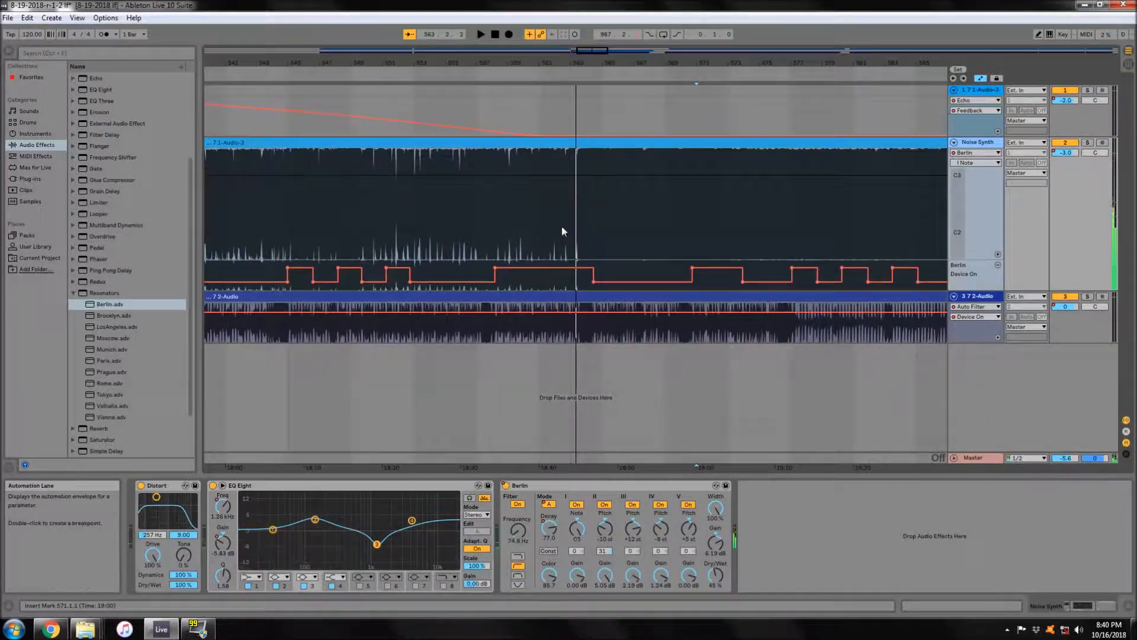
- Record pitch automation on Berlin's resonators, bringing resonator III to +16 st, and try other pitches during playback
click(509, 35)
drag(632, 528, 660, 521)
click(509, 34)
click(524, 74)
mouse_move(605, 528)
mouse_down()
mouse_move(633, 517)
mouse_move(605, 525)
mouse_up()
click(660, 529)
drag(688, 528, 661, 525)
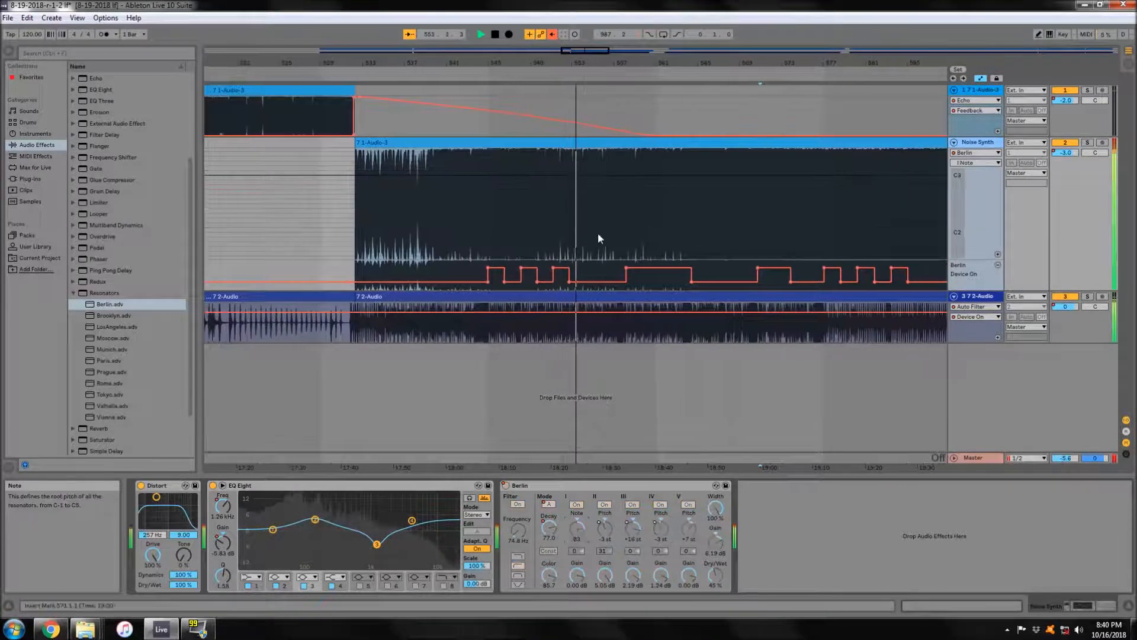
- Set Berlin's Color to 84.1 and the gains of resonators II to V to 0.29, 1.87, -1.94 and -3.84 dB
click(473, 74)
drag(577, 528, 577, 538)
drag(549, 575, 634, 579)
drag(660, 576, 661, 583)
drag(688, 575, 688, 584)
drag(688, 529, 686, 537)
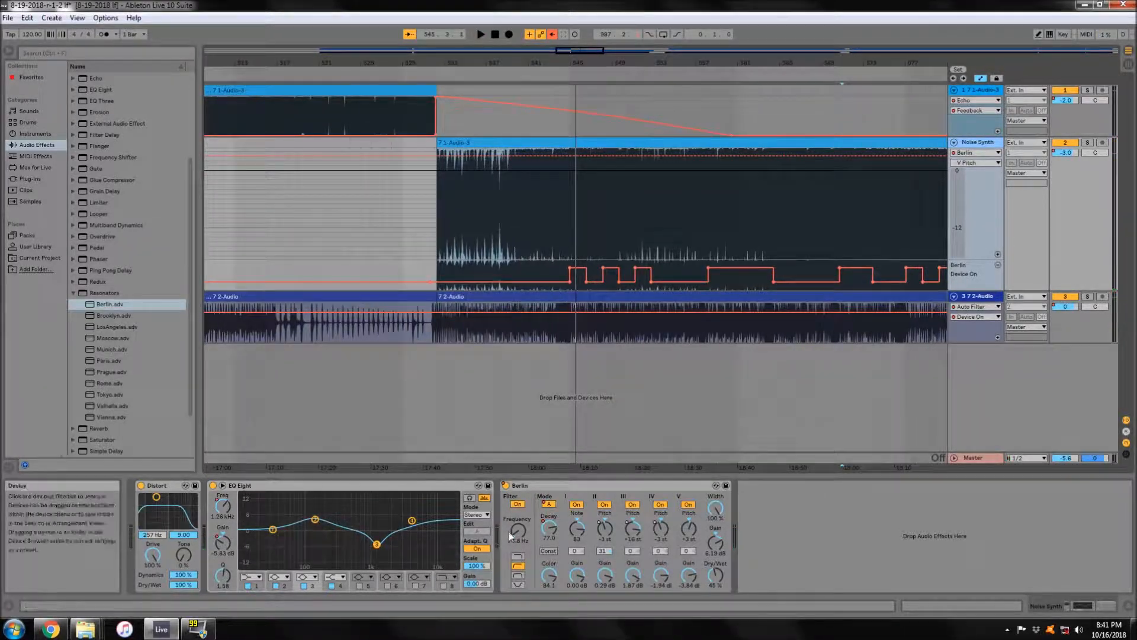
- Turn off Berlin's input filter with frequency 121 Hz, and set Color to 99.2, Width to 14%, Gain to 7.38 dB and Dry/Wet to 87%
click(517, 504)
drag(718, 588, 720, 580)
drag(715, 542, 716, 571)
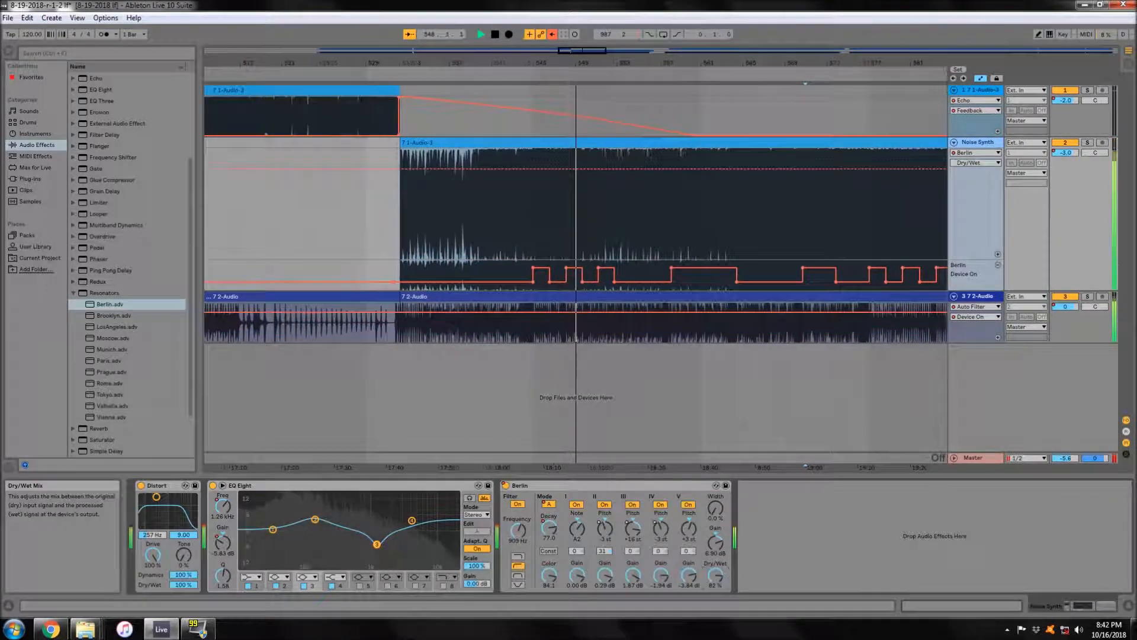
drag(518, 529, 549, 582)
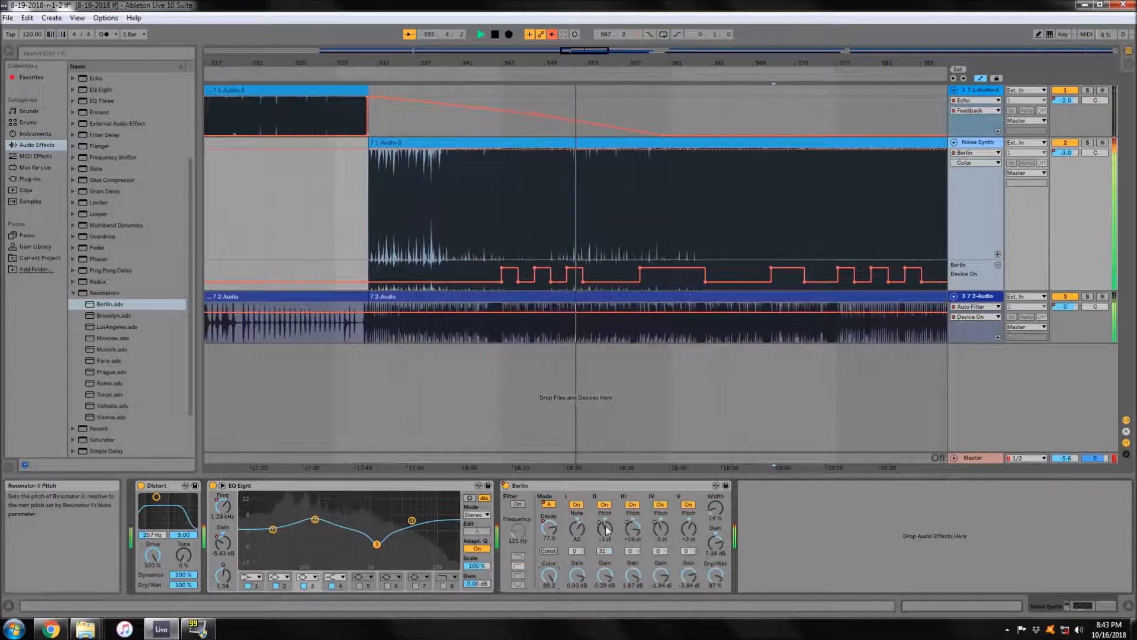
- On Berlin, set resonator II to -8 st, Dry/Wet to 57%, Const on, resonator III gain to -8.92 dB and resonator V gain to 1.24 dB
click(632, 528)
key(space)
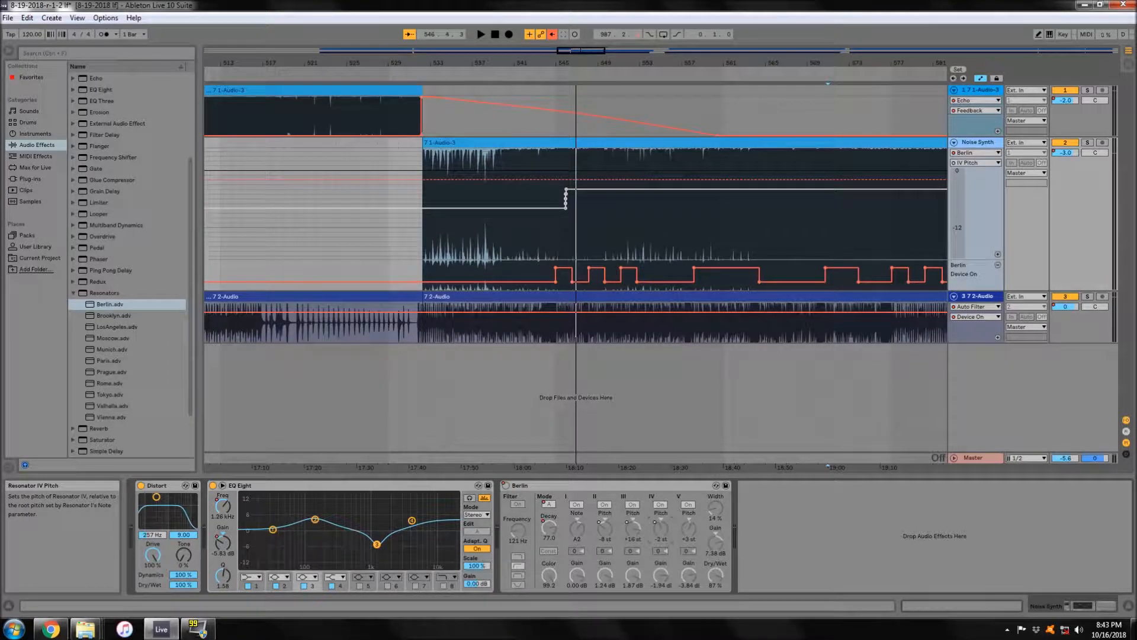
click(543, 70)
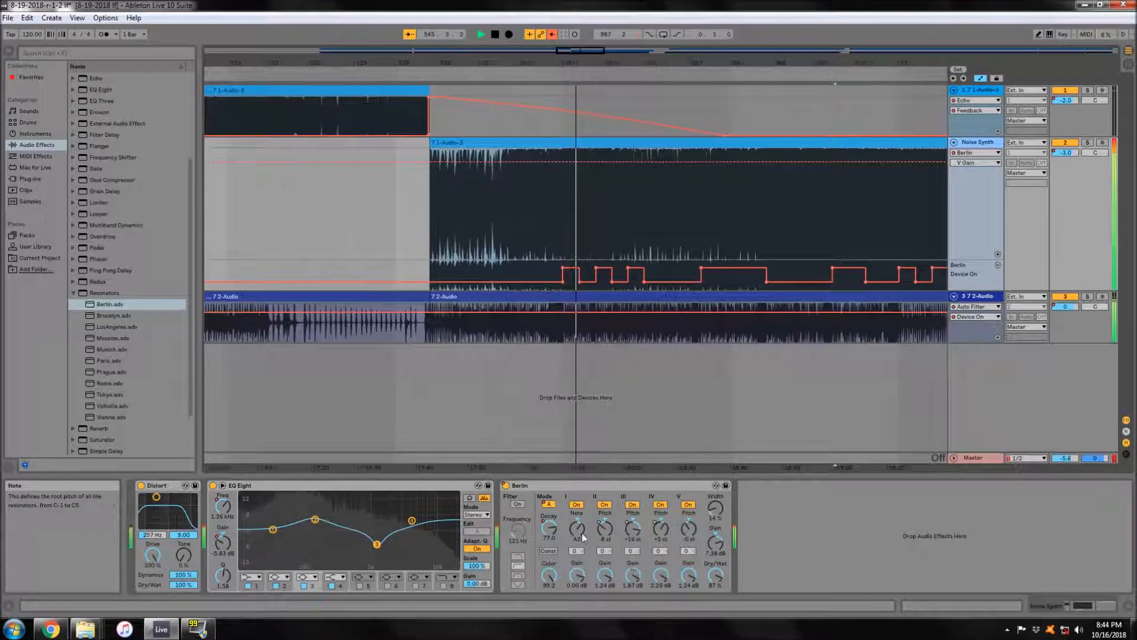
drag(715, 576, 716, 590)
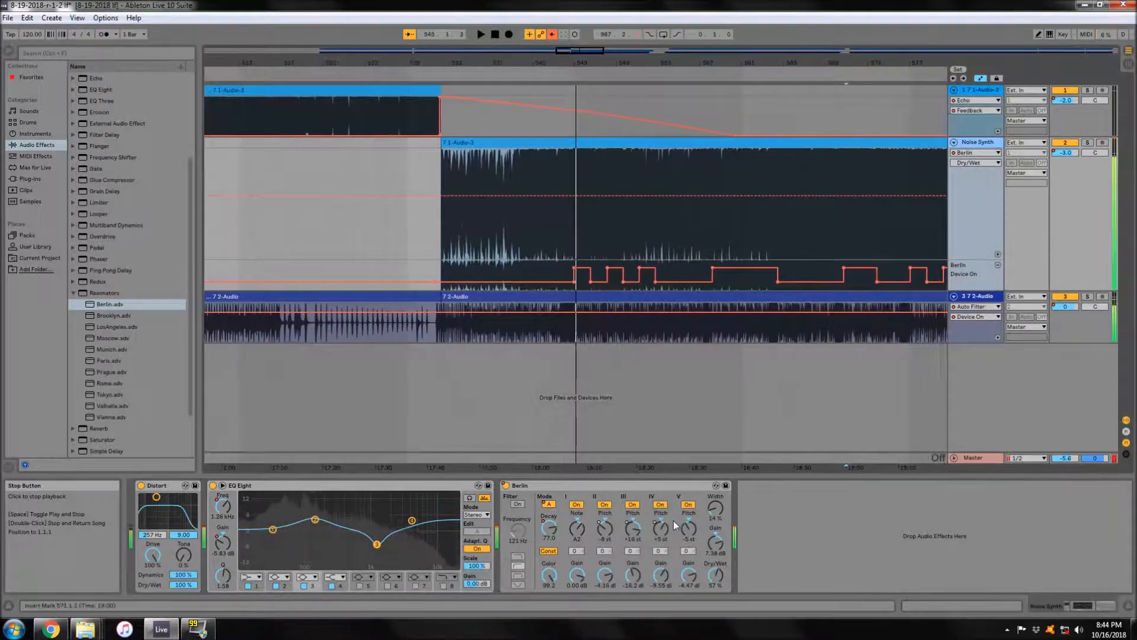
click(689, 575)
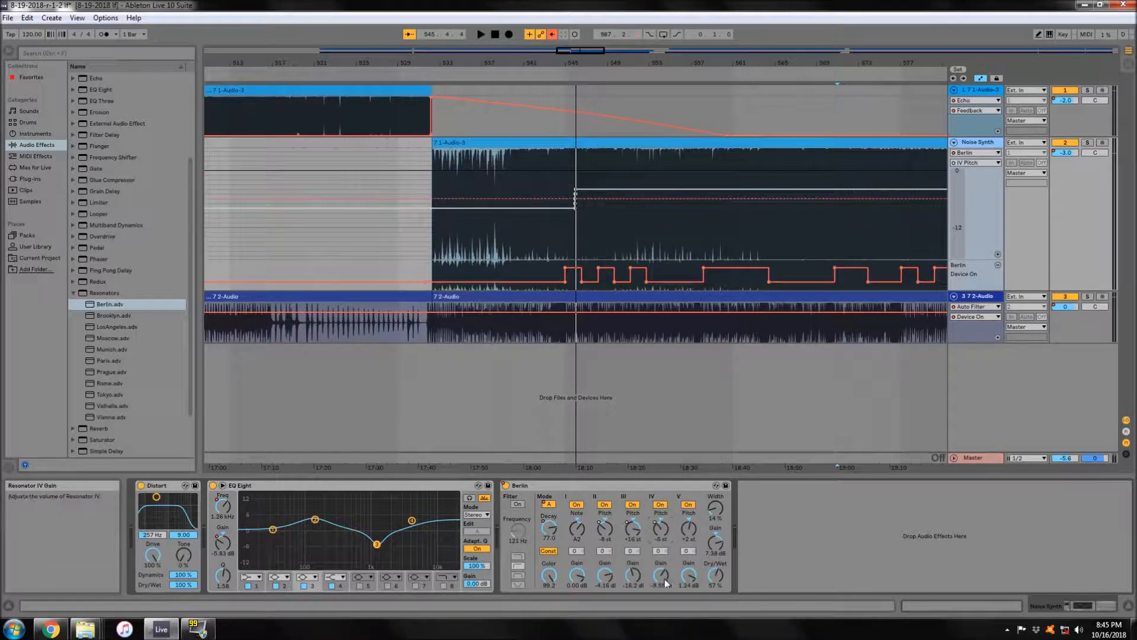
drag(632, 575, 633, 571)
- Set Berlin's root note to F2 and its Decay to 100 during playback
click(555, 70)
drag(578, 528, 578, 518)
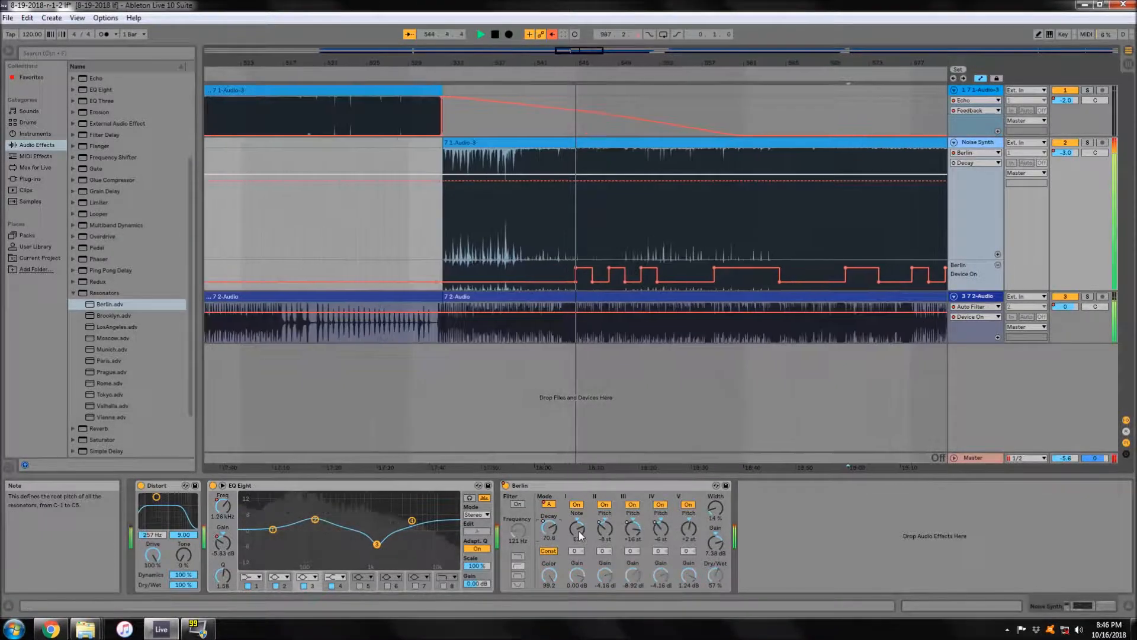
click(522, 71)
drag(549, 528, 548, 510)
key(space)
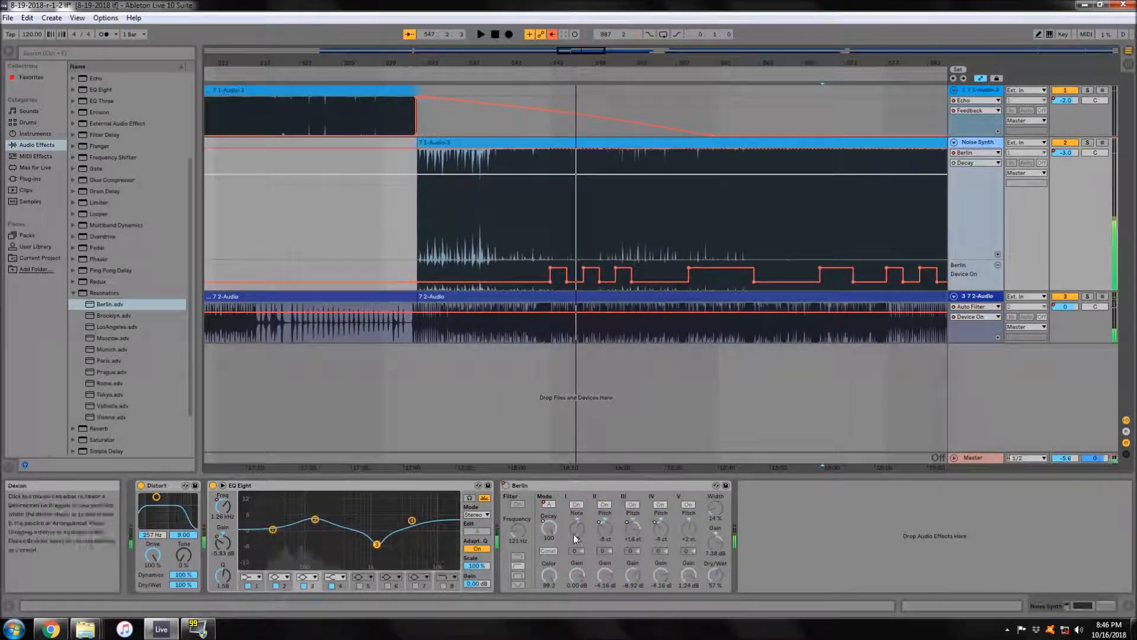
click(480, 34)
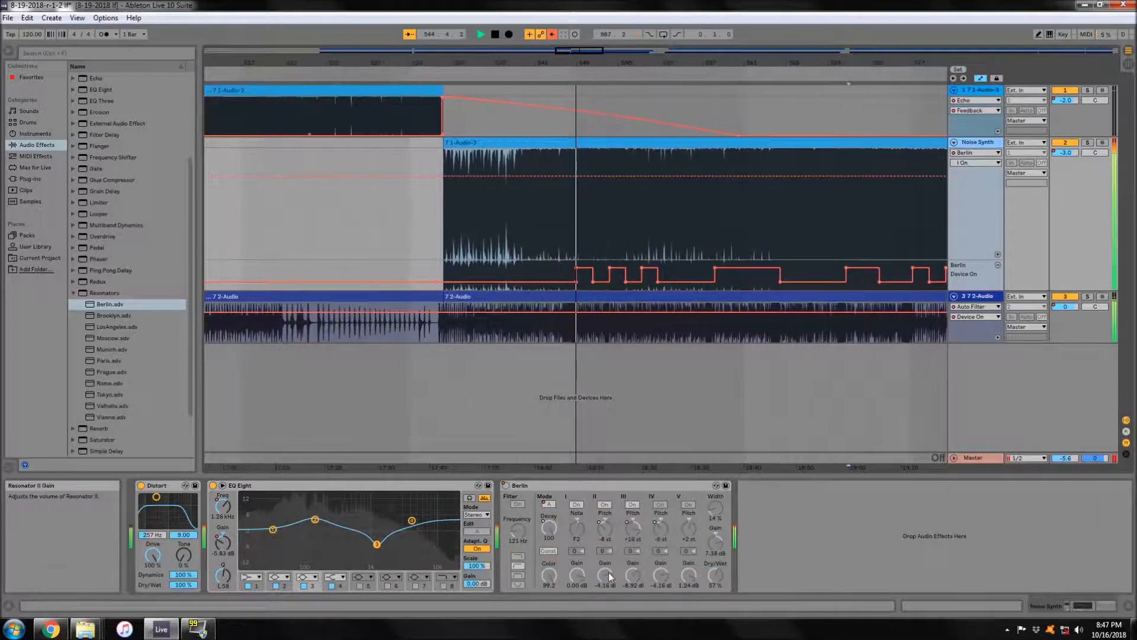
- Raise Berlin's resonator II gain to 4.10 dB and switch off the other resonators to hear it alone
click(612, 574)
drag(610, 575, 611, 560)
click(576, 504)
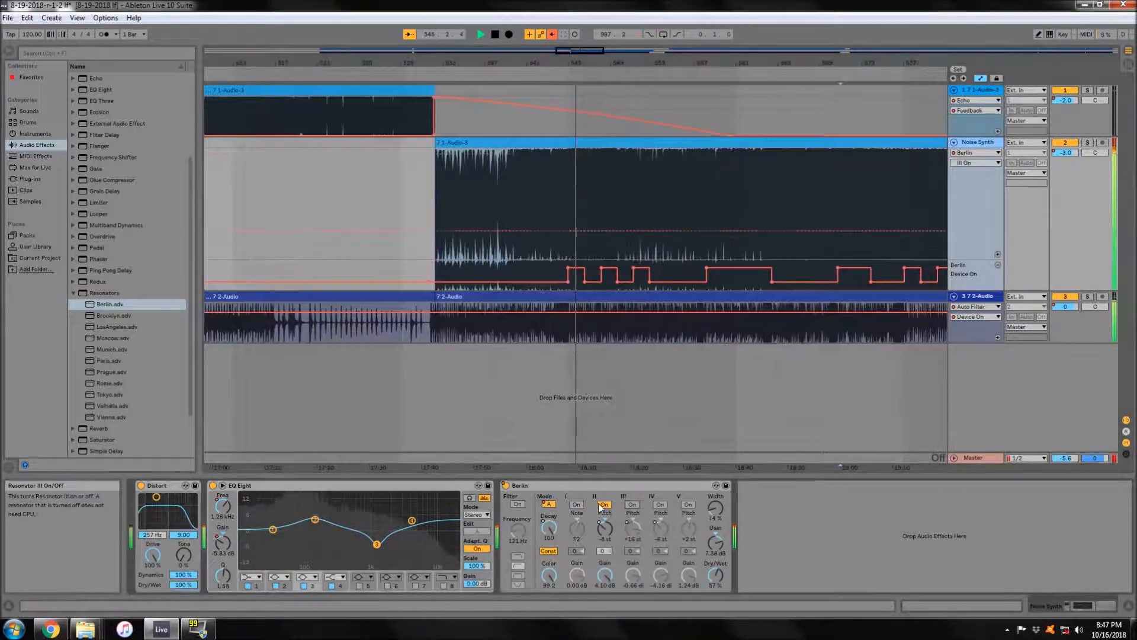
click(496, 35)
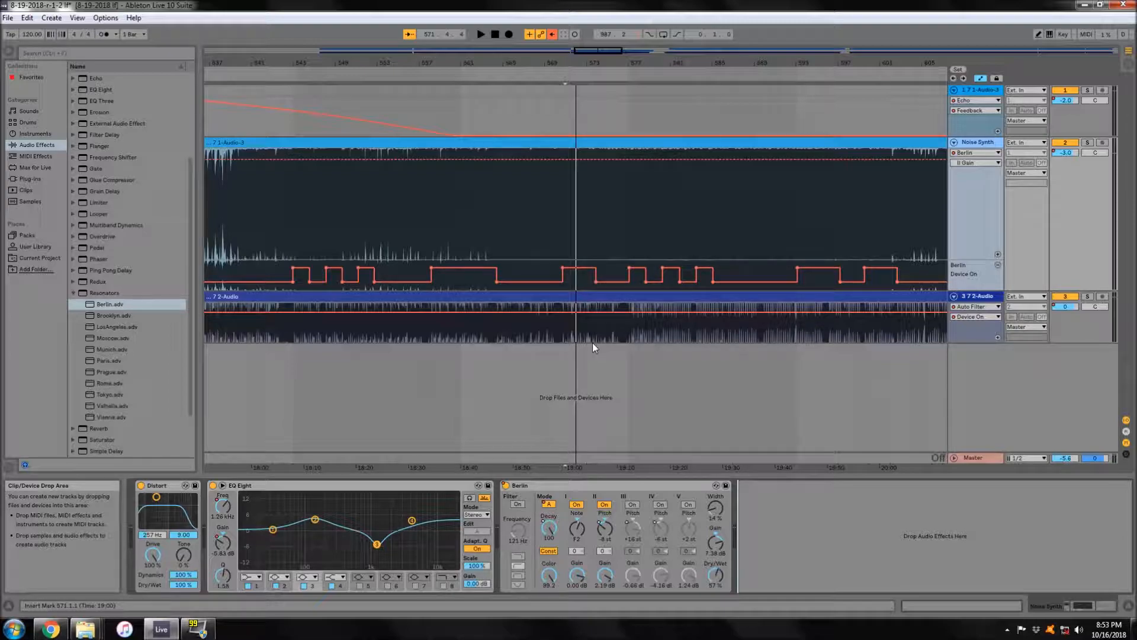
- Turn on Berlin's resonators III and IV and set their gains to -1.30 dB and 4.44 dB during playback
key(space)
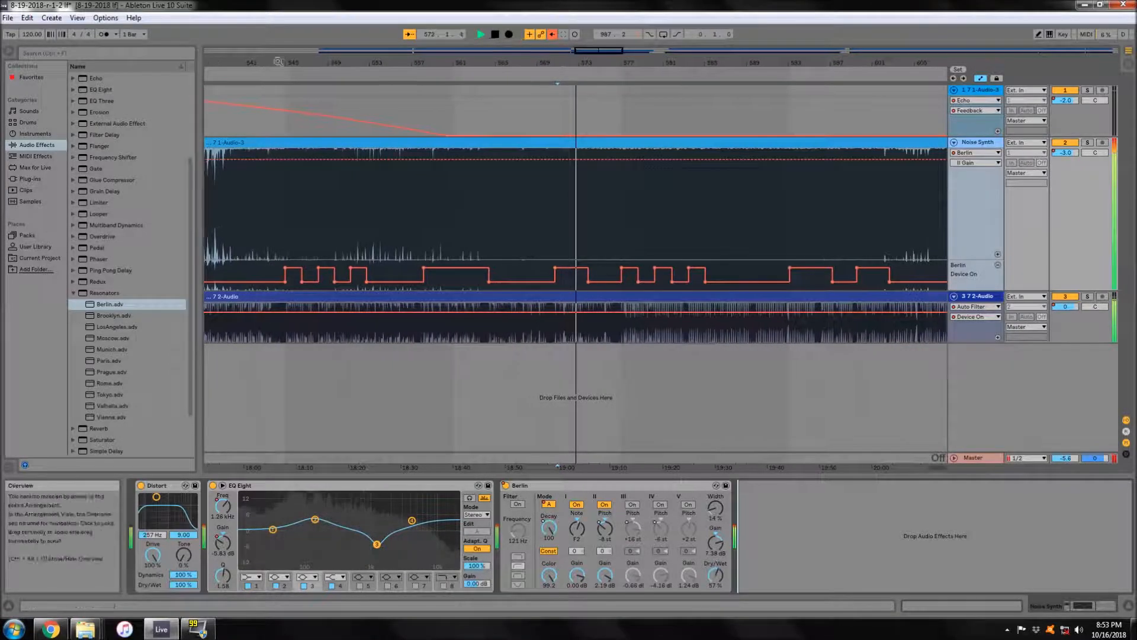
click(632, 506)
key(space)
key(space)
click(661, 505)
drag(632, 576, 661, 548)
key(space)
key(space)
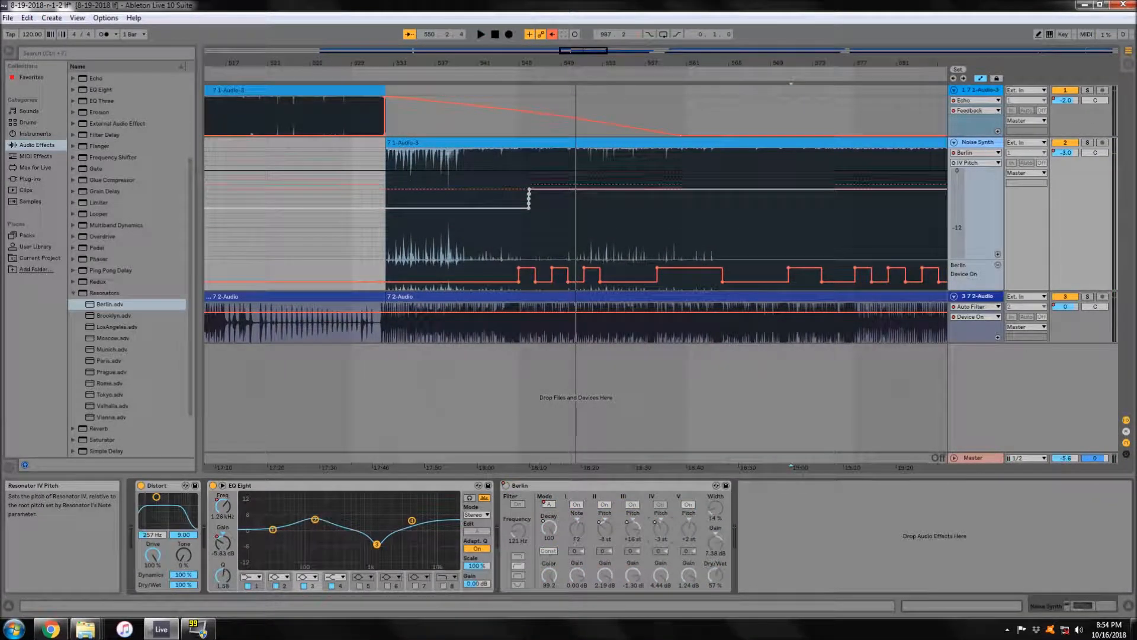
- Set Berlin's resonator IV gain to 2.19 dB and resonator II gain to 0.29 dB, checking during playback
key(space)
click(663, 508)
drag(660, 576, 606, 581)
key(space)
key(space)
- Compare the passage with Berlin's resonator IV switched on and off during repeated playback
click(662, 506)
click(662, 506)
key(space)
key(space)
click(662, 507)
key(space)
- Record automation of Berlin's resonator IV and V on/off switches during playback of the Noise Synth clip
key(F9)
click(661, 507)
click(690, 507)
click(662, 507)
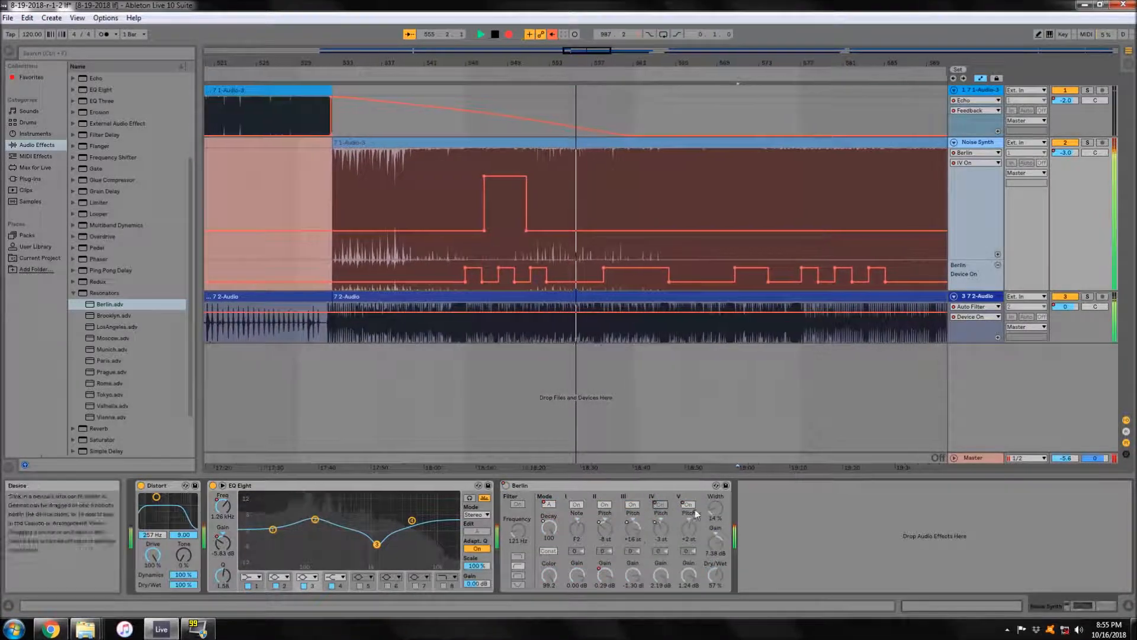
click(662, 506)
- Shape Berlin's resonator I note automation into a deep dip near bar 562 with an extra breakpoint on its descent
drag(577, 529, 577, 521)
key(space)
drag(642, 165, 642, 255)
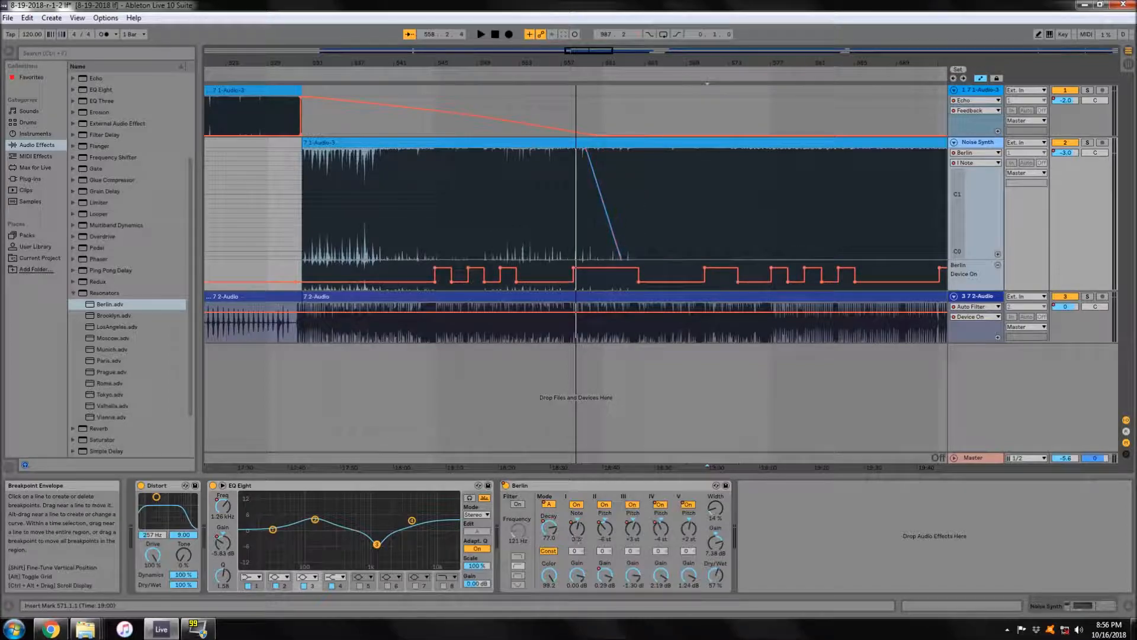
key(space)
key(minus)
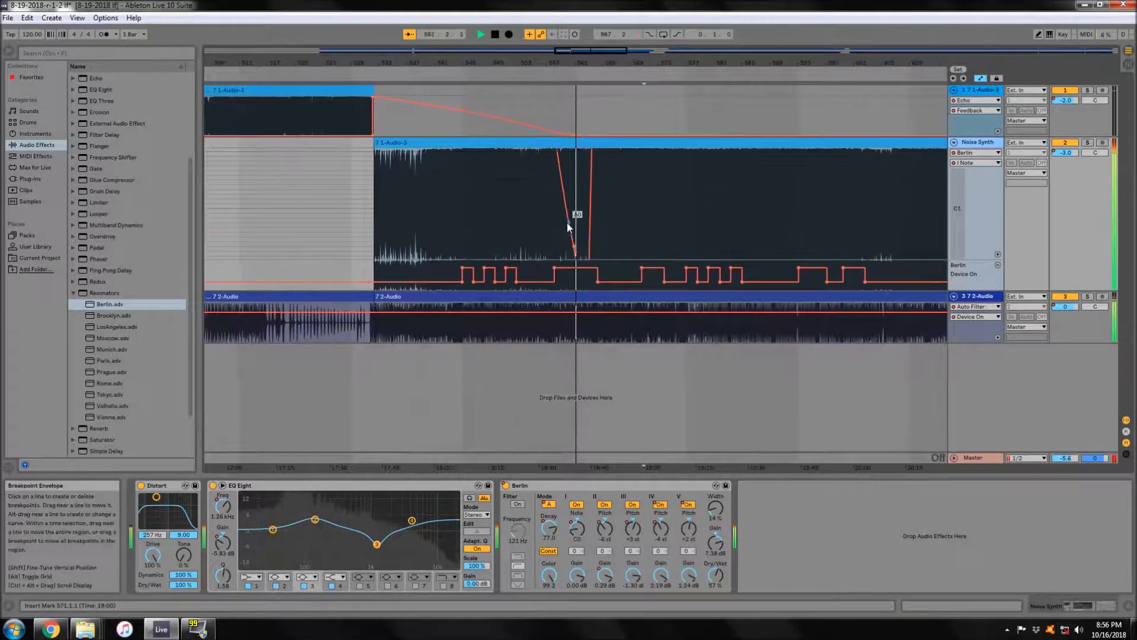
drag(566, 222, 570, 232)
scroll(571, 178, down, 5)
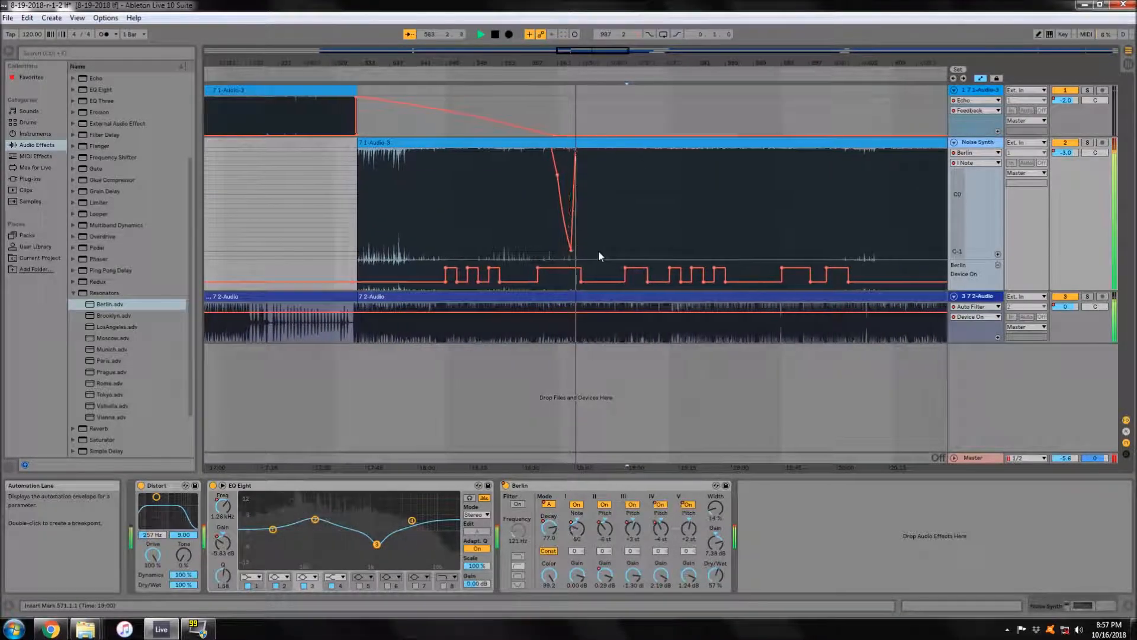
- Replay the Noise Synth passage from earlier positions to check the resonator I note automation
click(431, 79)
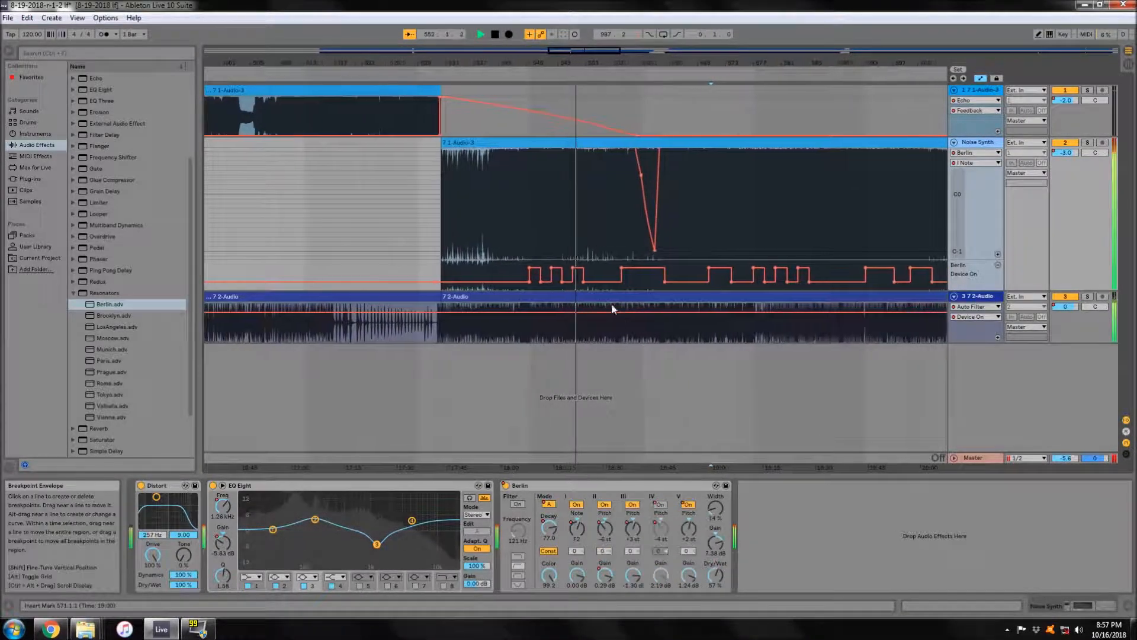
key(space)
click(516, 78)
scroll(571, 223, up, 3)
key(space)
scroll(571, 223, up, 5)
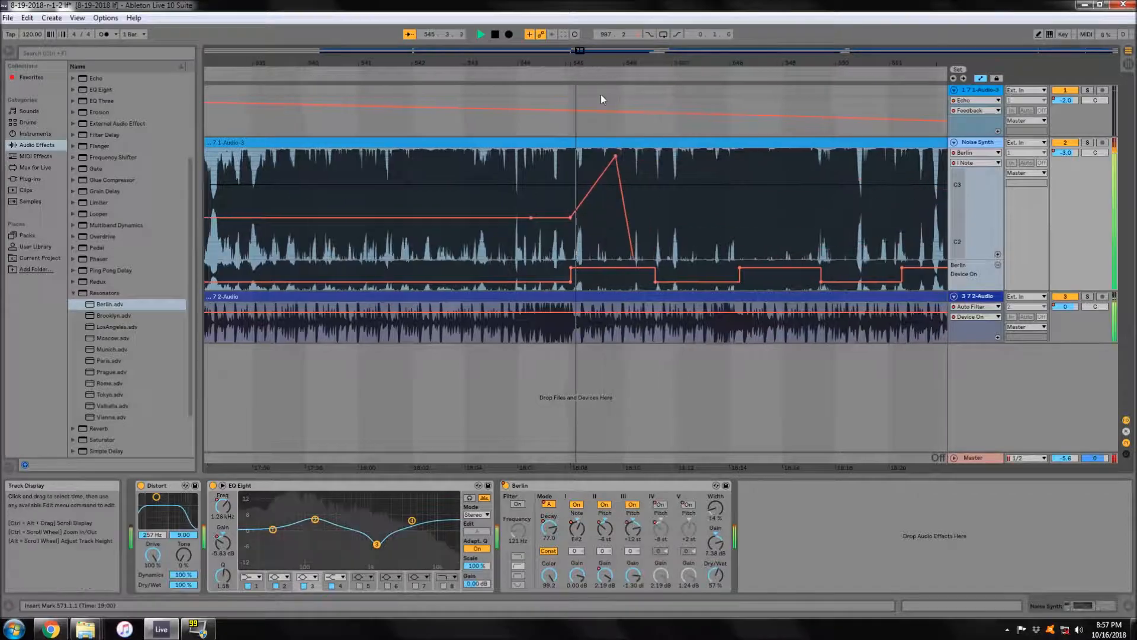
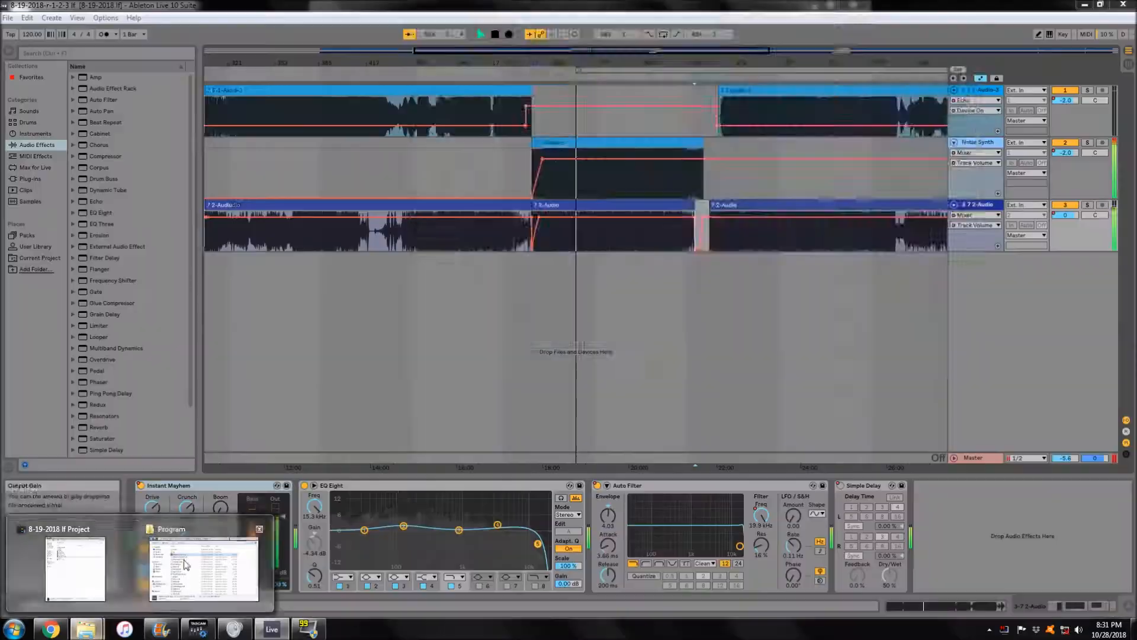
- Rename the first track's second clip "On time" and the Noise Synth clip "I love you Jizza Dizza"
click(185, 564)
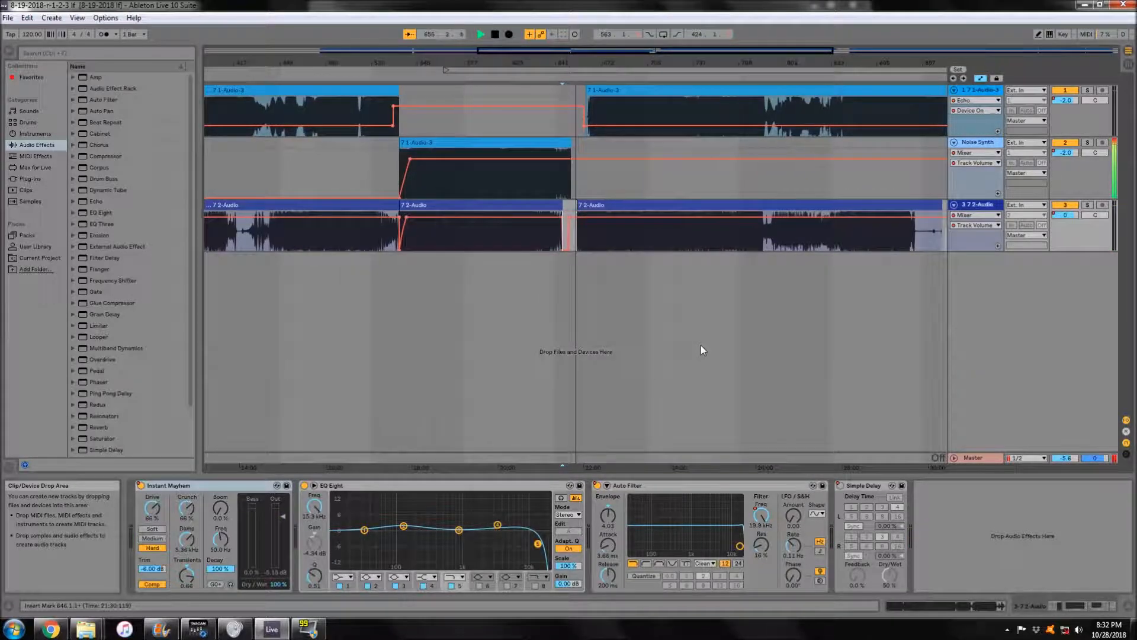
click(585, 78)
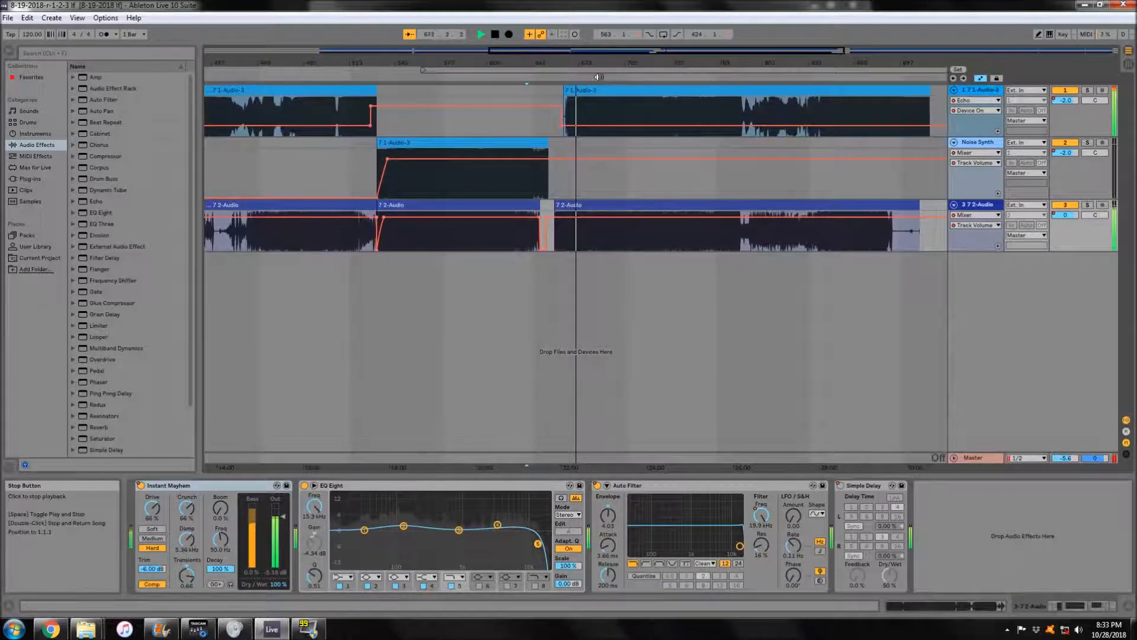
key(space)
click(575, 94)
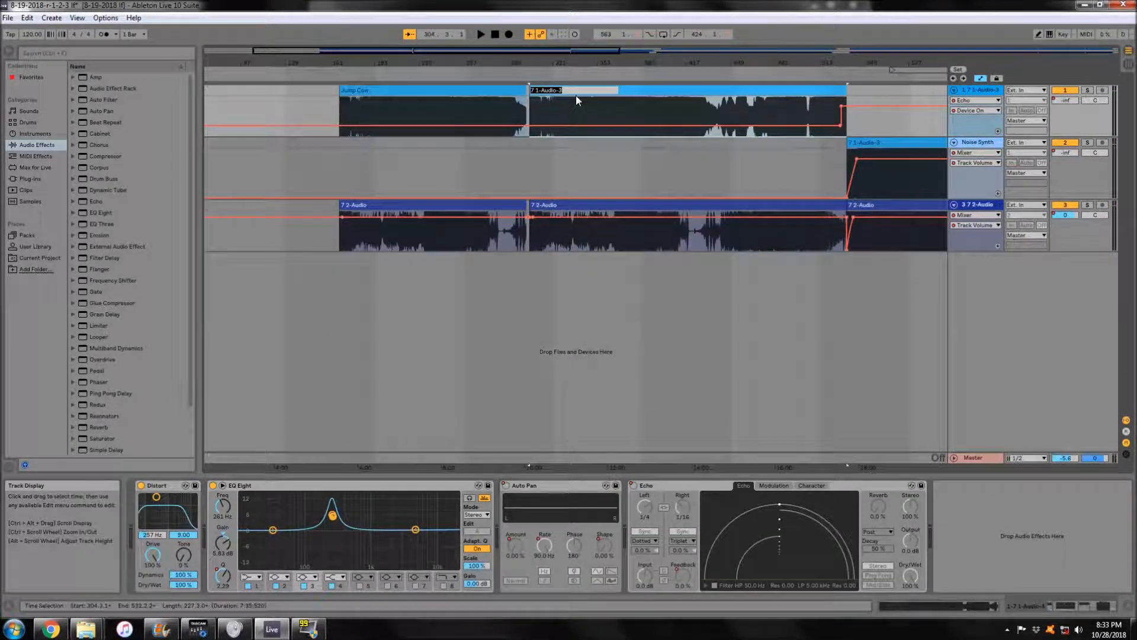
key(space)
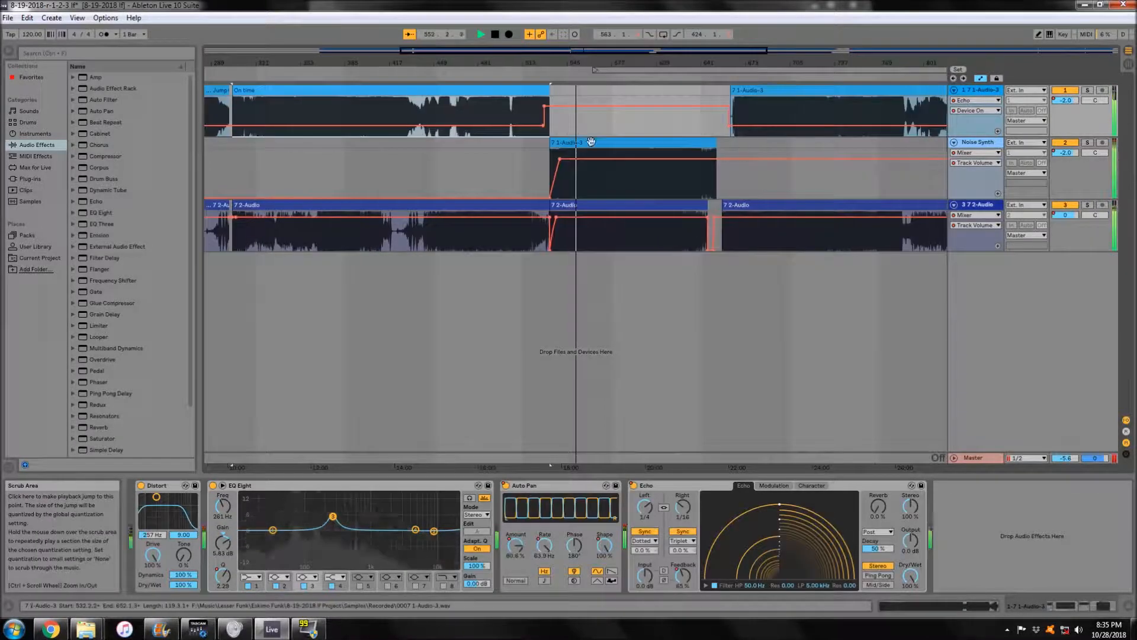
click(630, 178)
key(space)
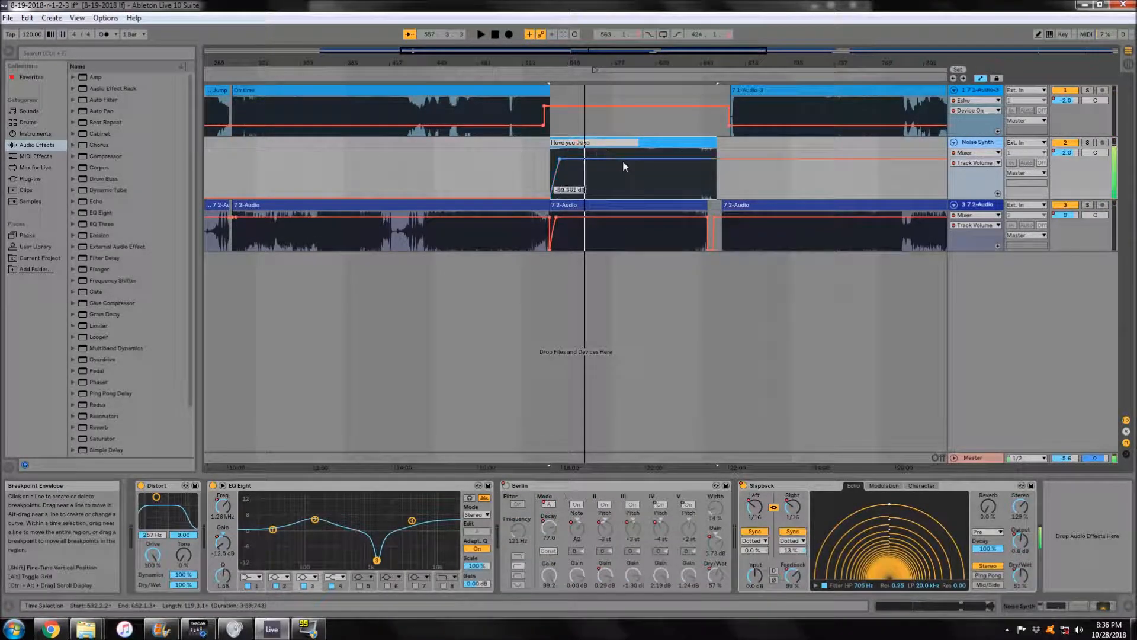
key(space)
- Raise the third track's volume automation to 3.0 dB from the clip after the gap, listening during playback
click(287, 108)
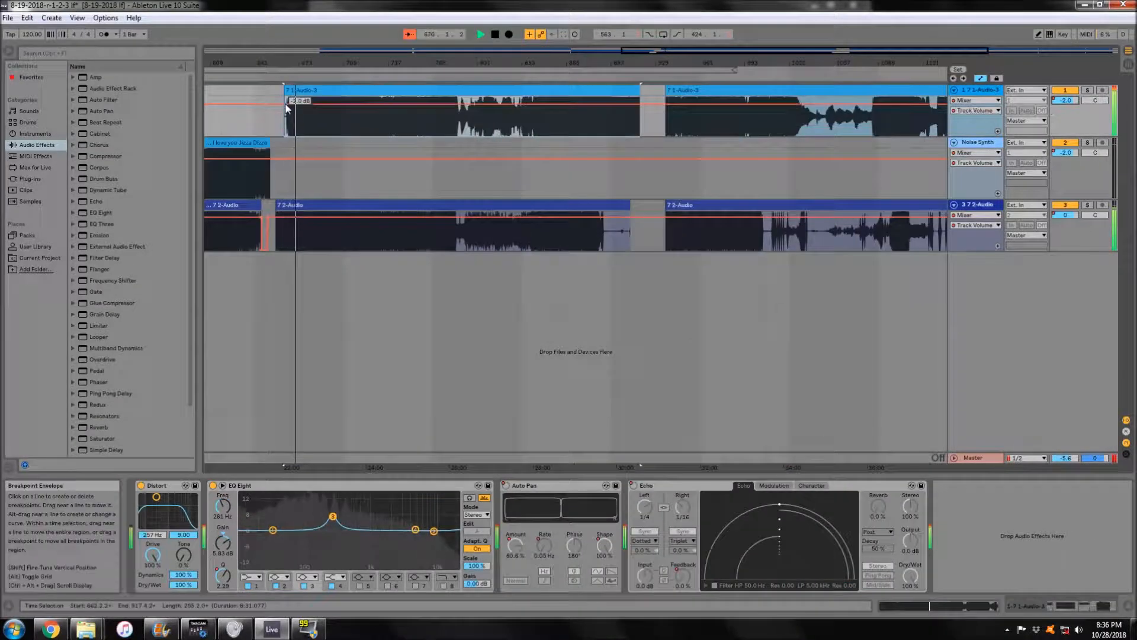
drag(775, 62, 775, 35)
drag(574, 62, 578, 143)
drag(731, 62, 578, 41)
click(516, 205)
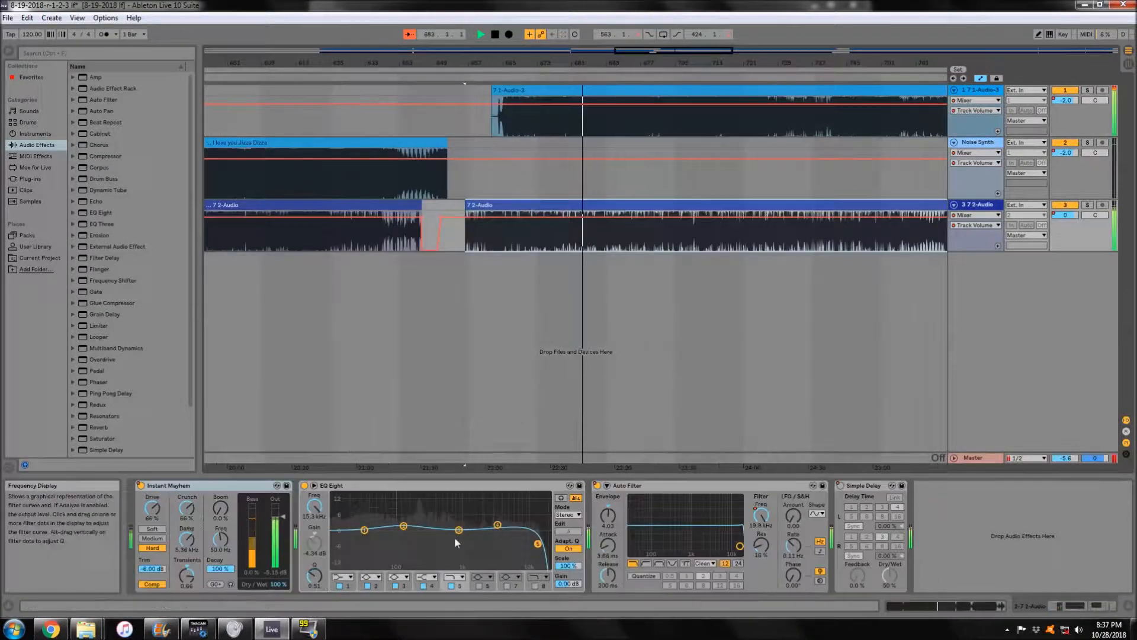
click(188, 509)
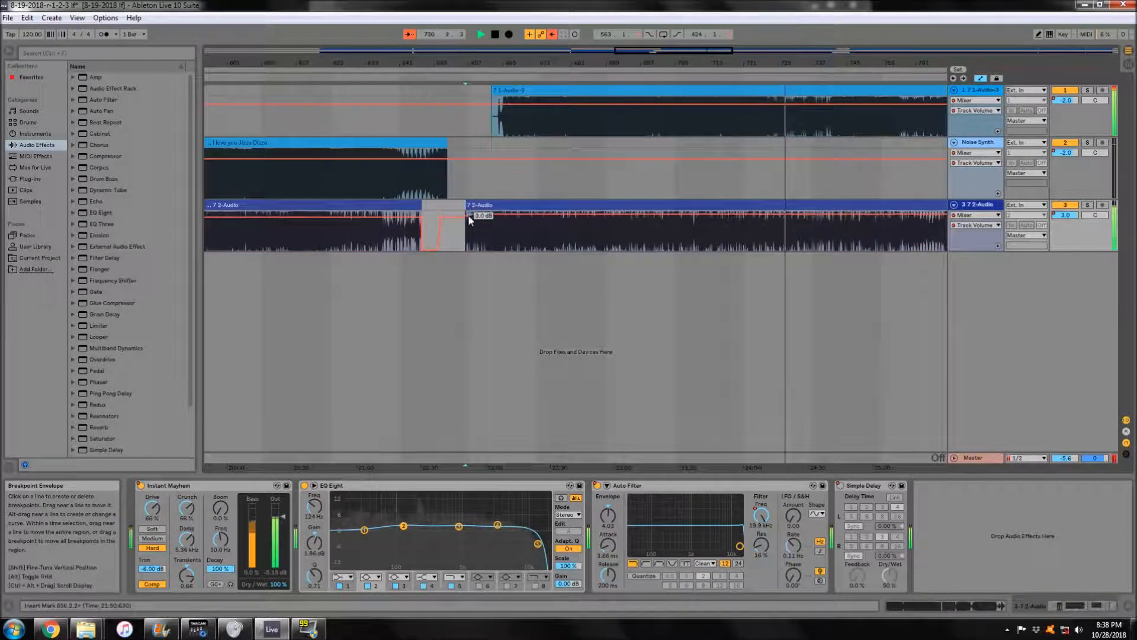
click(409, 34)
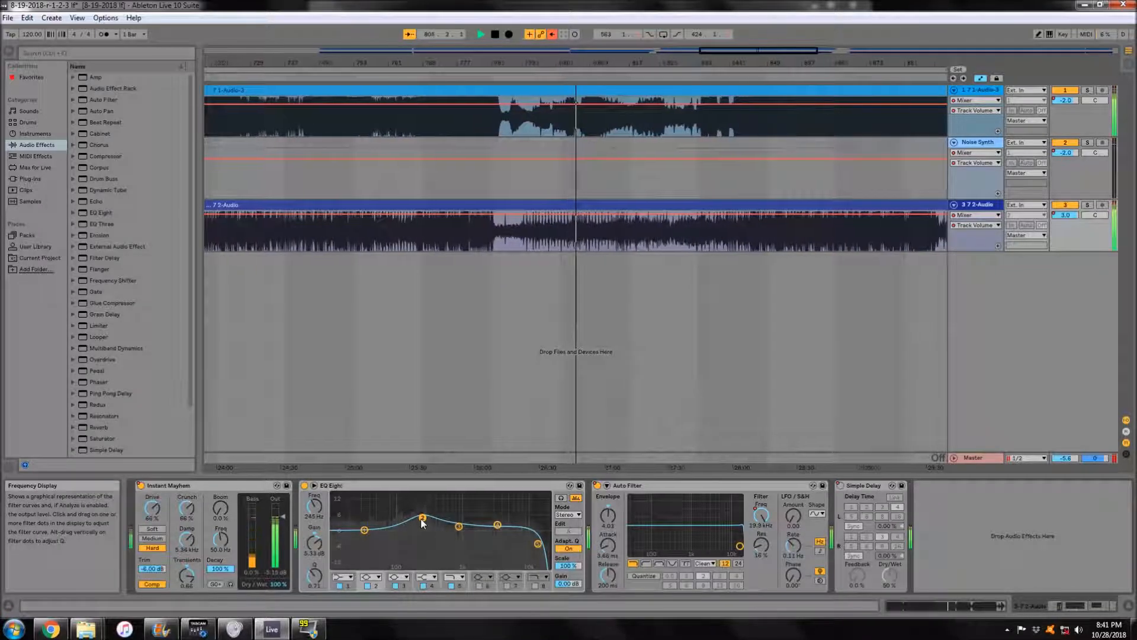
- Boost the third track's EQ Eight band 2 to 5.33 dB at 243 Hz and bring up Simple Delay's on/off automation
drag(403, 526, 422, 518)
right_click(840, 484)
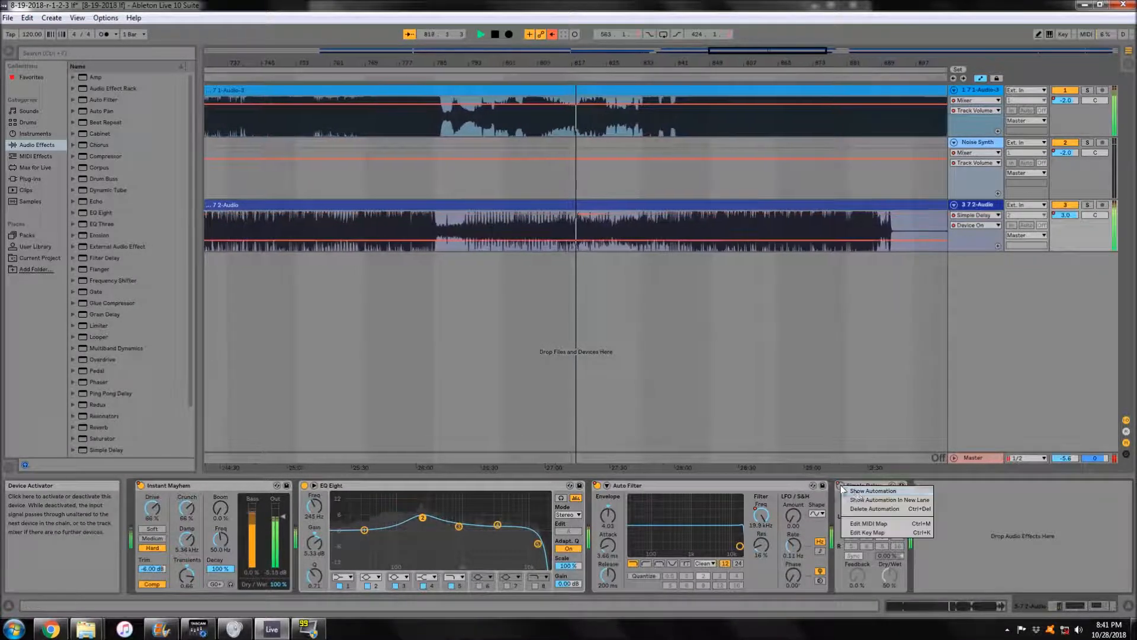
click(882, 510)
- Listen to the start of the section near bar 936 and select its opening across all three tracks
drag(503, 63, 500, 34)
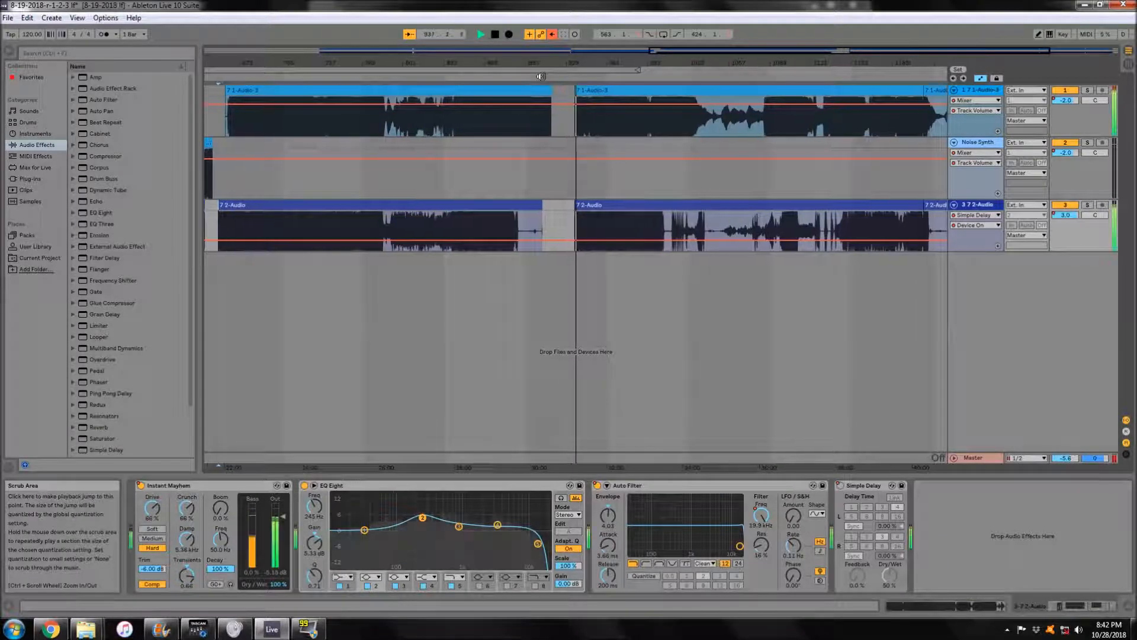
drag(544, 63, 573, 259)
click(431, 77)
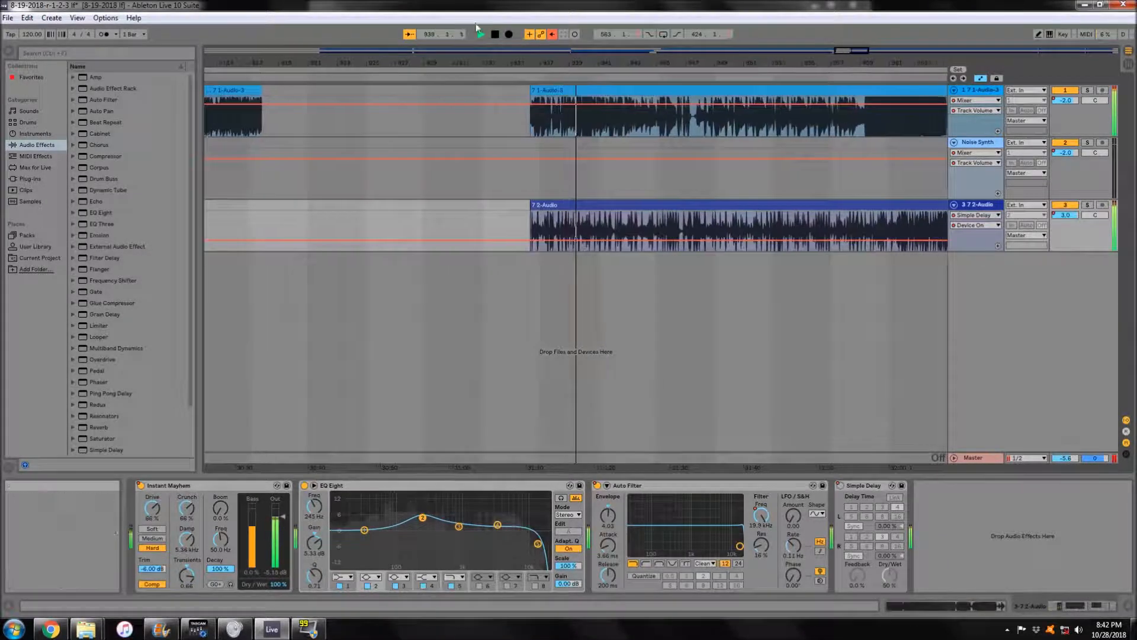
click(515, 76)
drag(594, 63, 557, 237)
key(space)
drag(730, 225, 329, 119)
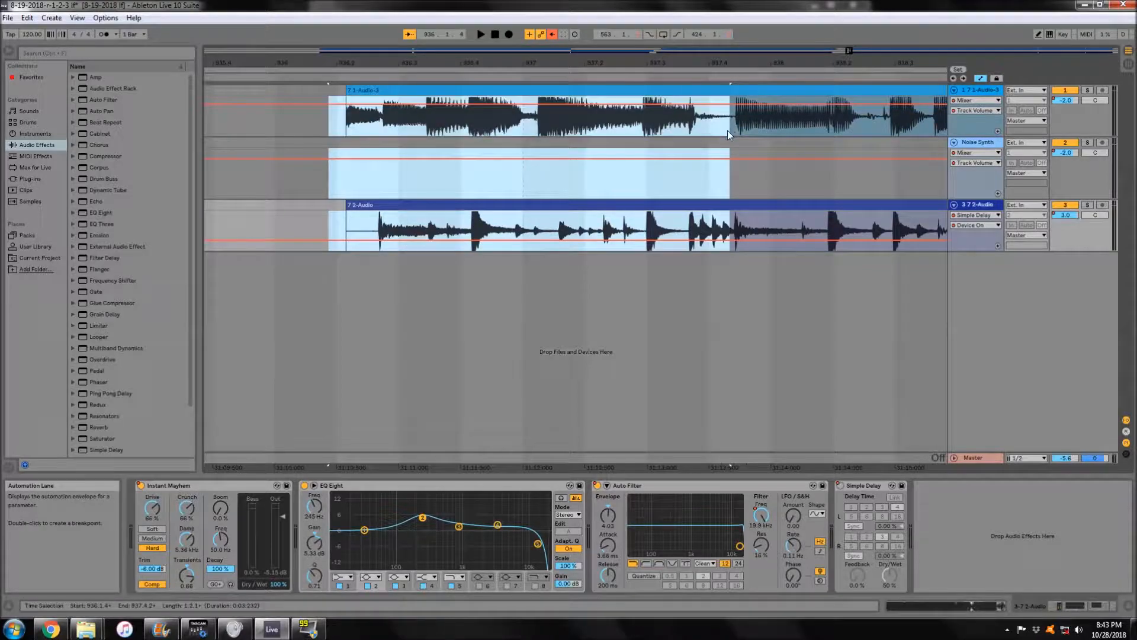
drag(727, 130, 296, 108)
- Delete the long section between the Noise Synth clip and the bar 936 section from the first and third tracks
key(minus)
key(minus)
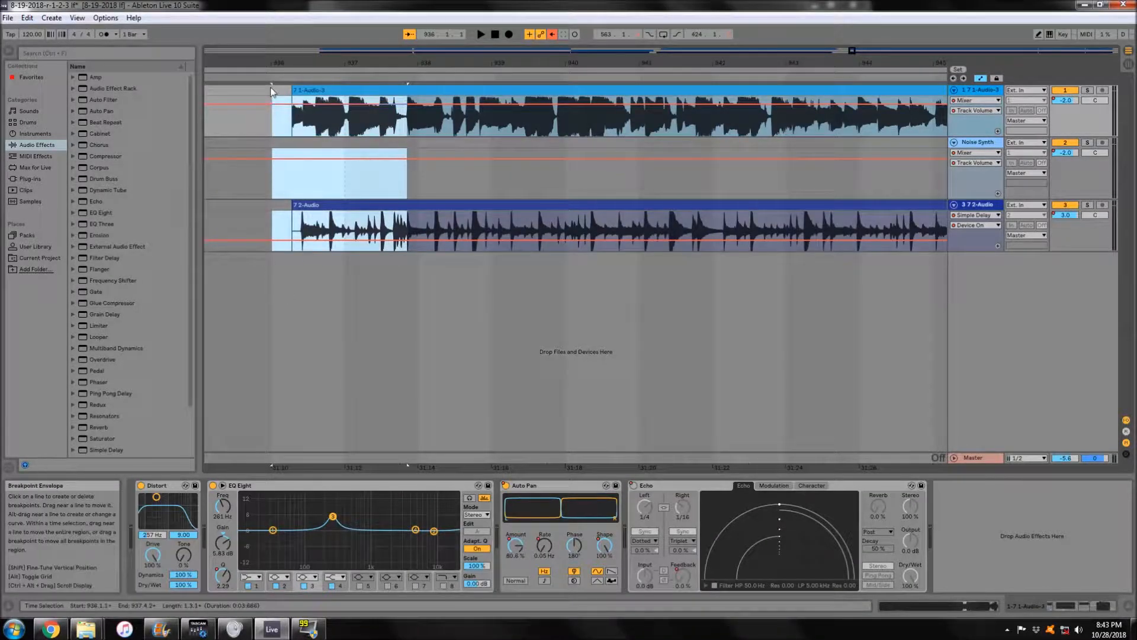
key(minus)
key(minus)
key(minus)
key(minus)
key(minus)
click(545, 202)
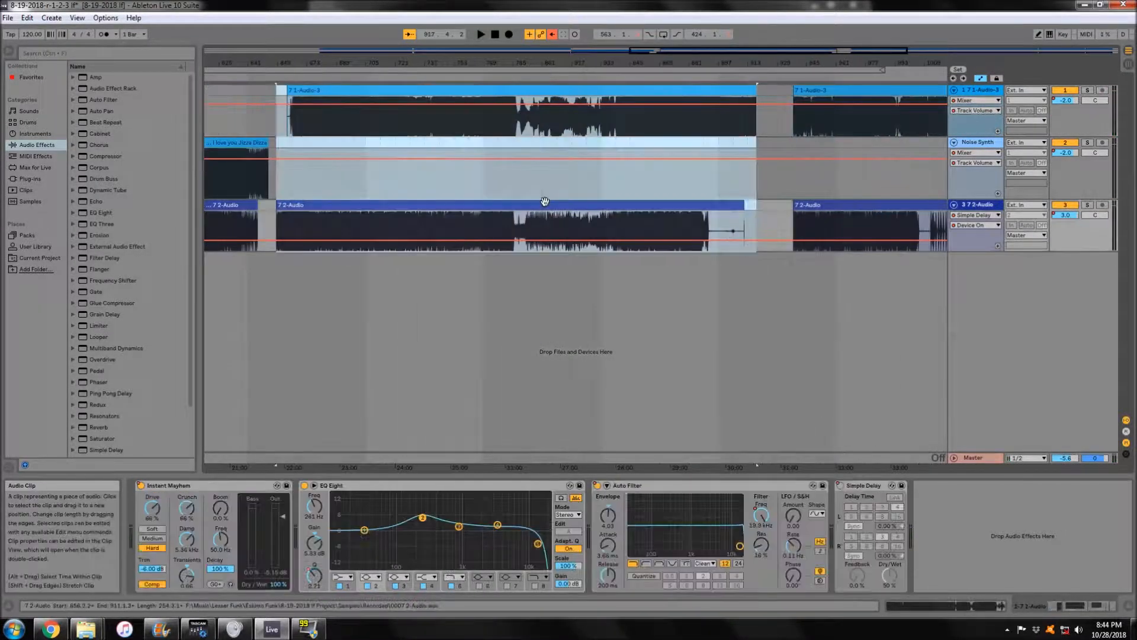
key(minus)
click(624, 87)
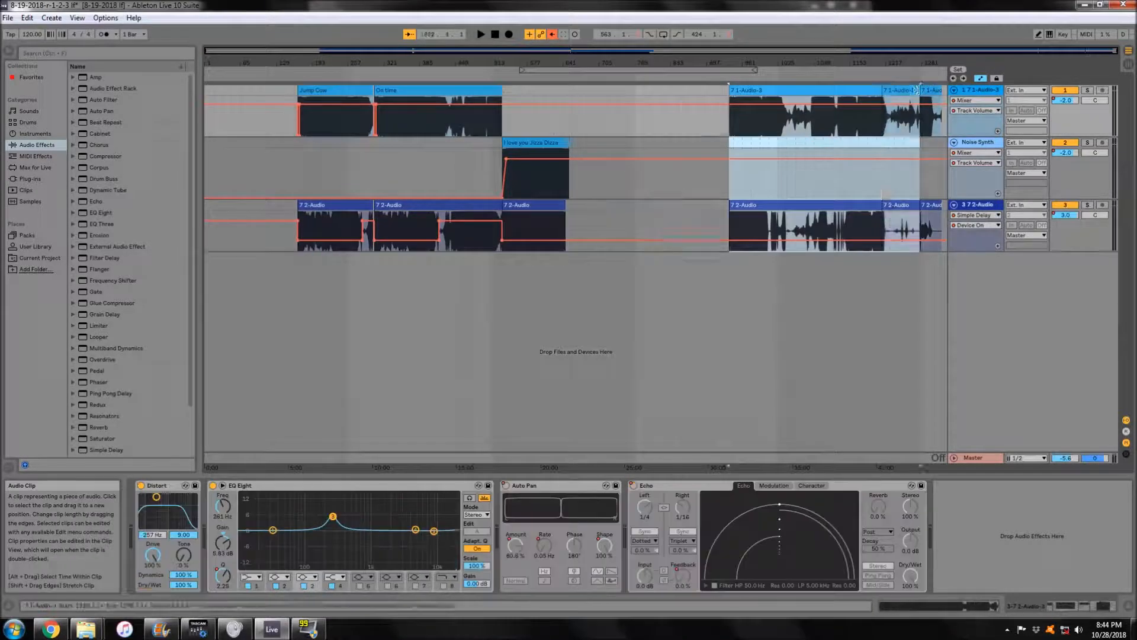
- Move the remaining clips on all tracks earlier to start at bar 657 and play the new transition
drag(916, 90, 766, 90)
key(plus)
key(plus)
key(space)
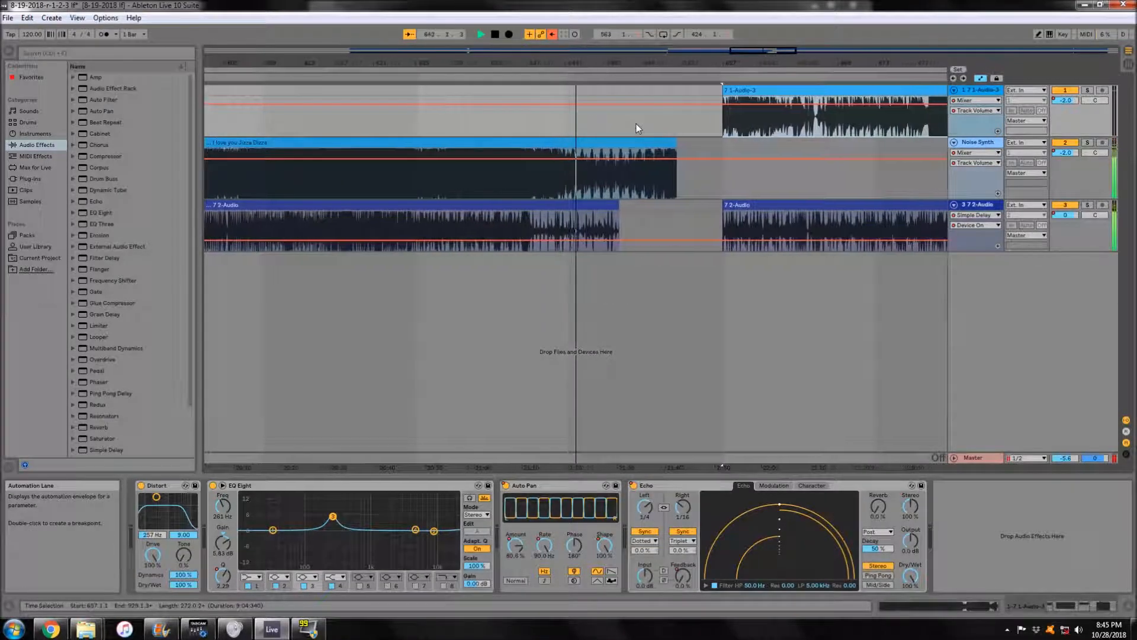
- Automate Noise Synth's Slapback echo to switch off where the next section begins at bar 657, checking during playback
click(592, 231)
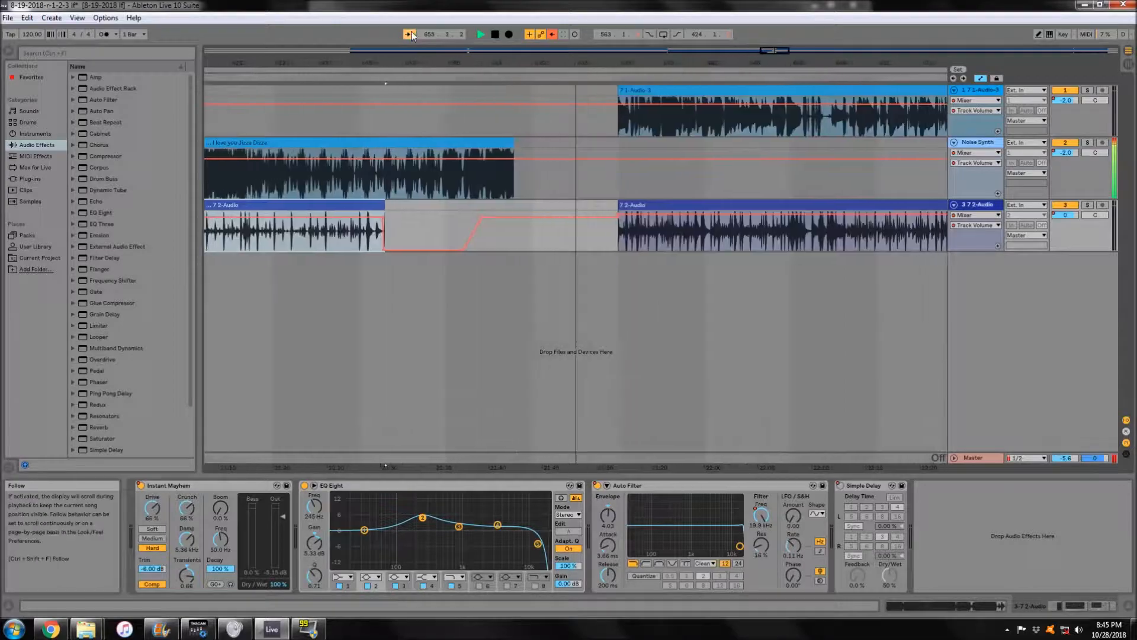
click(479, 143)
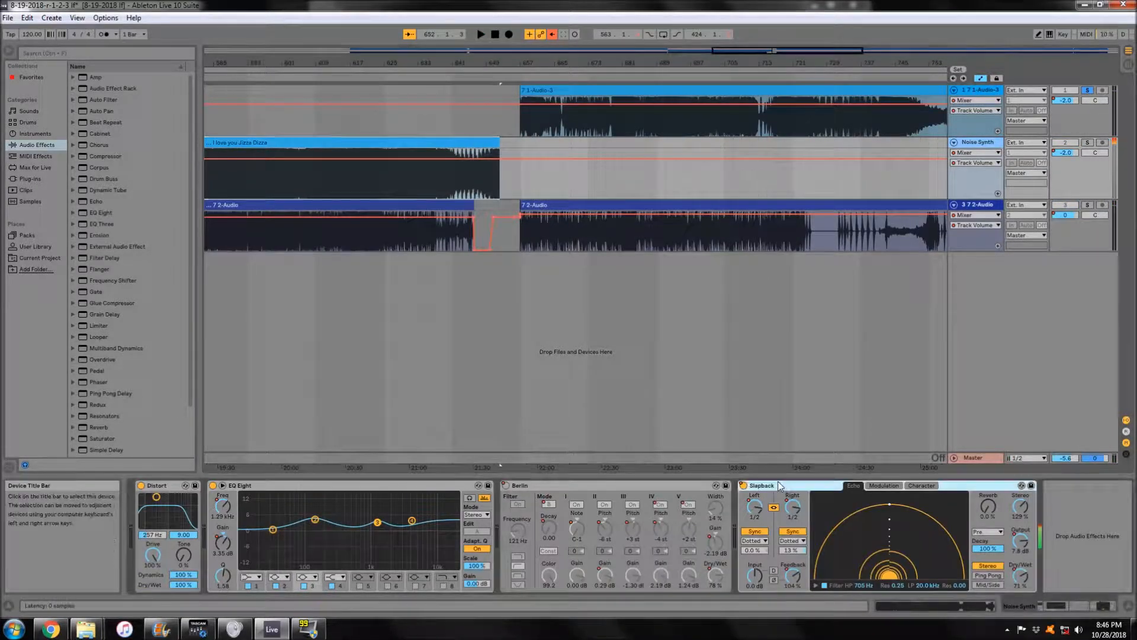
right_click(744, 485)
click(785, 77)
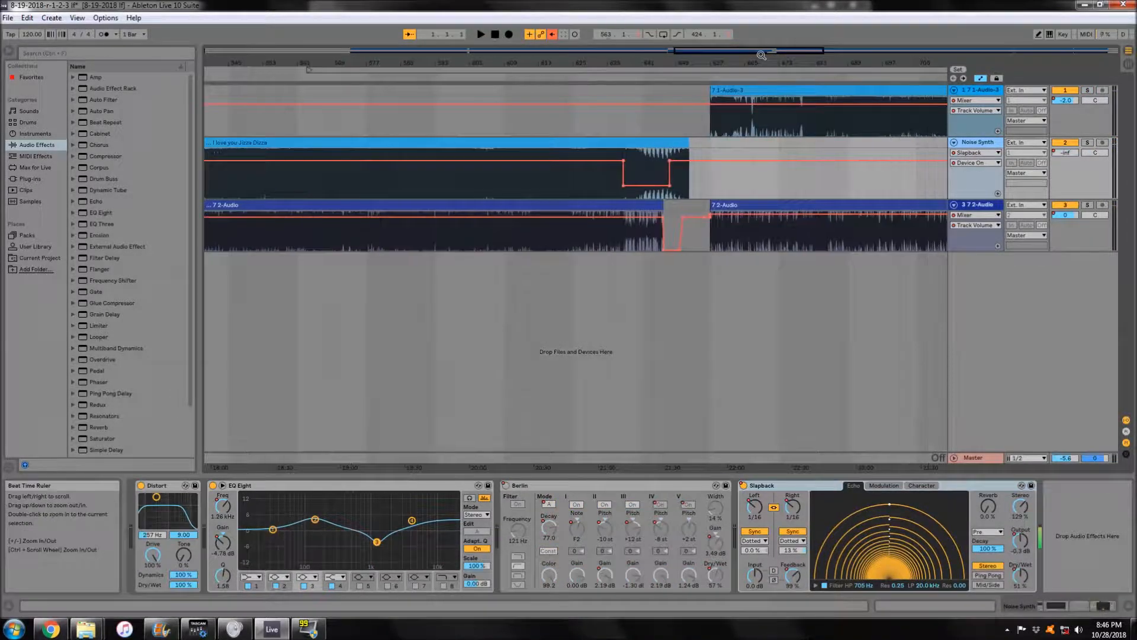
click(312, 79)
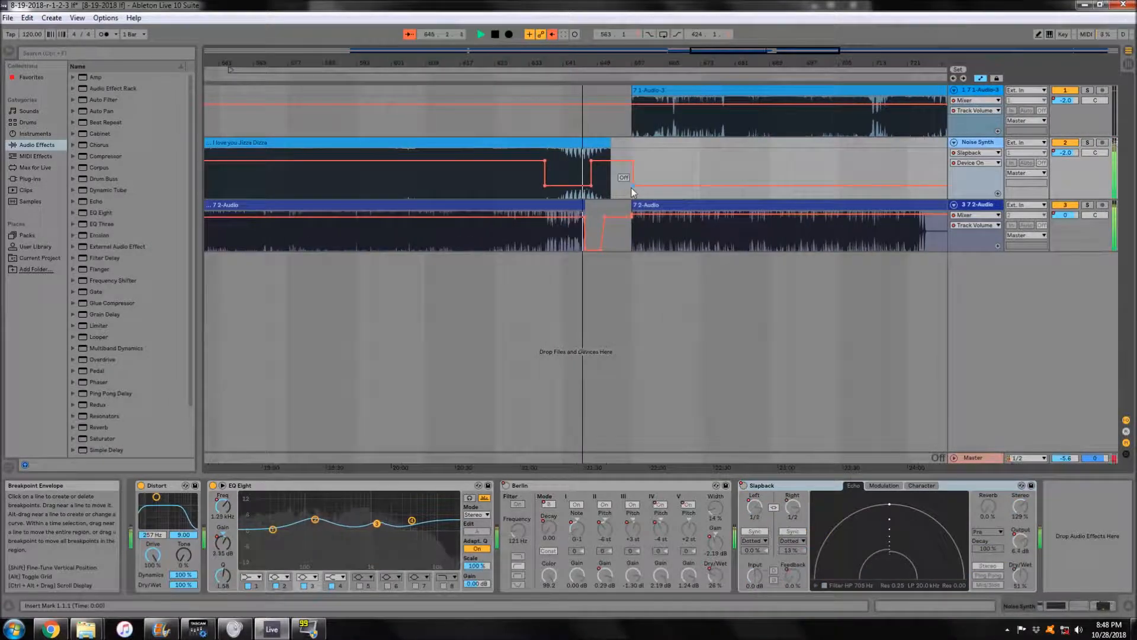
- Stop playback and delete the on/off automation of the Slapback echo on Noise Synth
click(798, 587)
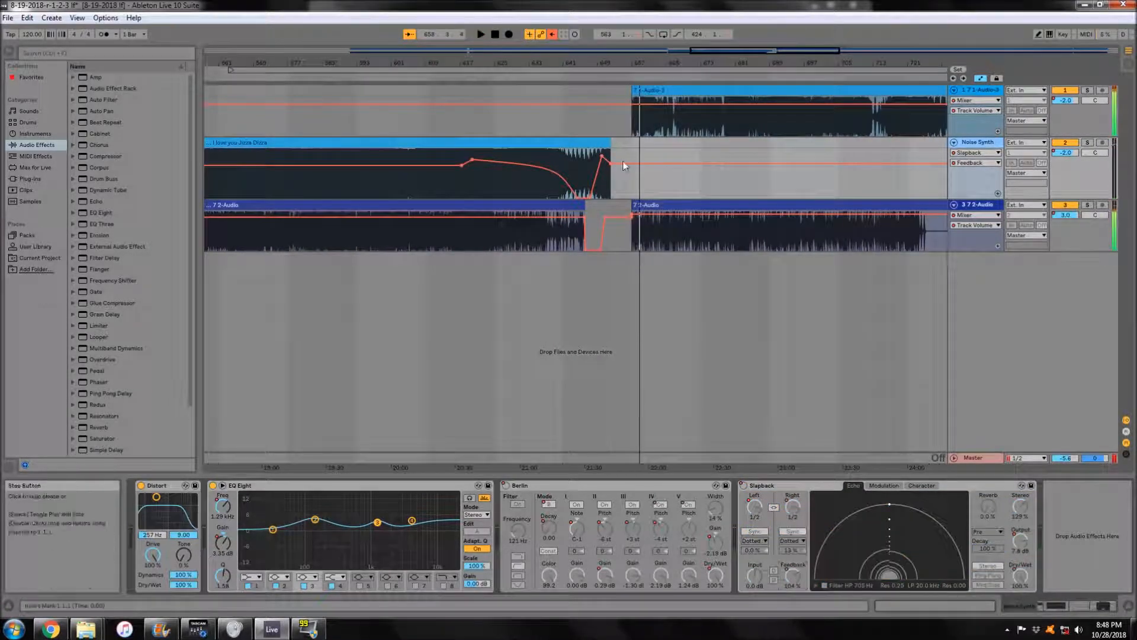
key(space)
right_click(743, 485)
click(770, 511)
- Lower the Slapback feedback automation after the Noise Synth clip's end to 61 %, replaying the transition
click(793, 575)
drag(634, 163, 635, 169)
click(604, 79)
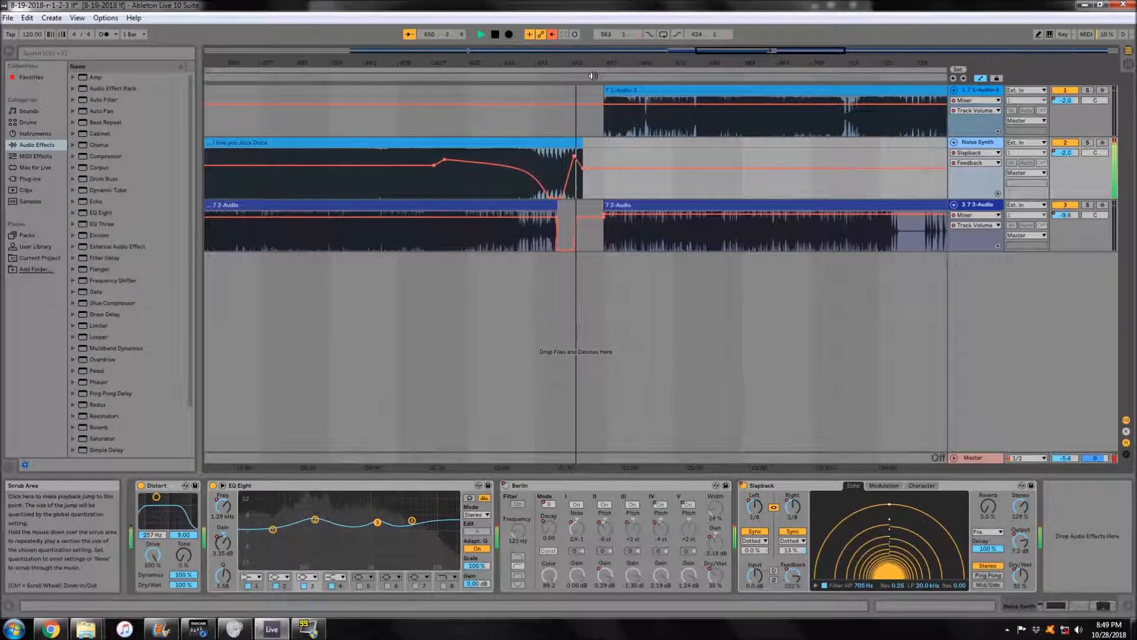
drag(548, 168, 548, 178)
click(529, 77)
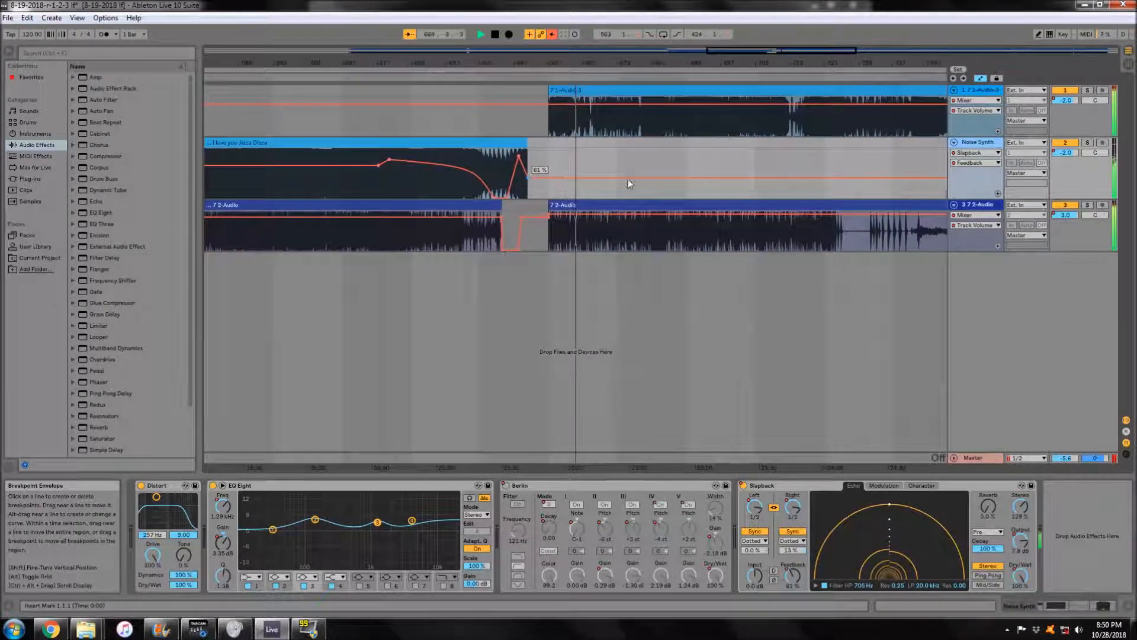
- Lower the third track's volume automation in the section after the gap to 0.6 dB during playback
drag(569, 63, 569, 148)
drag(280, 214, 280, 218)
drag(285, 63, 285, 24)
click(410, 36)
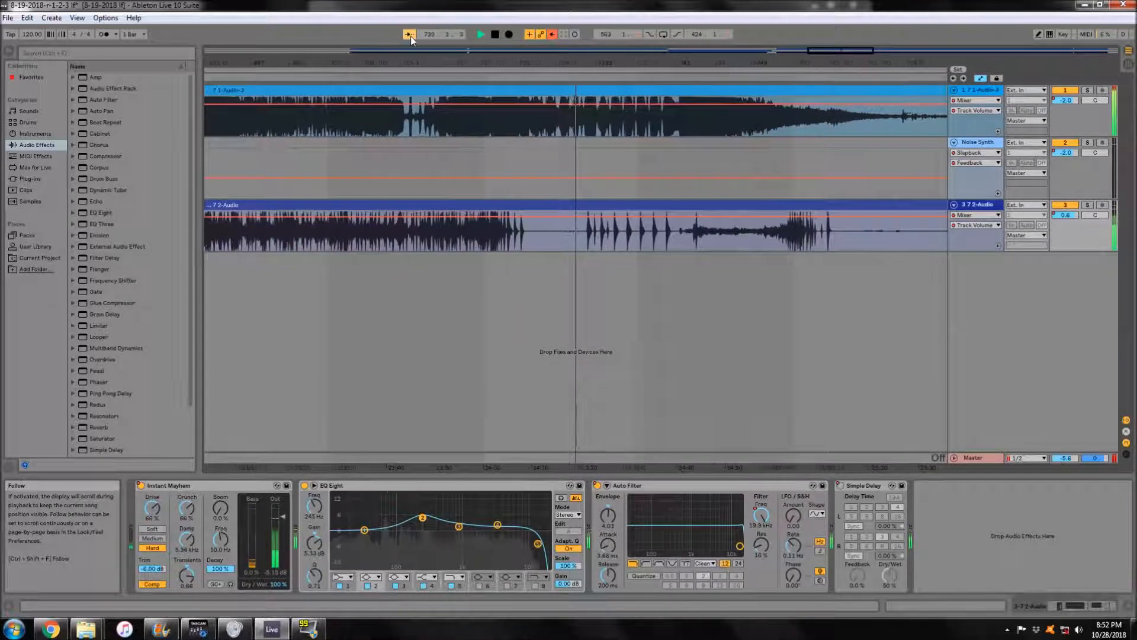
- Listen closely to the third track's isolated hits around bar 731 with that track soloed
click(532, 231)
drag(532, 63, 359, 107)
click(359, 75)
click(360, 71)
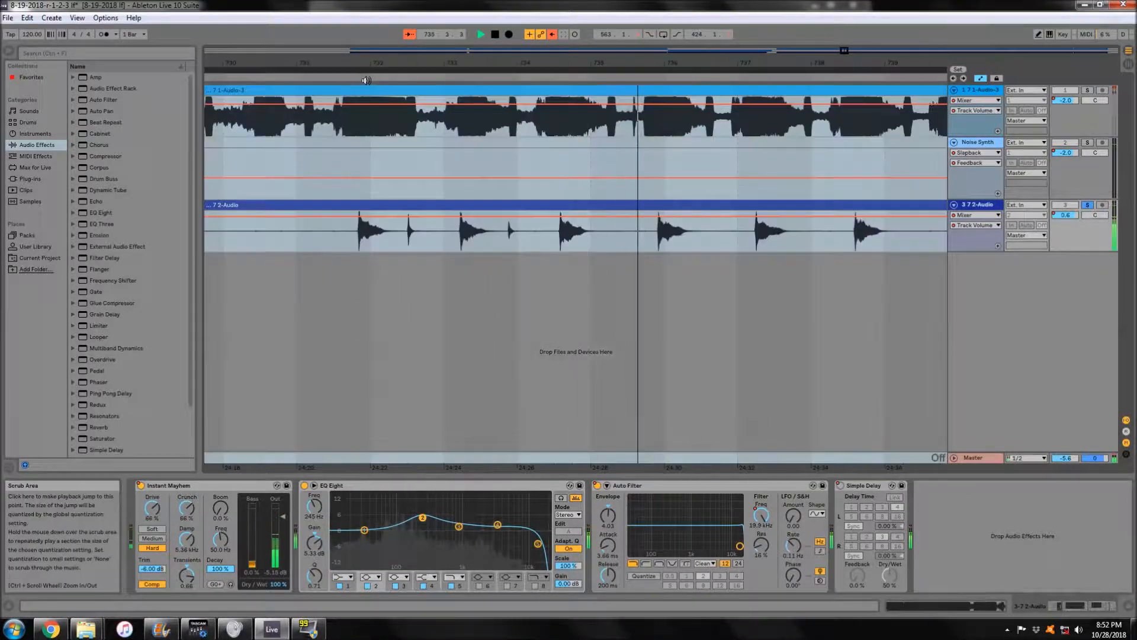
click(362, 78)
drag(363, 63, 363, 19)
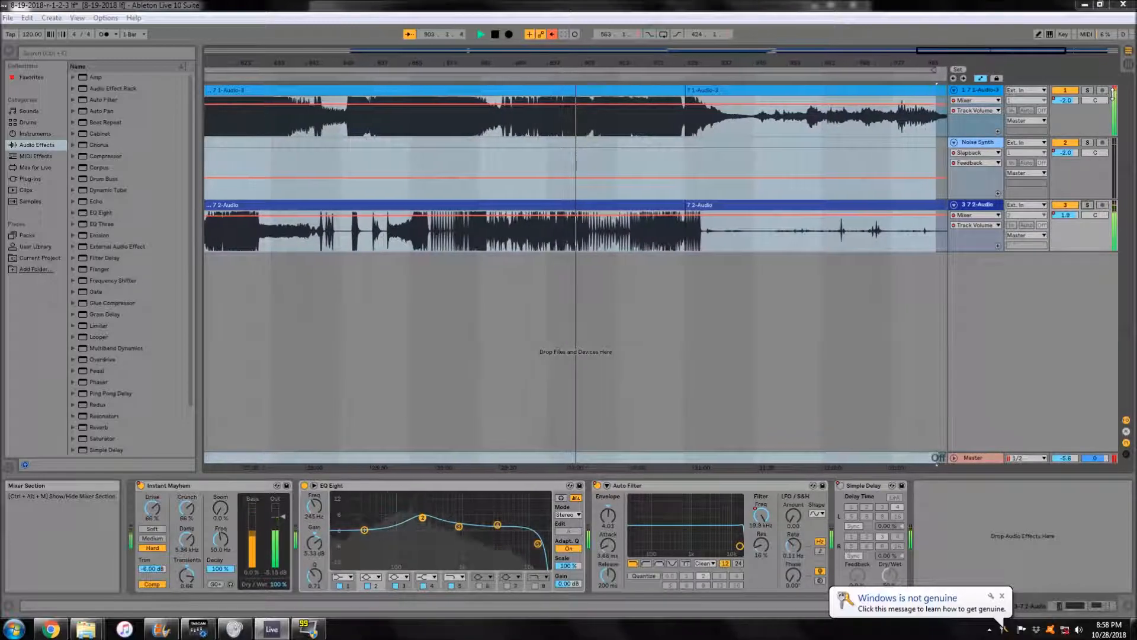
- Enable the fifth EQ Eight band on the first track with a 3.60 dB boost at 100 Hz, comparing it on and off during playback
click(448, 102)
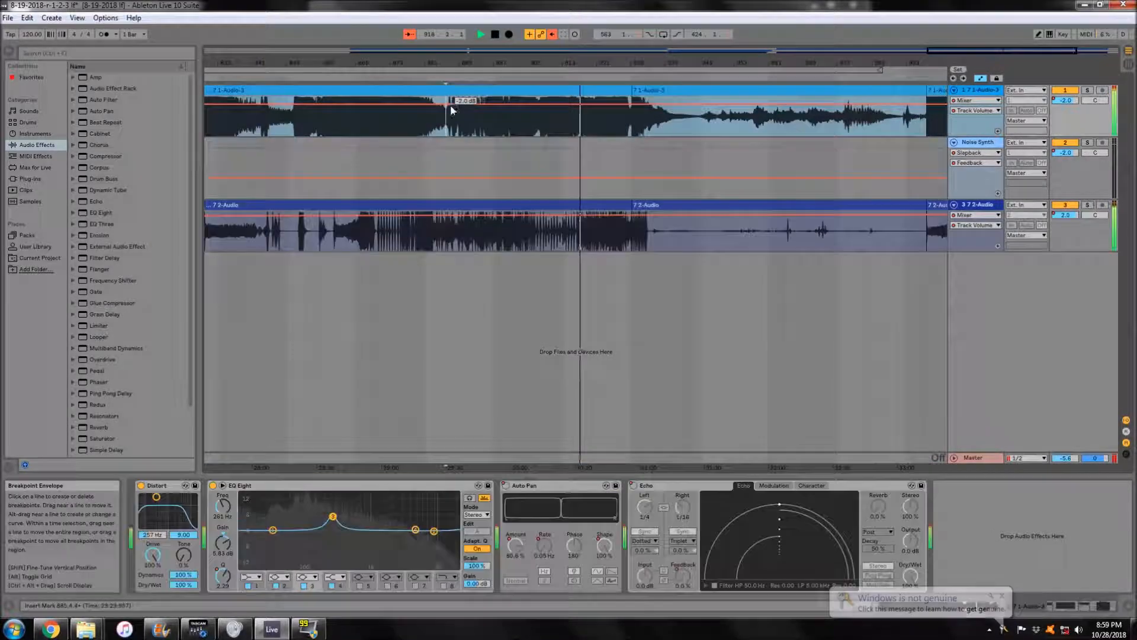
drag(437, 63, 438, 6)
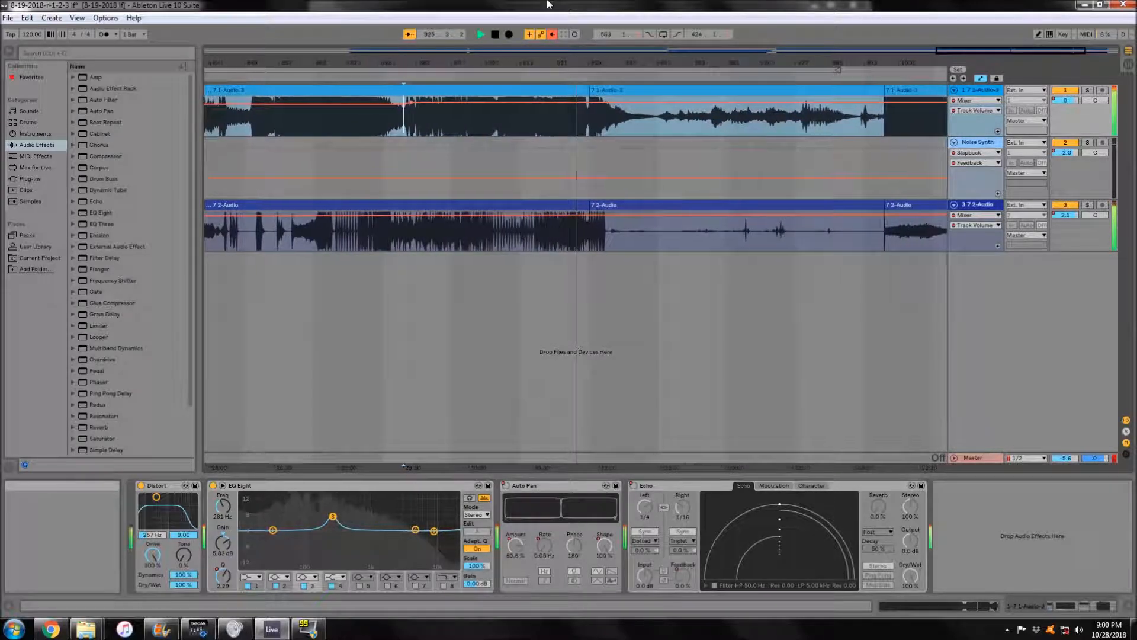
key(space)
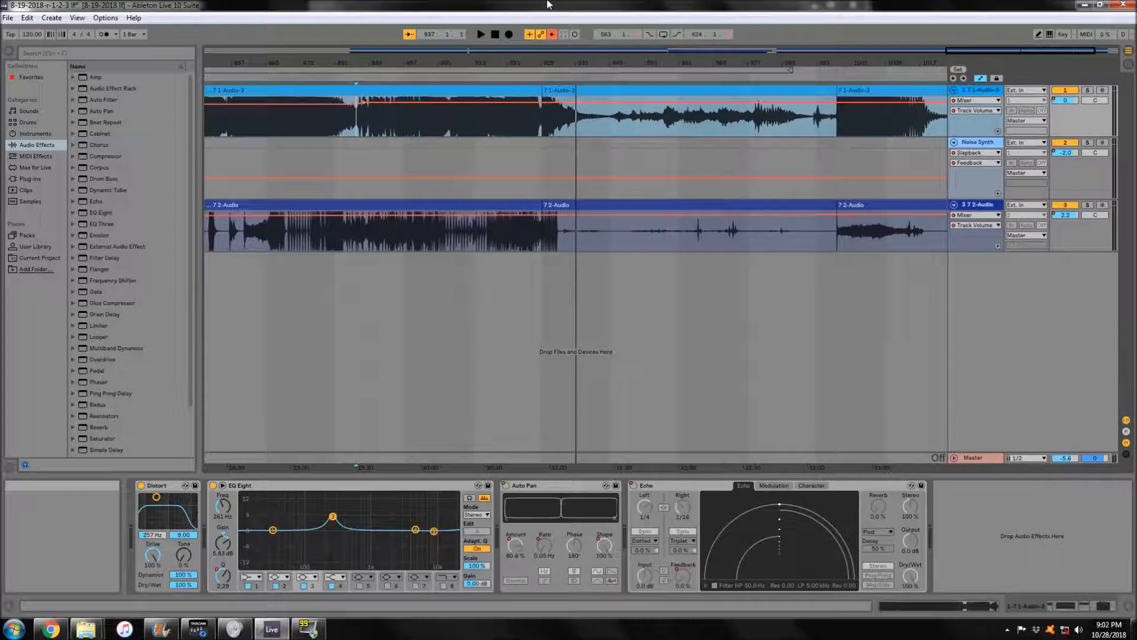
key(space)
click(360, 586)
drag(306, 530, 305, 523)
click(359, 586)
click(360, 586)
key(space)
key(space)
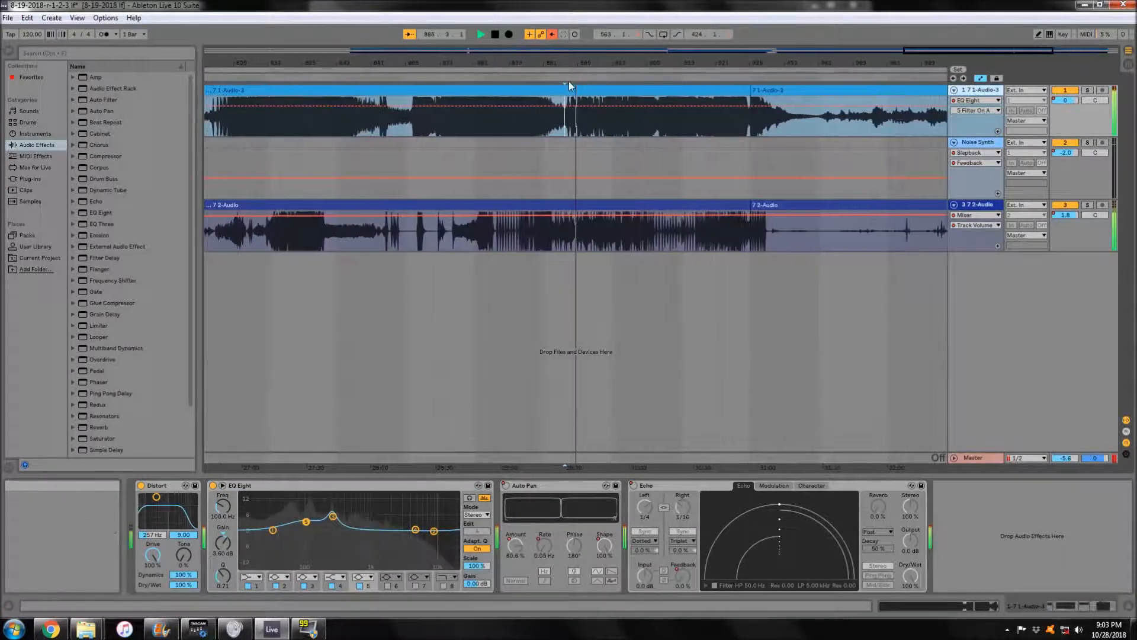
- Select a passage of about six bars from bar 896 on the first track and loop it
drag(583, 127, 738, 129)
click(602, 123)
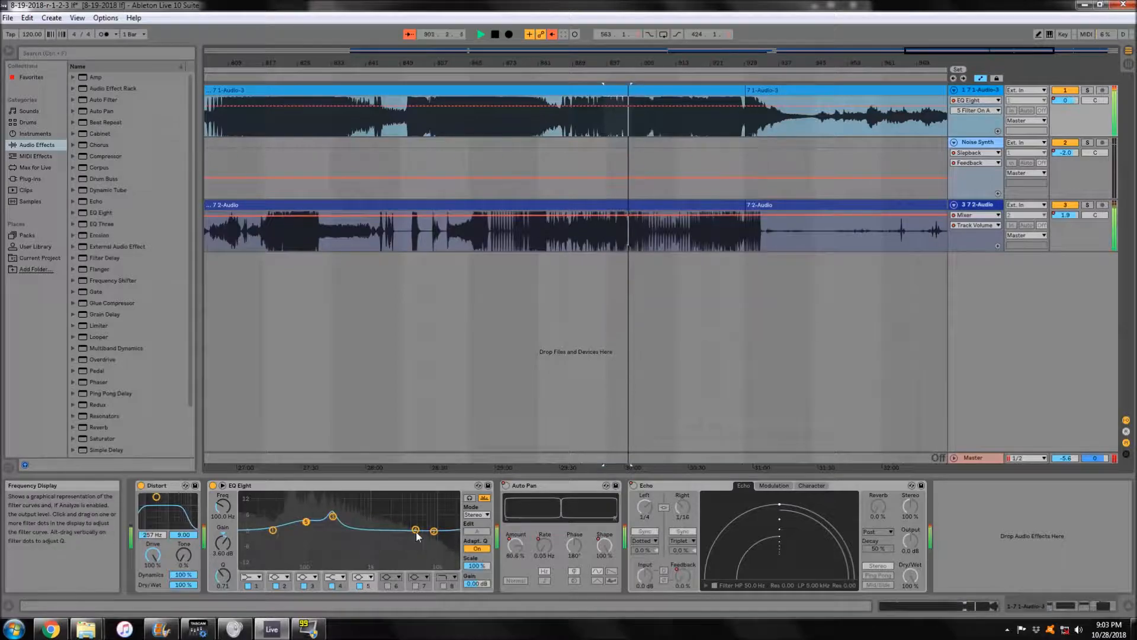
key(ctrl+l)
- Enable the first track's sixth EQ Eight band with a boost of about 6.3 dB near 1.80 kHz, and undo a trial Filter Delay
drag(415, 527, 384, 495)
double_click(435, 532)
double_click(382, 510)
click(391, 577)
click(392, 586)
drag(384, 545, 388, 515)
click(391, 577)
click(389, 536)
double_click(95, 261)
key(ctrl+z)
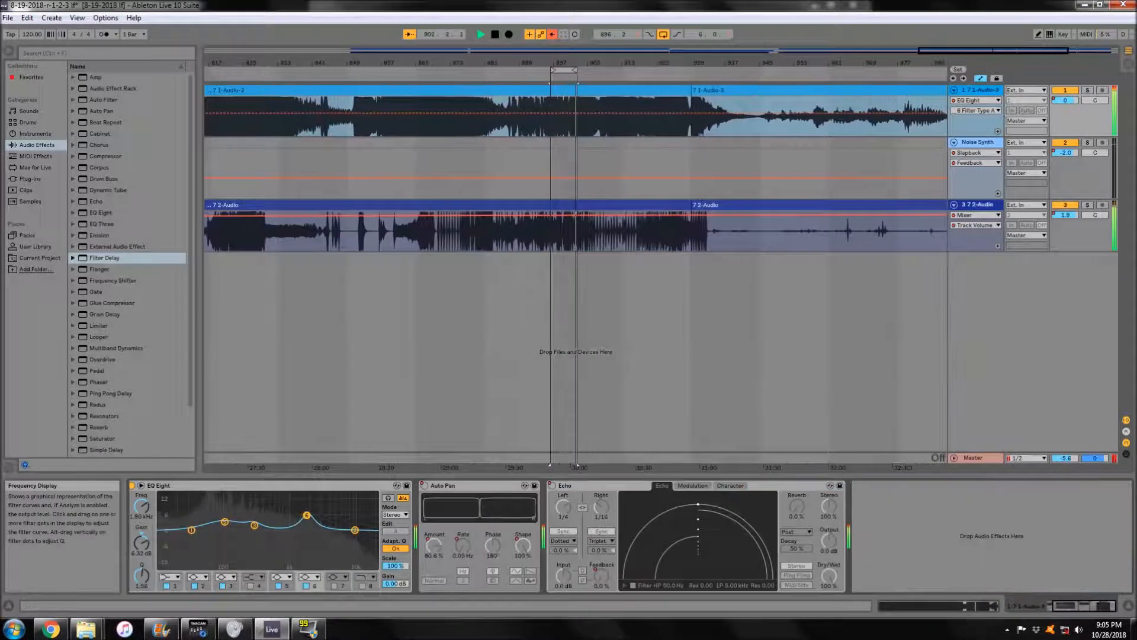
- Switch the sixth EQ Eight band to a low-cut filter and turn off looping
mouse_move(307, 515)
mouse_down()
mouse_move(165, 529)
mouse_move(141, 474)
mouse_move(141, 492)
mouse_move(141, 462)
mouse_up()
click(310, 577)
click(310, 507)
click(662, 34)
- Record frequency automation for the sixth EQ band from about bar 896, sweeping it up and back down to 10 Hz
click(554, 79)
click(509, 35)
drag(145, 502, 145, 521)
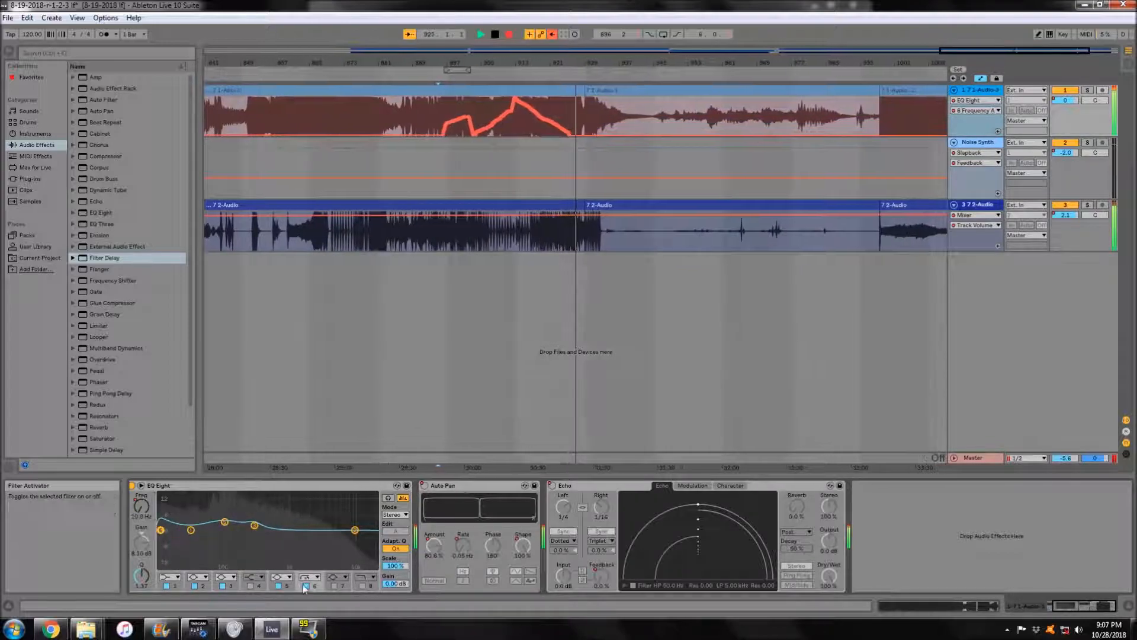
click(508, 34)
click(417, 78)
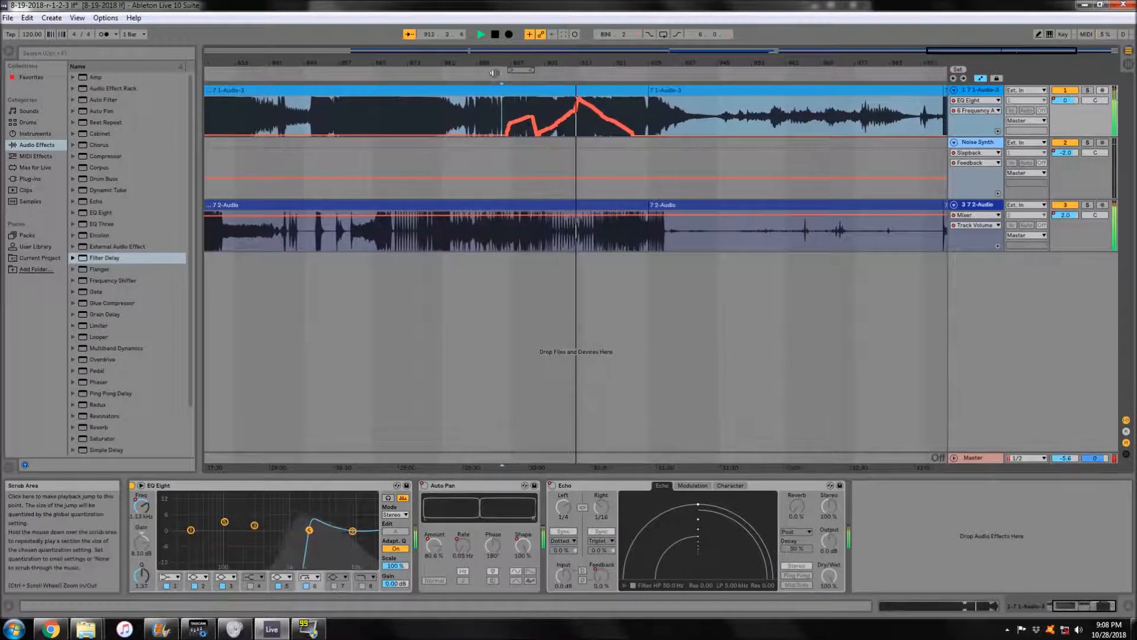
- Automate the first track's Echo to switch on around bar 896 and replay the spot
right_click(553, 485)
click(583, 492)
drag(585, 135, 586, 119)
key(space)
key(space)
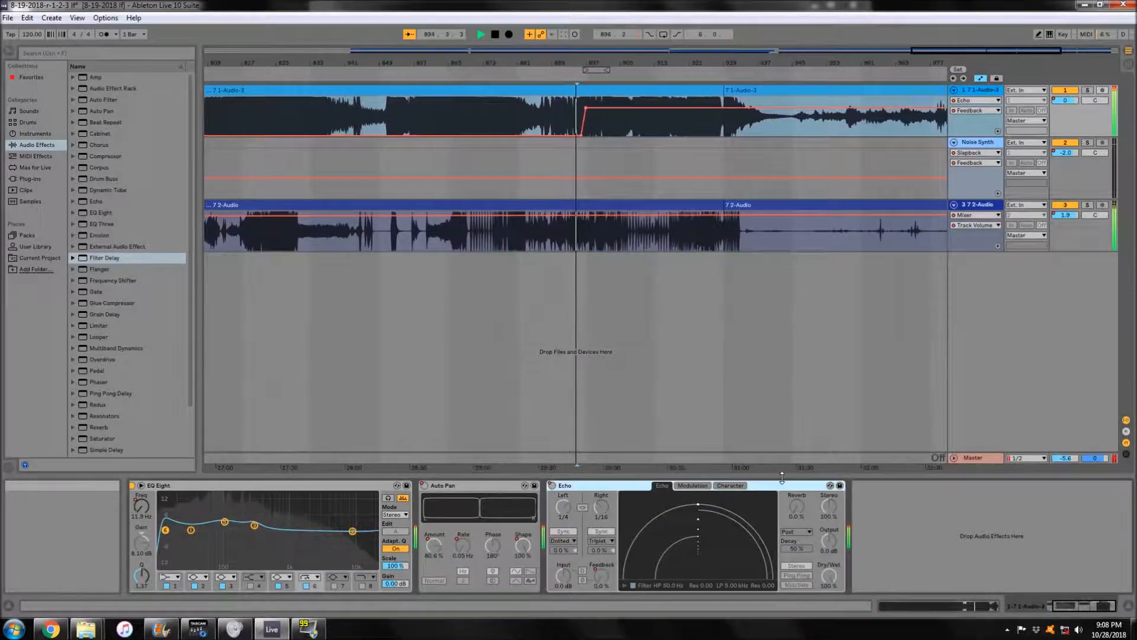
- Raise the Echo feedback automation around bar 896 and shape its dip and peak with several breakpoints
drag(602, 576, 602, 562)
right_click(602, 575)
click(649, 528)
click(561, 108)
mouse_move(568, 108)
mouse_down()
mouse_move(580, 116)
mouse_move(582, 98)
mouse_up()
drag(589, 99, 590, 112)
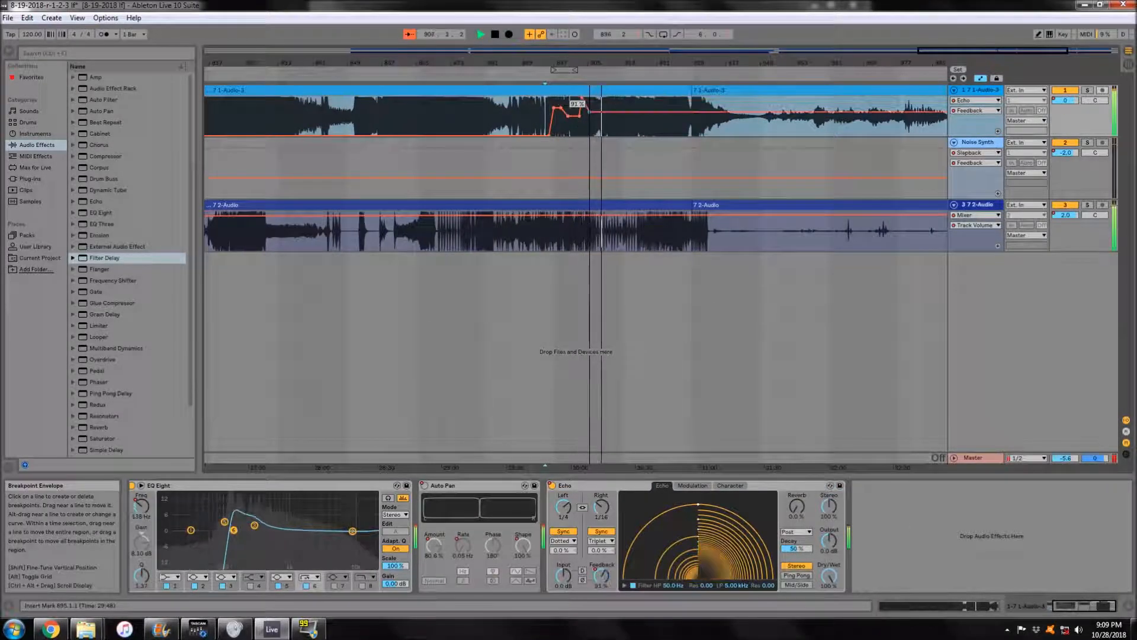
- Automate the Echo's left delay division so that it drops to 1/64 around bar 902
drag(567, 508, 567, 535)
right_click(566, 507)
click(604, 514)
click(586, 136)
drag(580, 135, 581, 116)
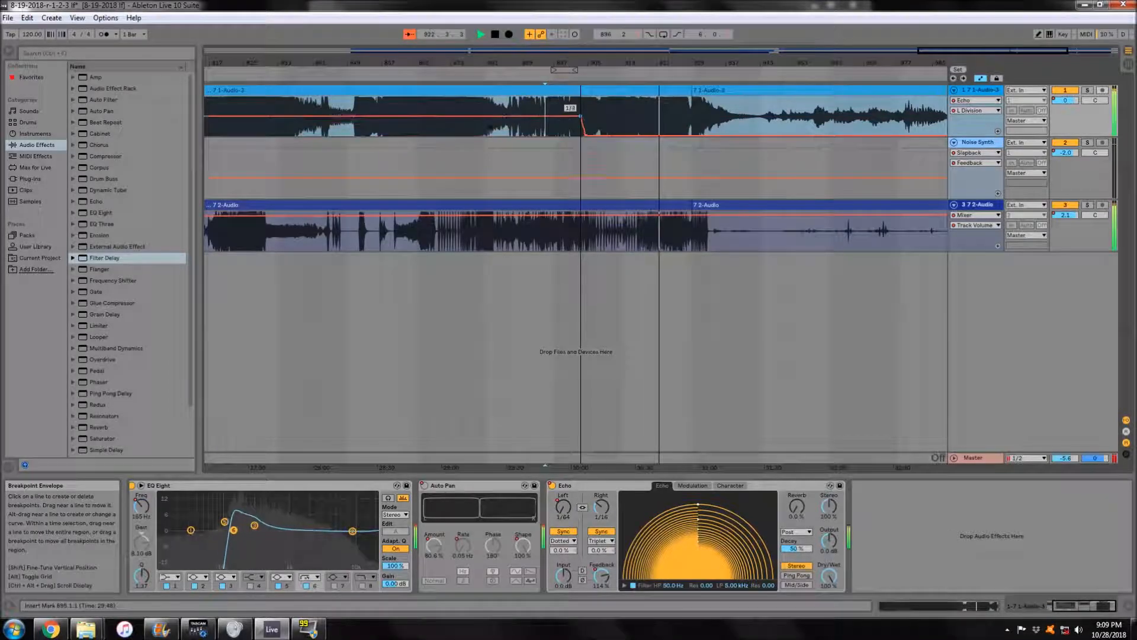
- Lower the Echo feedback automation to 64 % just before the next clip on the first track
right_click(601, 576)
click(648, 528)
click(668, 105)
drag(680, 106, 681, 121)
- Display the Echo's on/off automation and follow playback closely into the quiet section that follows
right_click(552, 486)
click(584, 492)
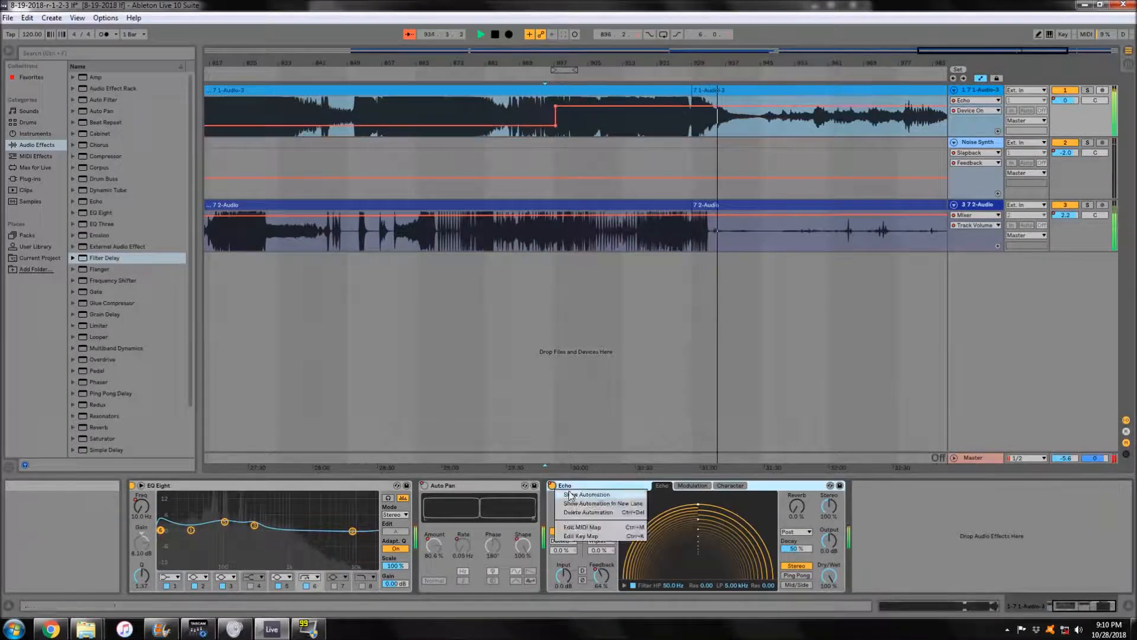
drag(652, 67, 653, 35)
click(410, 36)
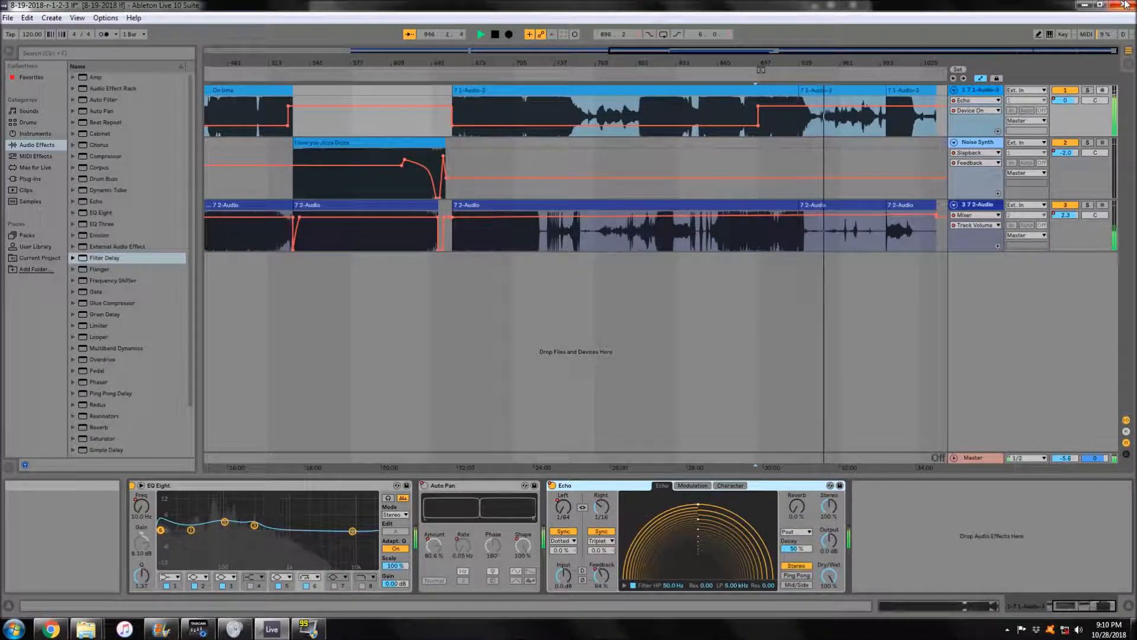
key(plus)
key(plus)
key(plus)
key(plus)
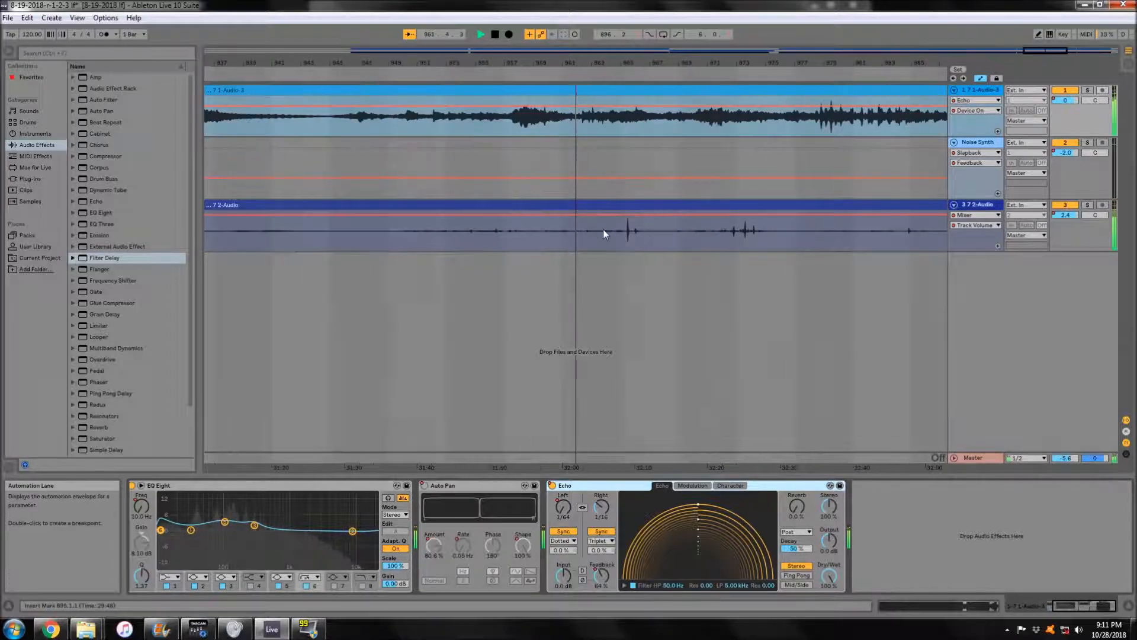
- Display the third track's Instant Mayhem on/off automation for its quiet clip and replay the transition from around bar 897
click(600, 205)
right_click(141, 485)
click(171, 492)
key(minus)
key(minus)
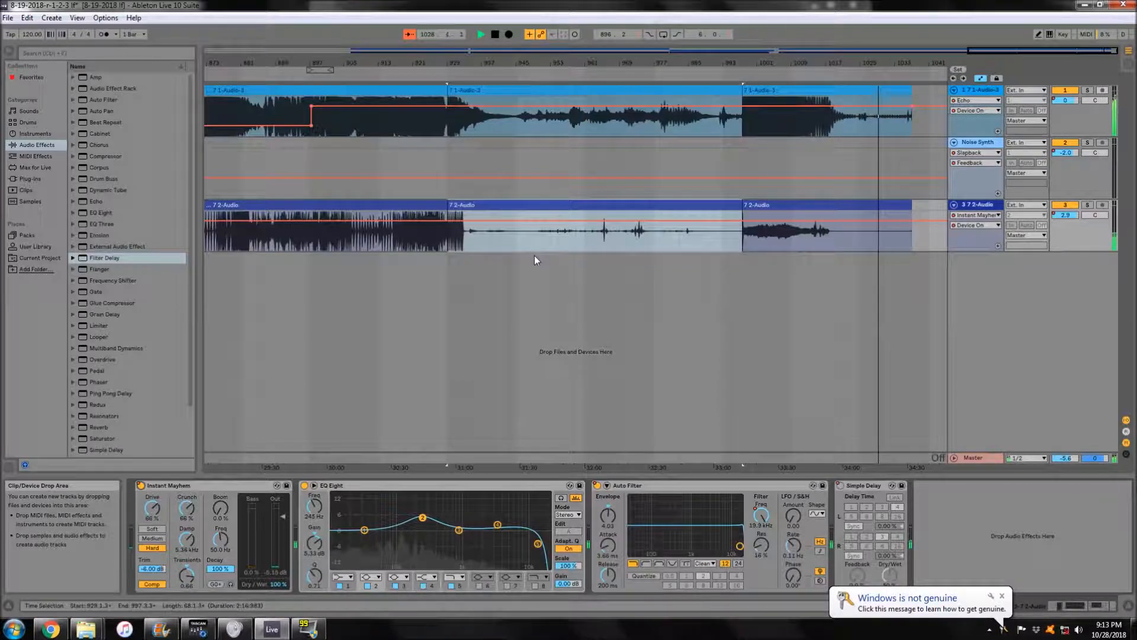
click(306, 78)
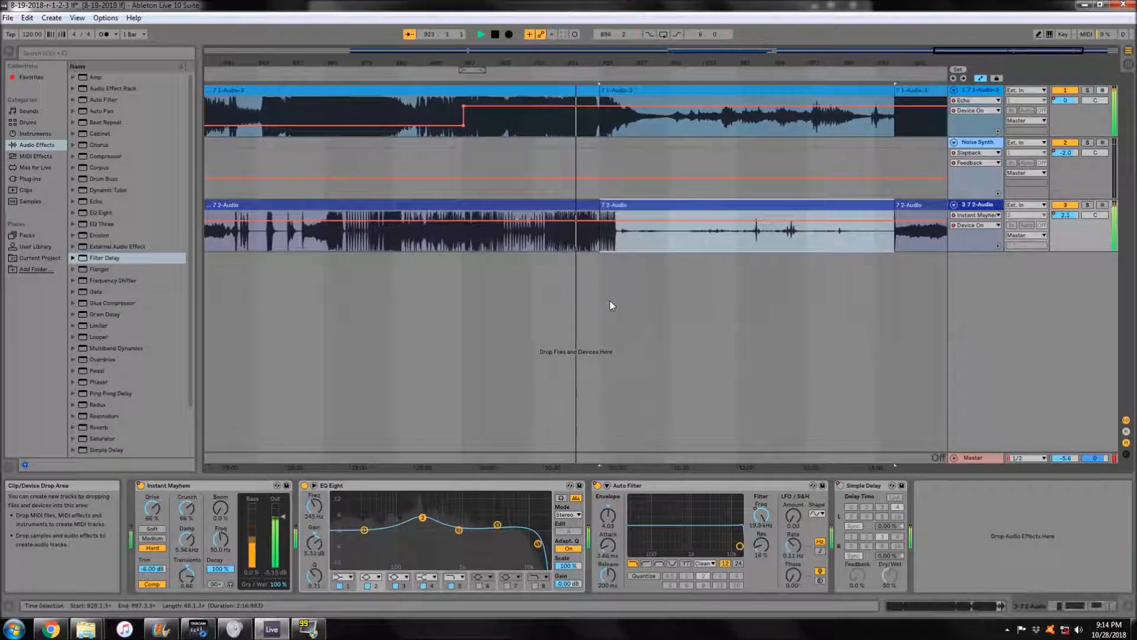
click(683, 82)
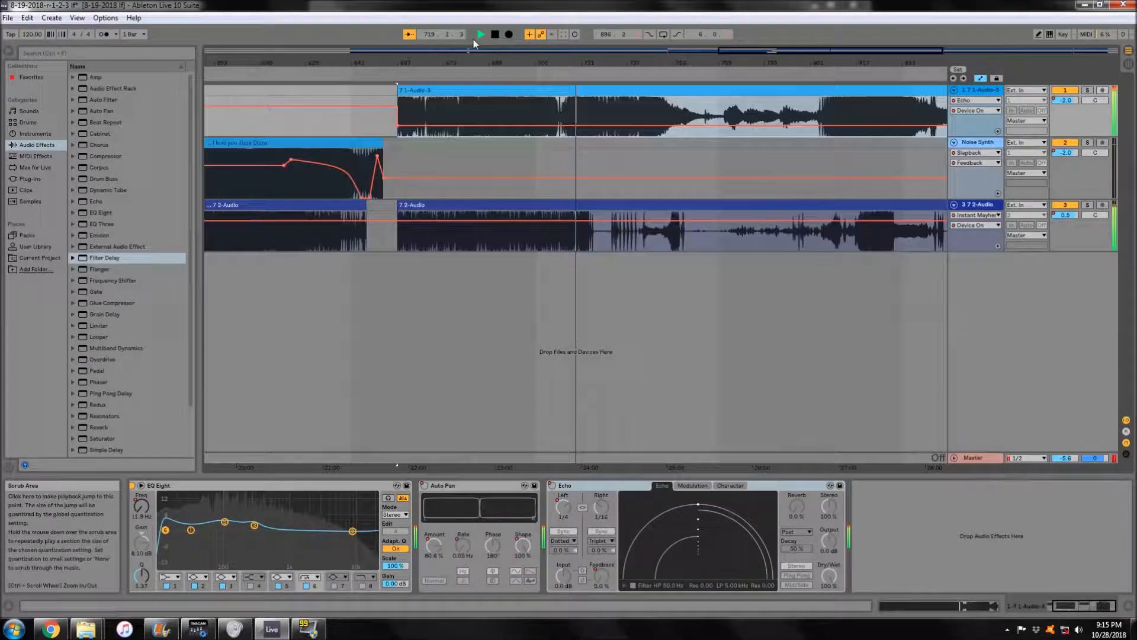
click(495, 33)
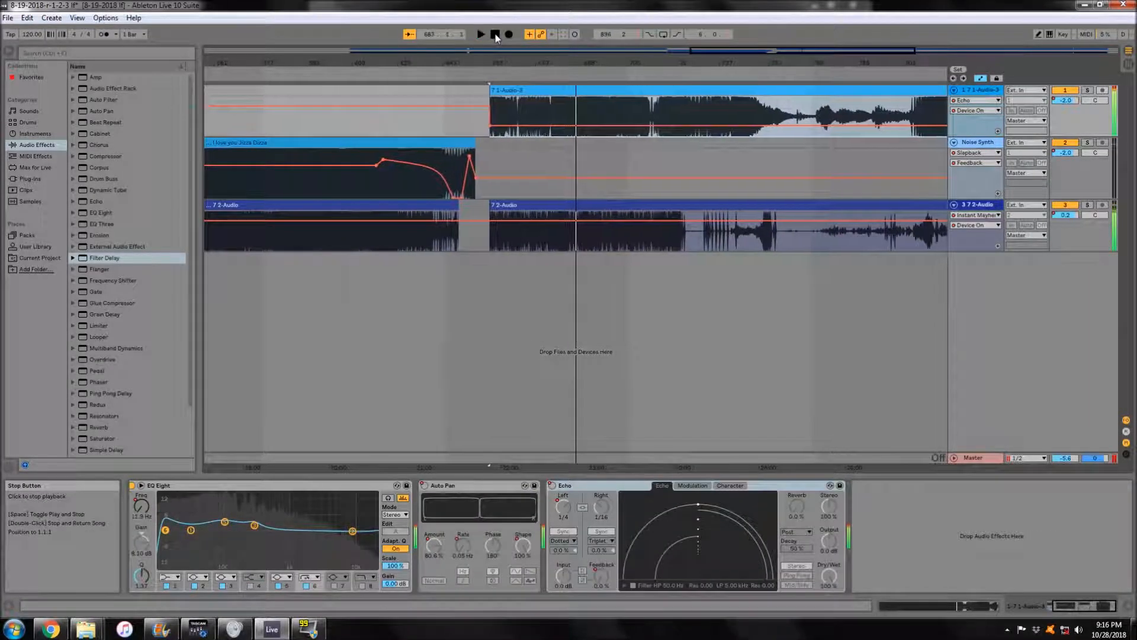
- Rename the first track's clip starting at bar 657 as The Green Keys and play the arrangement
click(524, 89)
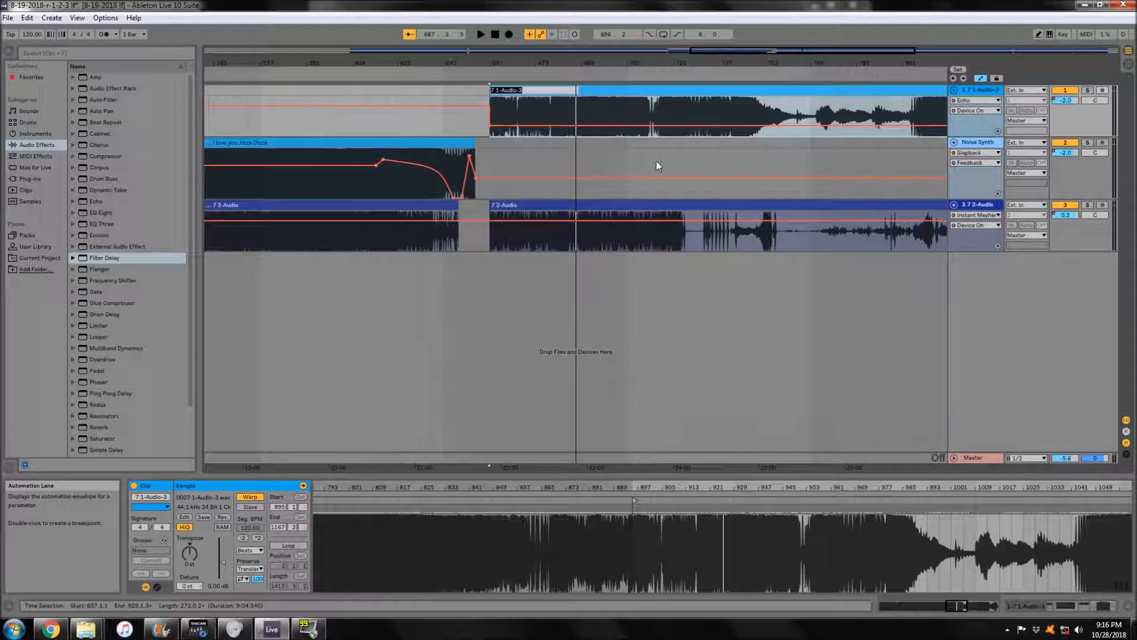
key(space)
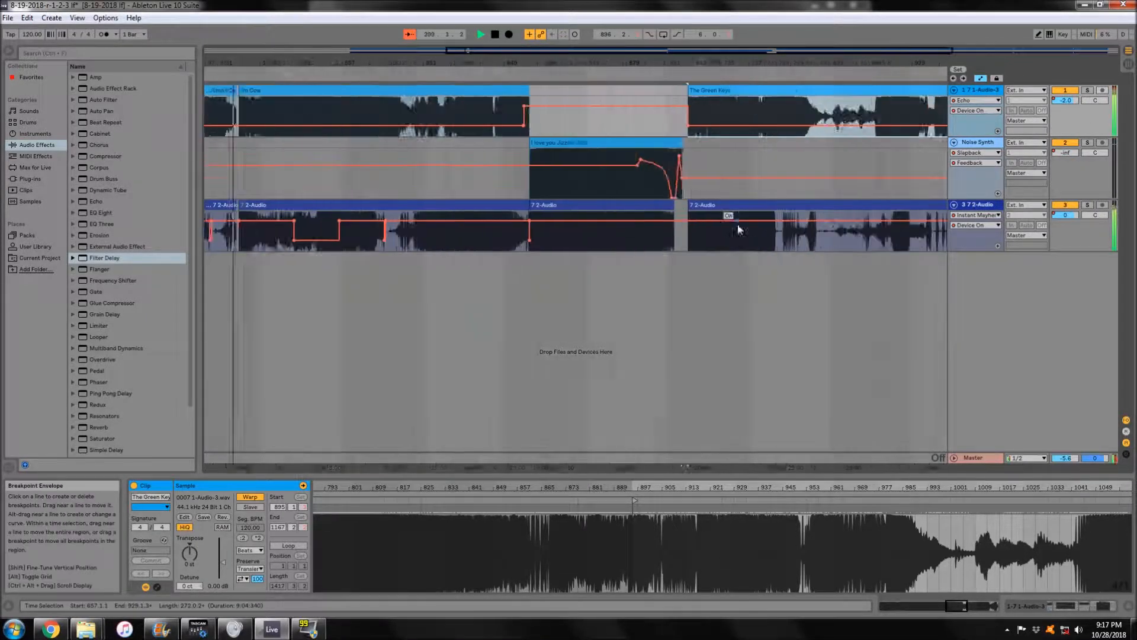
click(641, 72)
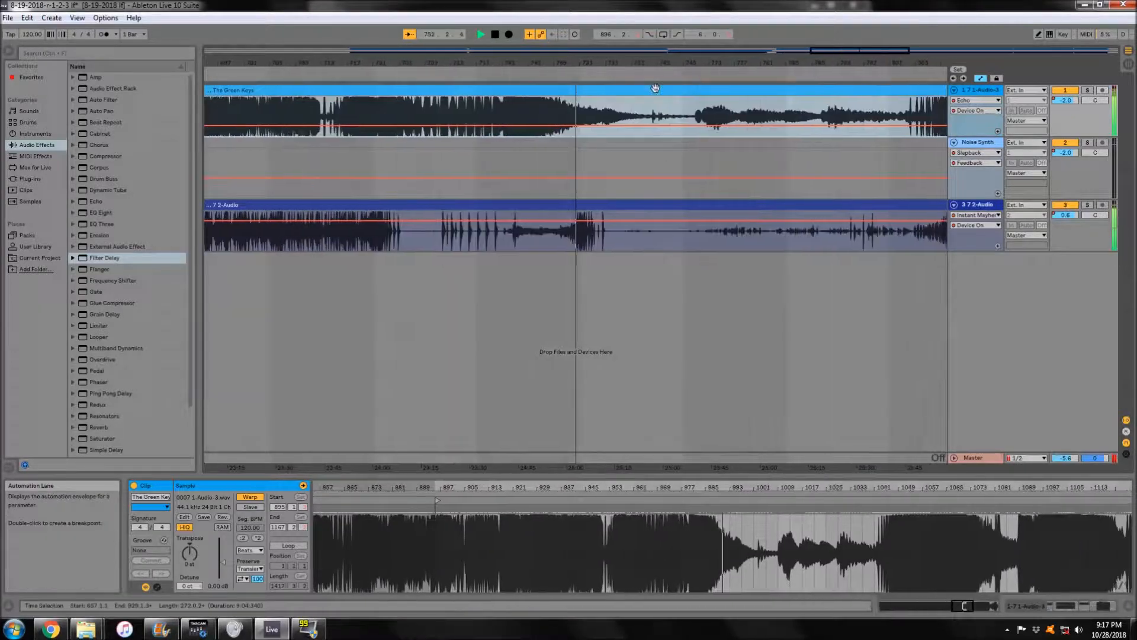
- Stop playback at the third track's quiet passage and add a new audio track named Noise Synth
key(space)
drag(526, 236, 834, 240)
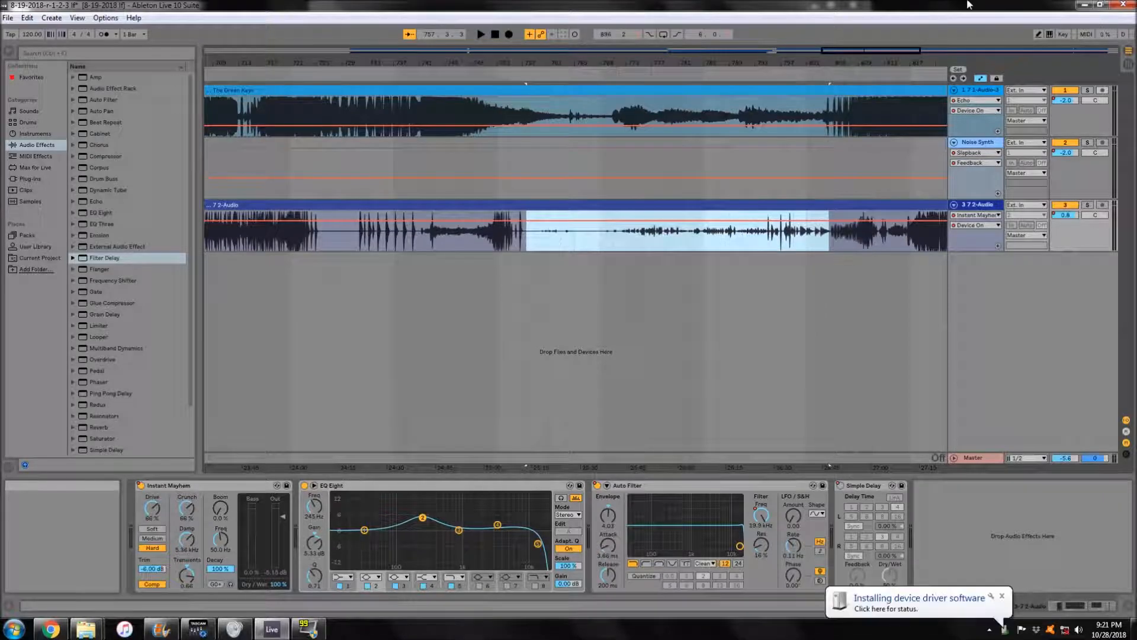
click(198, 629)
click(827, 142)
key(ctrl+t)
key(ctrl+r)
text(Noise Synth)
key(Return)
- Select the third track's quiet passage from about bar 759 and duplicate the new Noise Synth track
drag(530, 242, 764, 246)
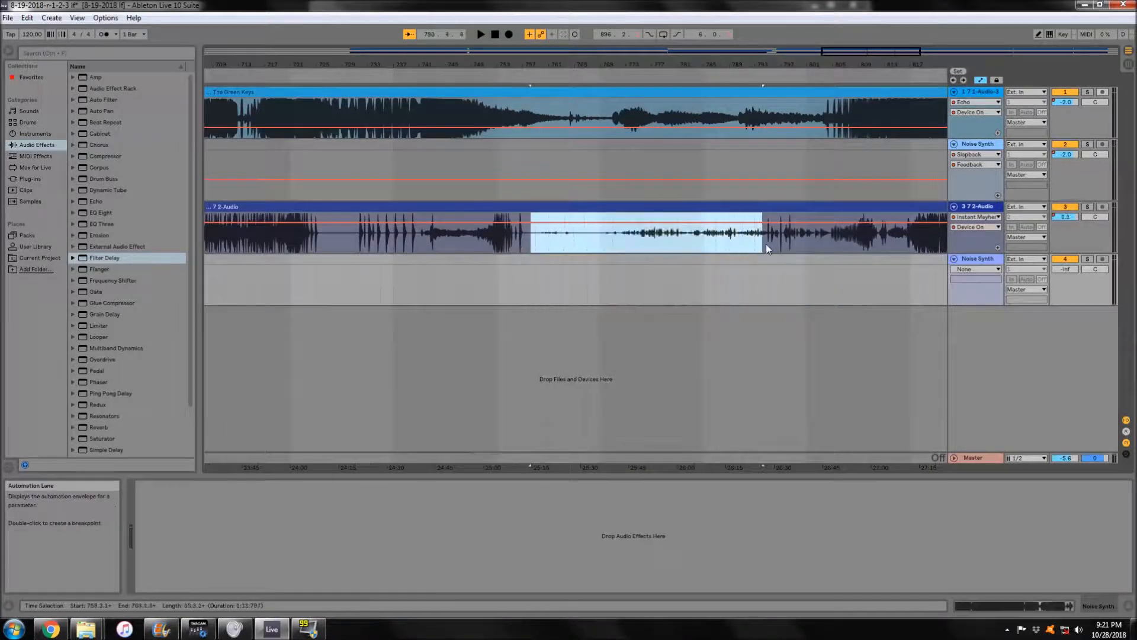
click(536, 244)
drag(537, 244, 765, 209)
click(28, 17)
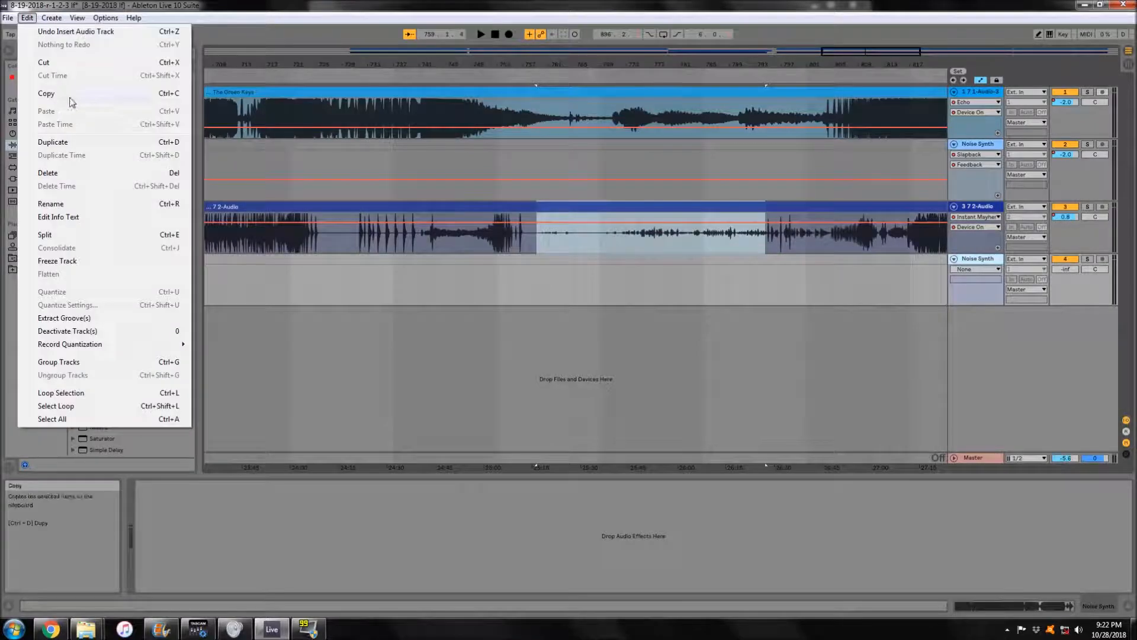
click(63, 142)
- Try pasting the third track's quiet passage onto the new Noise Synth track and undo the attempt
drag(537, 246, 765, 248)
right_click(677, 209)
right_click(488, 208)
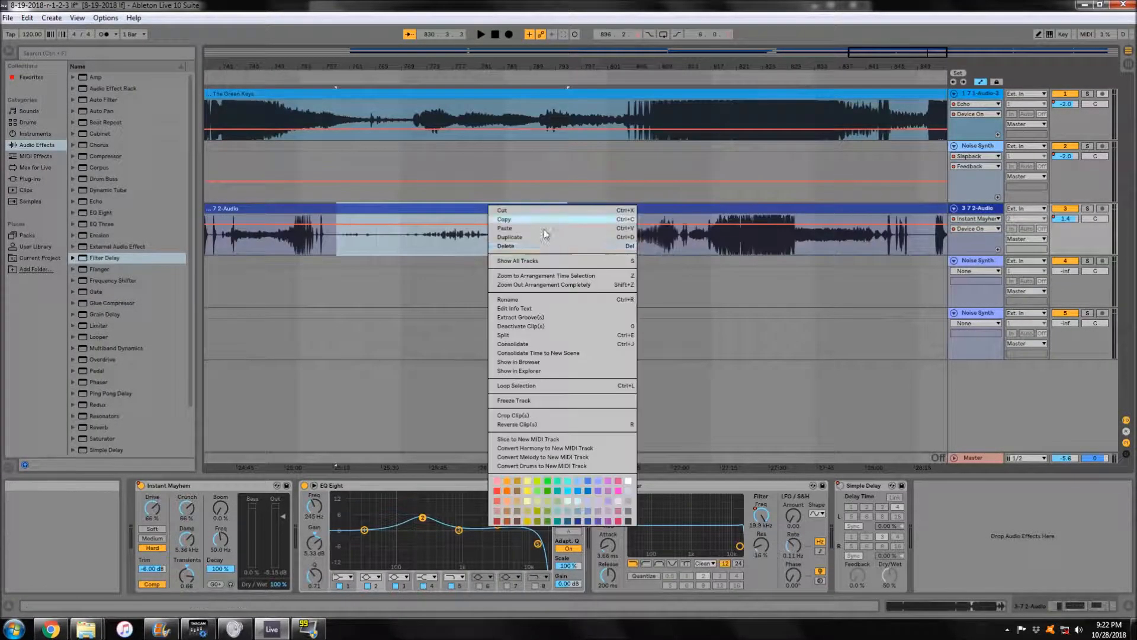
click(535, 220)
click(340, 264)
key(ctrl+v)
key(ctrl+z)
drag(477, 240, 625, 262)
key(ctrl+z)
- Copy the third track's quiet passage onto the fourth track at the same time position
right_click(585, 212)
click(610, 227)
key(Down)
key(ctrl+v)
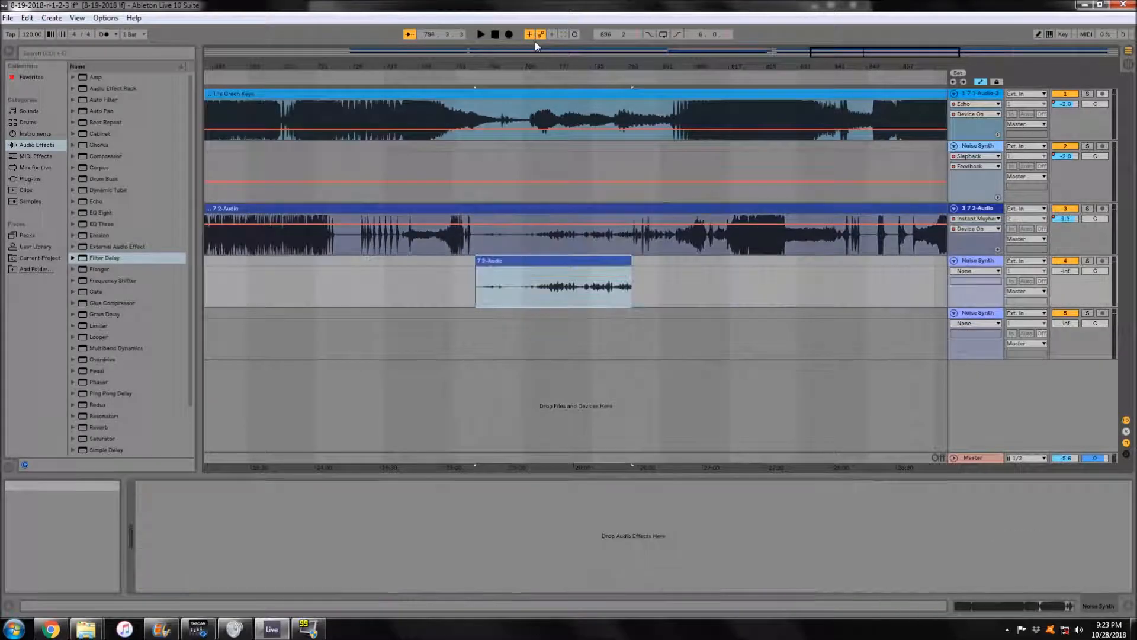
- Play the passage with the fourth track soloed and raise that track's volume to 1.2 dB
drag(632, 66, 632, 107)
click(287, 77)
click(1088, 260)
click(977, 208)
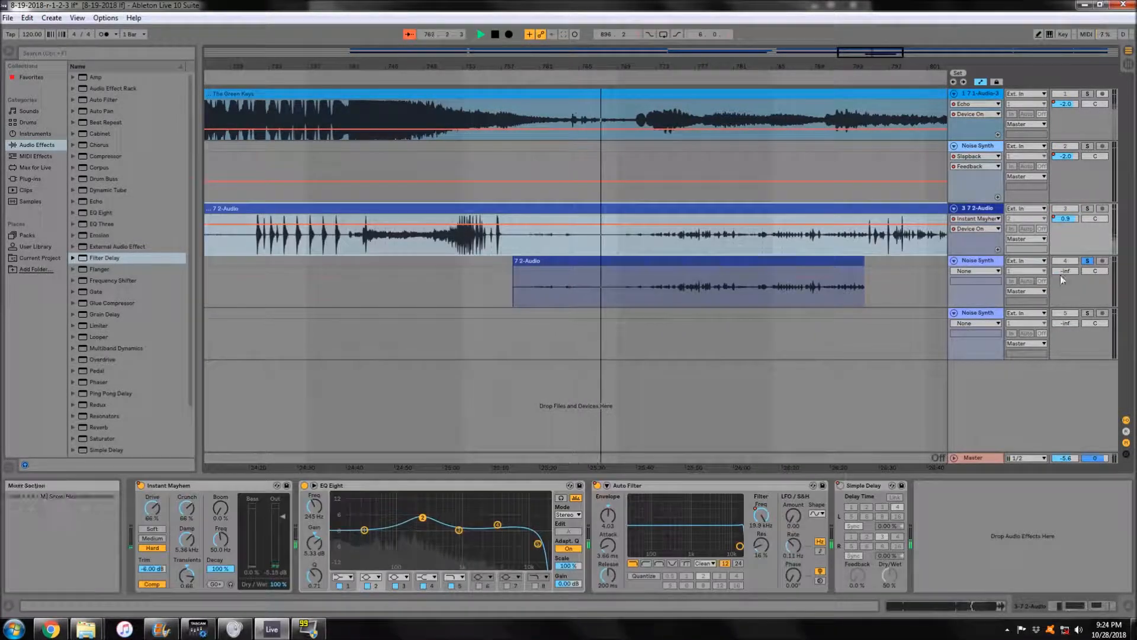
drag(1062, 272, 1063, 231)
- Copy the third track's EQ Eight with its settings onto the fourth track
click(642, 261)
click(642, 209)
click(370, 486)
key(ctrl+c)
click(574, 261)
key(ctrl+v)
- Copy Instant Mayhem from the third track to the fourth, place it ahead of EQ Eight, and stop playback
click(575, 208)
click(208, 486)
key(ctrl+c)
click(575, 261)
key(ctrl+v)
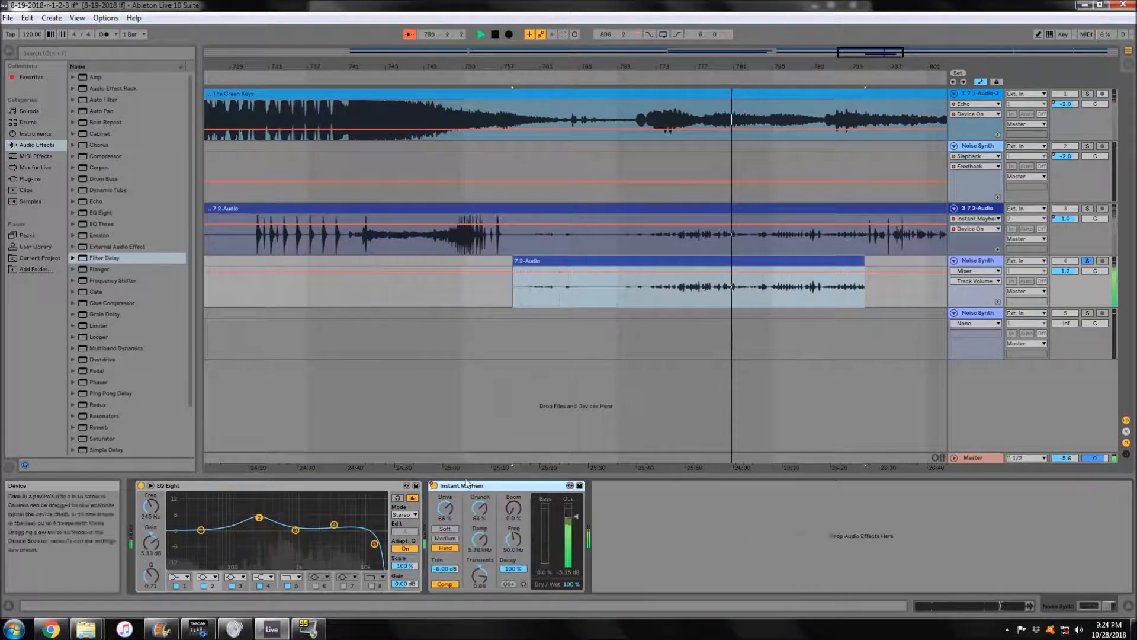
drag(474, 486, 142, 486)
click(495, 34)
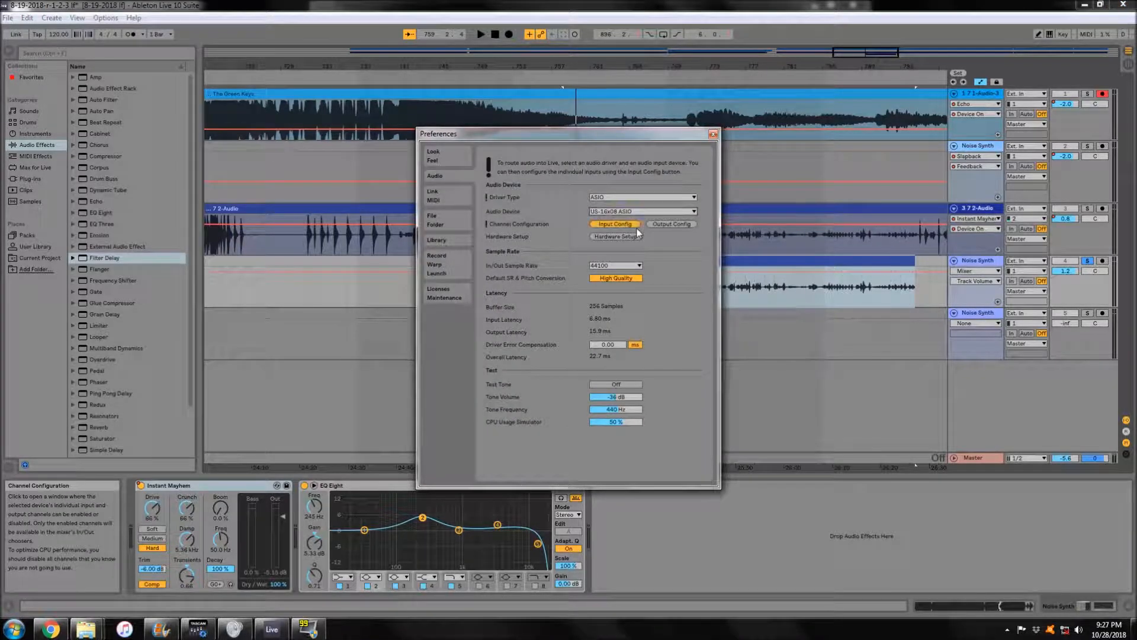
- Open the audio device's input configuration, and delete the empty duplicate Noise Synth track
click(631, 225)
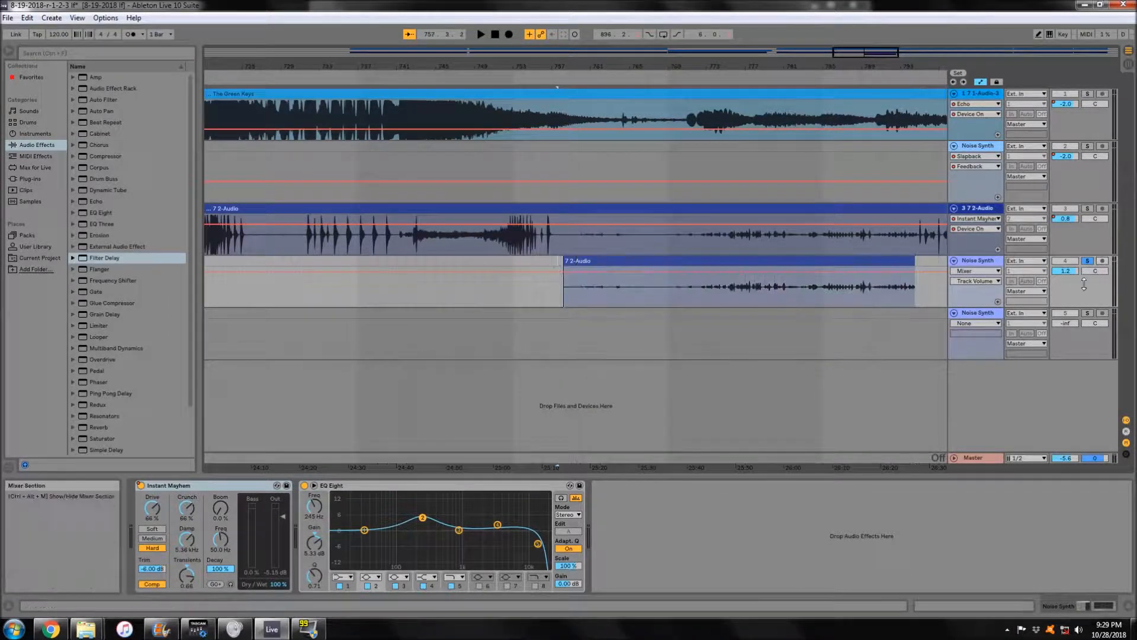
click(1084, 338)
key(Delete)
- Try an arrangement recording over the fourth track's soloed passage
key(F9)
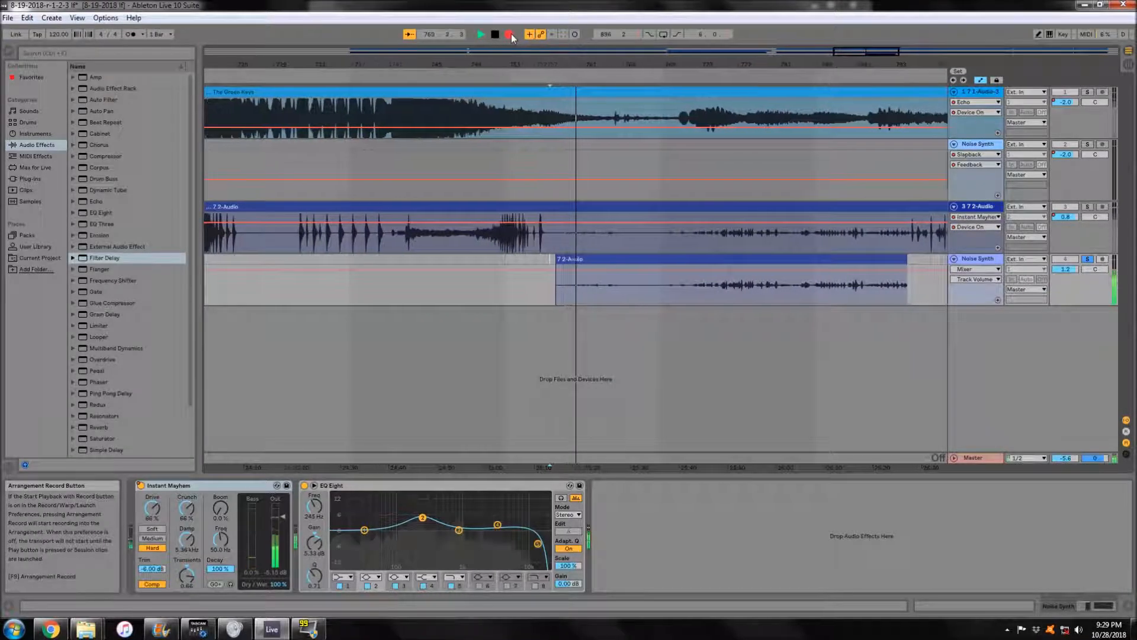
click(27, 18)
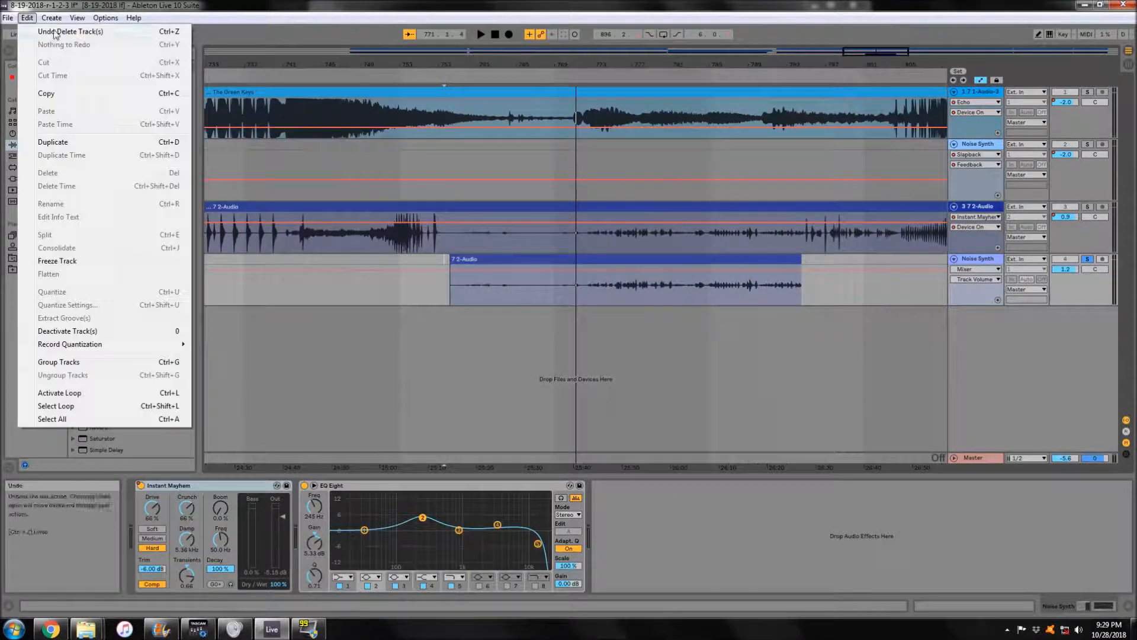
click(199, 6)
key(space)
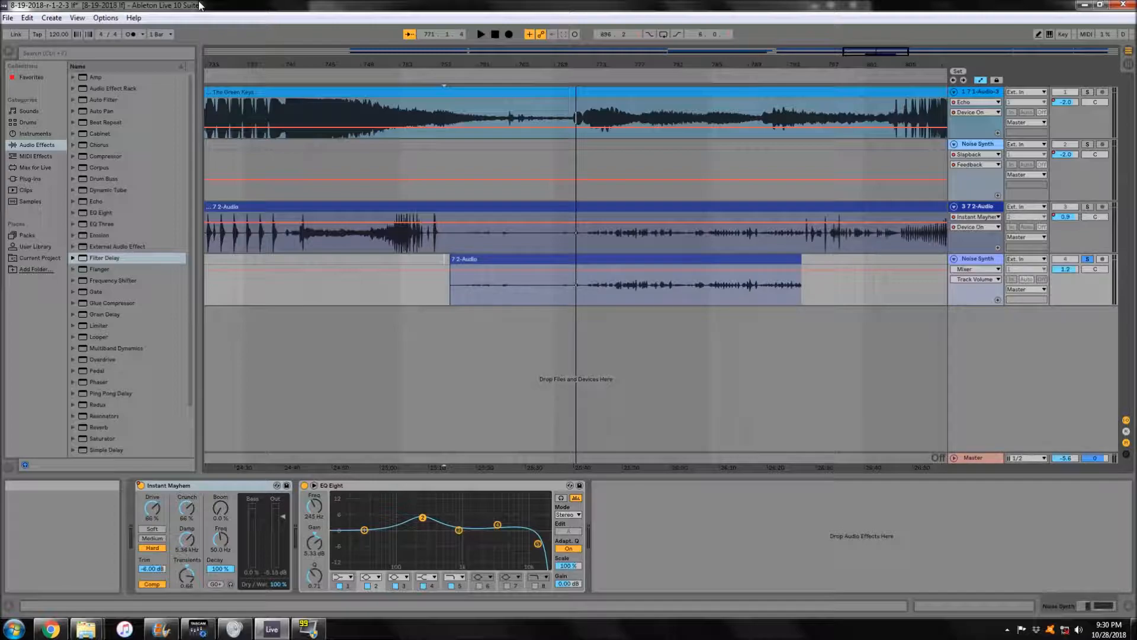
scroll(685, 165, left, 5)
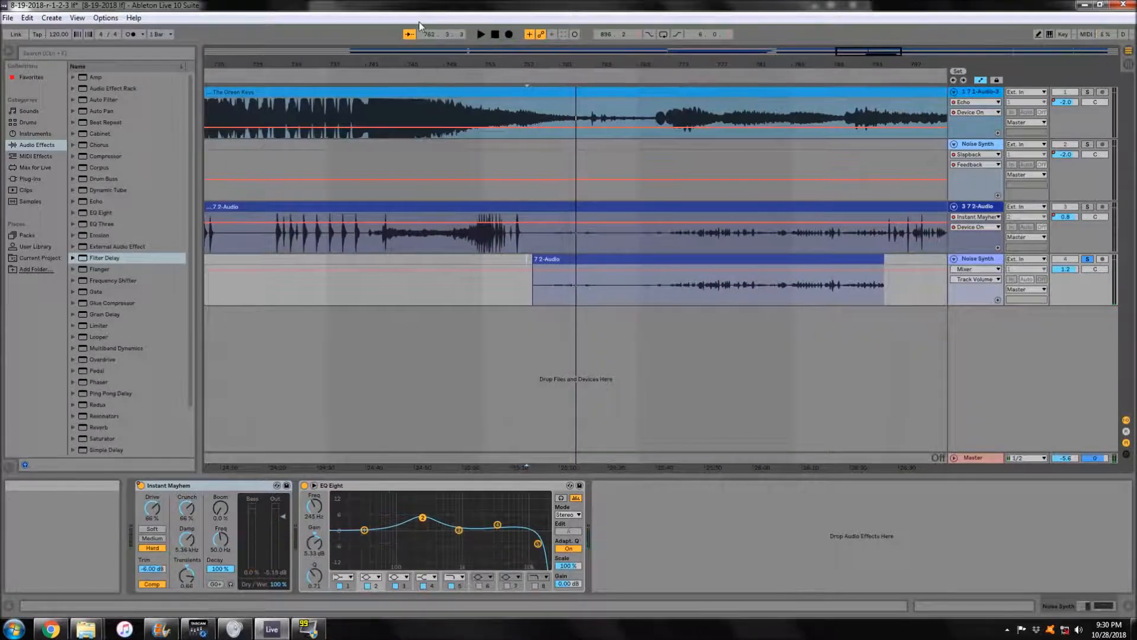
scroll(641, 363, left, 3)
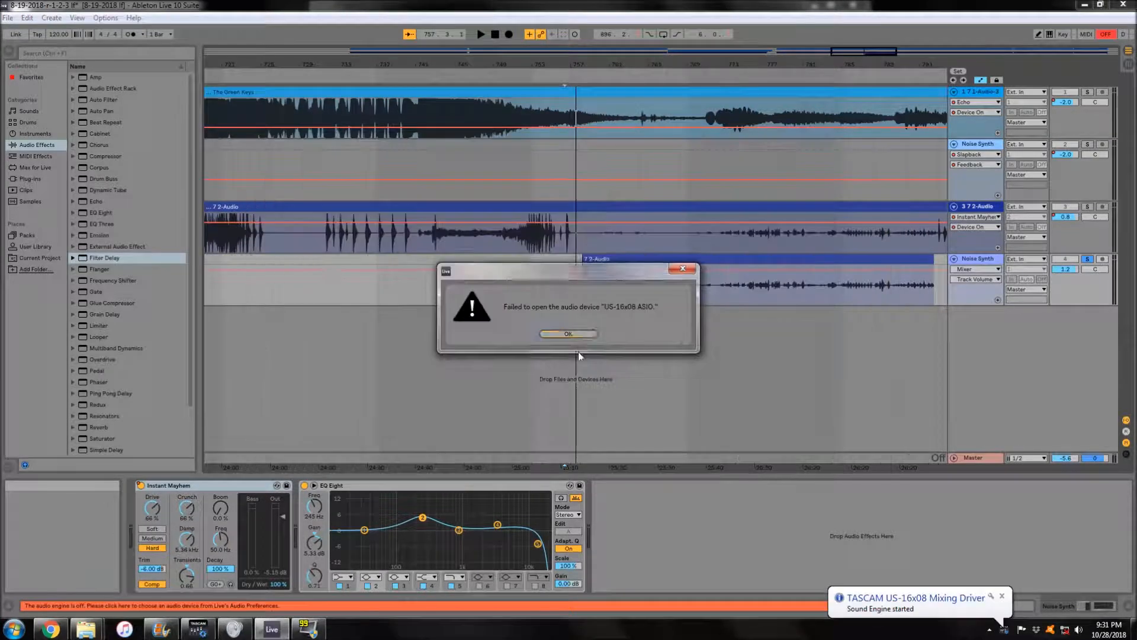
- Dismiss the audio device error and review the US-16x08 ASIO settings in the audio preferences
click(581, 333)
click(532, 468)
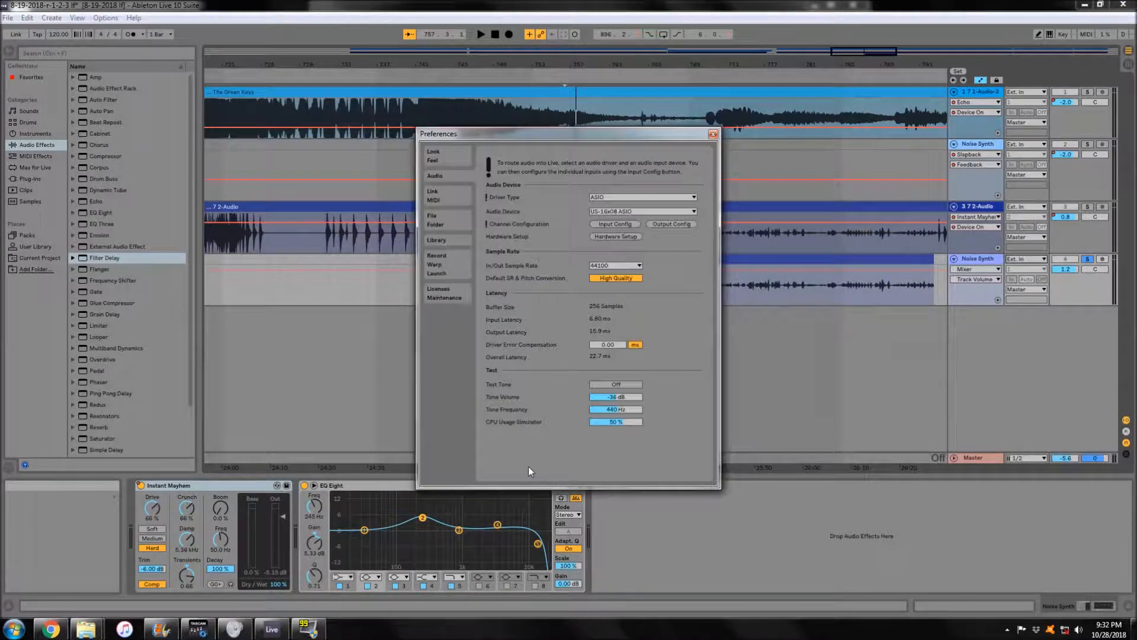
key(Escape)
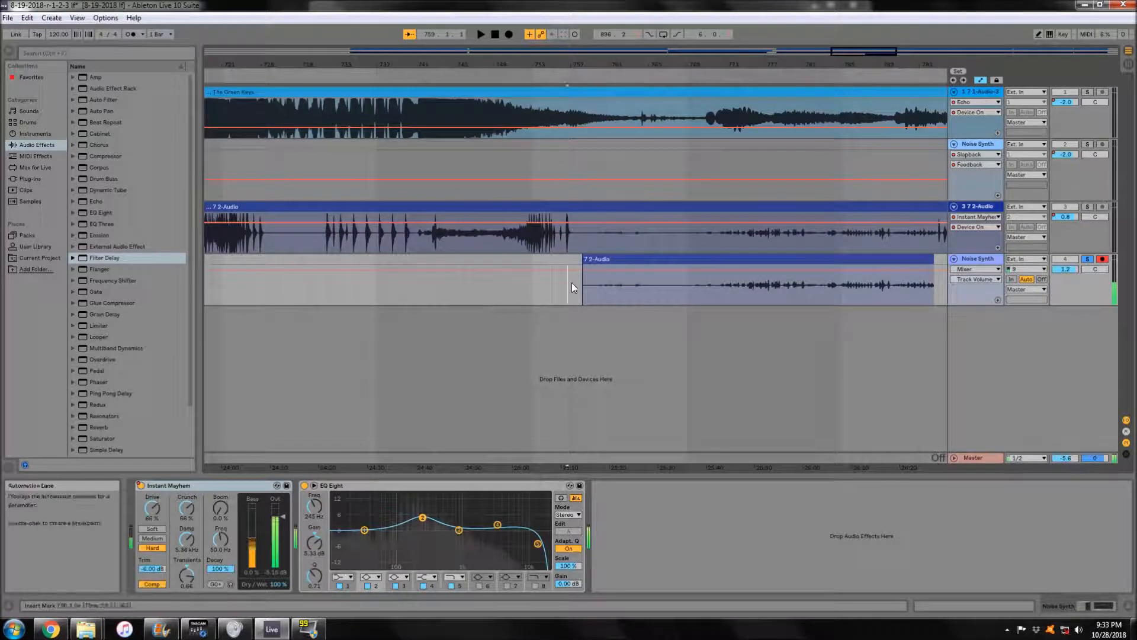
- Undo the short recording made just ahead of the fourth track's 7 2-Audio clip
click(590, 283)
key(space)
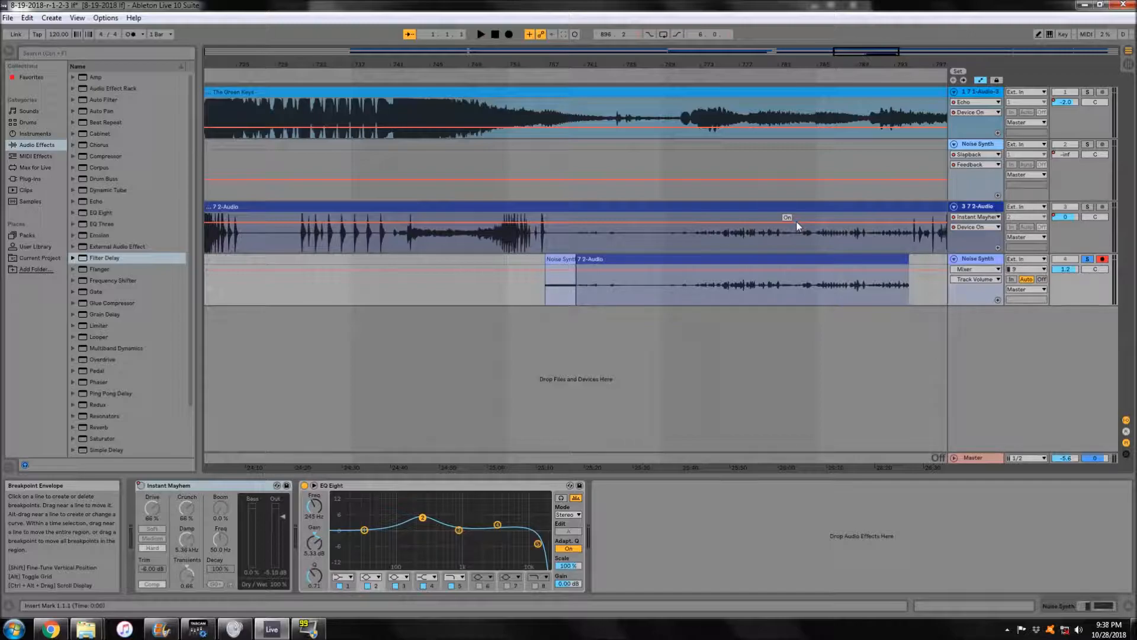
click(27, 17)
click(46, 31)
- Delete the 7 2-Audio clip from the fourth track and restore it
click(734, 258)
key(Delete)
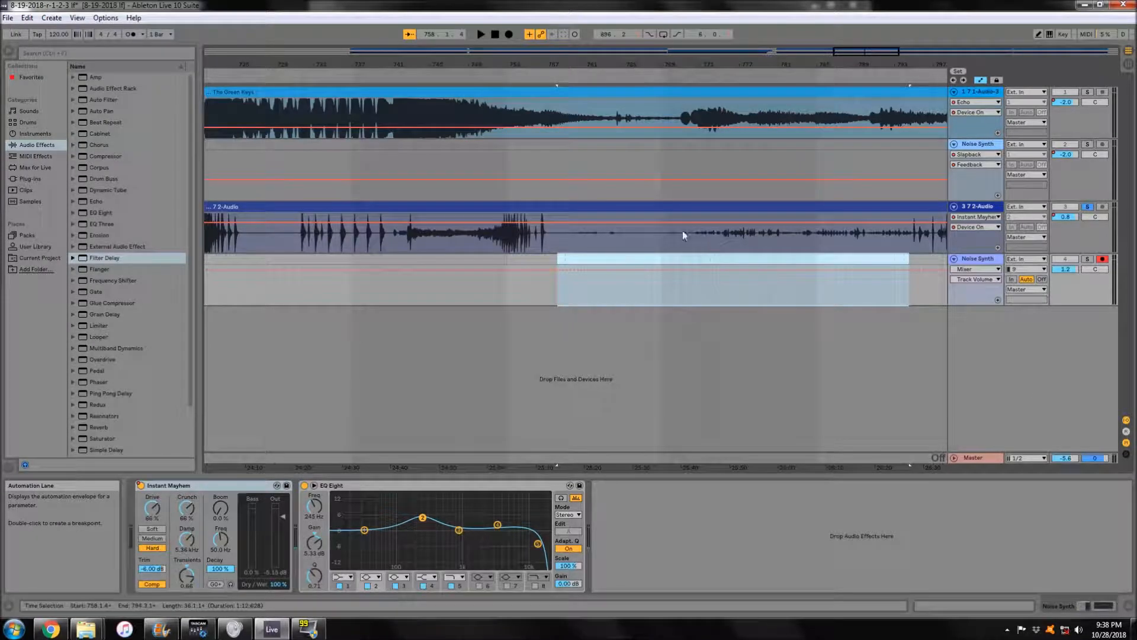
key(ctrl+v)
- Record a new take on the armed fourth track from about bar 758 past the end of the arrangement
click(543, 259)
key(space)
key(space)
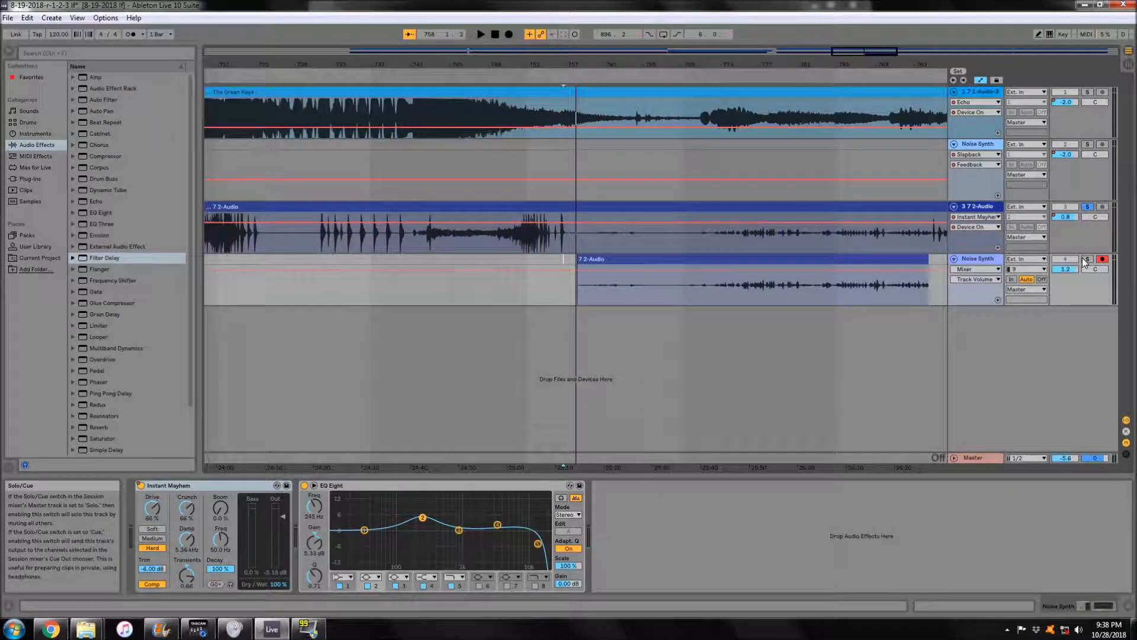
click(509, 34)
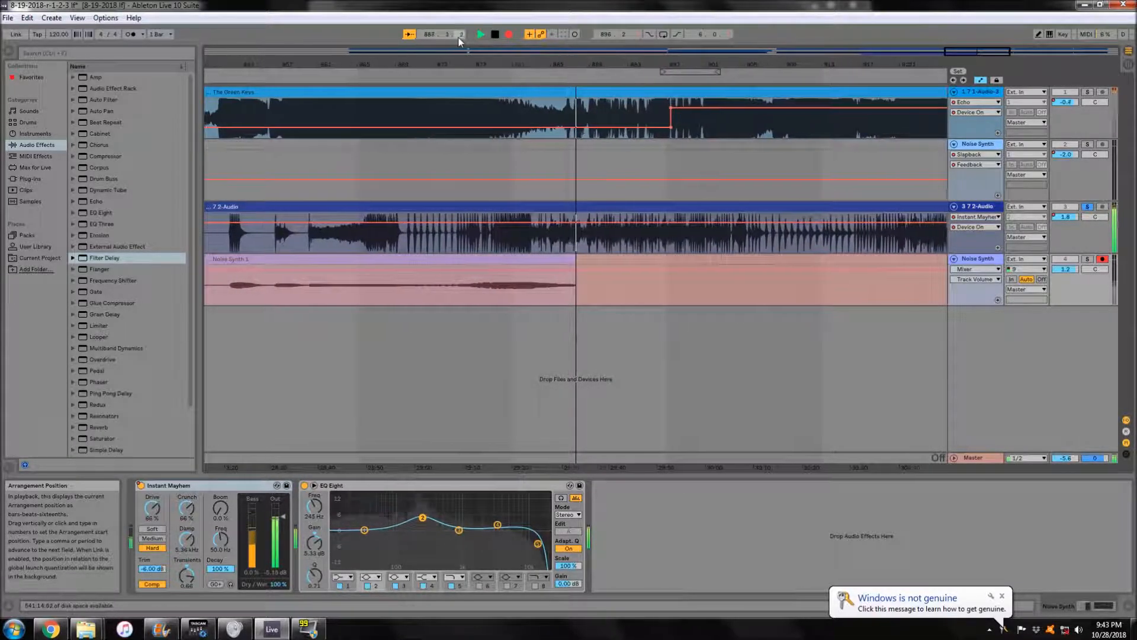
scroll(690, 333, down, 5)
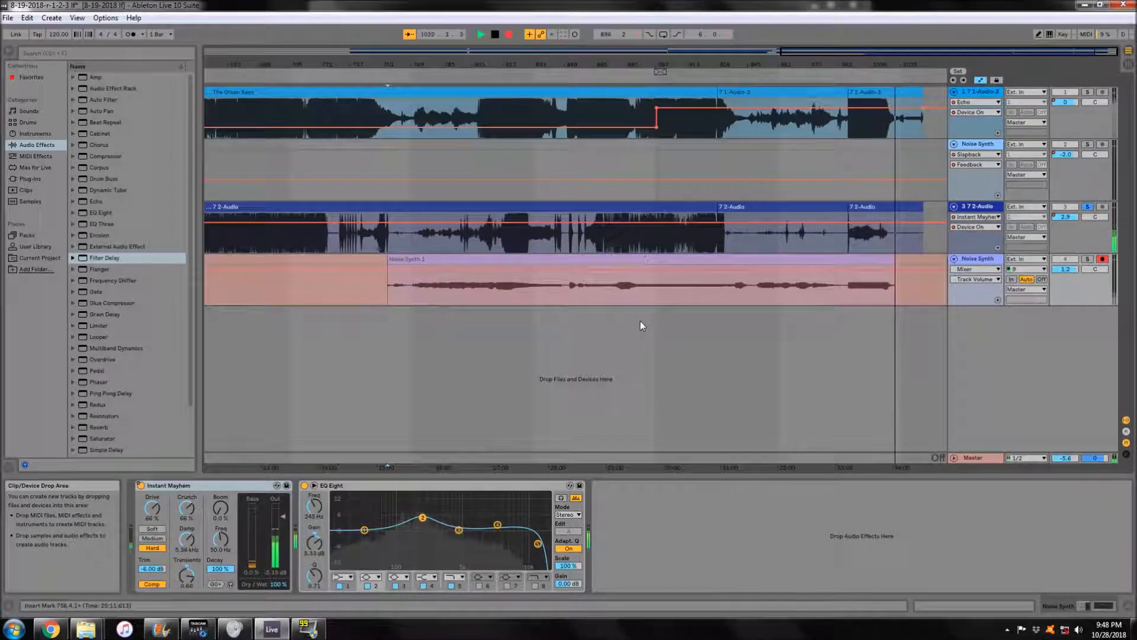
key(space)
- Switch the audio driver to MME/DirectX with the High Definition Audio speakers as the output device
click(1025, 259)
click(1029, 277)
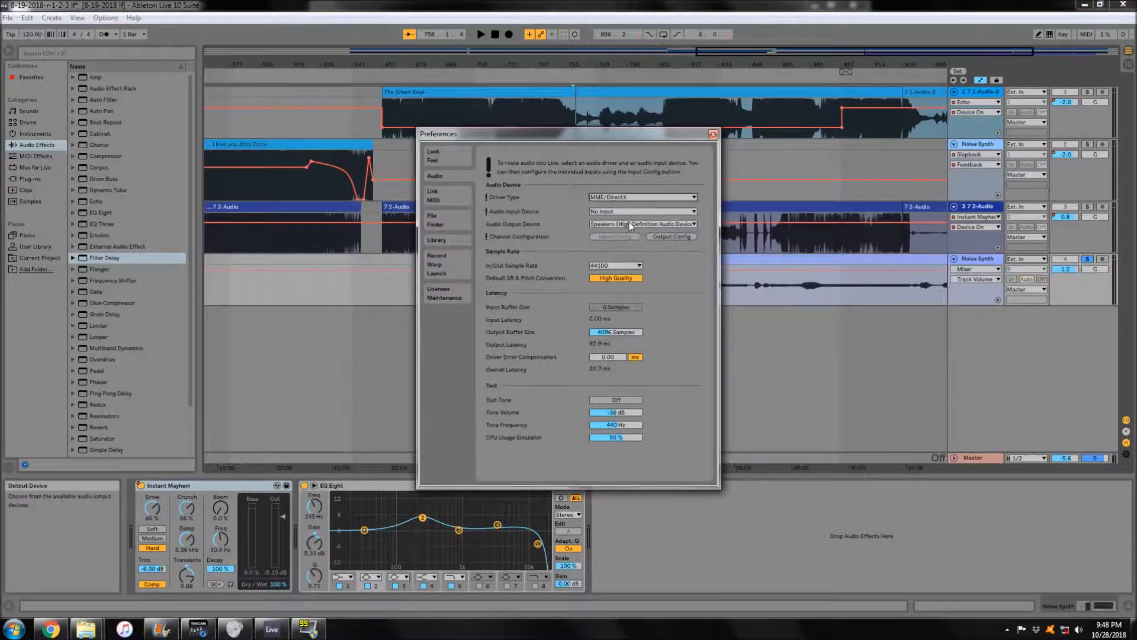
click(711, 134)
- Play back the new take and clear the track solos to hear it in the full mix
key(space)
ctrl+click(1088, 207)
click(1089, 260)
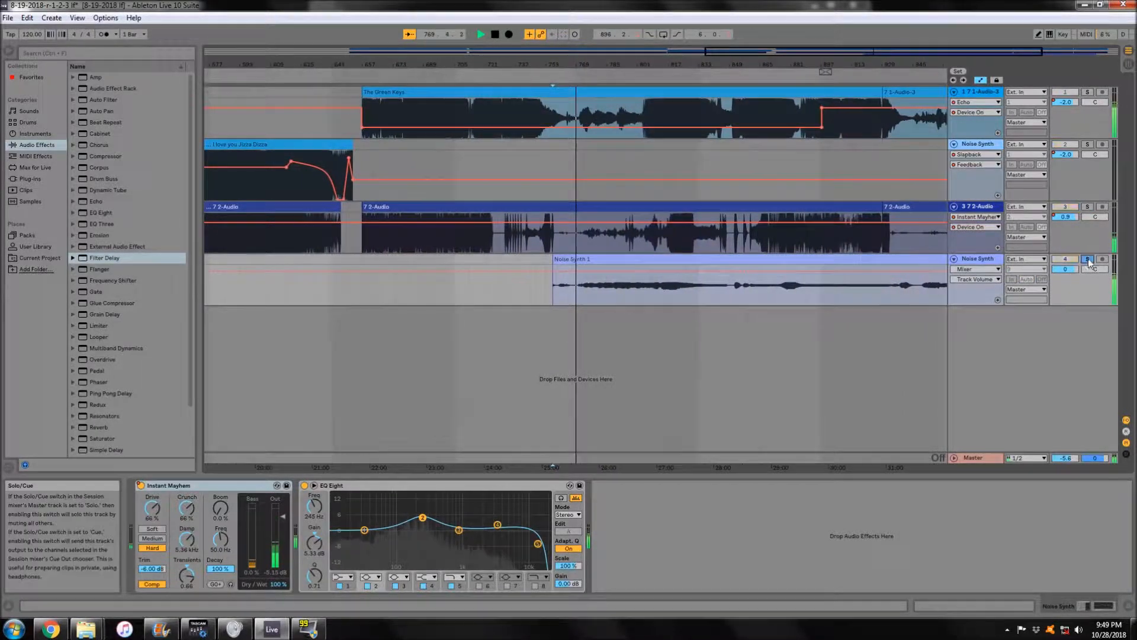
- Raise the fourth track's volume to about 1 dB, and try its Instant Mayhem bypassed and with drive at 0%
click(141, 485)
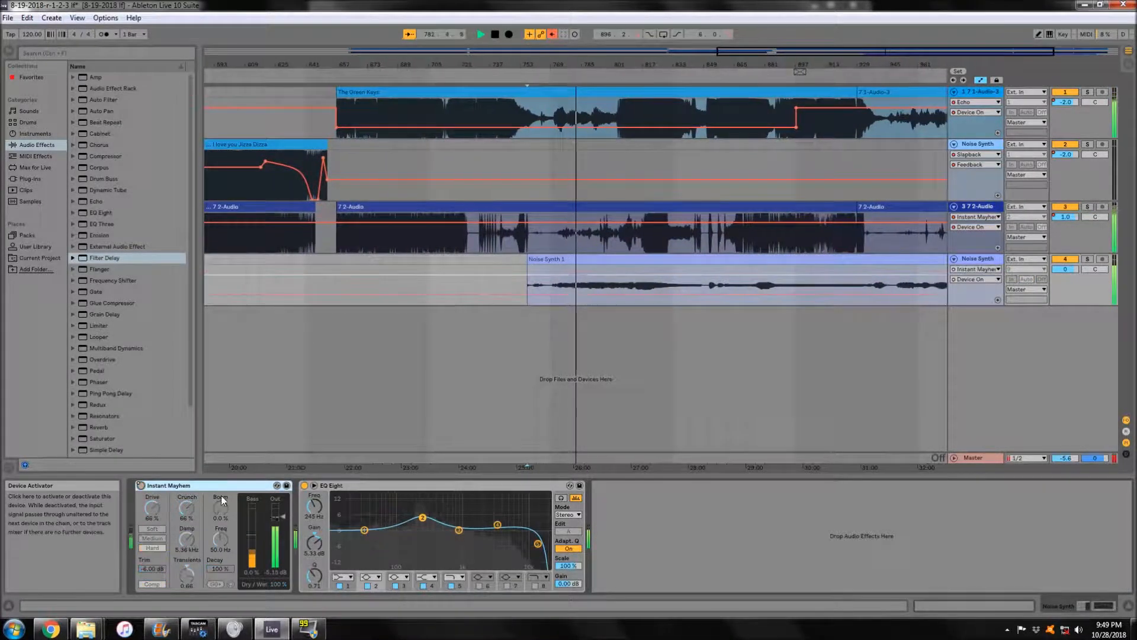
drag(1065, 269, 1065, 237)
drag(152, 509, 152, 557)
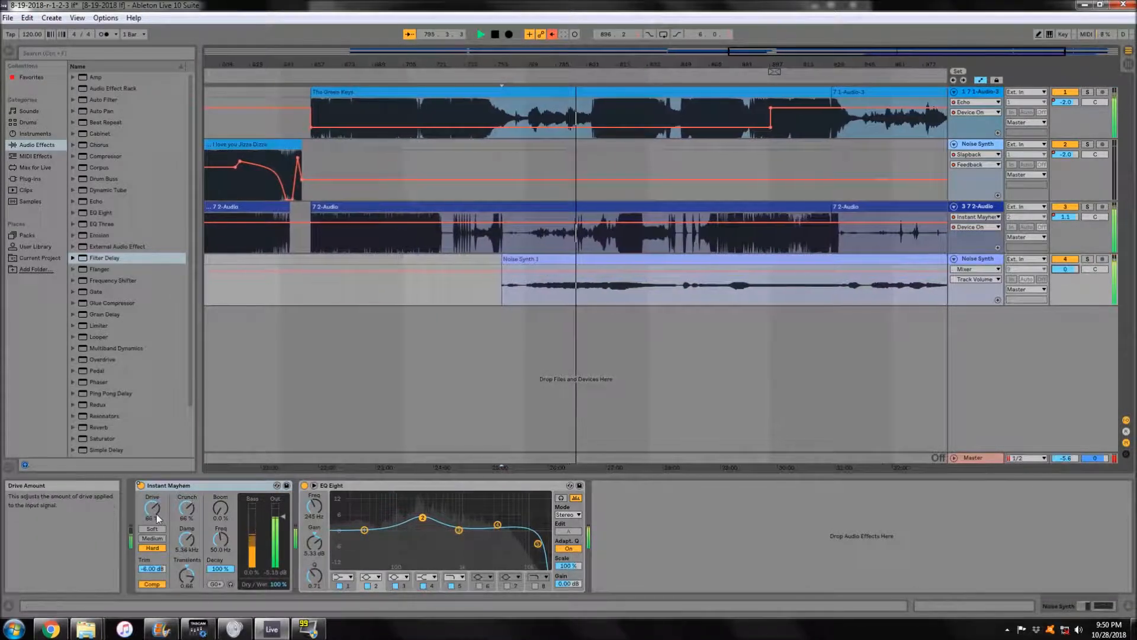
mouse_move(1069, 270)
mouse_down()
mouse_move(1070, 302)
mouse_move(1070, 267)
mouse_up()
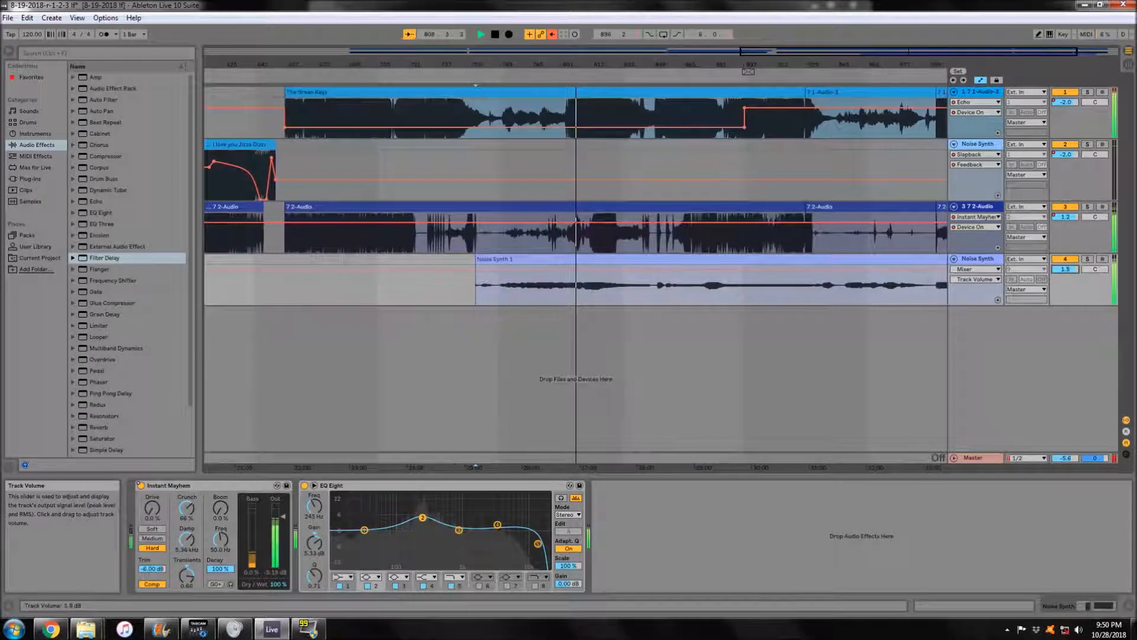
- Set the fourth track's Instant Mayhem drive to 47%, comparing the sound with the device on and off
drag(152, 509, 153, 483)
click(142, 485)
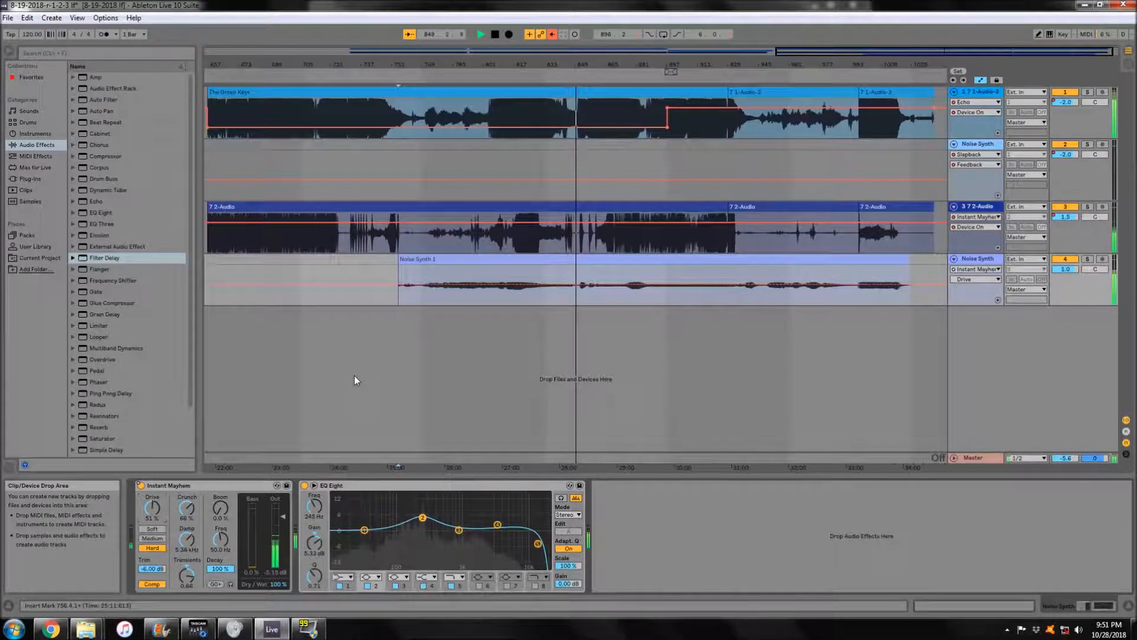
click(141, 485)
click(141, 485)
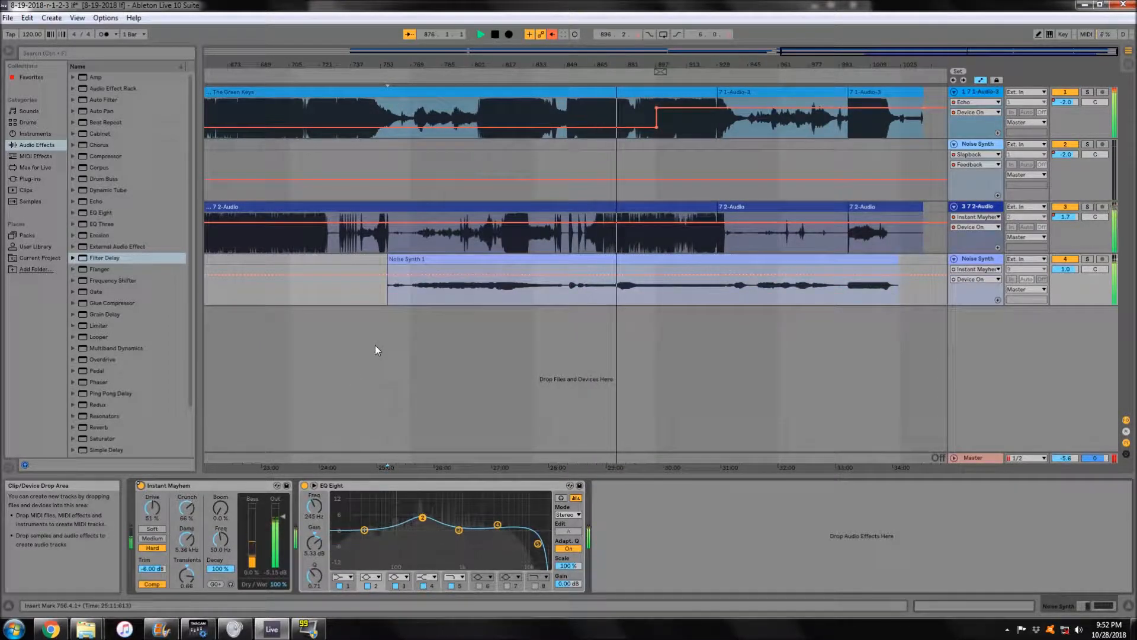
drag(152, 508, 152, 511)
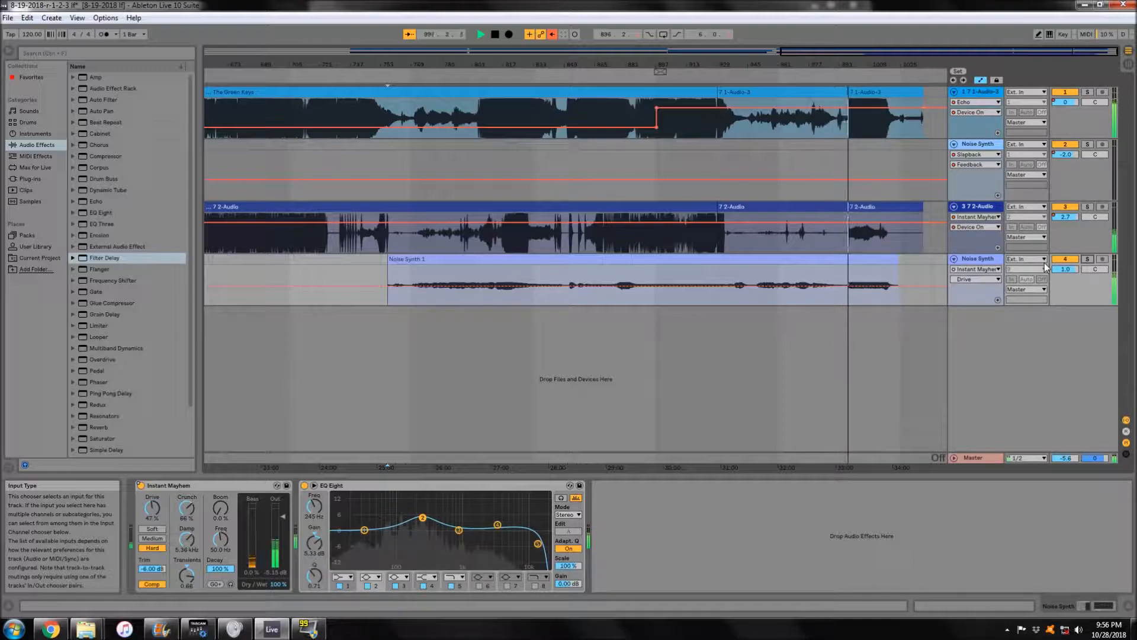
- Lower the third track's volume automation over its final clip and replay that passage
click(1070, 218)
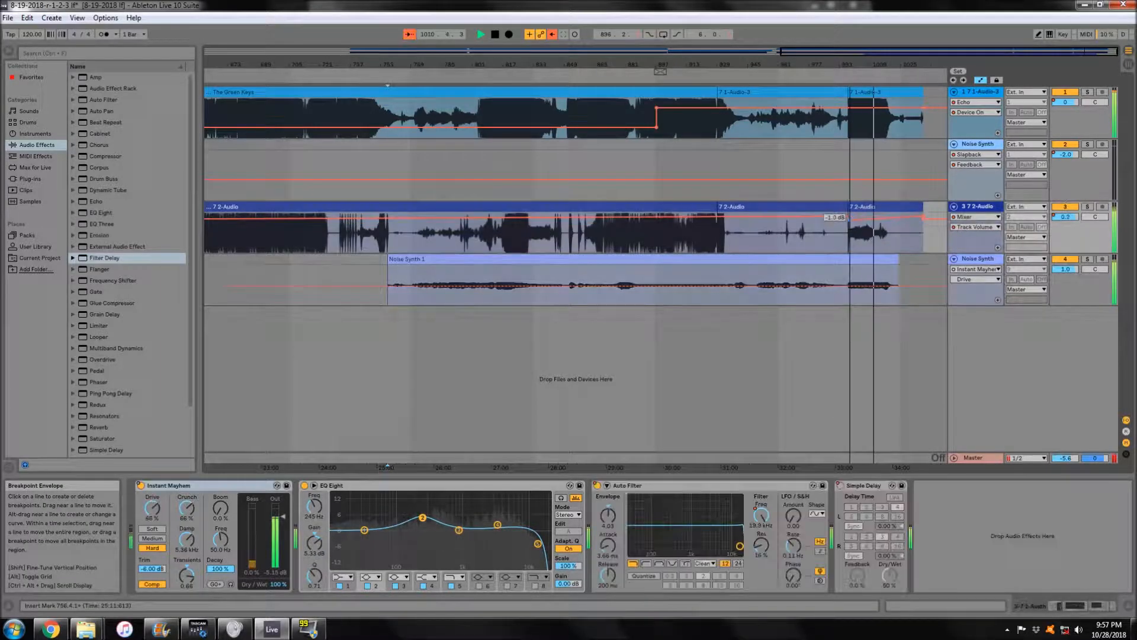
click(843, 76)
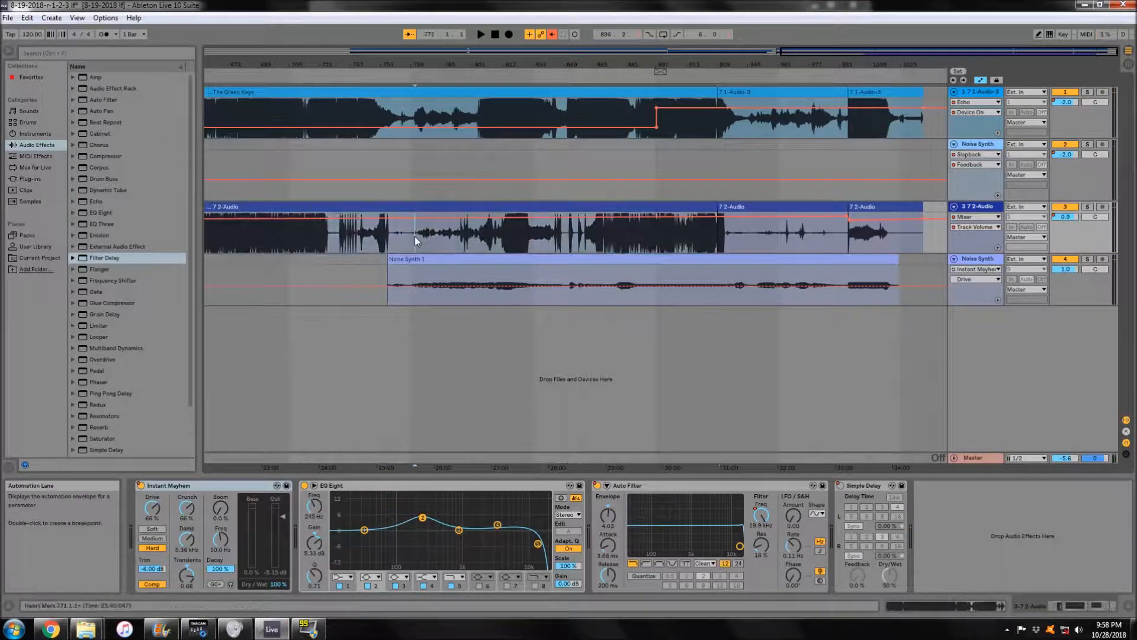
- Automate a gradual pan from bar 771, third track leftward and fourth track rightward, returning both to centre after the loud section
click(417, 233)
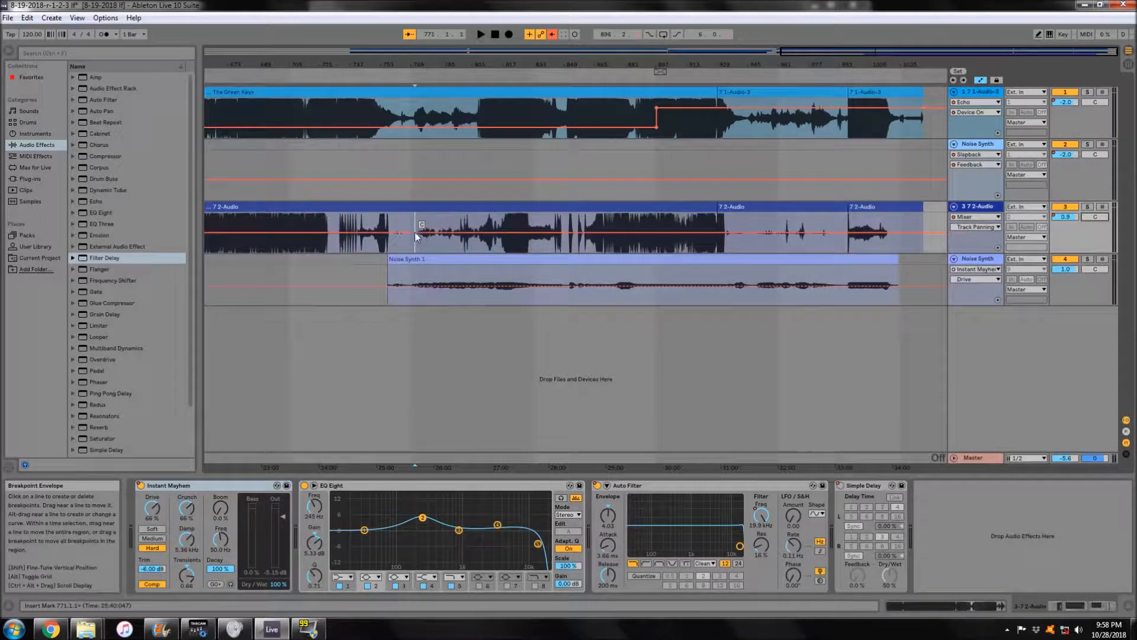
mouse_move(529, 233)
mouse_down()
mouse_move(529, 252)
mouse_move(533, 232)
mouse_up()
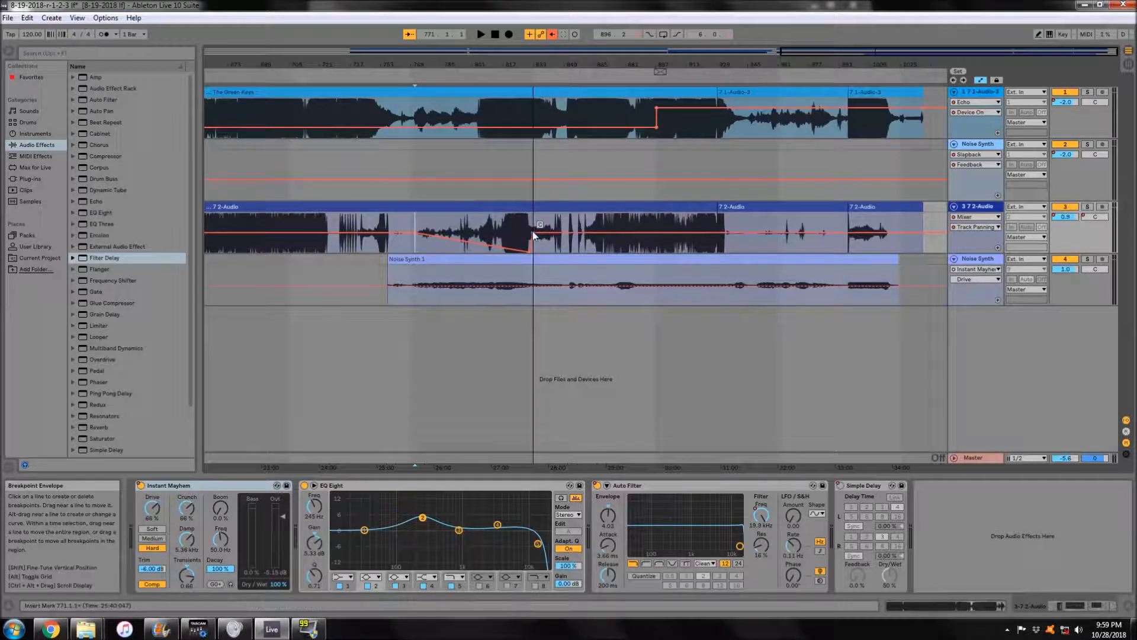
mouse_move(529, 285)
mouse_down()
mouse_move(529, 265)
mouse_move(532, 285)
mouse_up()
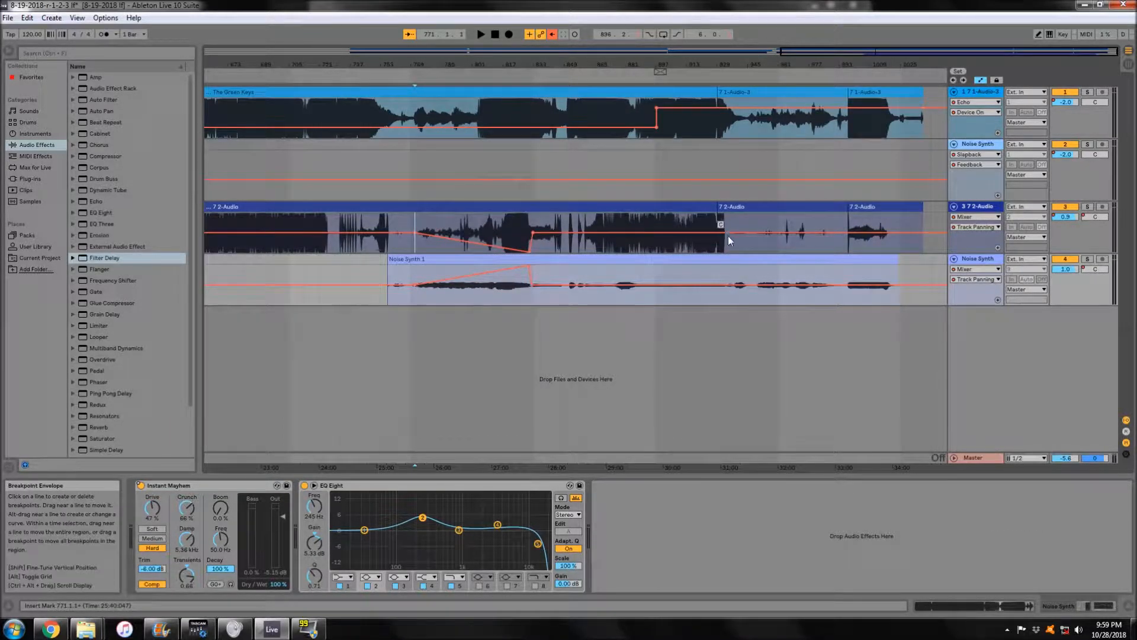
- Automate the third track fully left and the fourth track fully right from just after the Green Keys clip ends
click(728, 233)
drag(736, 233, 735, 265)
click(729, 285)
- Play the panned passages, check the third track's volume automation, and replay from the end of the Green Keys clip
key(space)
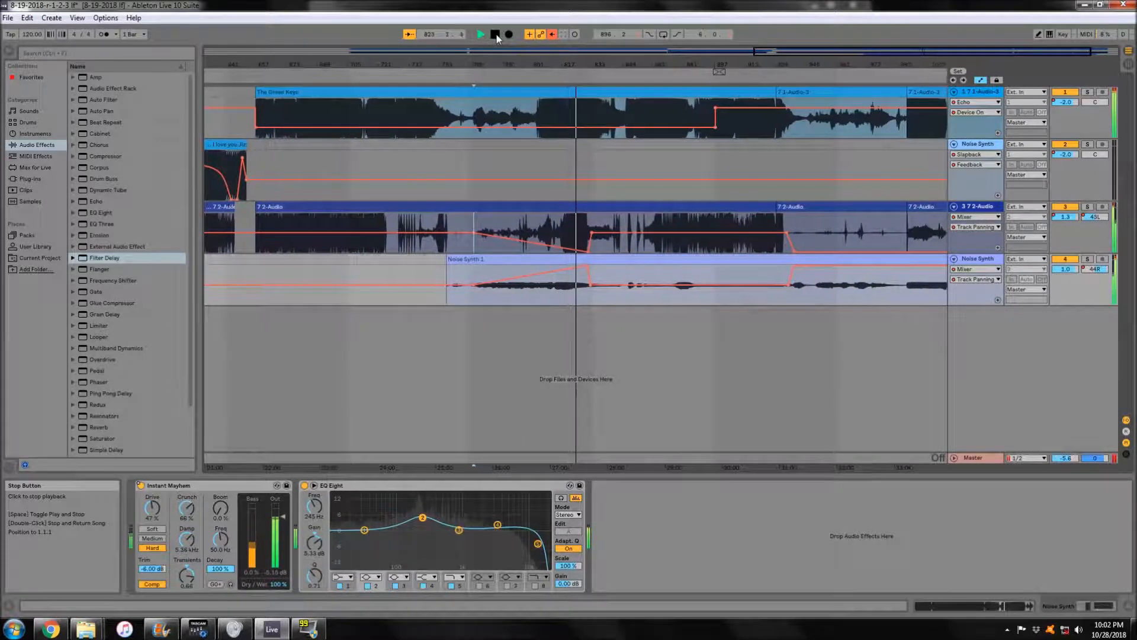
click(1065, 216)
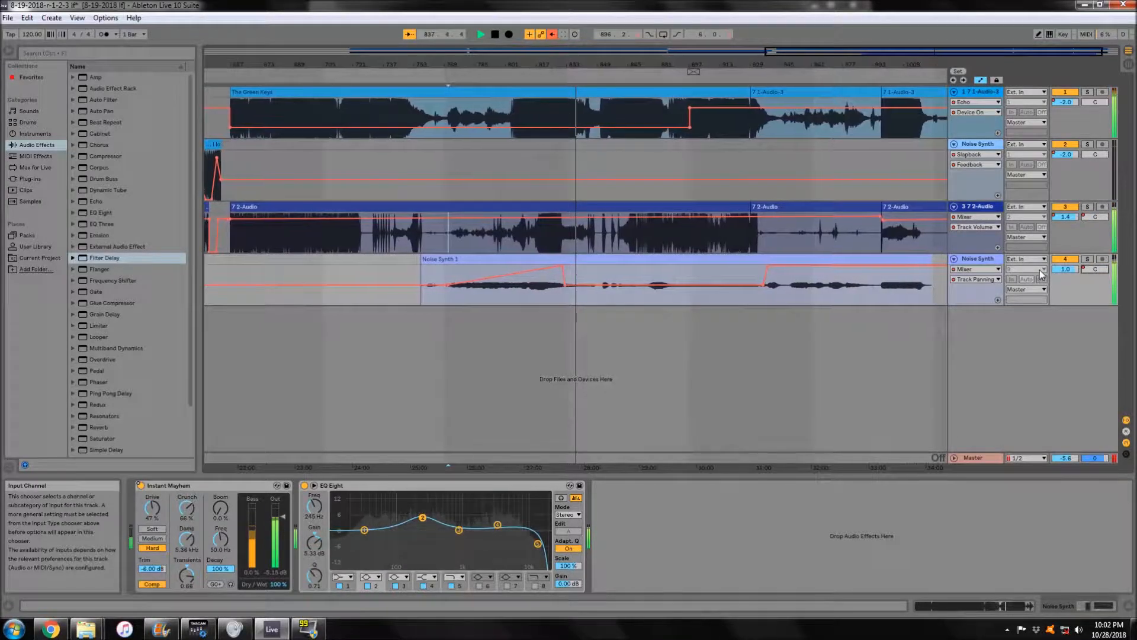
click(724, 77)
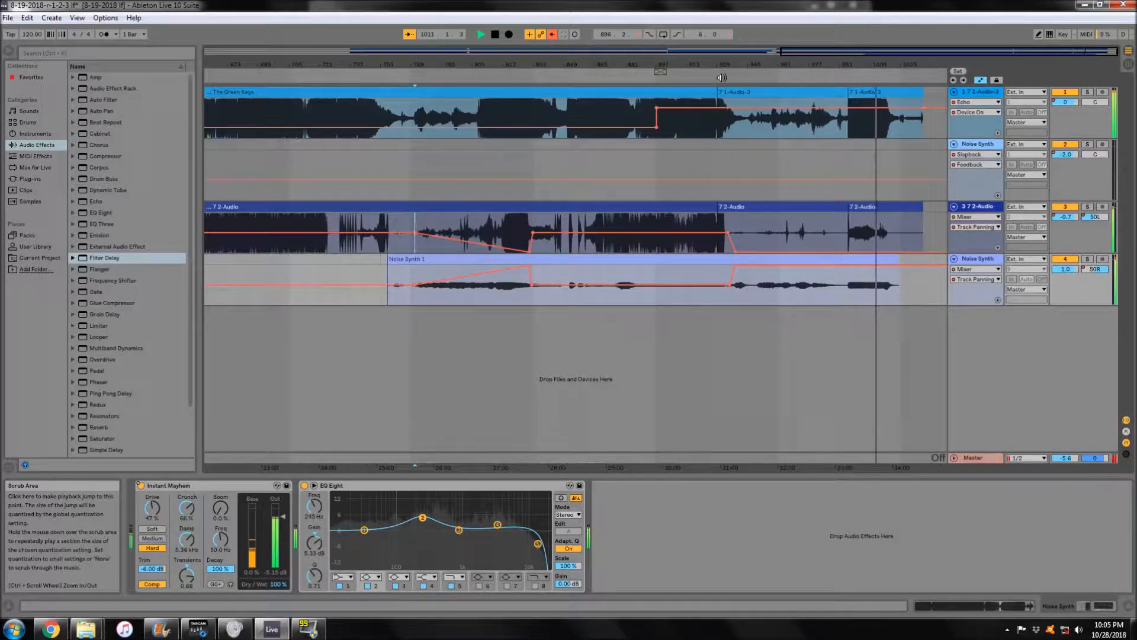
mouse_move(86, 629)
click(203, 569)
click(919, 5)
click(1084, 4)
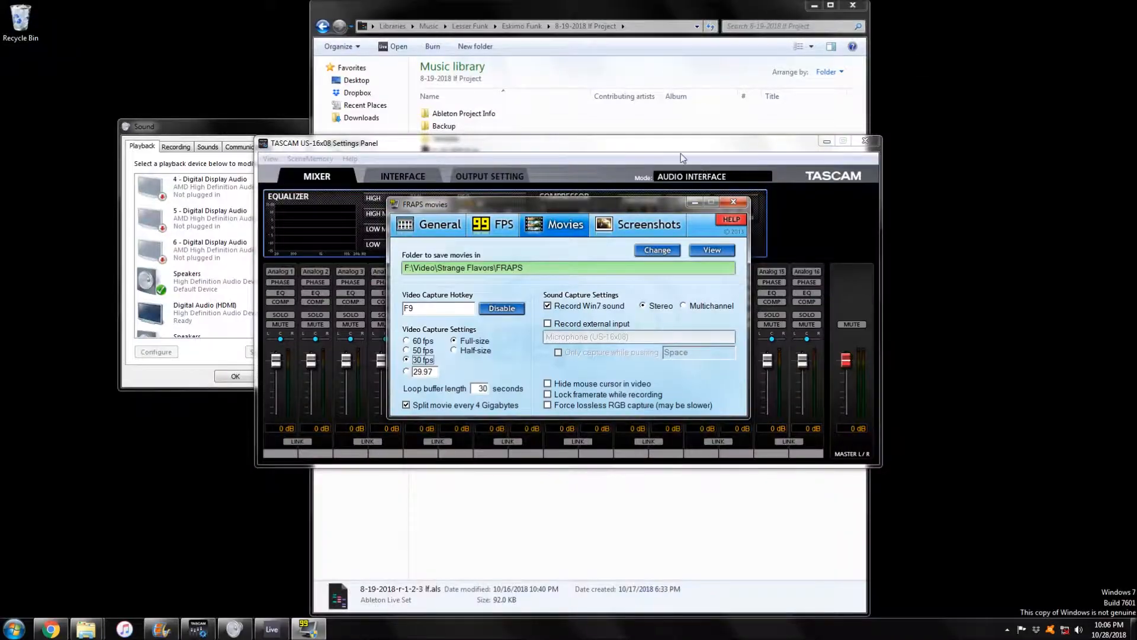
click(203, 569)
scroll(806, 216, down, 8)
click(272, 629)
- Play through the arrangement from its opening section to review the whole mix
click(495, 34)
drag(942, 52, 450, 53)
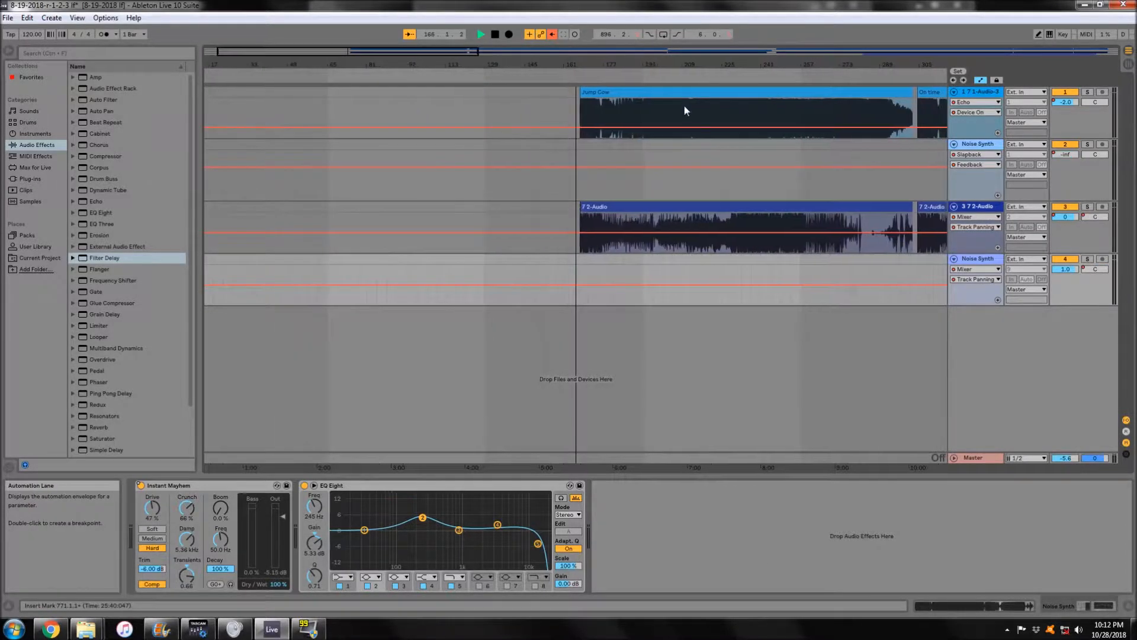
click(877, 73)
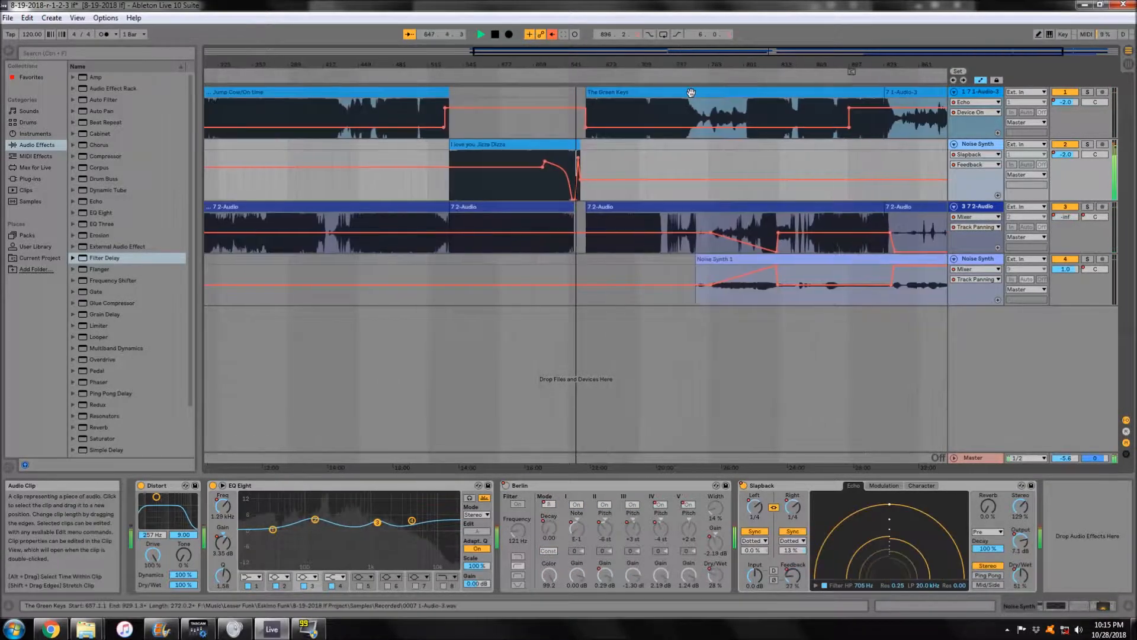
key(space)
- Save the Live set under the new name 8-19-2018-r-1-2-3-for lf.als in the project folder
drag(692, 64, 640, 62)
click(8, 18)
click(45, 121)
click(529, 326)
click(512, 547)
text(-for lf.als)
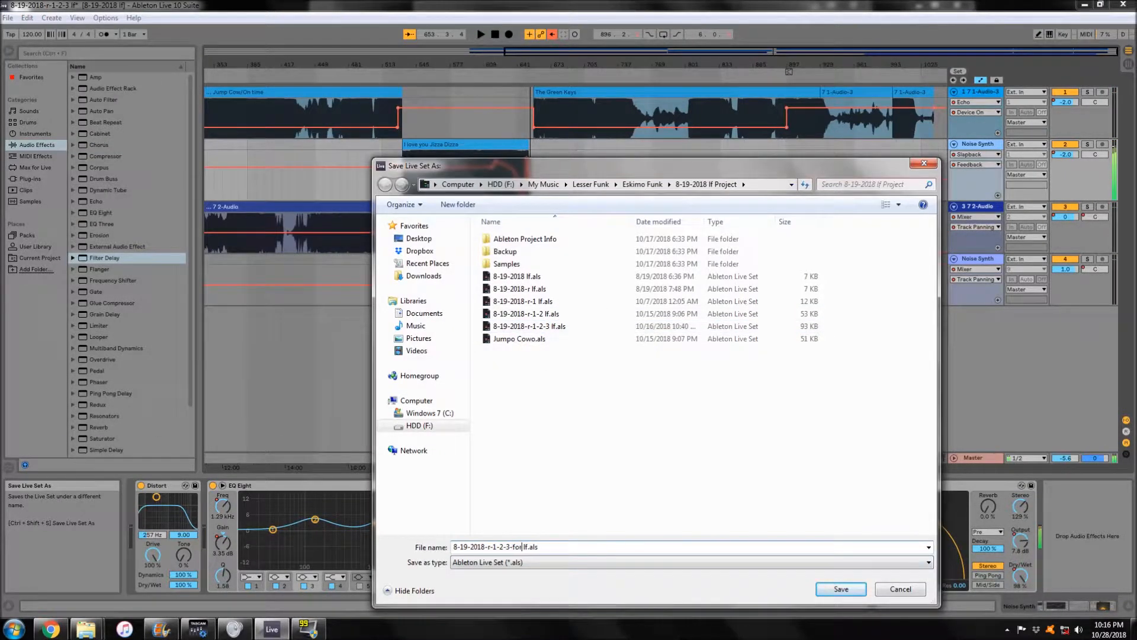
key(Return)
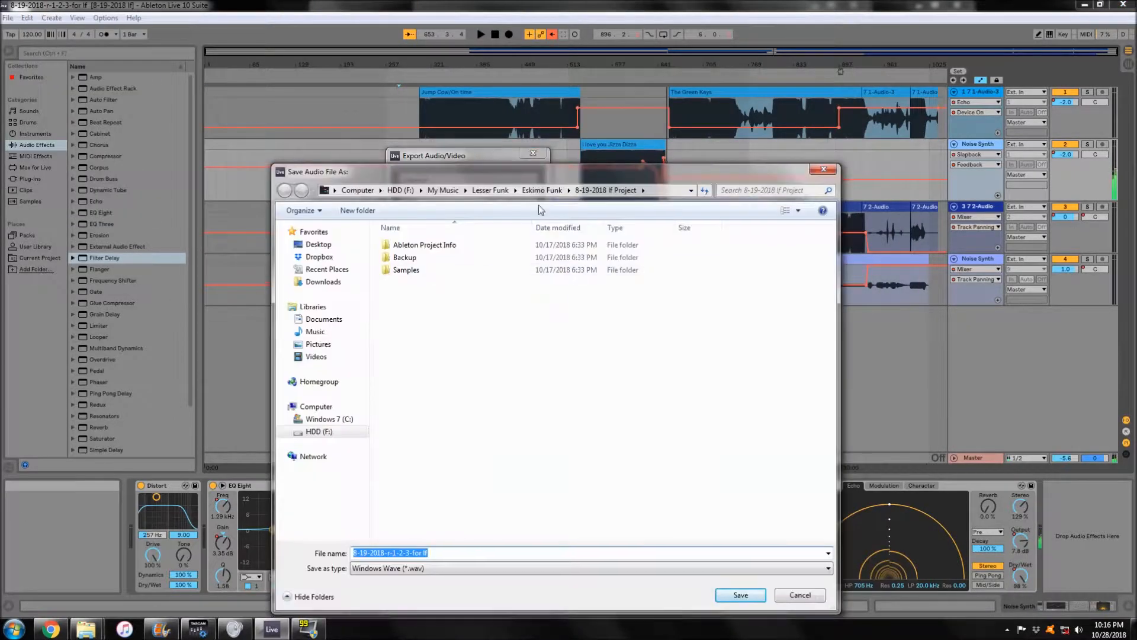
- Export the master as the WAV file 8-19-2018-r-1-2-3-for lf, and create a new empty Live set
key(Return)
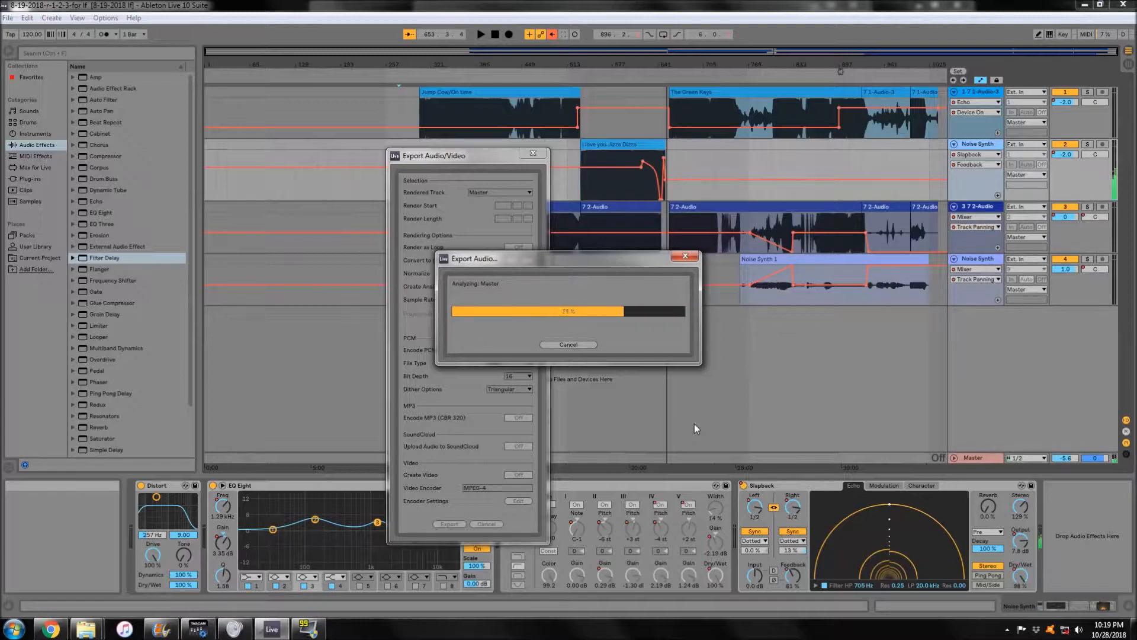
click(9, 18)
click(24, 31)
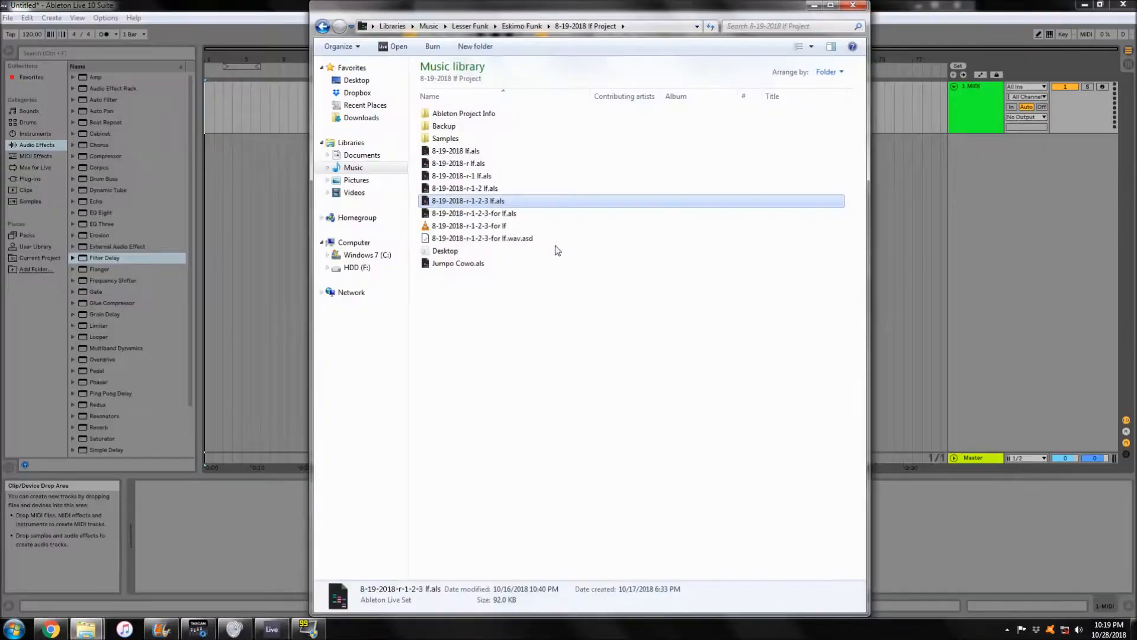
- Import the exported WAV 8-19-2018-r-1-2-3-for lf onto an audio track in the new set and audition it
drag(514, 24, 915, 83)
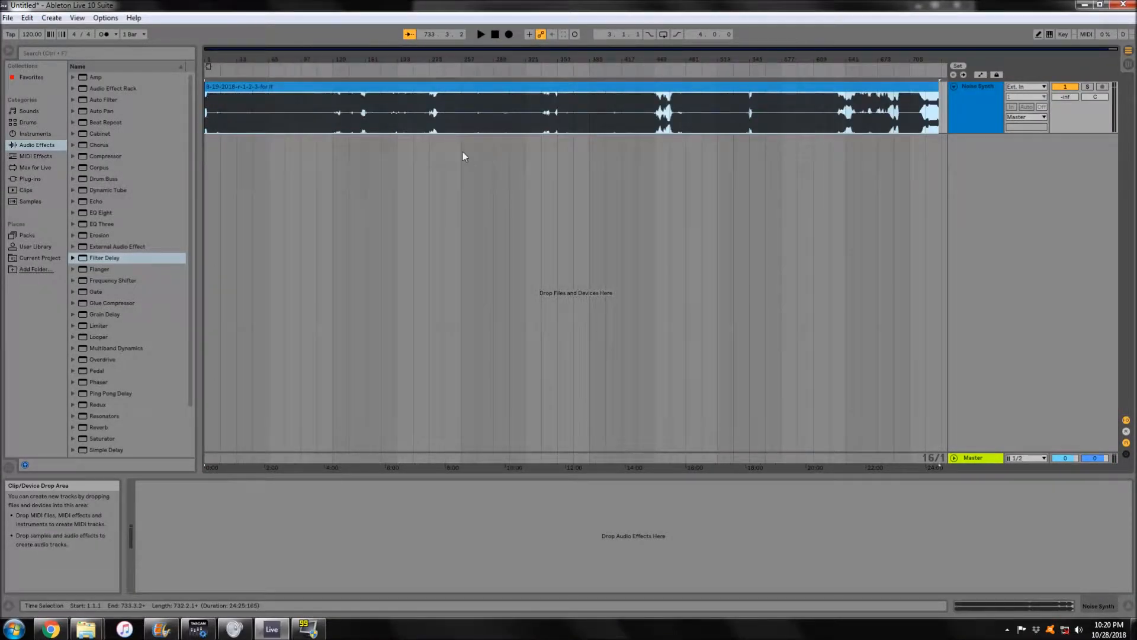
click(901, 66)
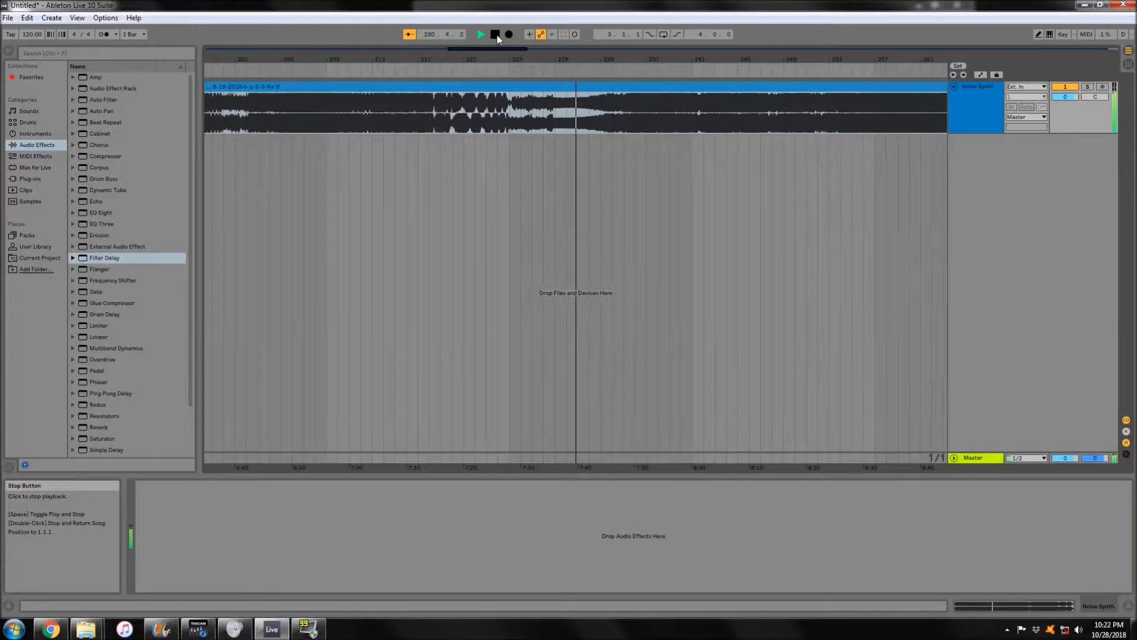
double_click(497, 34)
- Find the first song boundary by listening, and split the imported clip at bar 229.2.1
click(524, 98)
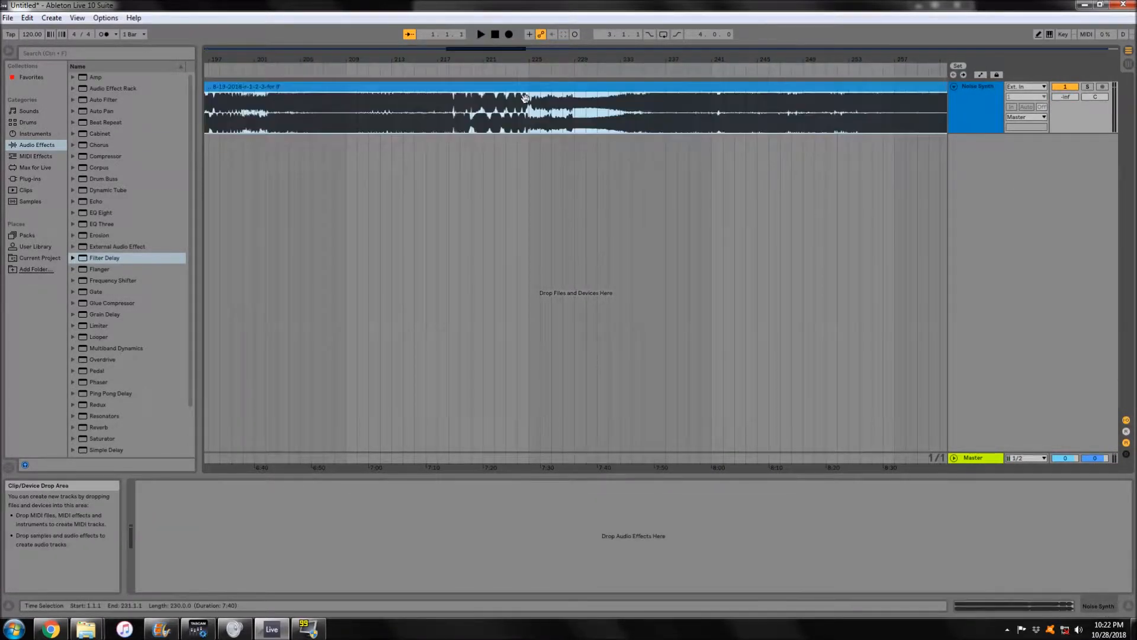
click(576, 113)
right_click(565, 123)
click(564, 104)
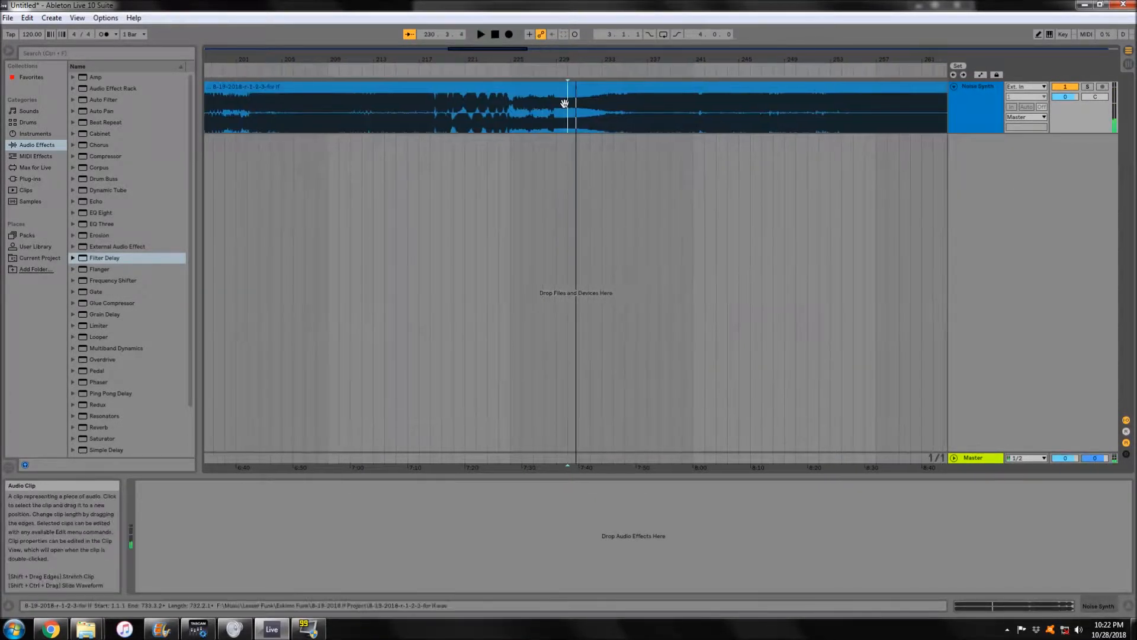
key(space)
right_click(562, 121)
click(577, 327)
click(560, 125)
key(space)
key(space)
key(ctrl+e)
- Rename the first part of the split clip as Jump Cow/On Time
click(360, 84)
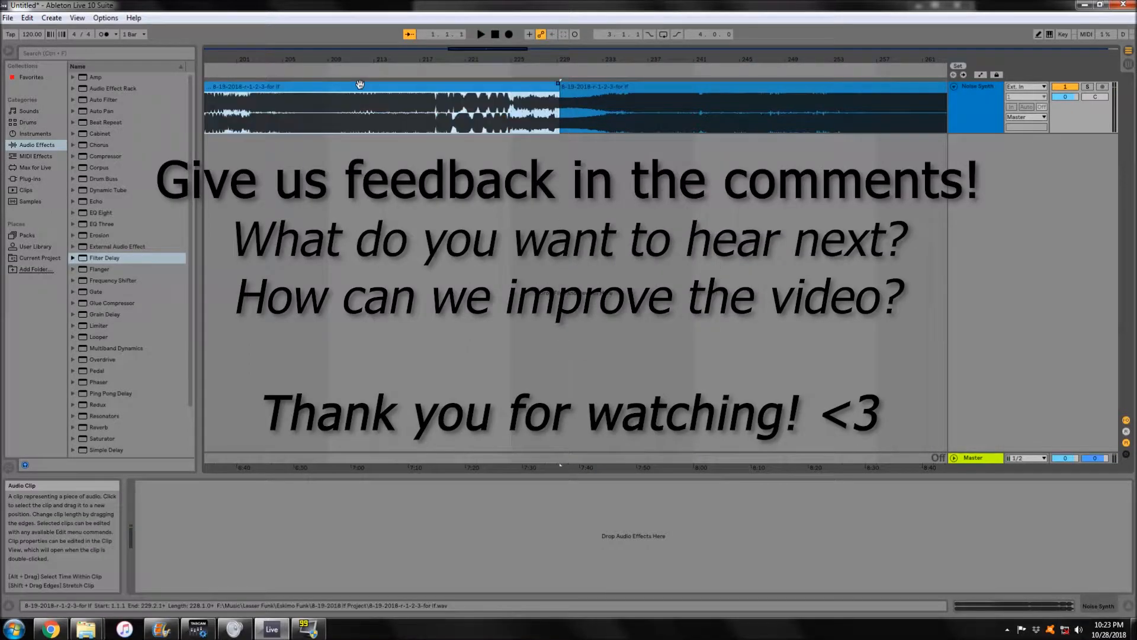
key(ctrl+r)
text(Jump Cow/On TIme)
key(Return)
- Play the remaining unnamed clip to locate the next song boundary
key(space)
click(587, 71)
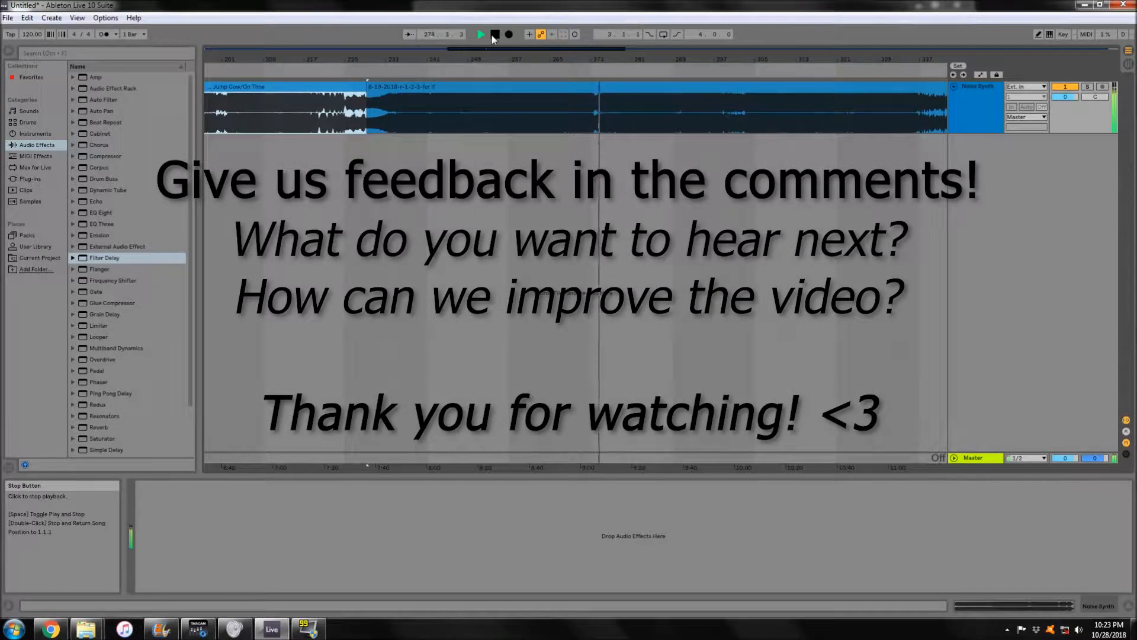